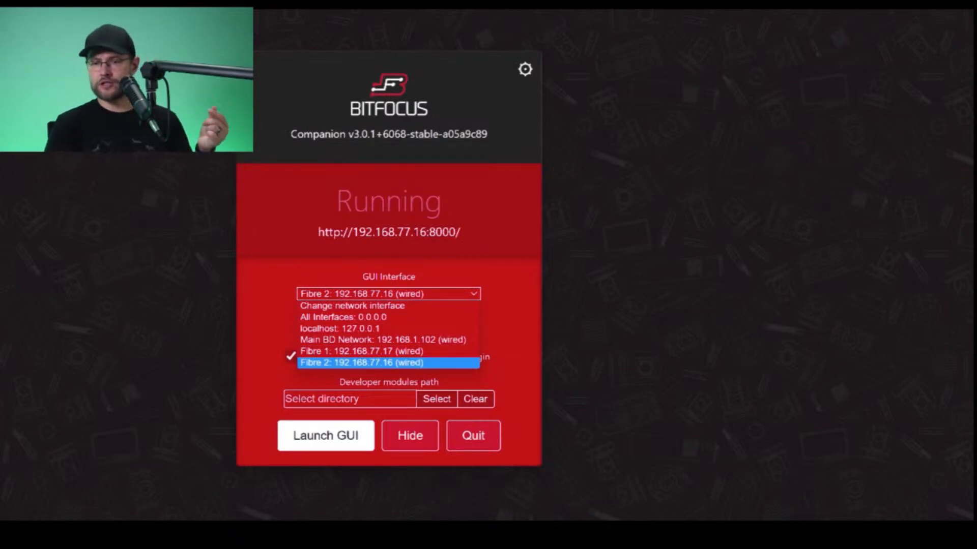
# - Switch to Task Manager, examine the network activity of the Fibre 1 Ethernet adapter, and close the window
pyautogui.click(388, 363)
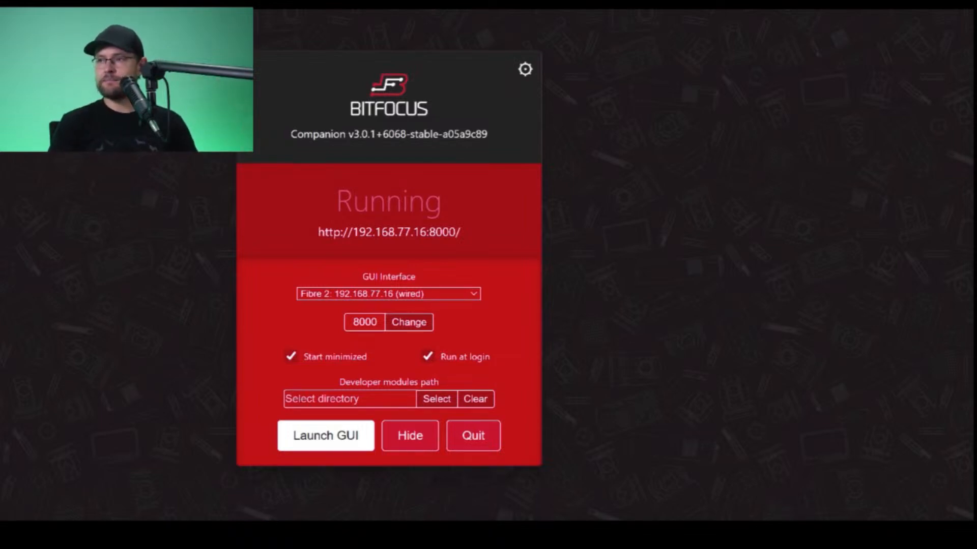
pyautogui.moveTo(976, 122); pyautogui.dragTo(650, 82)
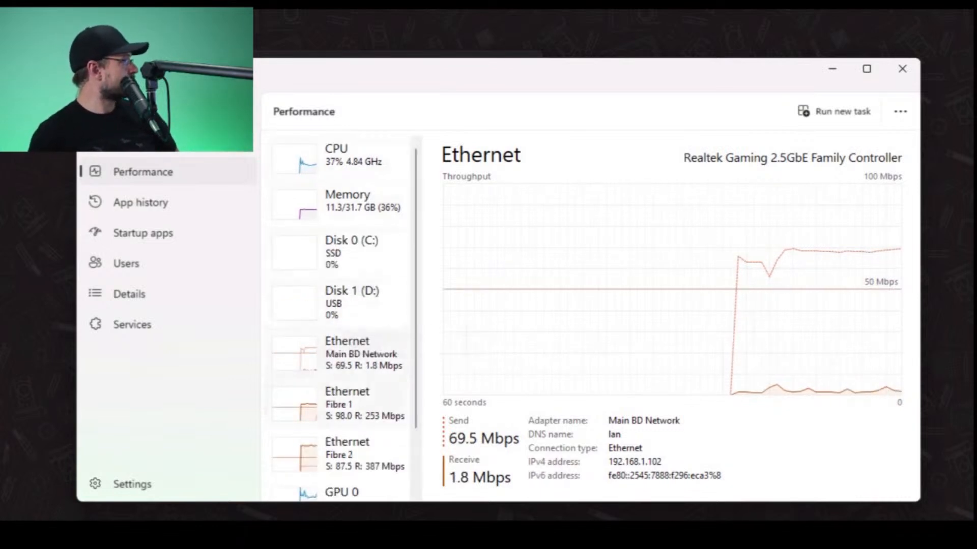
pyautogui.scroll(-1, 356, 356)
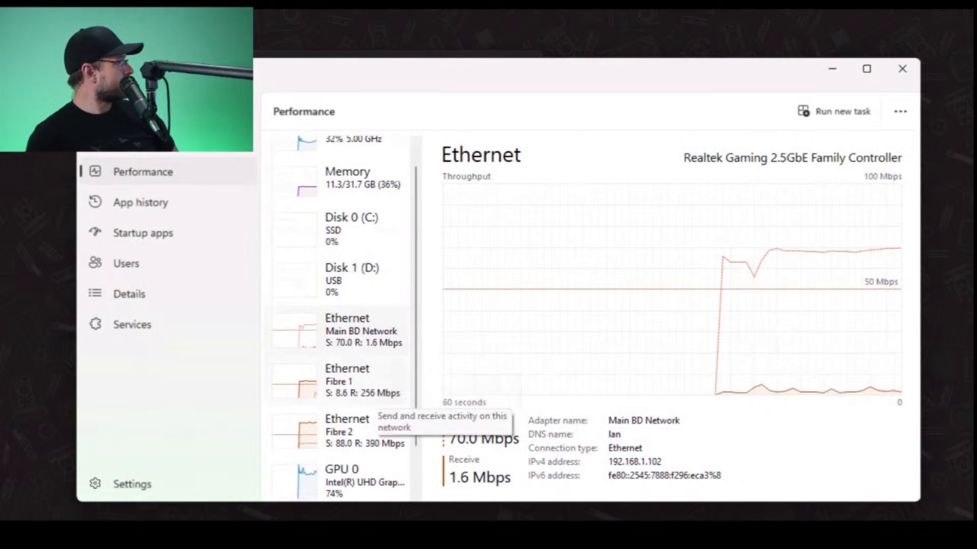
pyautogui.click(375, 389)
pyautogui.scroll(-1, 379, 427)
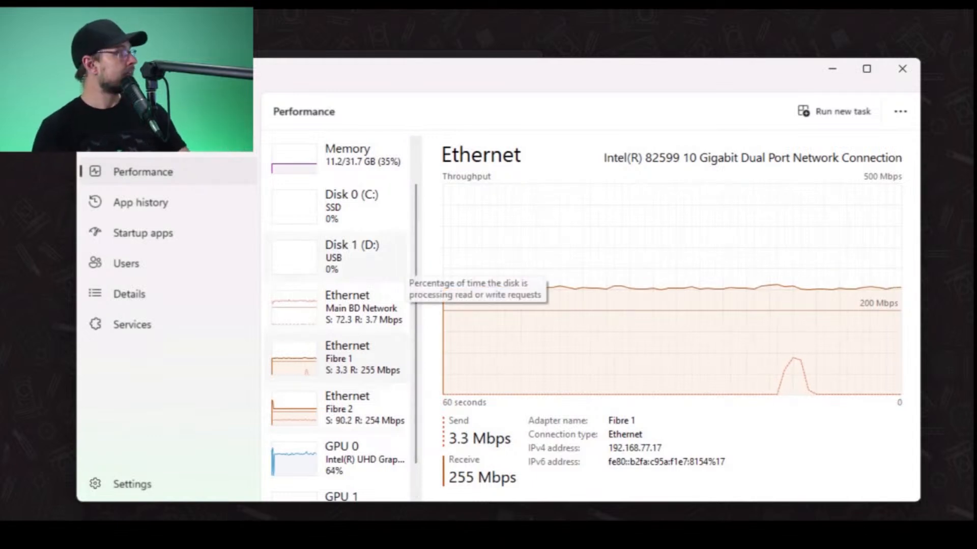
pyautogui.click(902, 68)
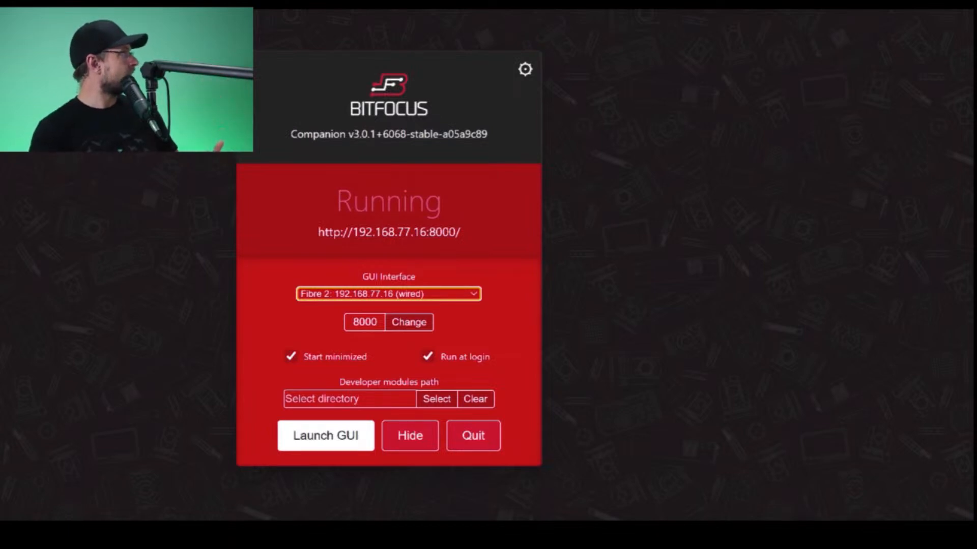
# - Set Companion's GUI interface to Fibre 1: 192.168.77.17 (wired)
pyautogui.moveTo(475, 71); pyautogui.dragTo(529, 72)
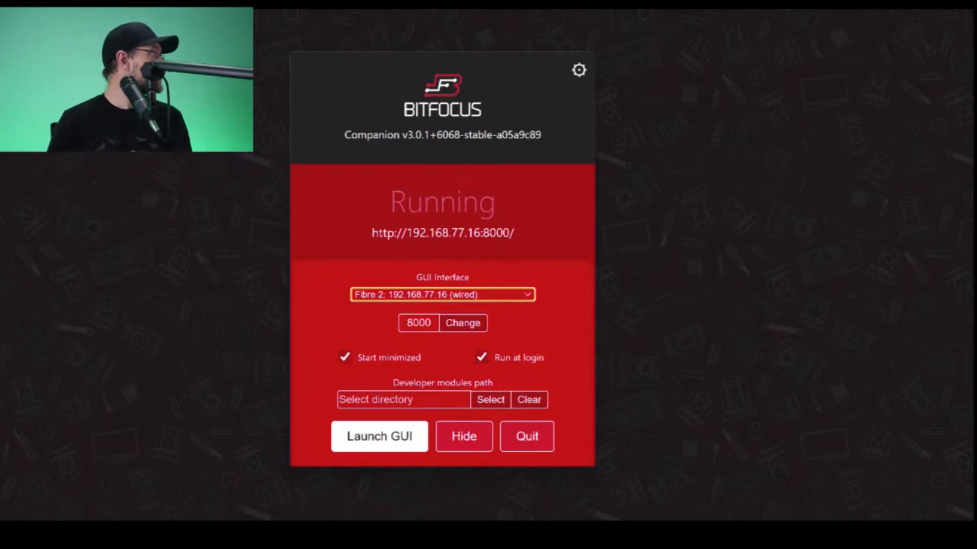
pyautogui.click(443, 294)
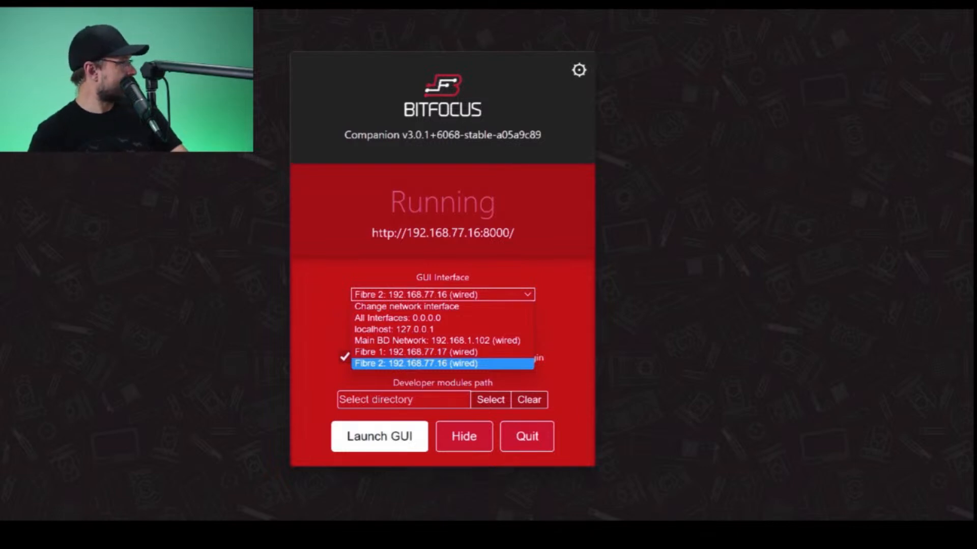
pyautogui.press('Up')
pyautogui.press('Return')
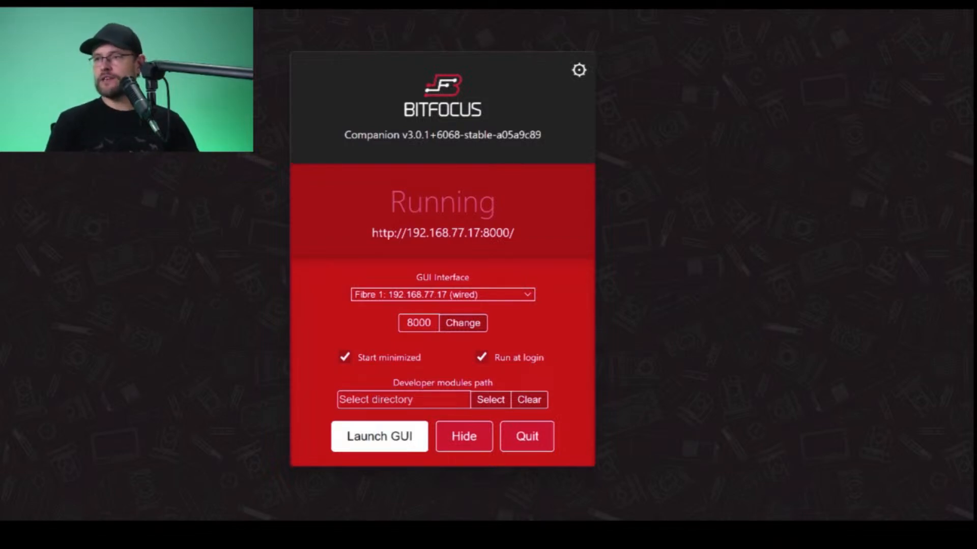
# - Switch to vMix and bring its shortcut settings window into view
pyautogui.moveTo(1, 99); pyautogui.dragTo(564, 73)
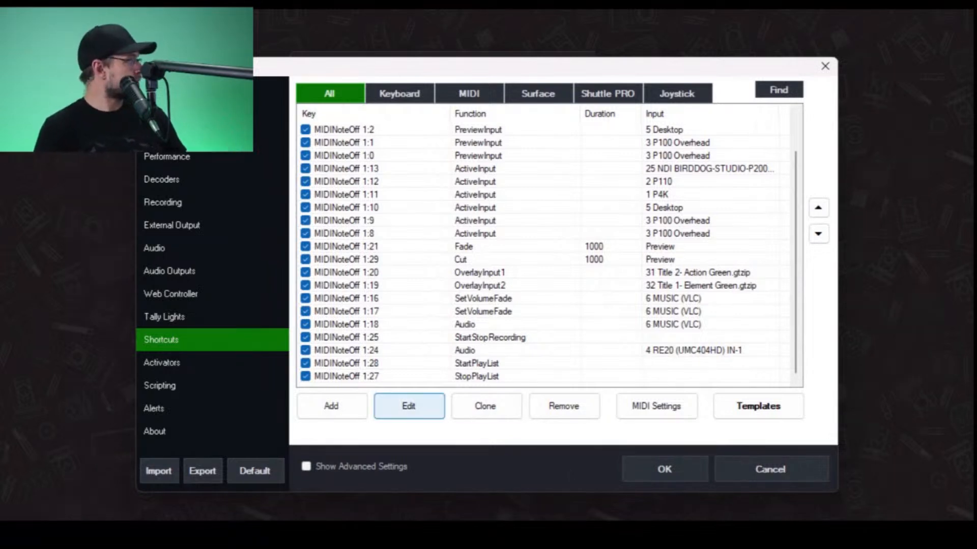
pyautogui.click(331, 406)
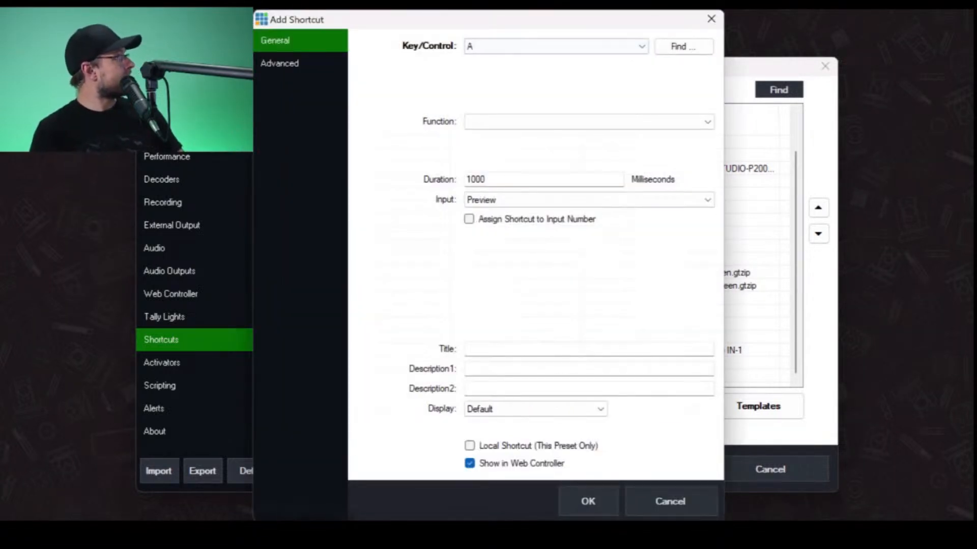
pyautogui.click(683, 46)
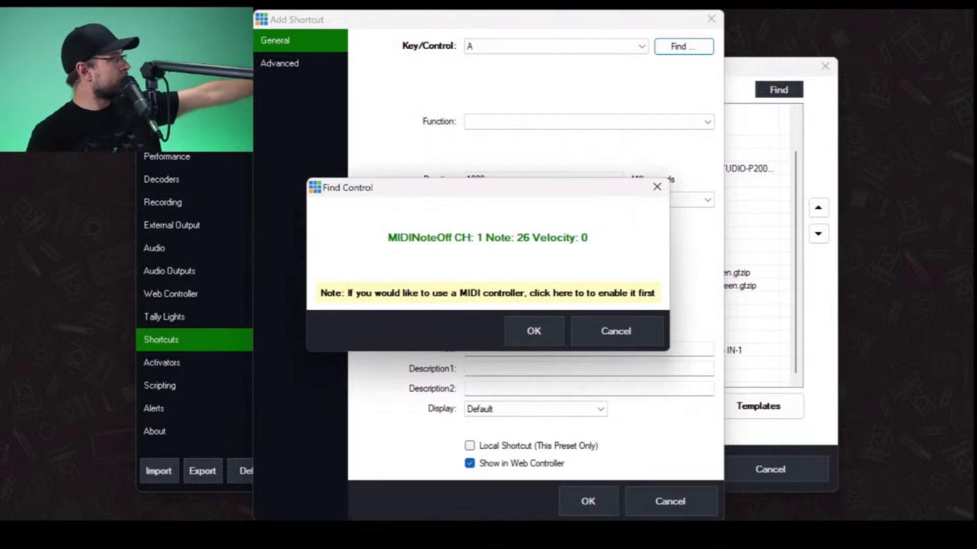
pyautogui.click(534, 331)
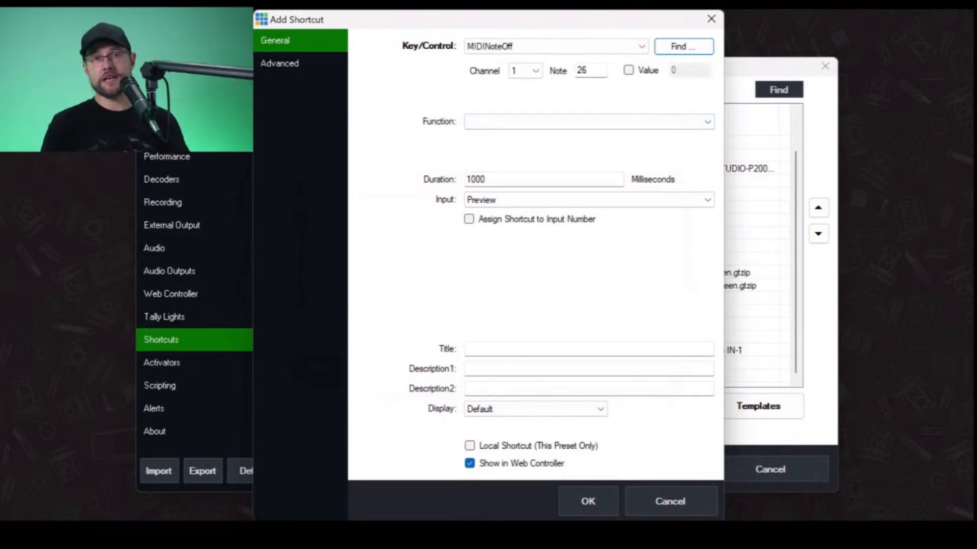
pyautogui.click(589, 121)
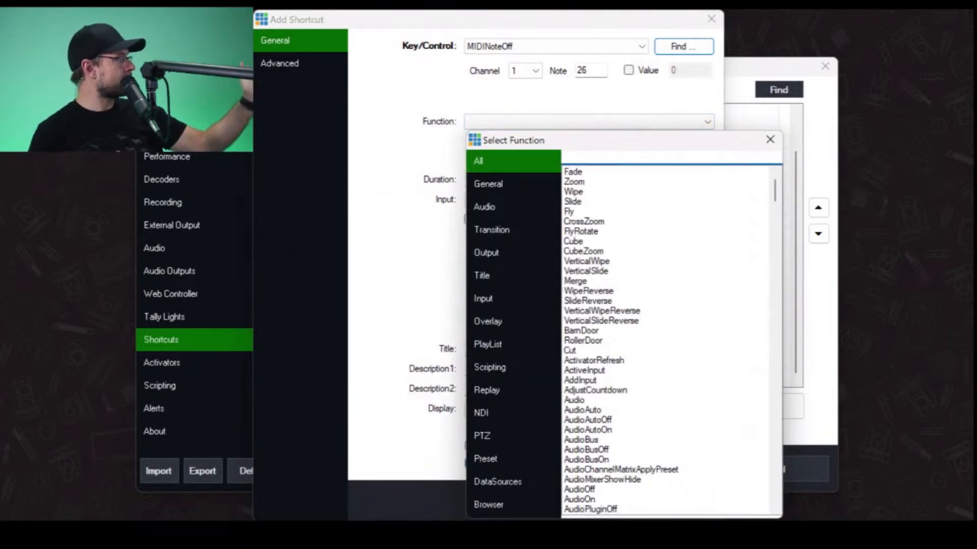
pyautogui.click(770, 139)
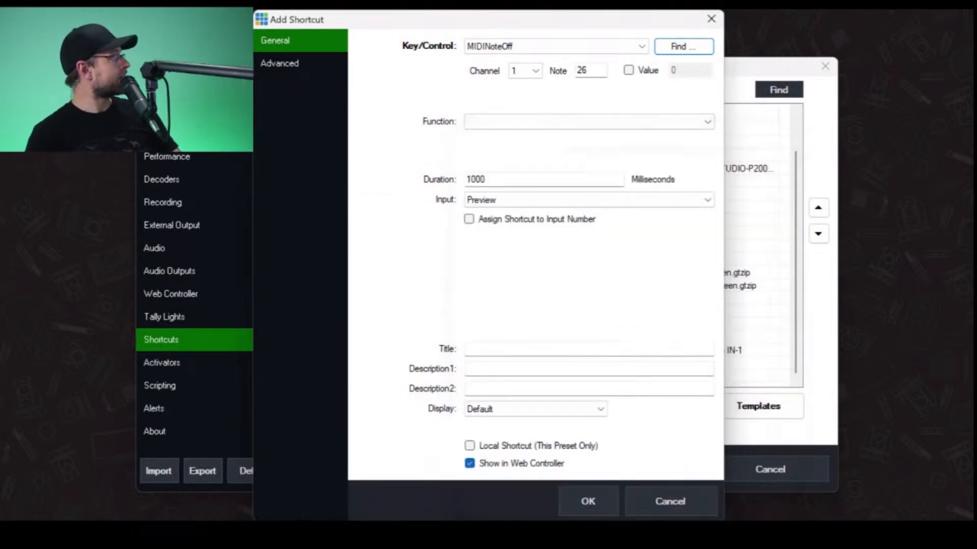
pyautogui.click(589, 200)
pyautogui.click(589, 200)
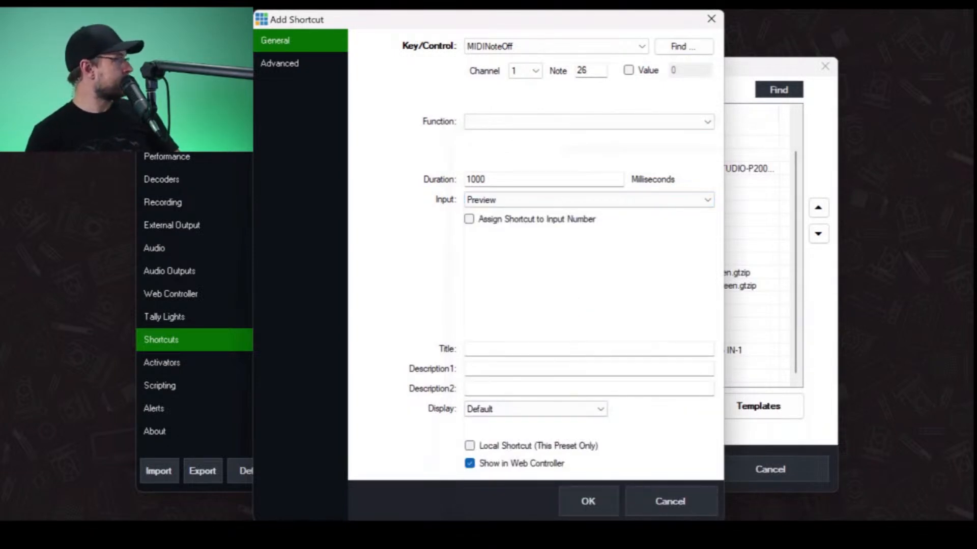
pyautogui.click(670, 501)
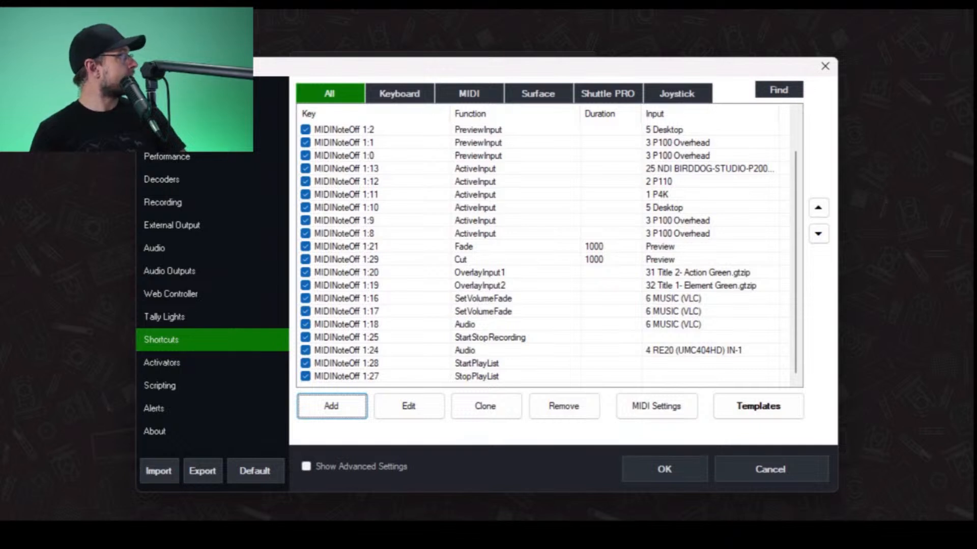
# - Remove all shortcuts from MIDINoteOff 1:4 through MIDINoteOff 1:27, keeping only the PreCam1 shortcut
pyautogui.scroll(1, 545, 252)
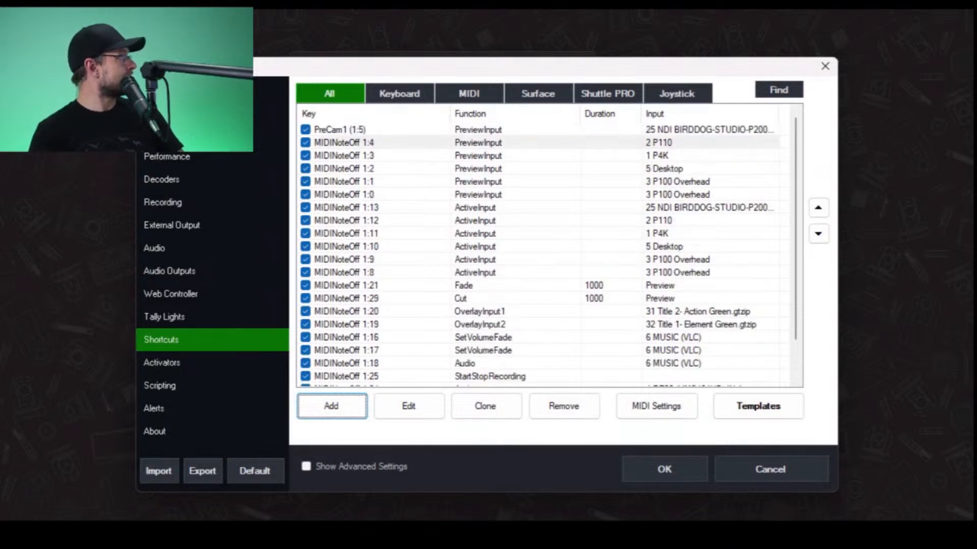
pyautogui.click(478, 142)
pyautogui.scroll(-1, 545, 252)
pyautogui.scroll(1, 544, 252)
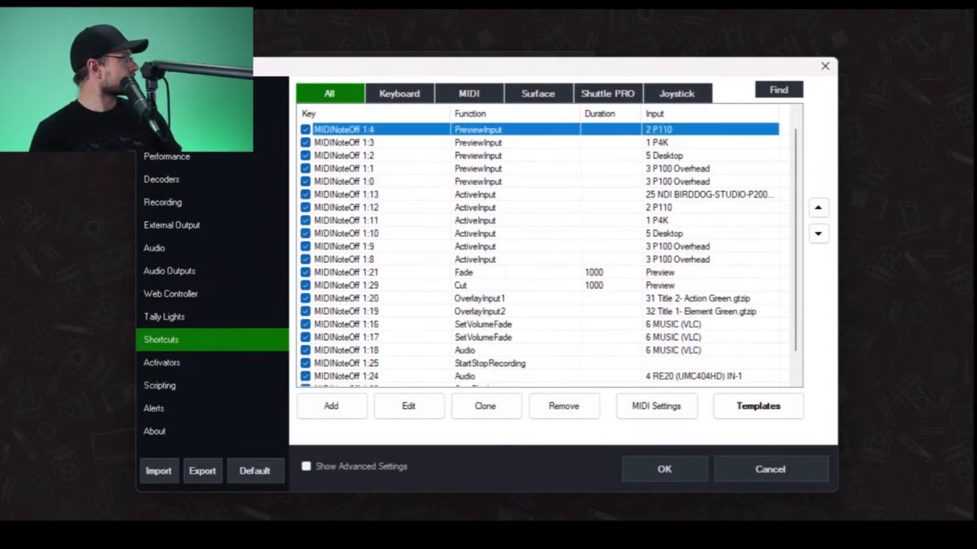
pyautogui.scroll(-1, 545, 252)
pyautogui.hotkey('ctrl', 'a')
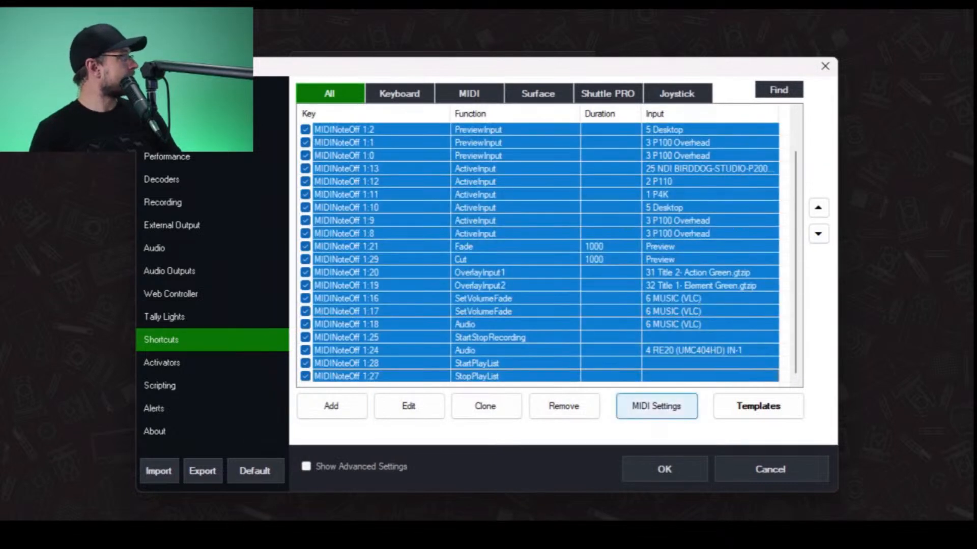
pyautogui.click(564, 406)
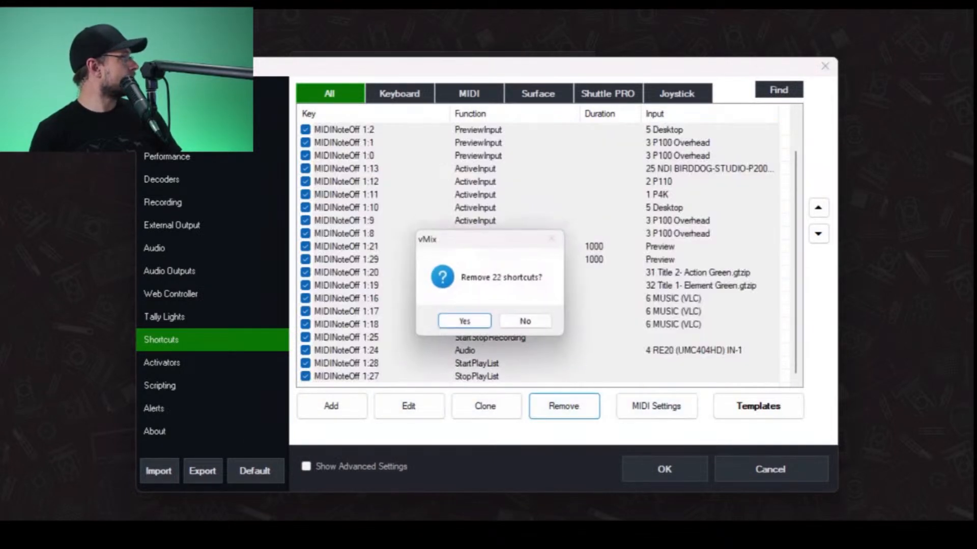
pyautogui.press('Return')
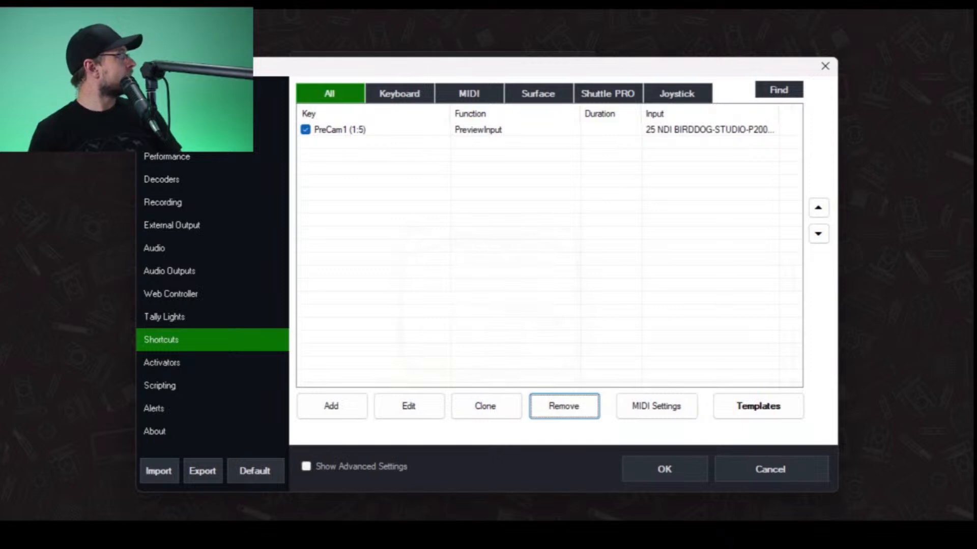
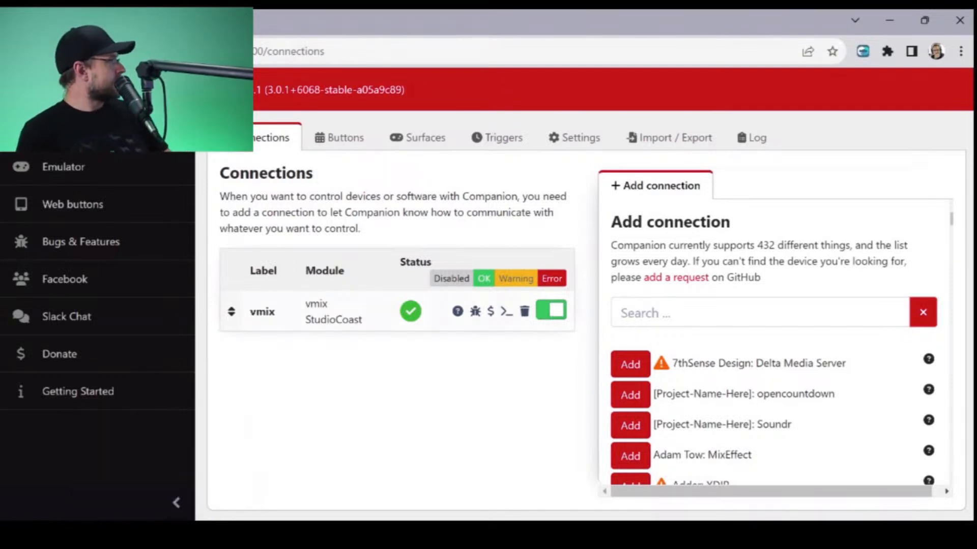
# - Delete the existing vmix connection from Companion's connections
pyautogui.click(524, 312)
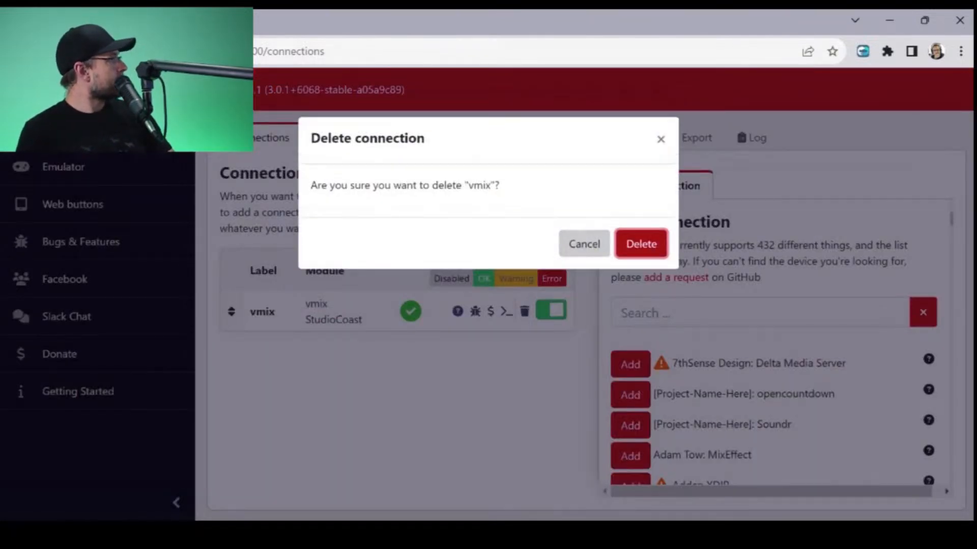
pyautogui.click(639, 242)
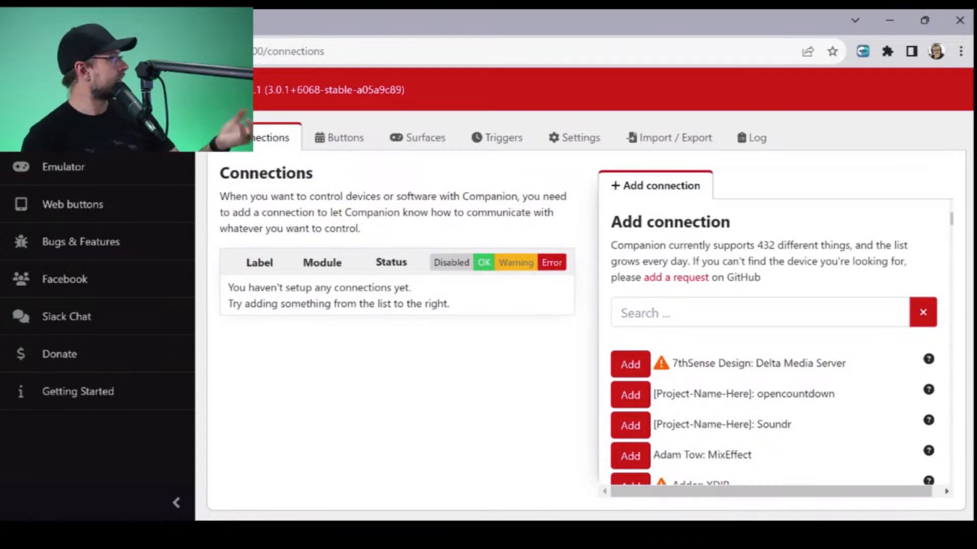
# - Enable connected X-keys in the surface settings and review the PIN lockout, listener and admin password settings
pyautogui.click(574, 137)
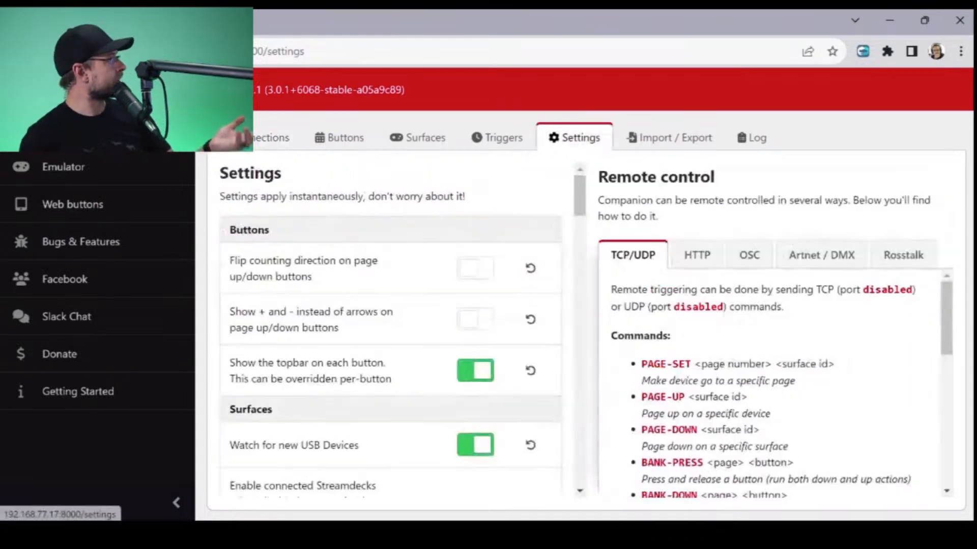
pyautogui.scroll(-8, 391, 331)
pyautogui.scroll(8, 391, 331)
pyautogui.scroll(-5, 391, 331)
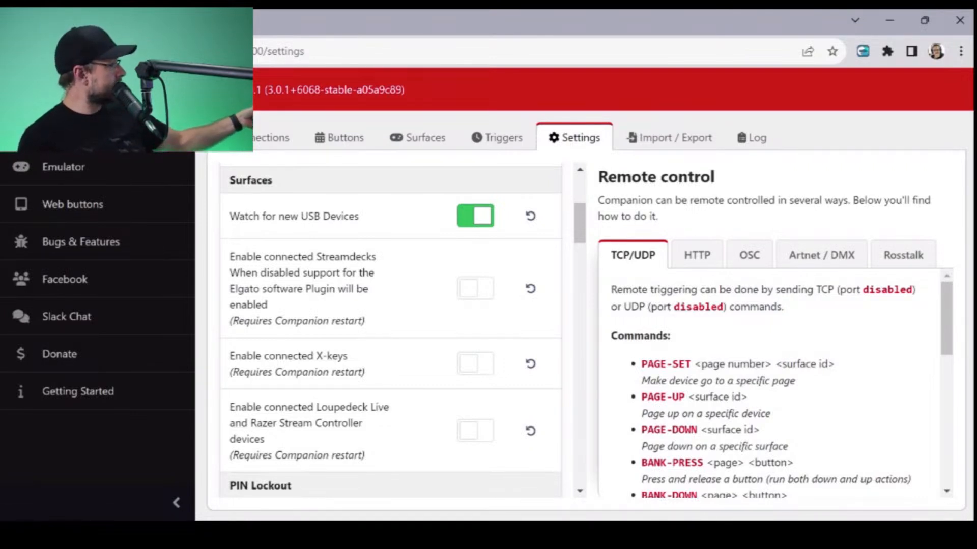
pyautogui.click(475, 364)
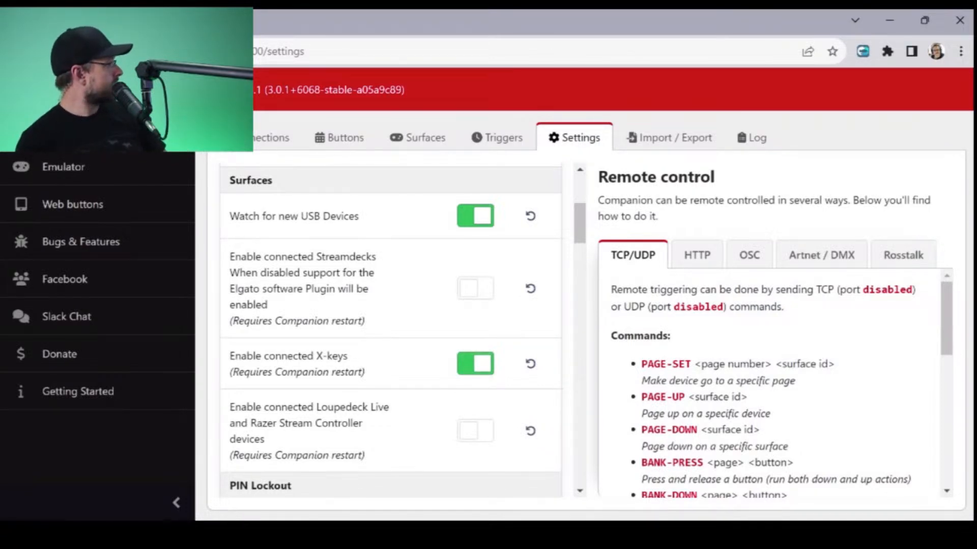
pyautogui.scroll(-6, 391, 330)
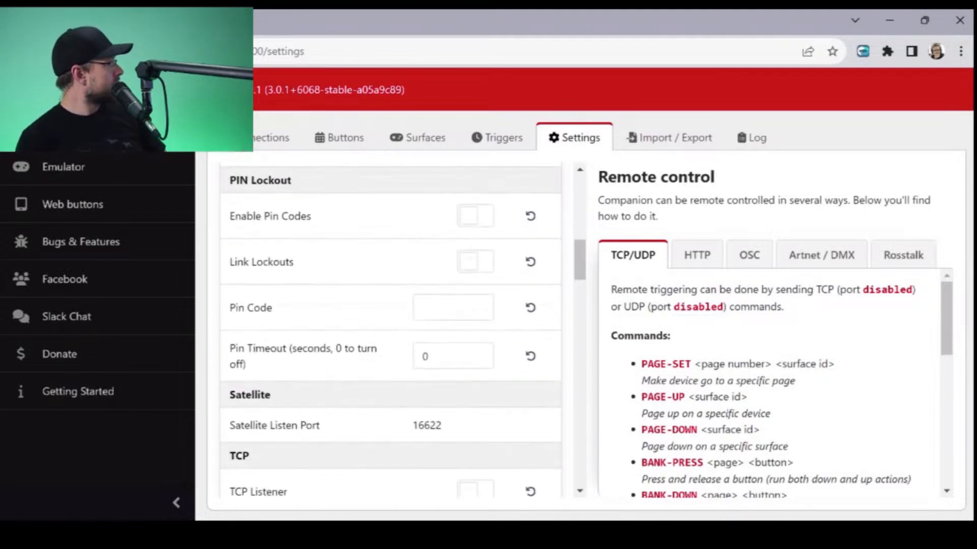
pyautogui.scroll(-8, 390, 330)
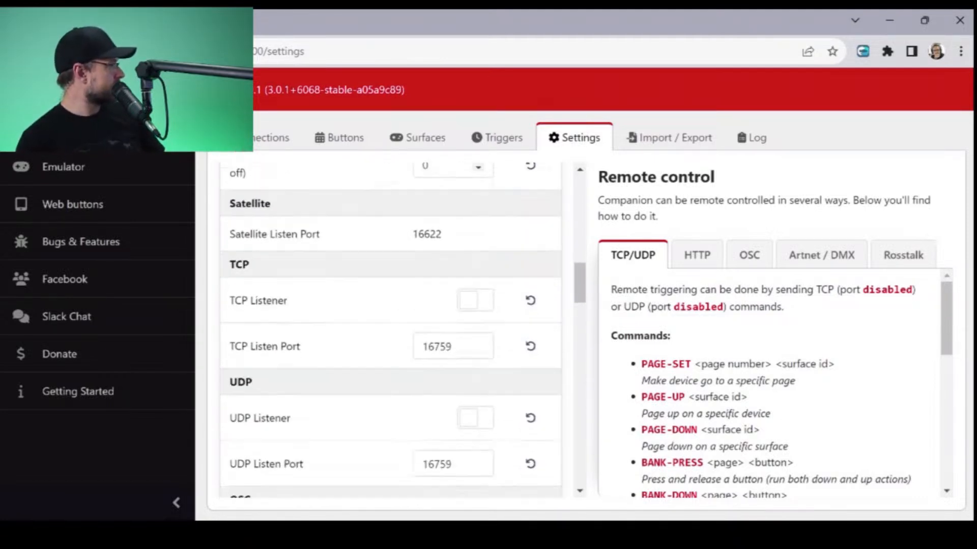
pyautogui.scroll(-6, 391, 331)
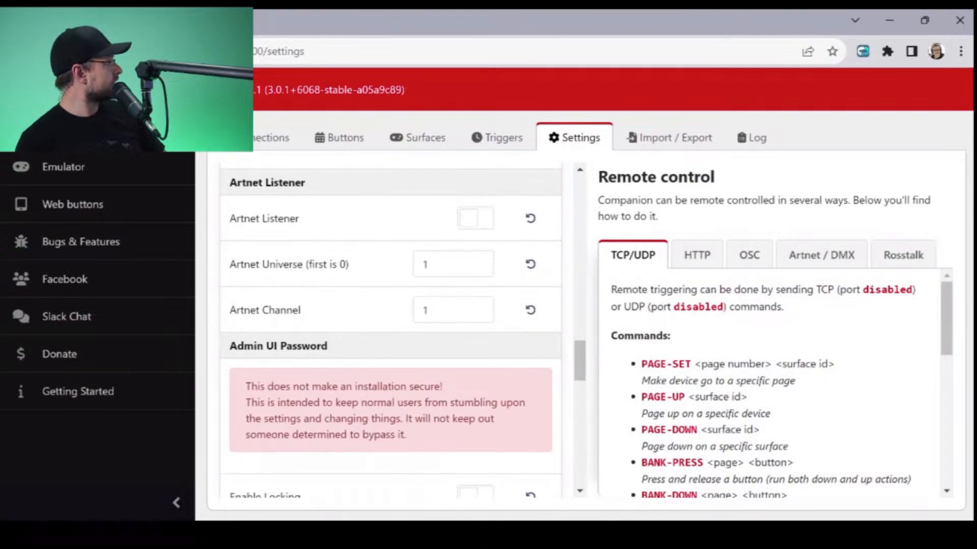
pyautogui.scroll(15, 390, 331)
pyautogui.scroll(-2, 391, 330)
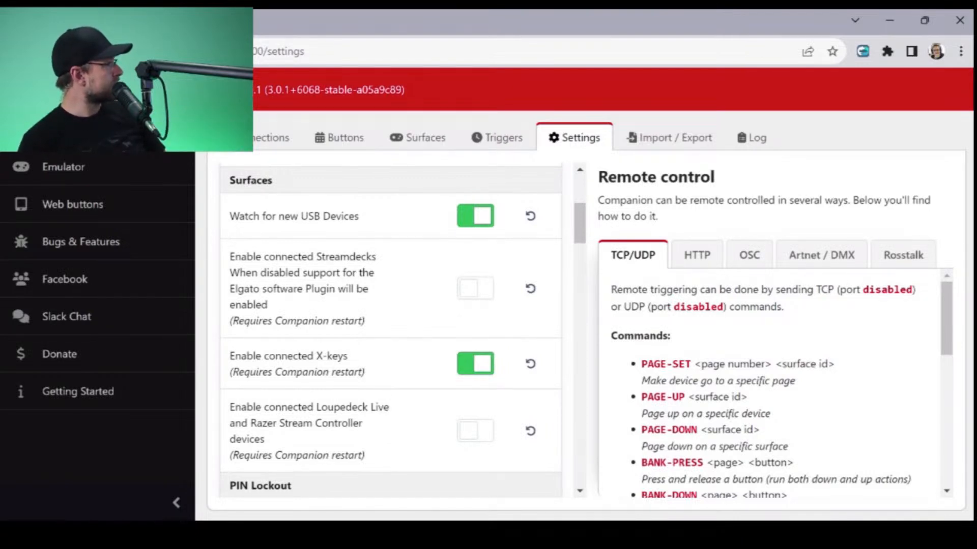
pyautogui.scroll(5, 390, 330)
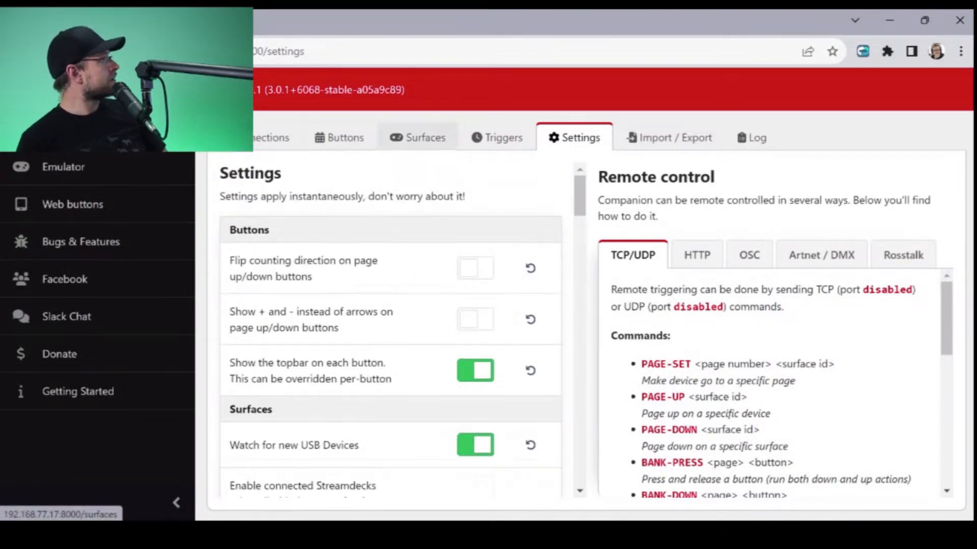
# - Remove the emulator from the connected surfaces and rescan for USB devices
pyautogui.click(417, 137)
pyautogui.scroll(-1, 580, 331)
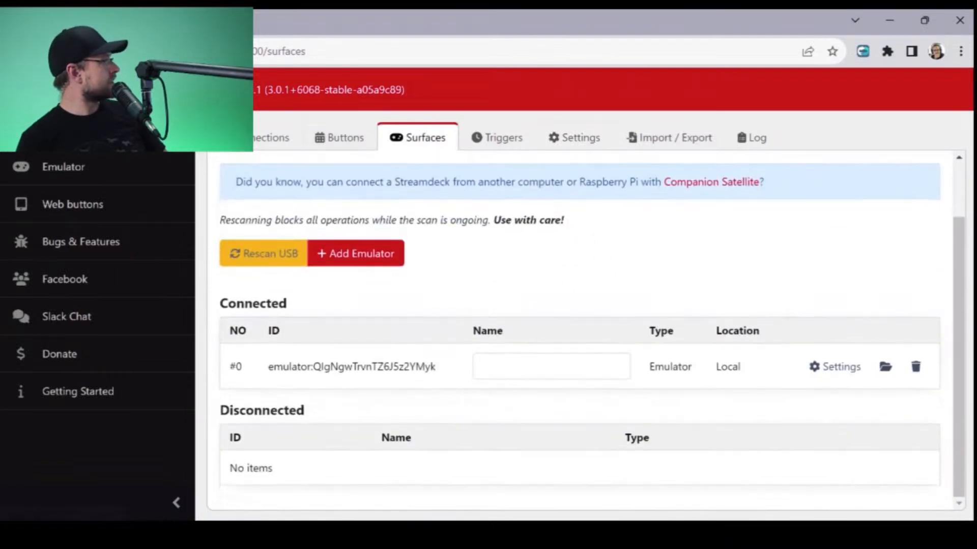
pyautogui.click(915, 367)
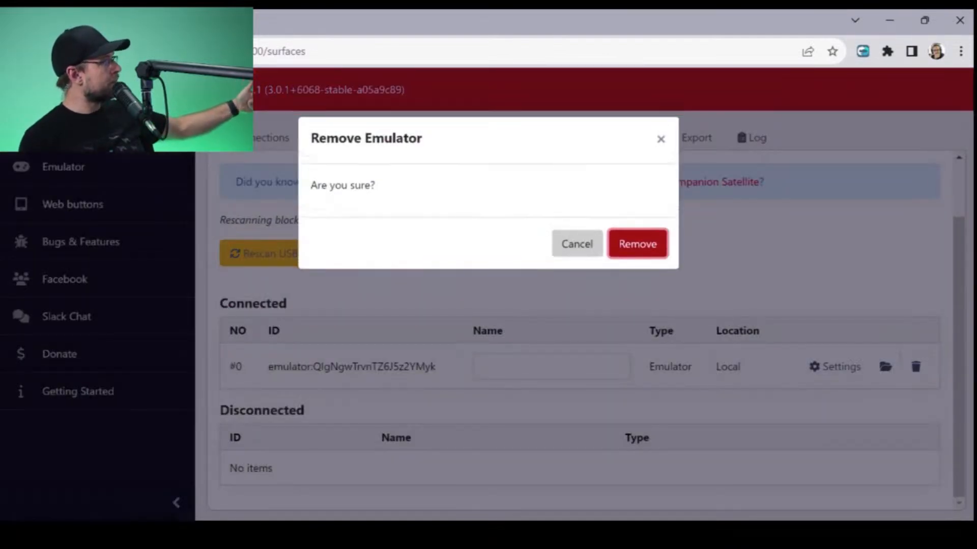
pyautogui.press('Return')
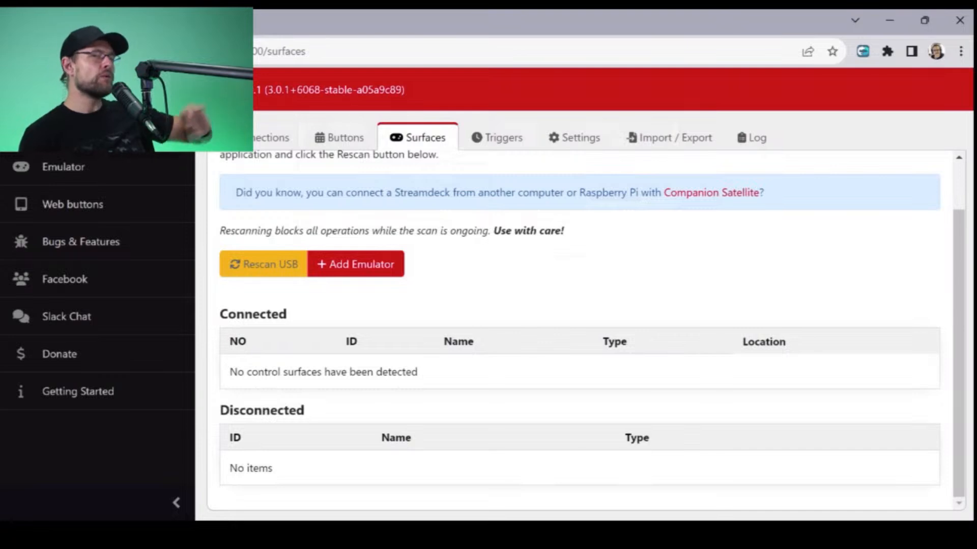
pyautogui.click(264, 265)
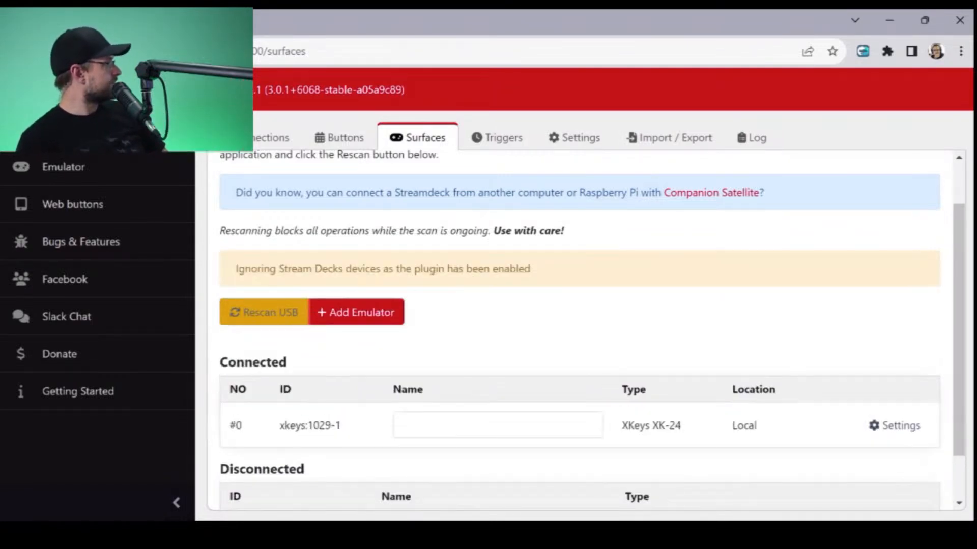
pyautogui.scroll(-2, 580, 330)
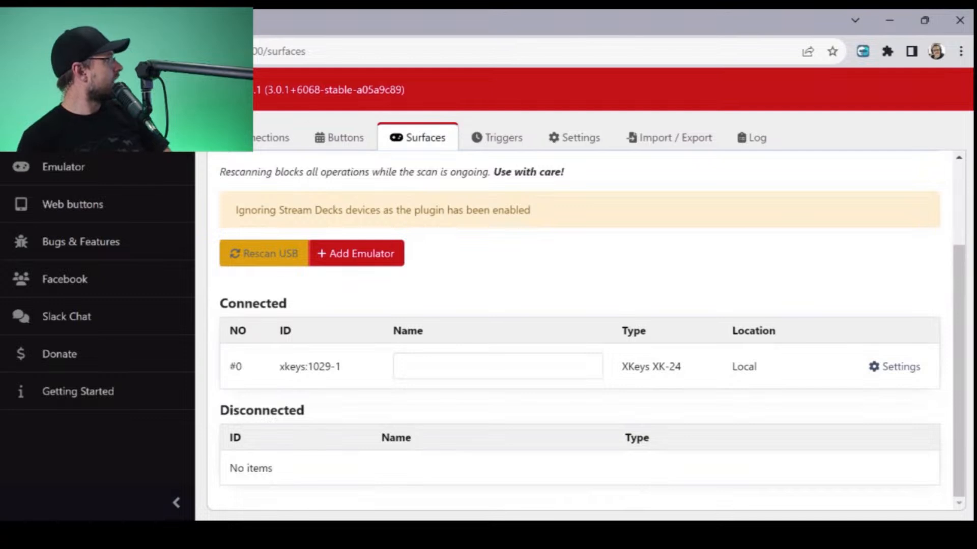
# - Search the available device connections for "Birddog"
pyautogui.click(272, 137)
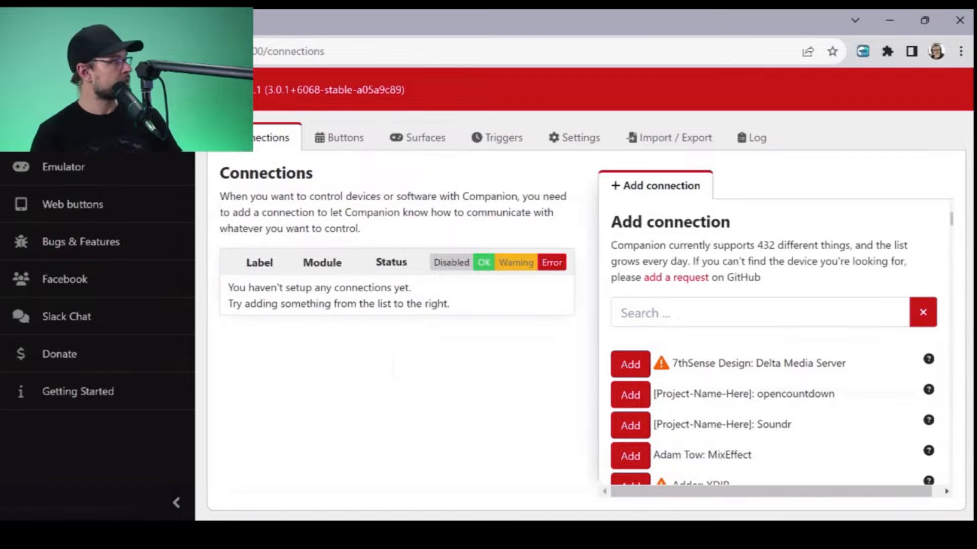
pyautogui.click(760, 312)
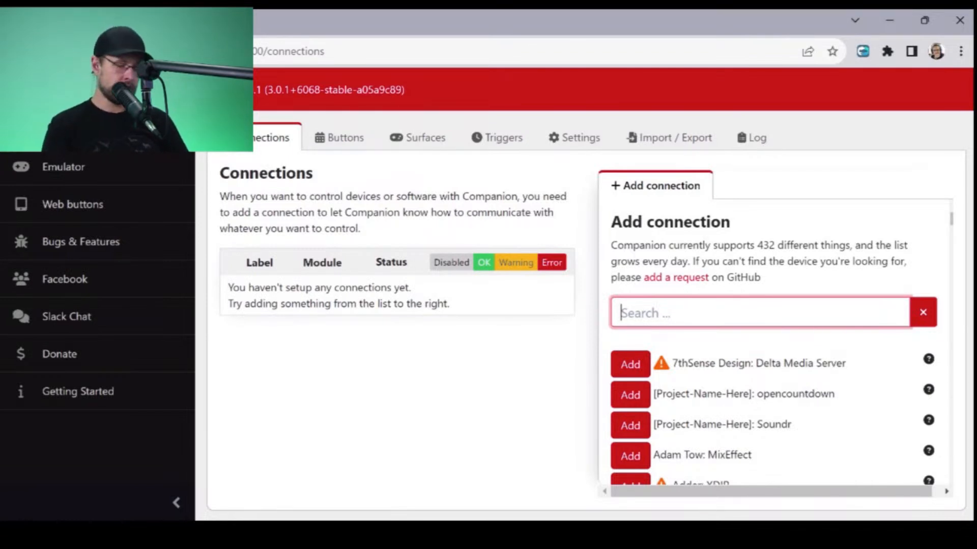
pyautogui.write('Bird')
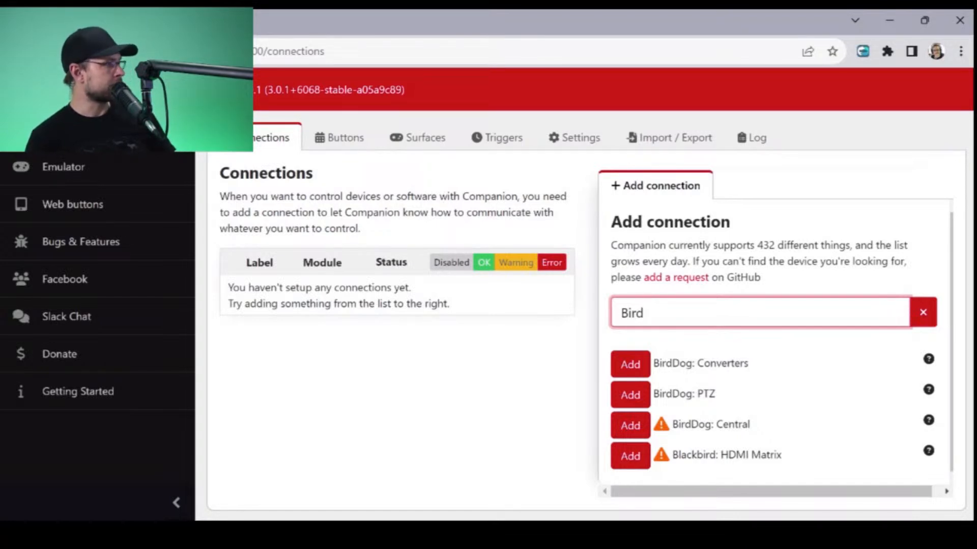
pyautogui.write('dog')
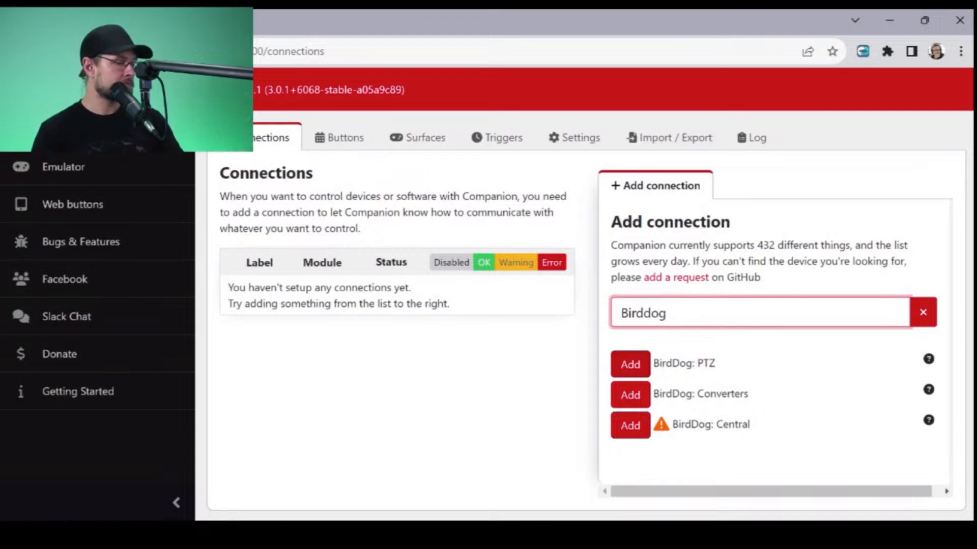
# - Find the StudioCoast: vMix module and add it as a connection
pyautogui.hotkey('ctrl', 'a')
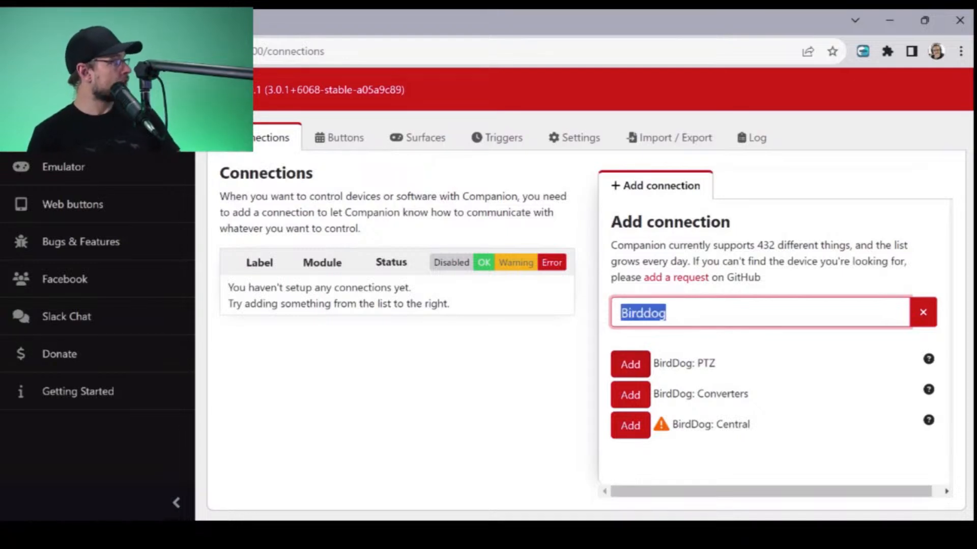
pyautogui.write('vmix')
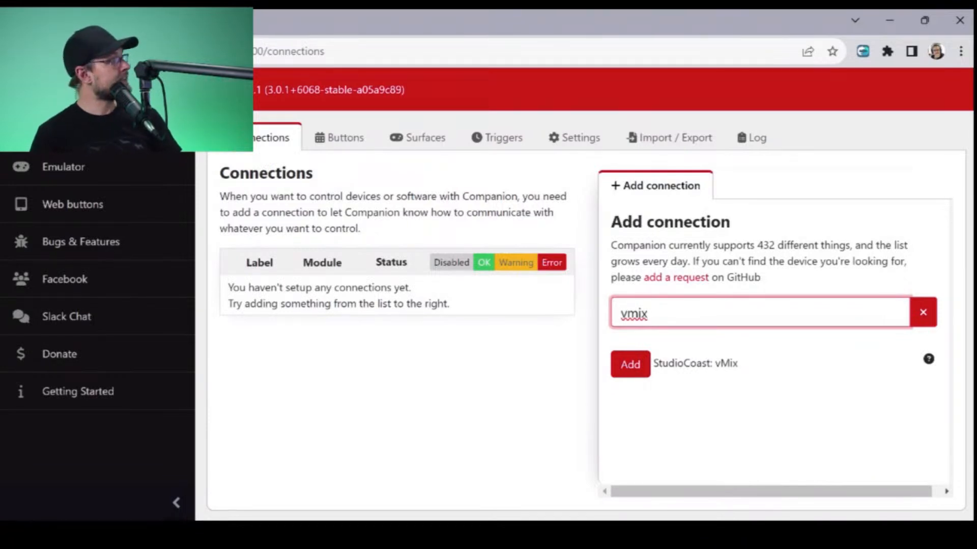
pyautogui.click(617, 365)
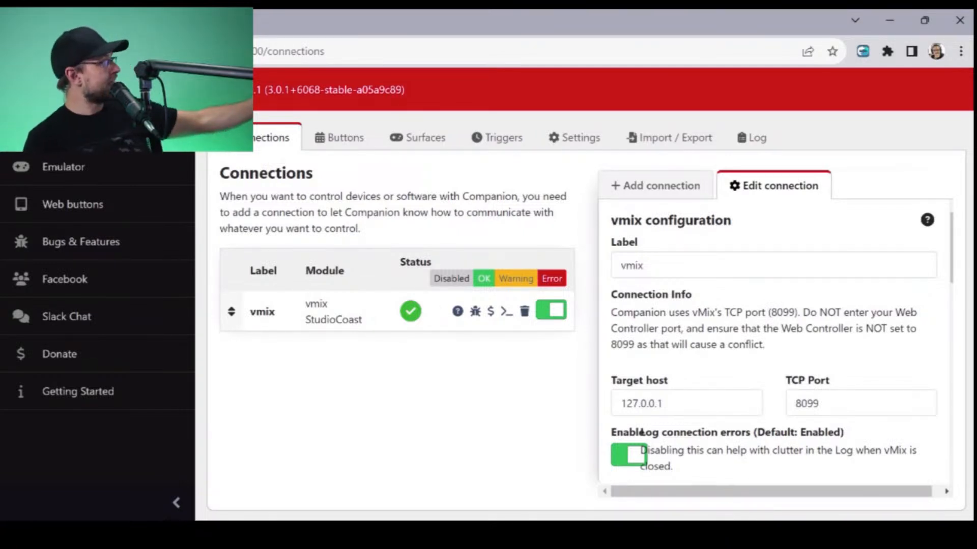
# - Review the vmix connection's host, port, polling, feedback blink and variable options, and save the configuration
pyautogui.doubleClick(662, 403)
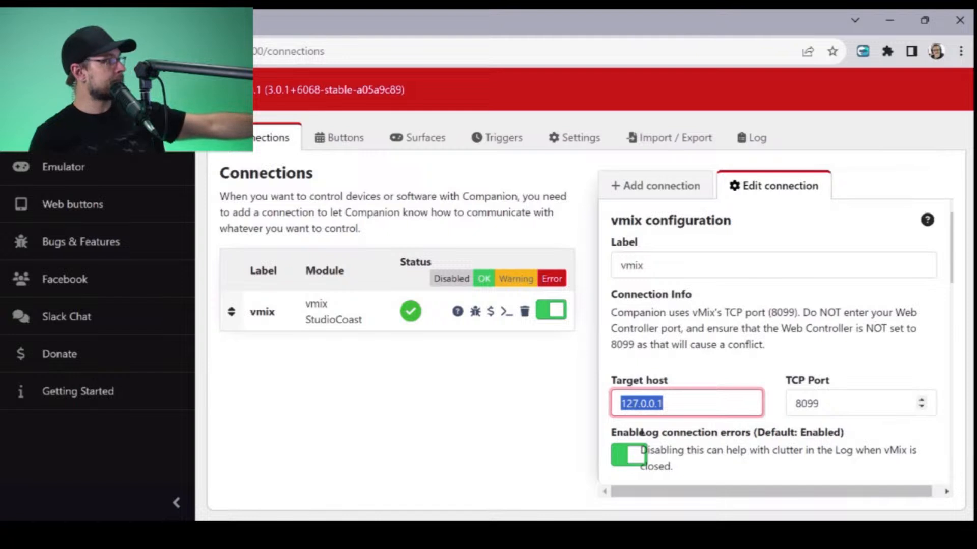
pyautogui.press('Tab')
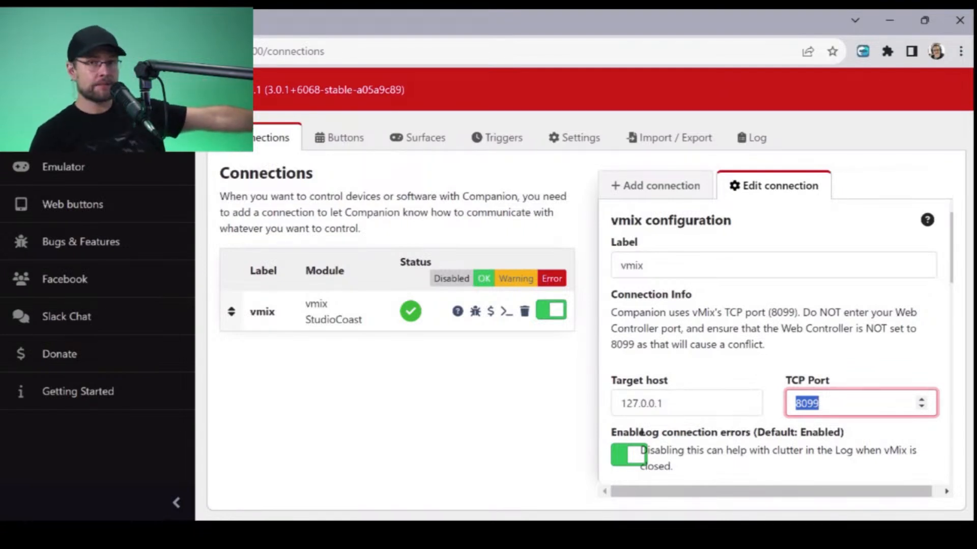
pyautogui.scroll(-5, 774, 341)
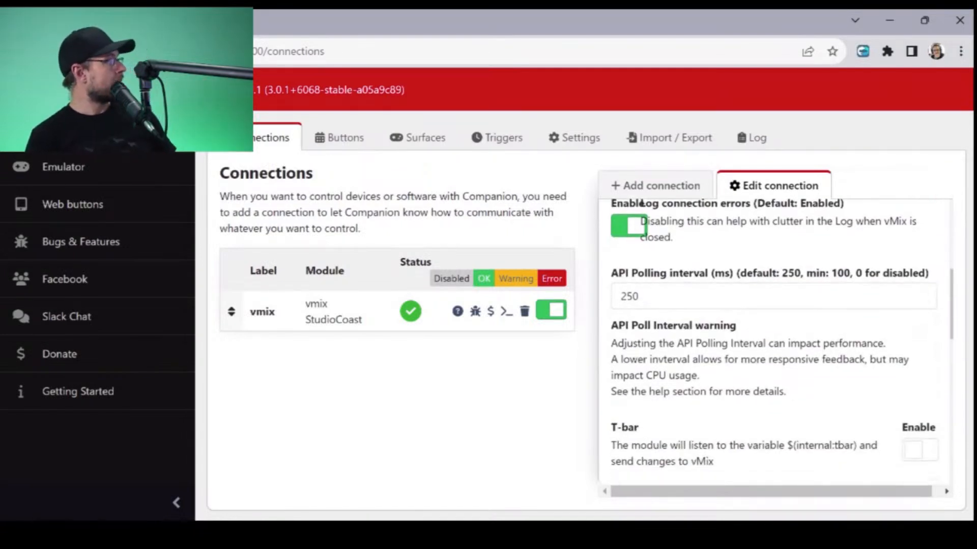
pyautogui.scroll(2, 774, 341)
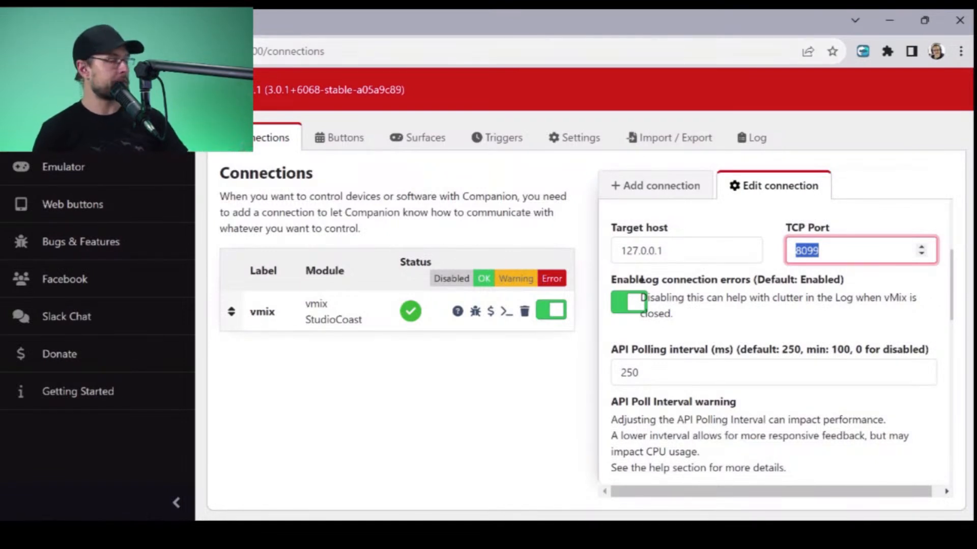
pyautogui.scroll(-4, 642, 280)
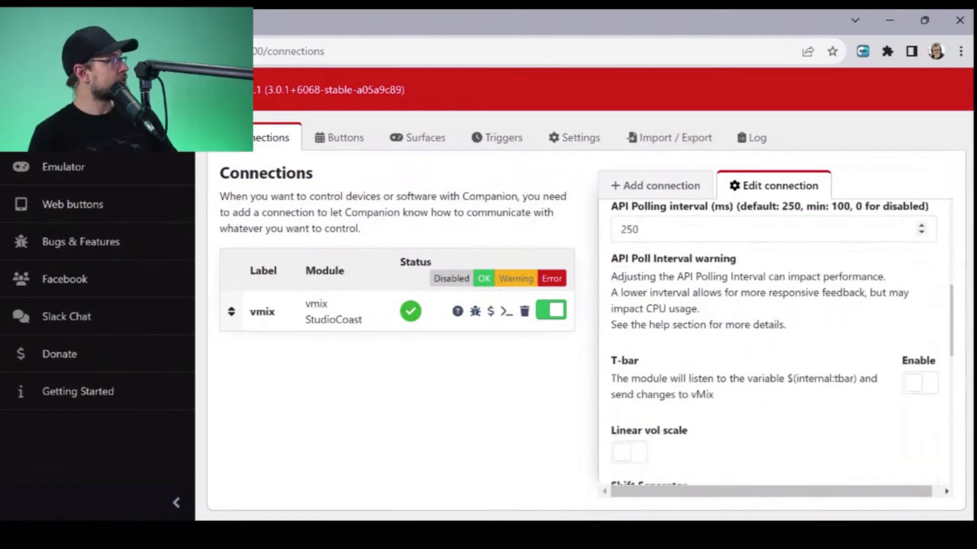
pyautogui.scroll(-2, 773, 341)
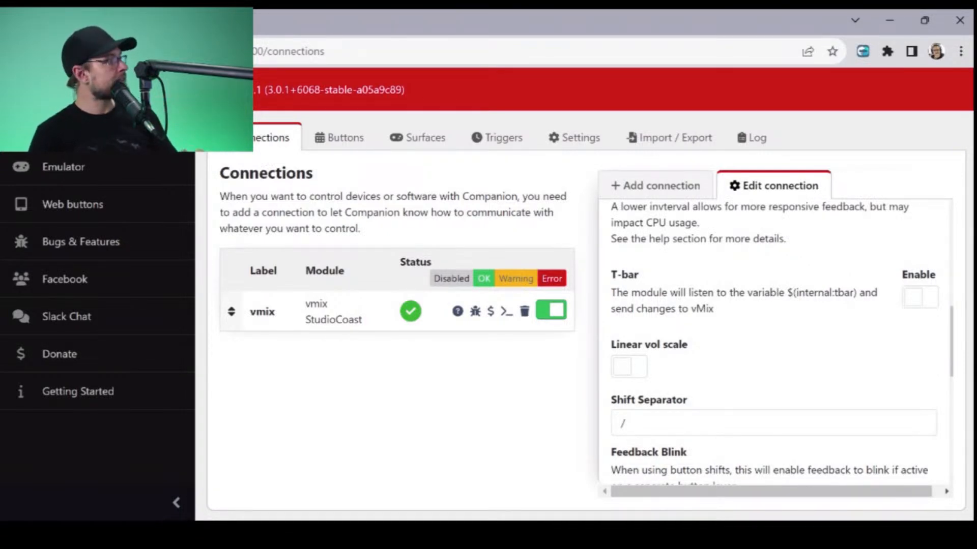
pyautogui.scroll(-2, 782, 343)
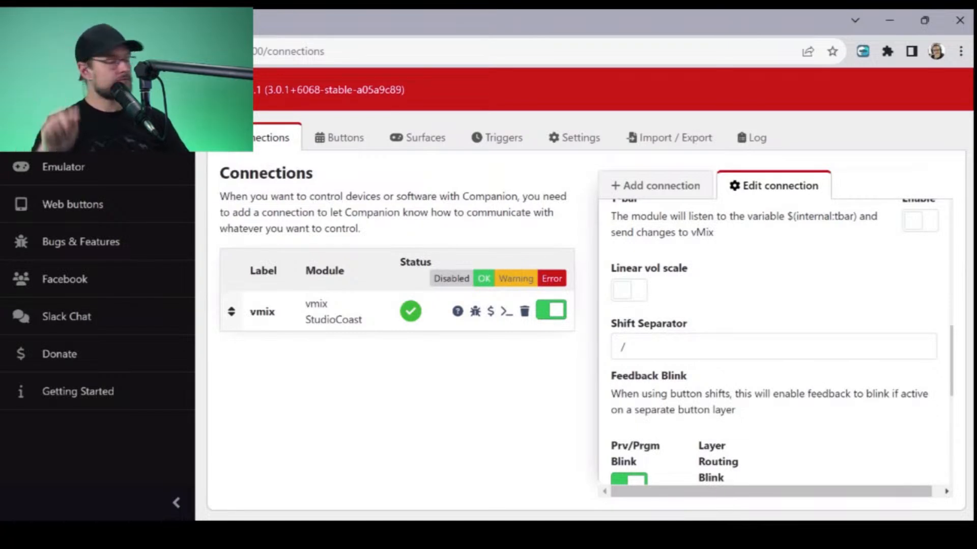
pyautogui.scroll(-5, 773, 341)
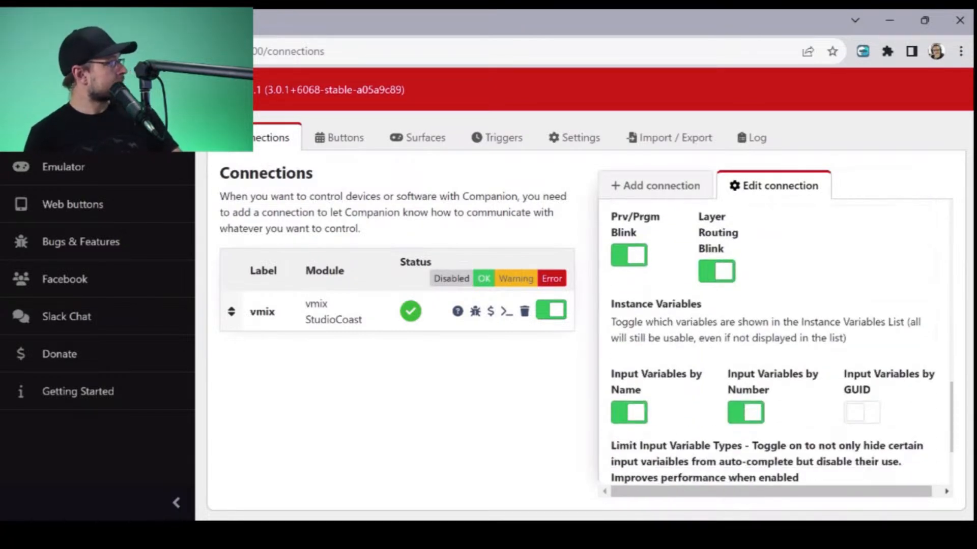
pyautogui.scroll(2, 773, 341)
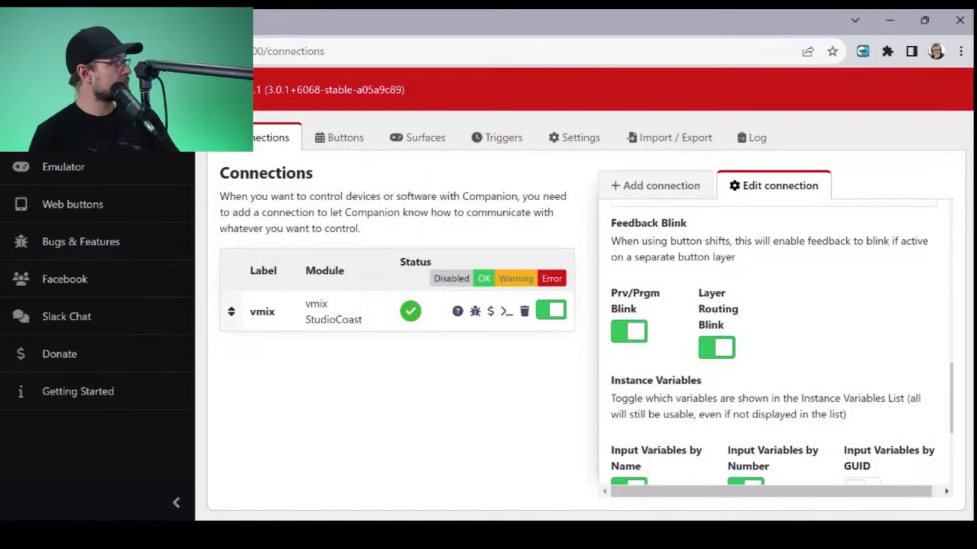
pyautogui.scroll(-3, 781, 341)
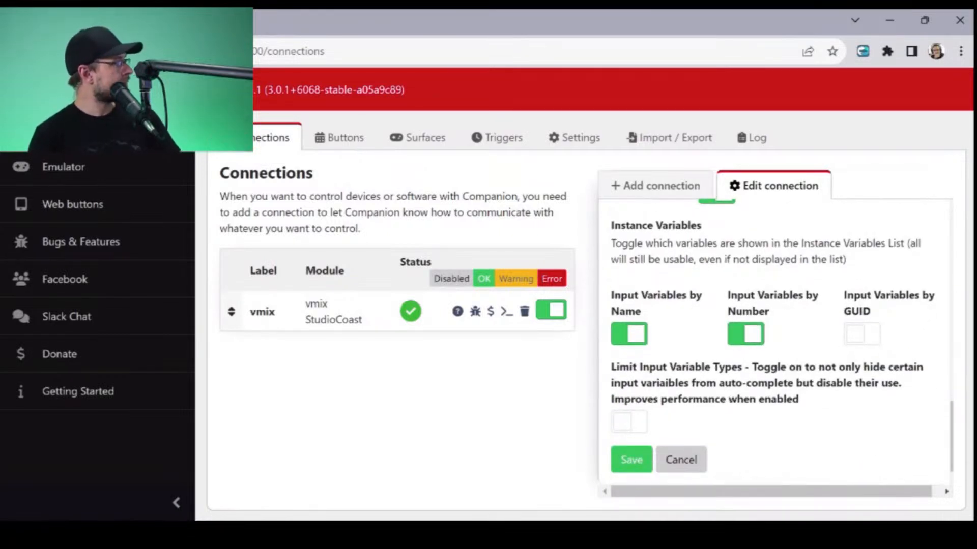
pyautogui.click(631, 460)
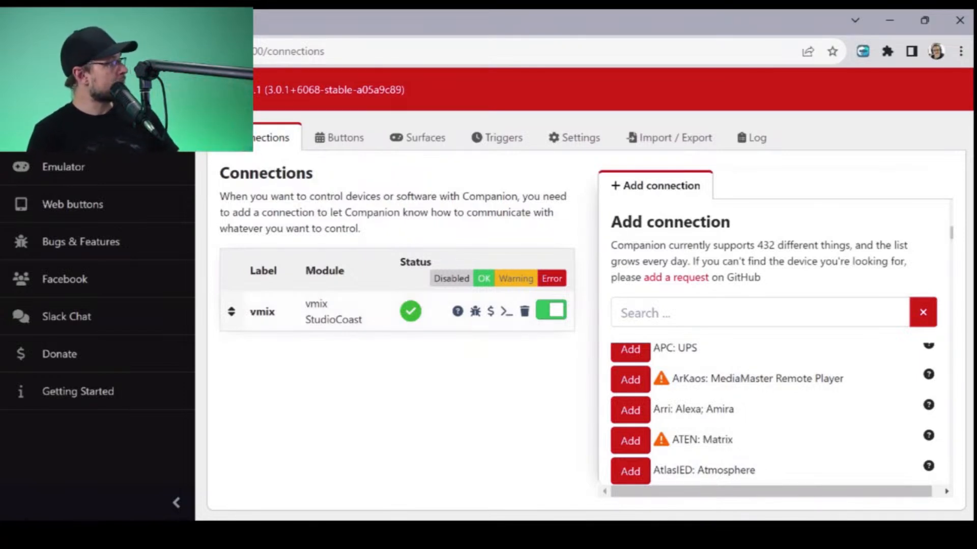
# - Search the available connections for "birddog" and add the BirdDog: PTZ module
pyautogui.scroll(5, 768, 412)
pyautogui.click(759, 312)
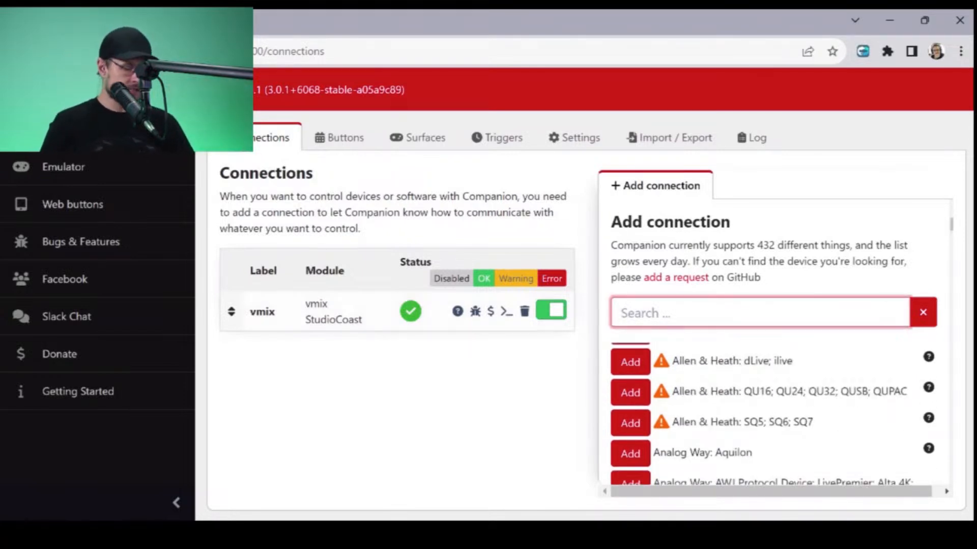
pyautogui.write('birddog')
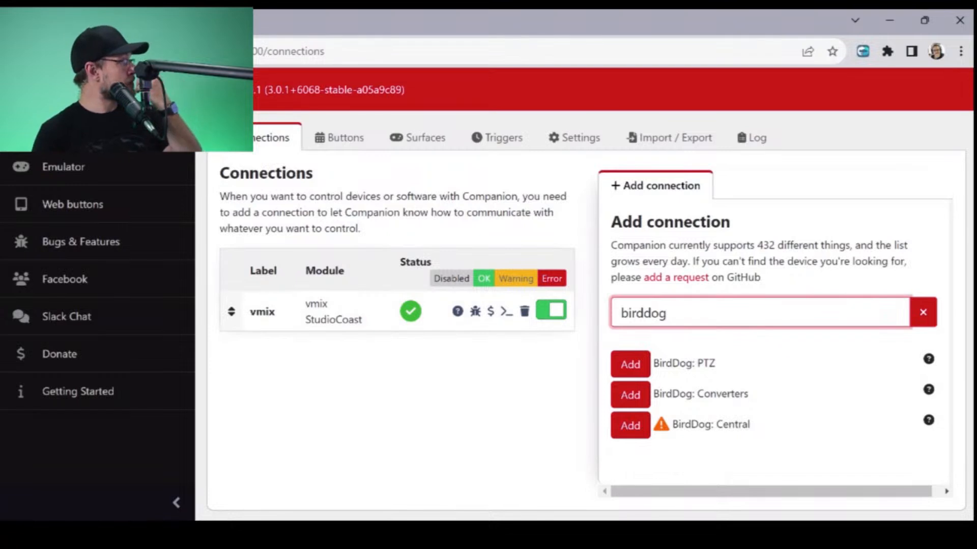
pyautogui.click(630, 364)
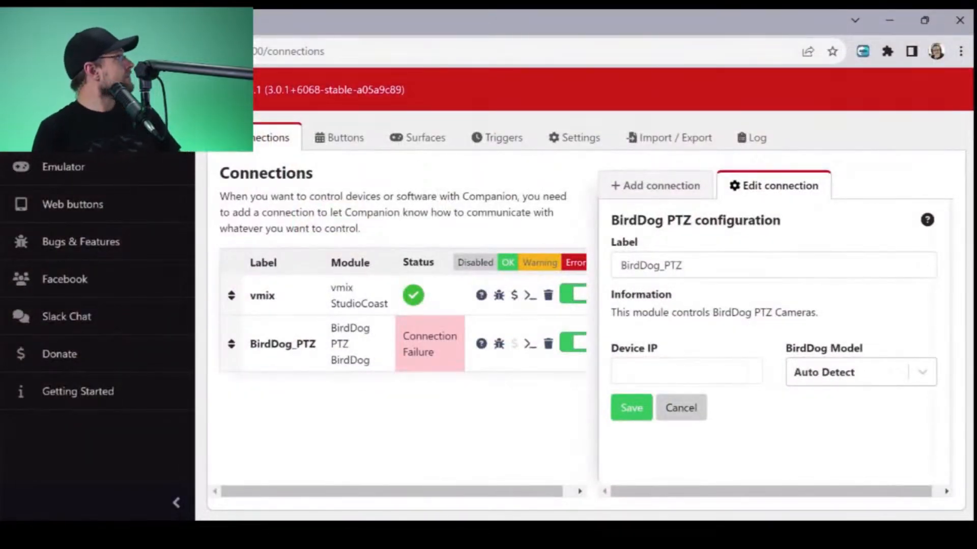
# - Open the birddog-studio-p200 camera's web dashboard in a new browser tab and look up its IP address and firmware version in the system details
pyautogui.hotkey('ctrl', 't')
pyautogui.write('birddog')
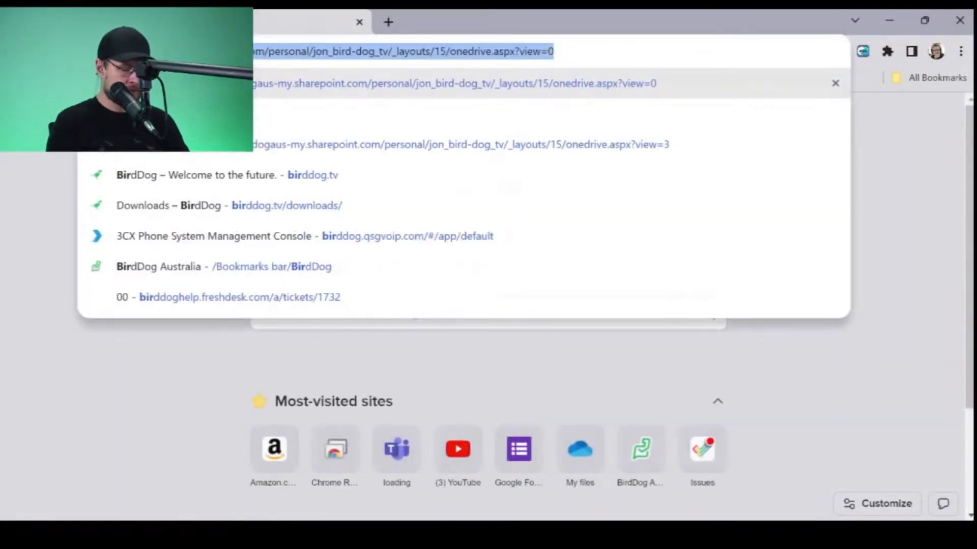
pyautogui.write(' stu')
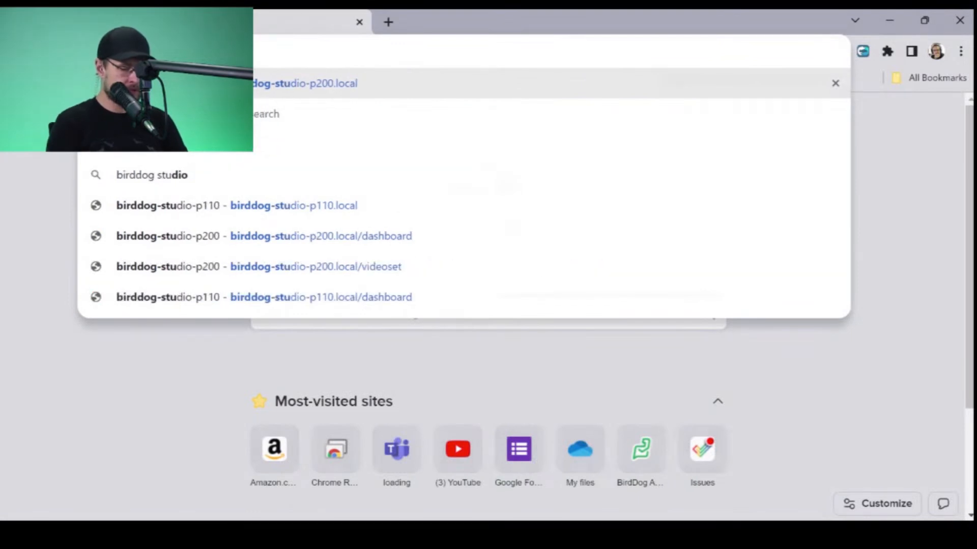
pyautogui.write('dio')
pyautogui.press('Escape')
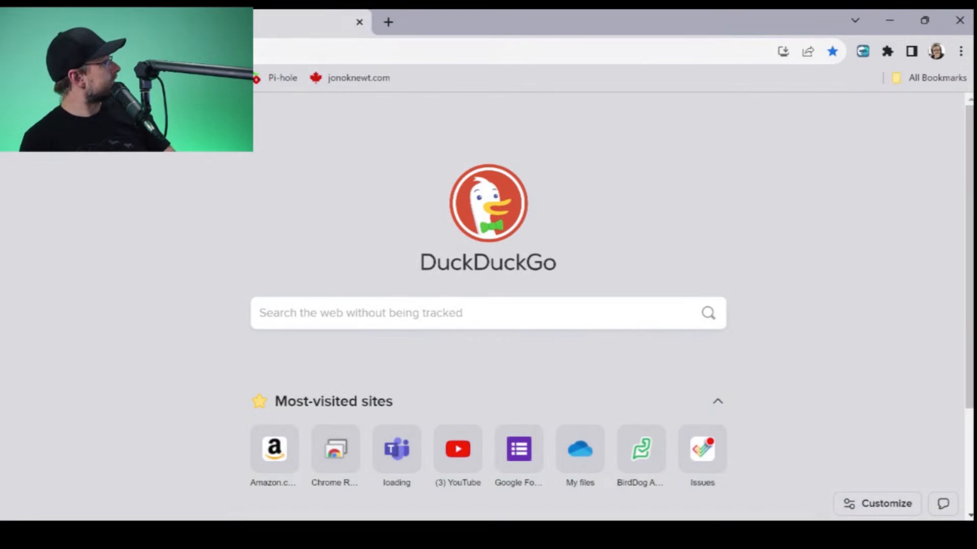
pyautogui.scroll(-2, 605, 320)
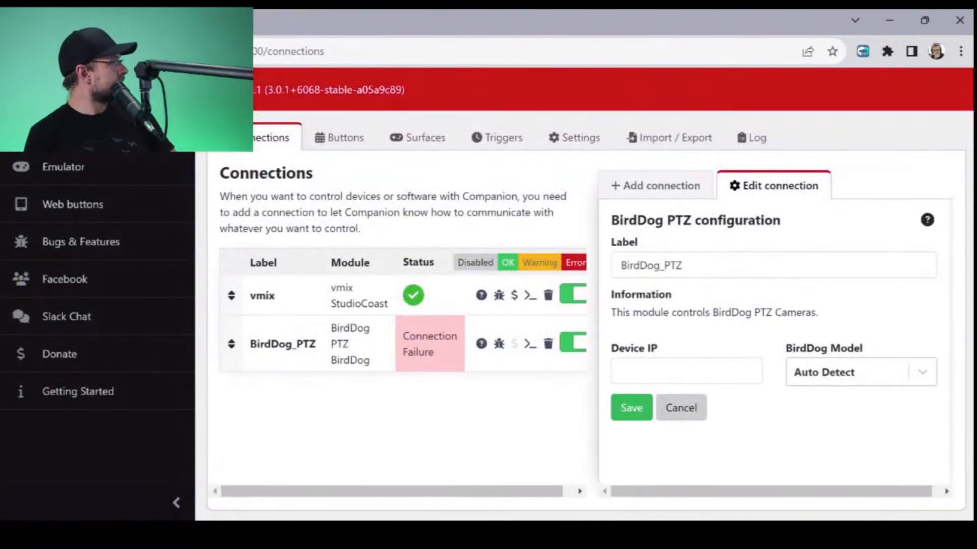
# - Configure the BirdDog_PTZ connection in Companion with device IP 192.168.77.12 and model P200 A2_A3, and save it
pyautogui.click(656, 372)
pyautogui.write('192.168.77.12')
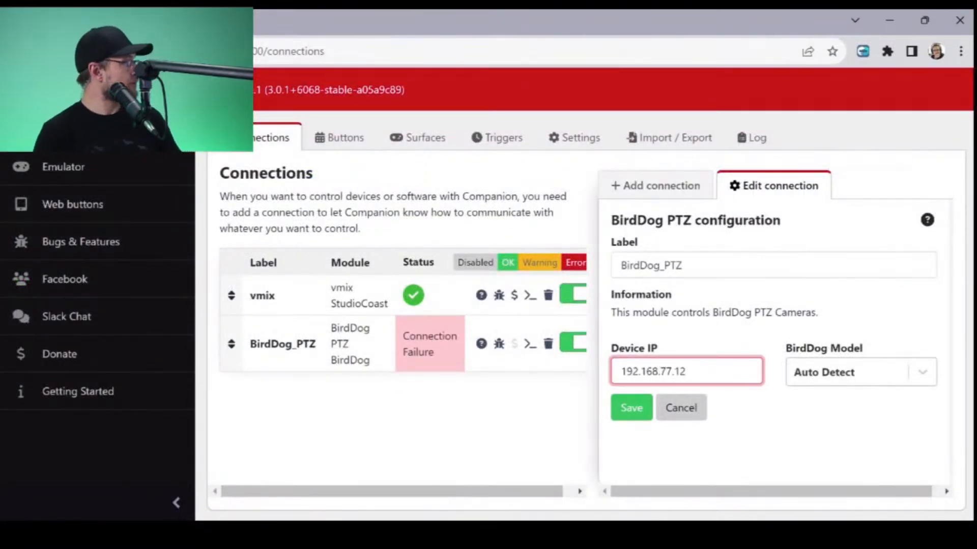
pyautogui.click(859, 372)
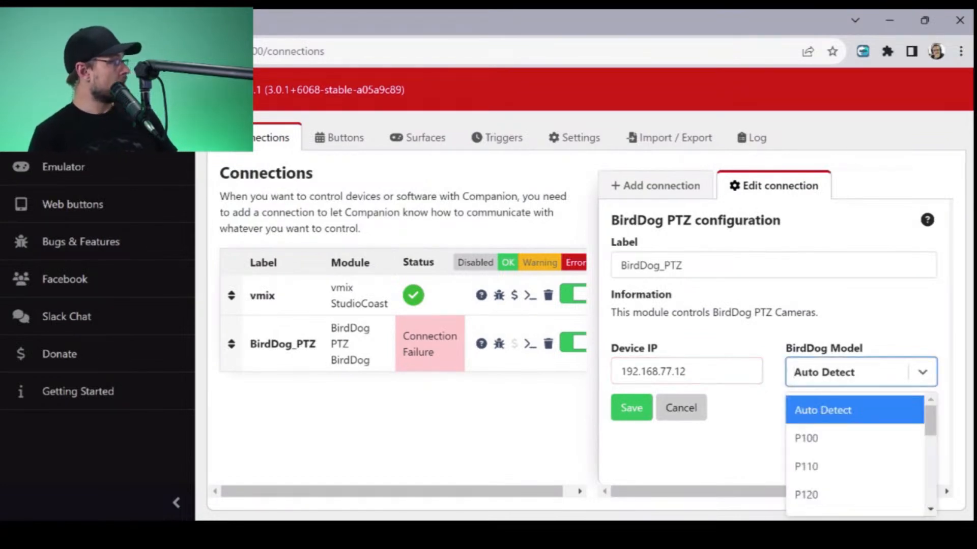
pyautogui.scroll(-1, 855, 440)
pyautogui.scroll(-1, 859, 452)
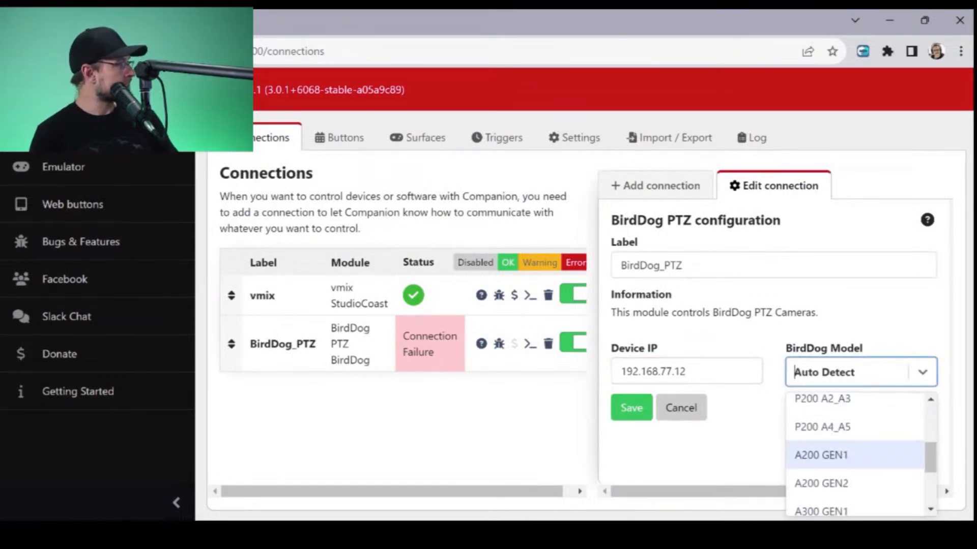
pyautogui.click(822, 399)
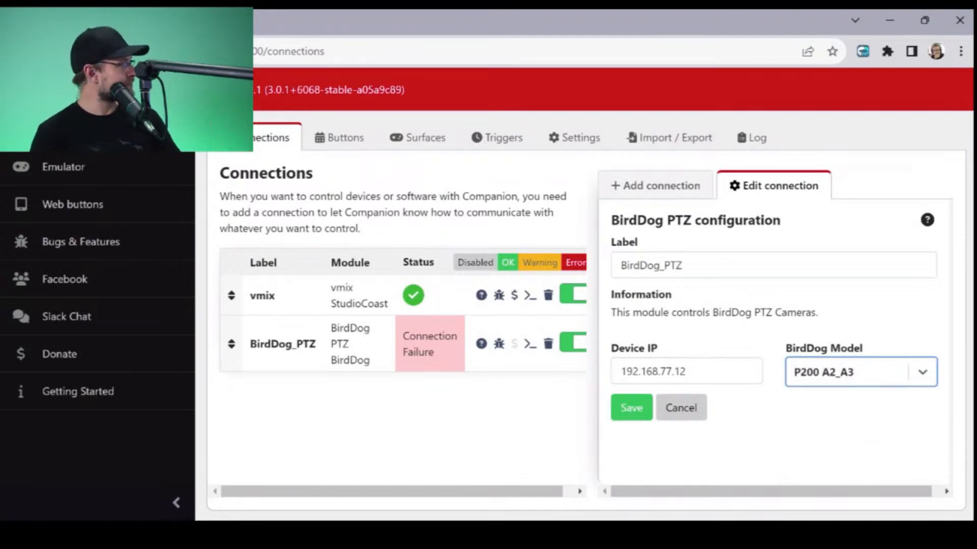
pyautogui.click(631, 407)
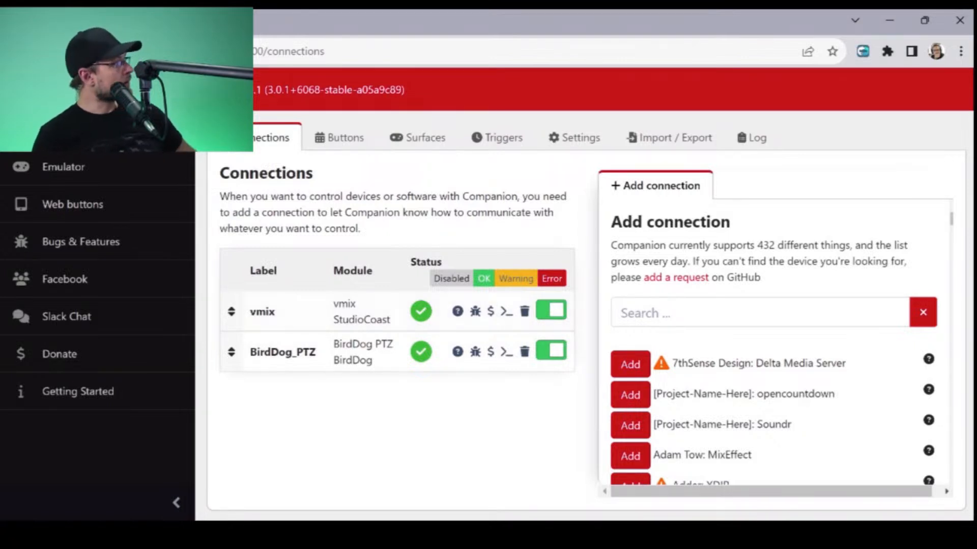
# - Search the available connections for "beh" to check the Behringer modules, and clear the search
pyautogui.click(760, 313)
pyautogui.write('be')
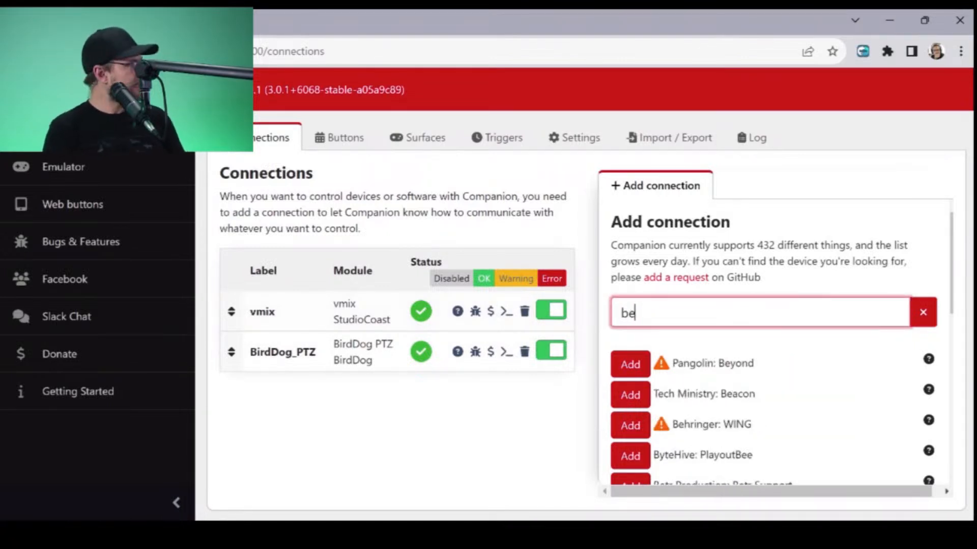
pyautogui.write('h')
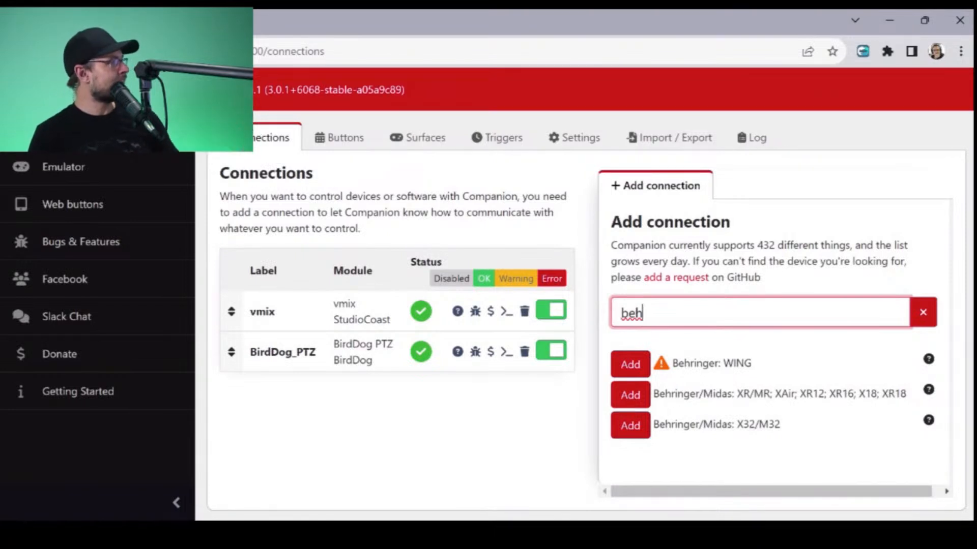
pyautogui.click(923, 312)
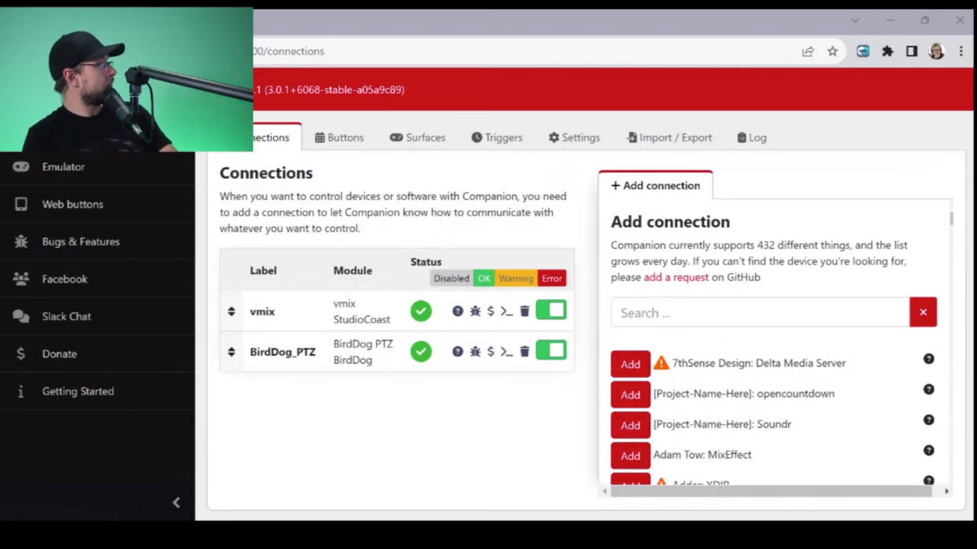
# - Reset all buttons on page 1 to the default page layout
pyautogui.click(339, 137)
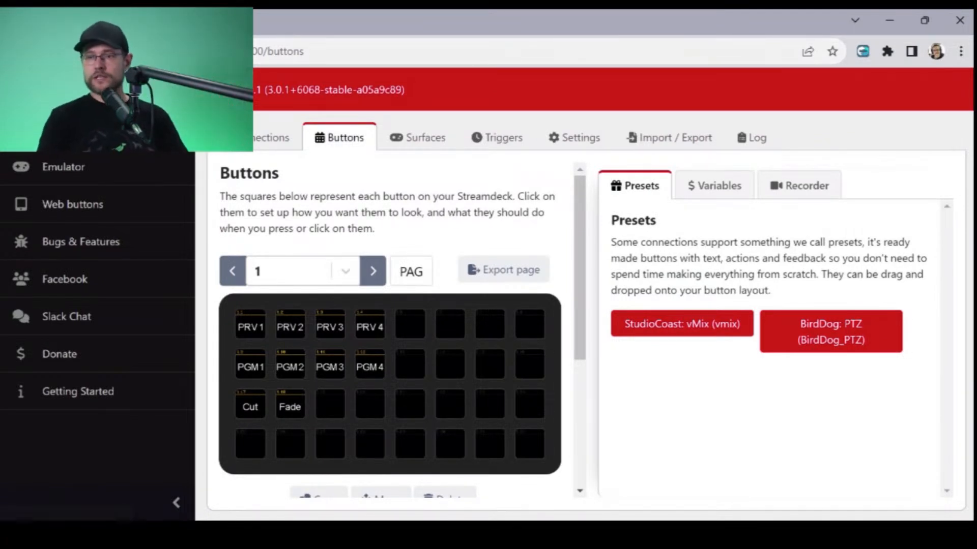
pyautogui.scroll(-4, 390, 331)
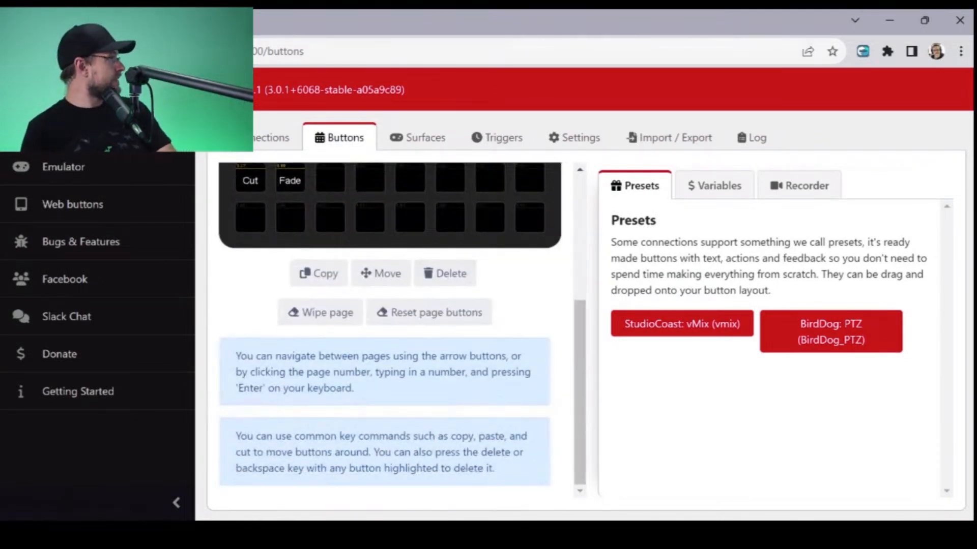
pyautogui.click(429, 313)
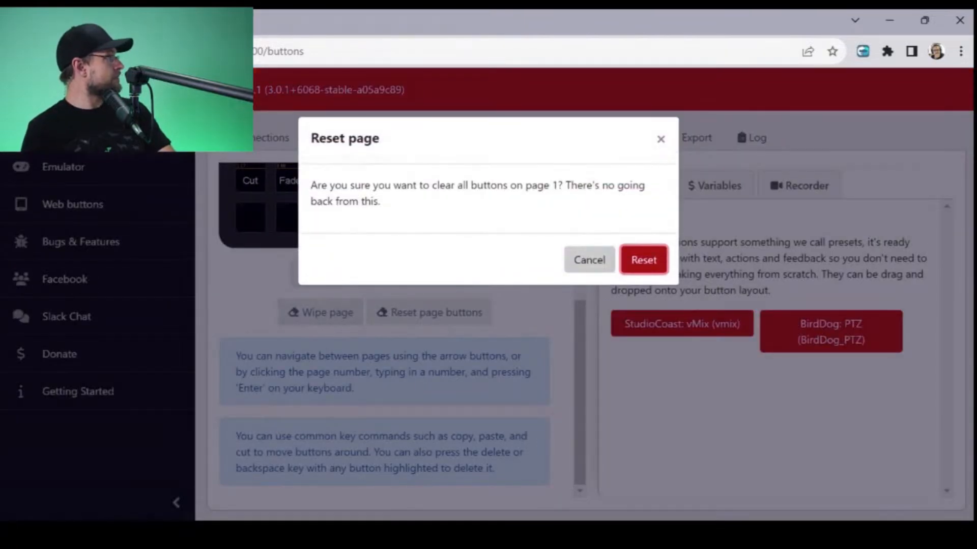
pyautogui.click(643, 260)
pyautogui.scroll(4, 450, 364)
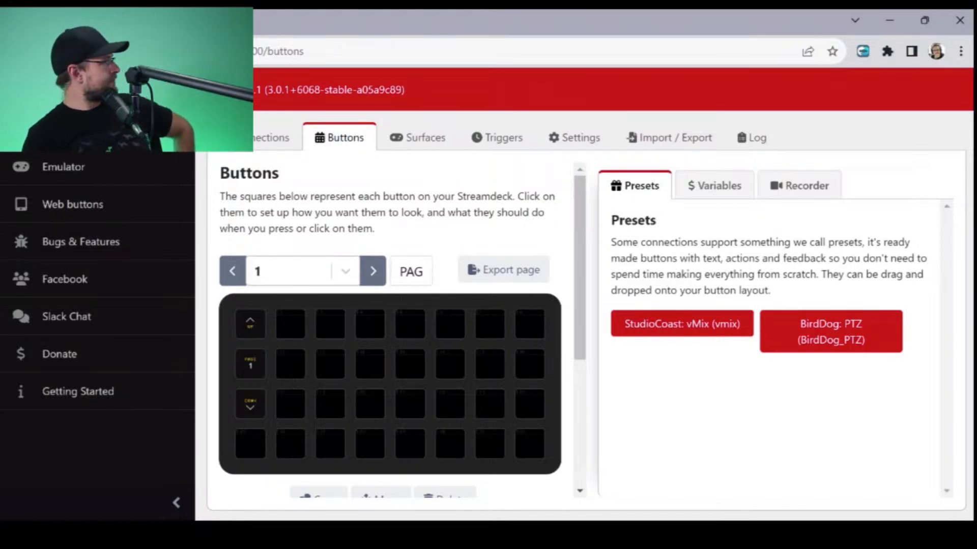
pyautogui.doubleClick(411, 271)
pyautogui.press('Right')
pyautogui.press('Left')
pyautogui.press('Left')
pyautogui.press('Left')
pyautogui.press('Left')
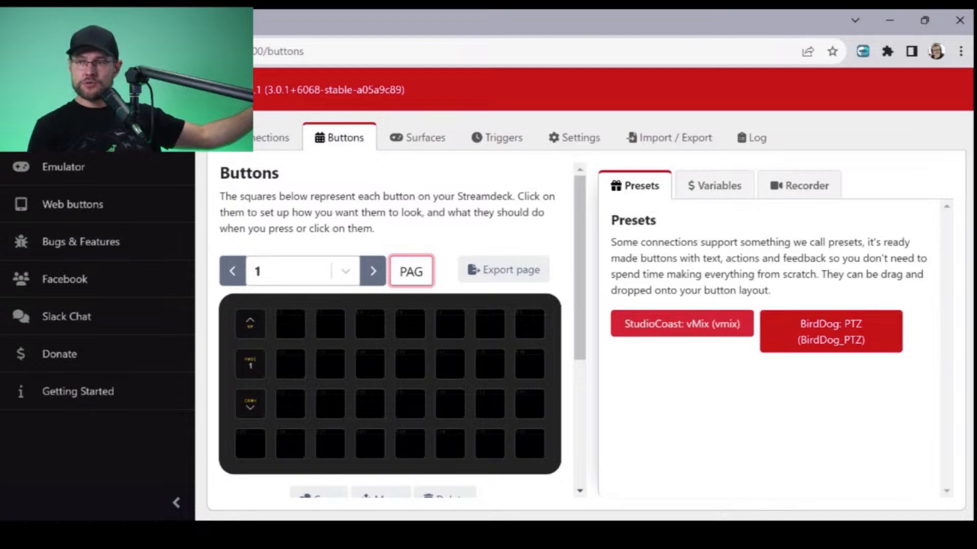
# - Look through the vMix preset categories, the empty button 1.2, the connection variables and the action recorder
pyautogui.click(723, 324)
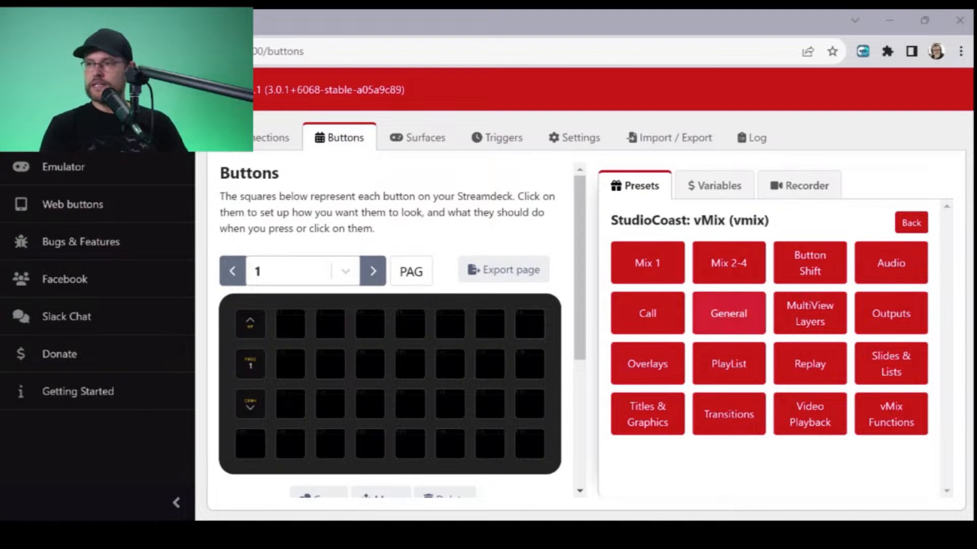
pyautogui.click(290, 324)
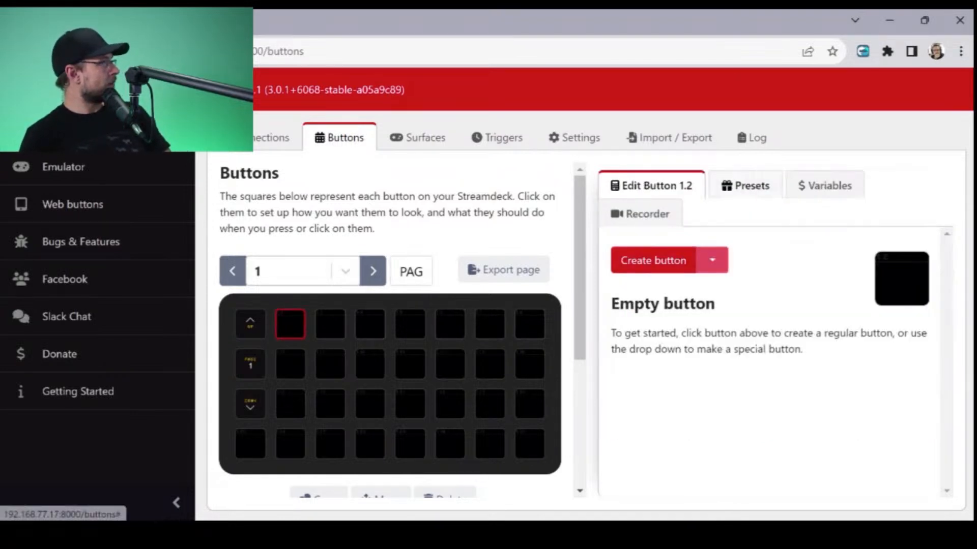
pyautogui.click(746, 186)
pyautogui.click(714, 186)
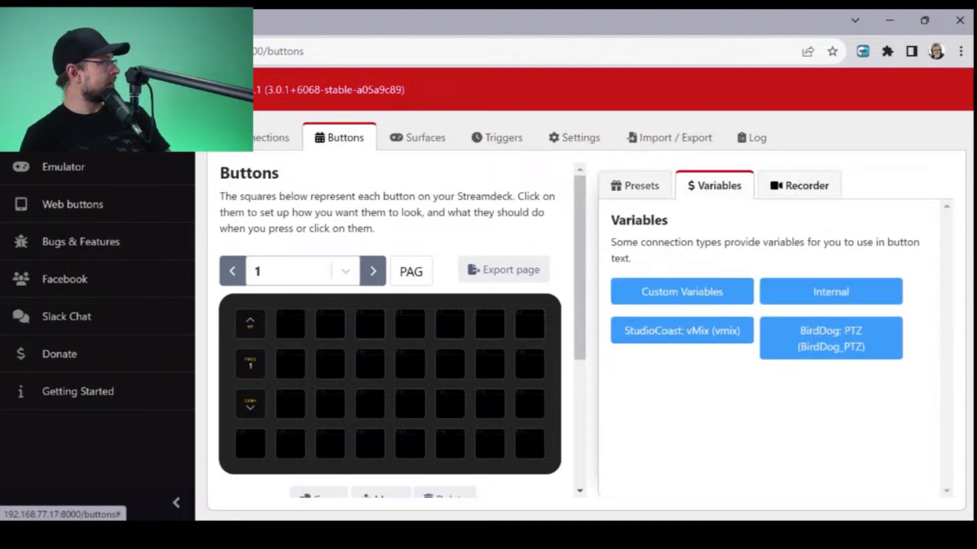
pyautogui.click(799, 185)
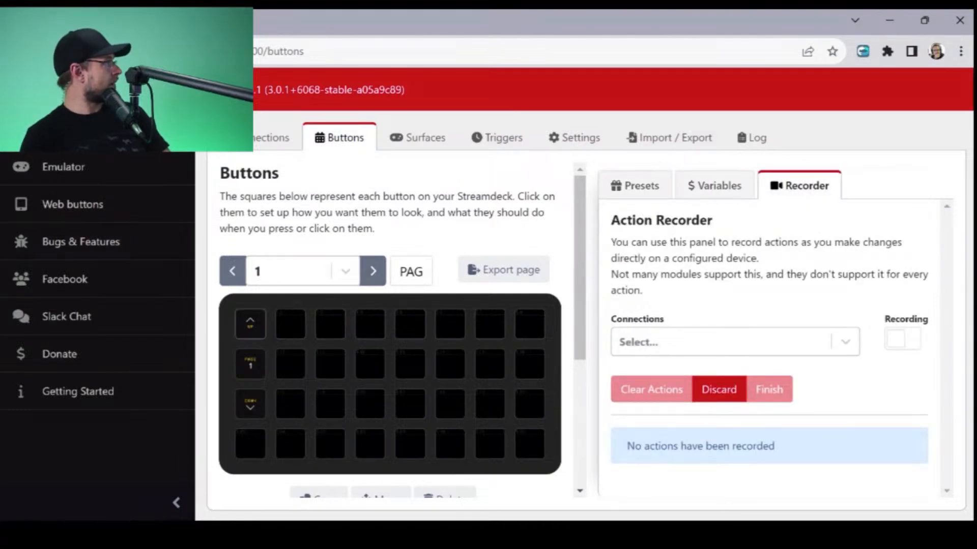
# - Clear the page up, page number and page down buttons at 1.1, 1.9 and 1.17
pyautogui.click(250, 324)
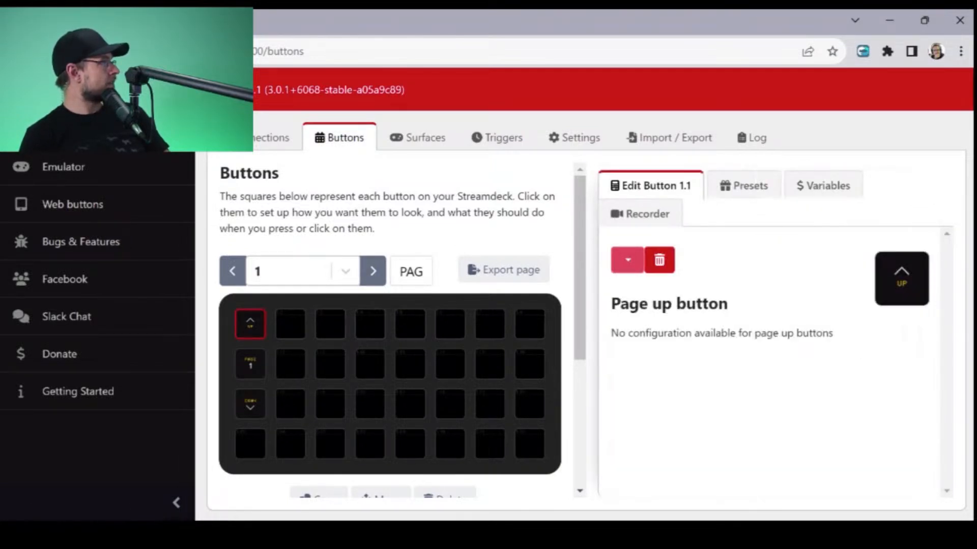
pyautogui.click(659, 260)
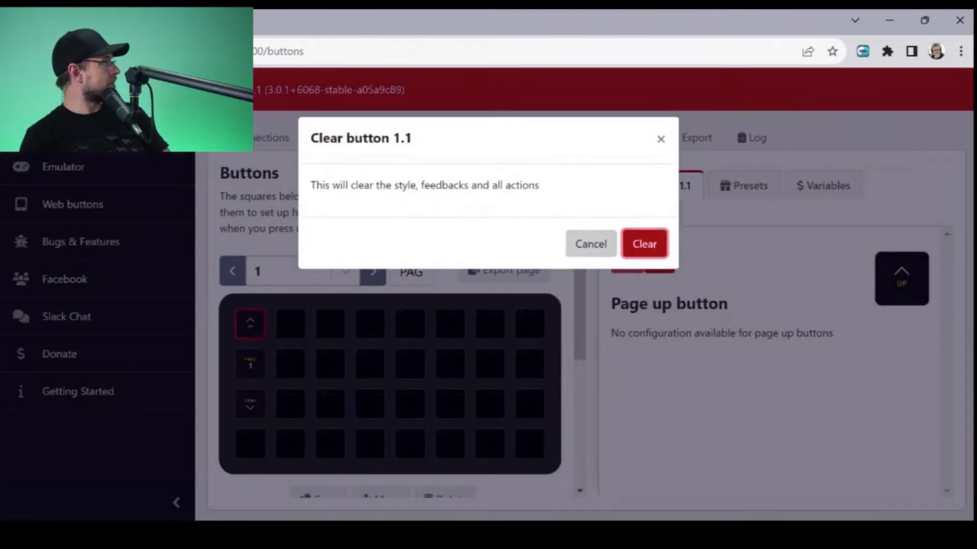
pyautogui.click(643, 240)
pyautogui.click(250, 364)
pyautogui.click(659, 260)
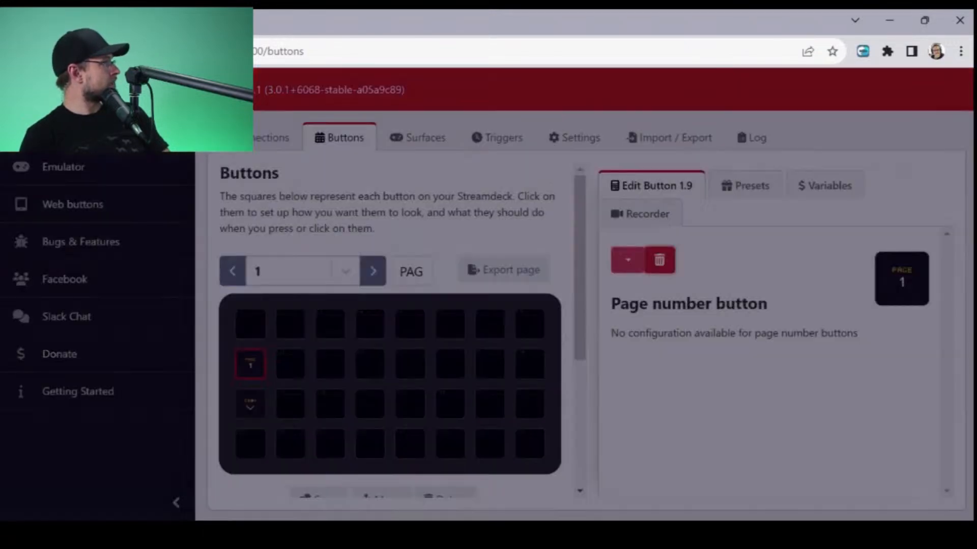
pyautogui.click(644, 244)
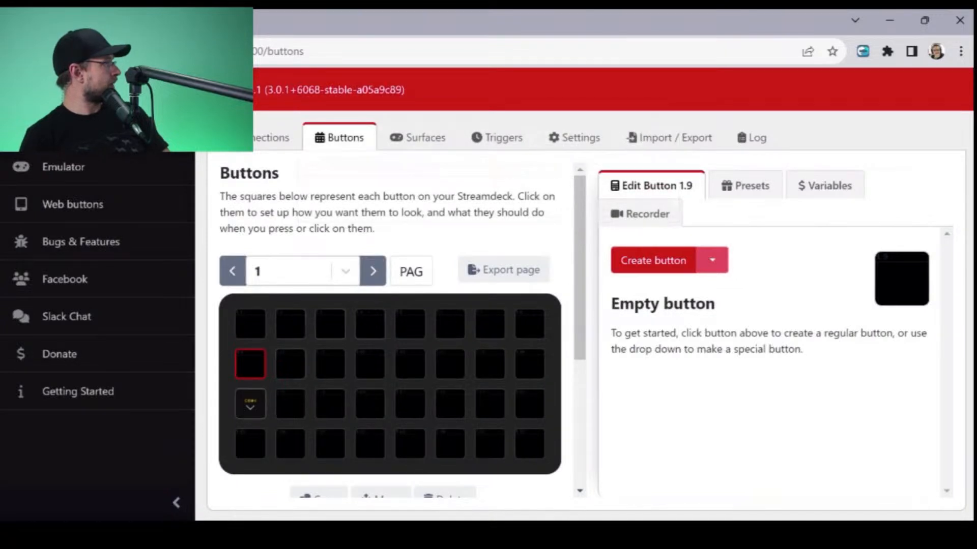
pyautogui.click(250, 404)
pyautogui.click(659, 260)
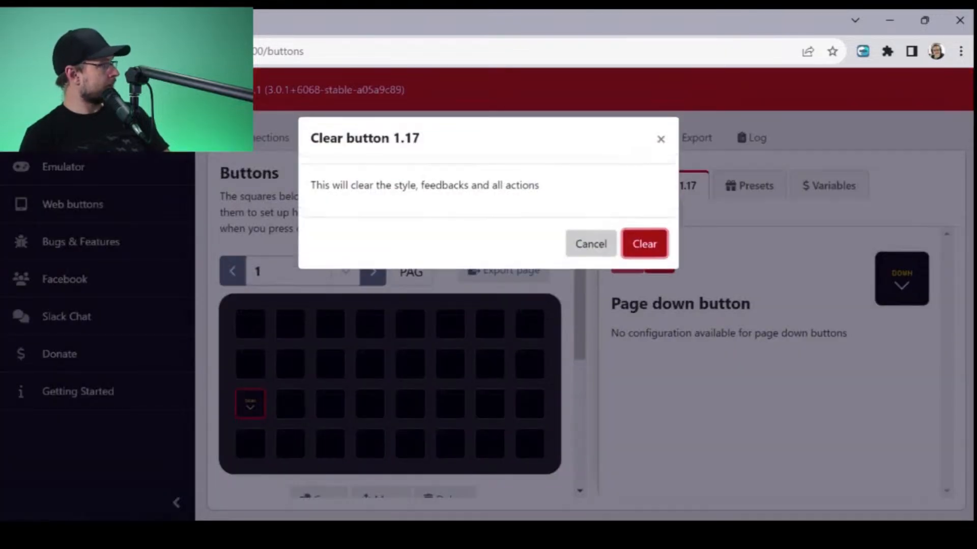
pyautogui.click(644, 245)
# - Create a regular button in the empty slot 1.1 of page 1
pyautogui.click(250, 325)
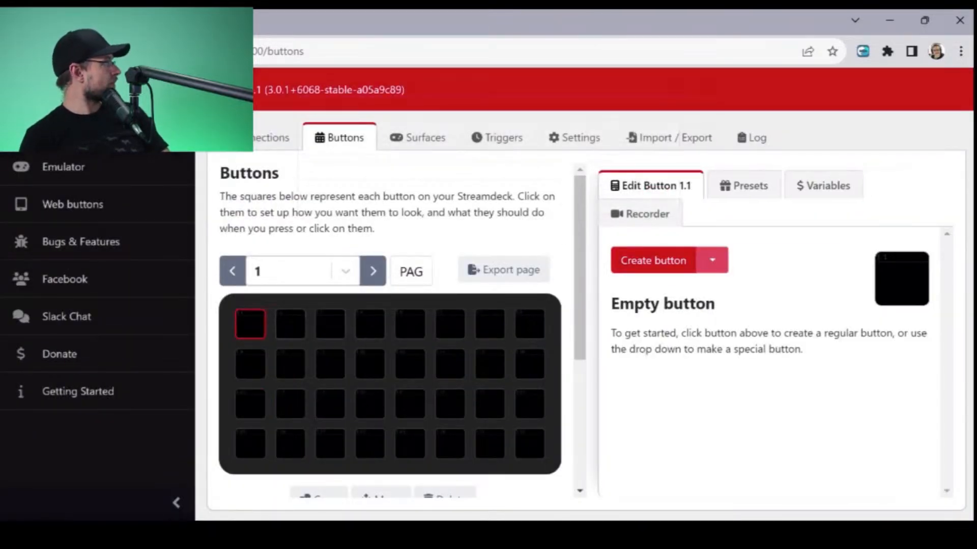
pyautogui.click(712, 261)
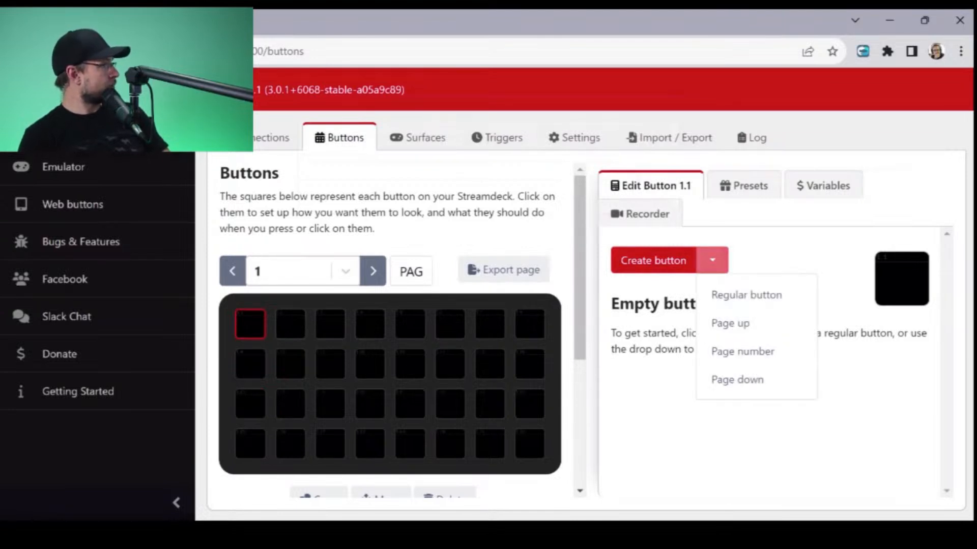
pyautogui.click(747, 295)
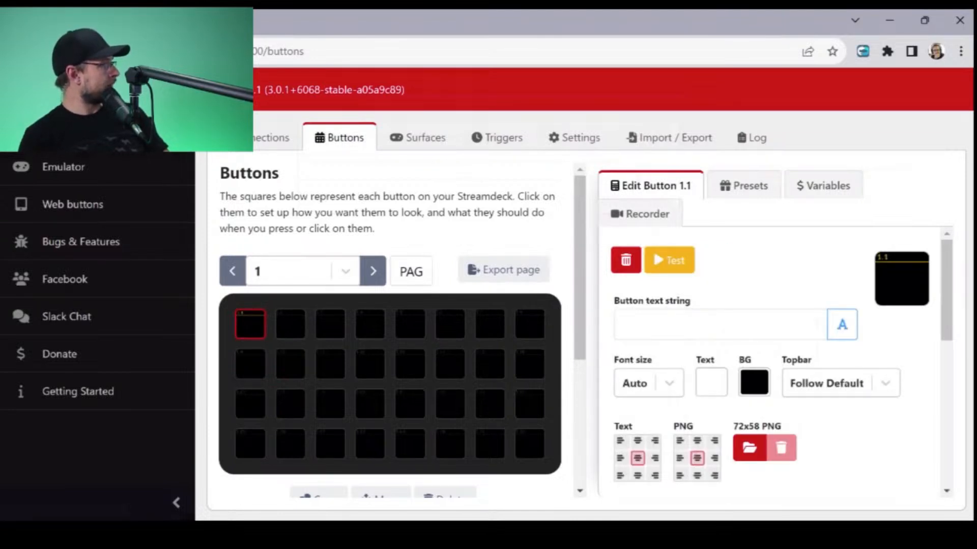
# - Examine the press and release actions, feedbacks and styling options available for button 1.1
pyautogui.scroll(-6, 774, 366)
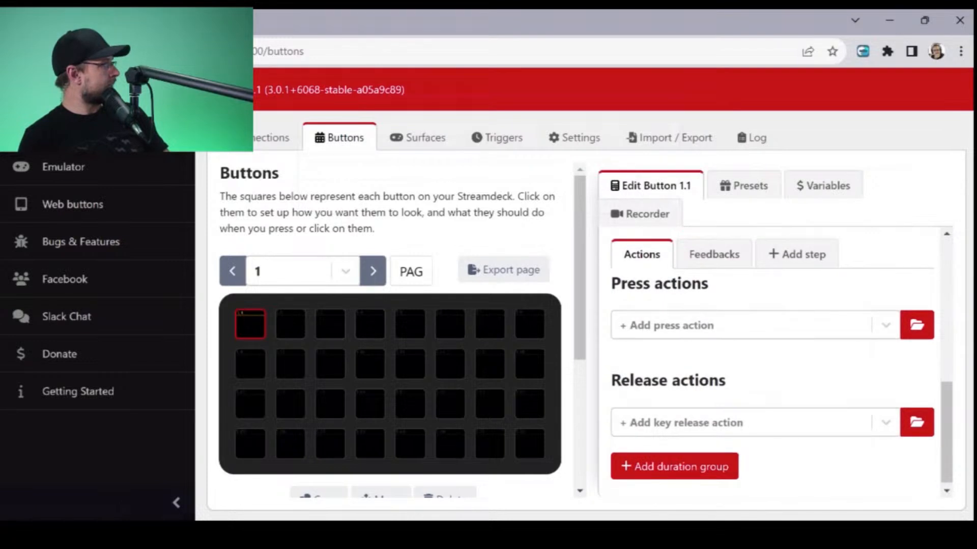
pyautogui.click(714, 254)
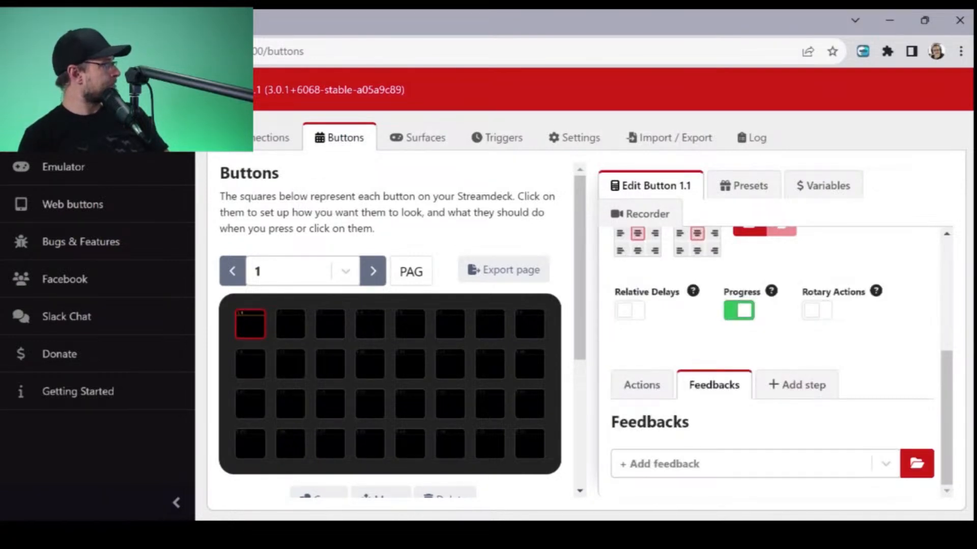
pyautogui.click(641, 385)
pyautogui.scroll(-2, 774, 366)
pyautogui.scroll(2, 773, 366)
pyautogui.click(714, 374)
pyautogui.scroll(2, 763, 366)
pyautogui.scroll(2, 774, 356)
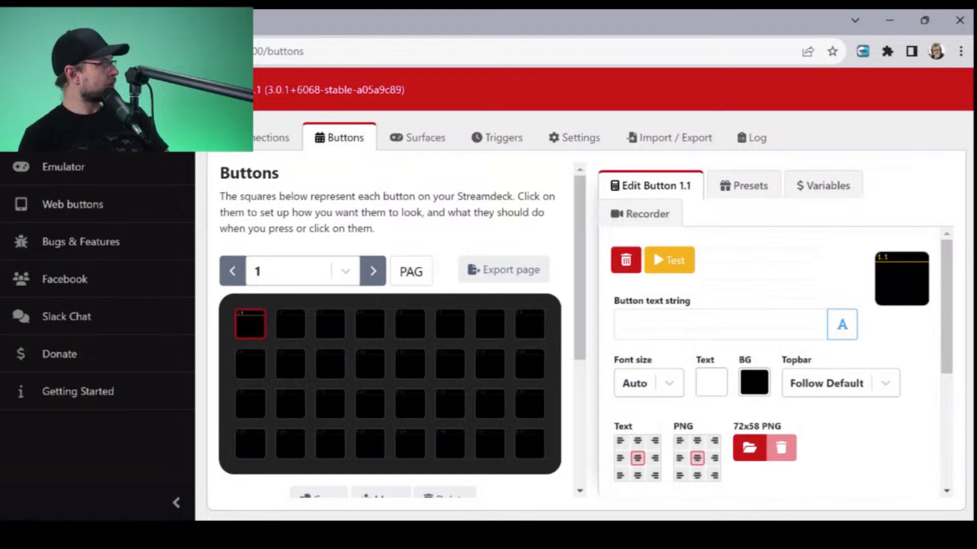
# - Set the background colour of button 1.1 to a muted dark red
pyautogui.click(754, 382)
pyautogui.click(813, 450)
pyautogui.moveTo(813, 449); pyautogui.dragTo(679, 444)
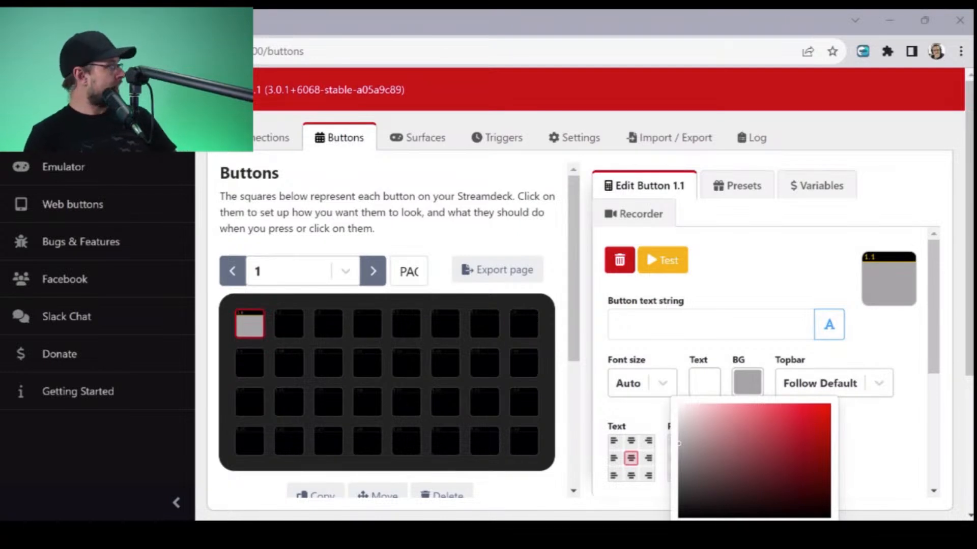
pyautogui.click(773, 443)
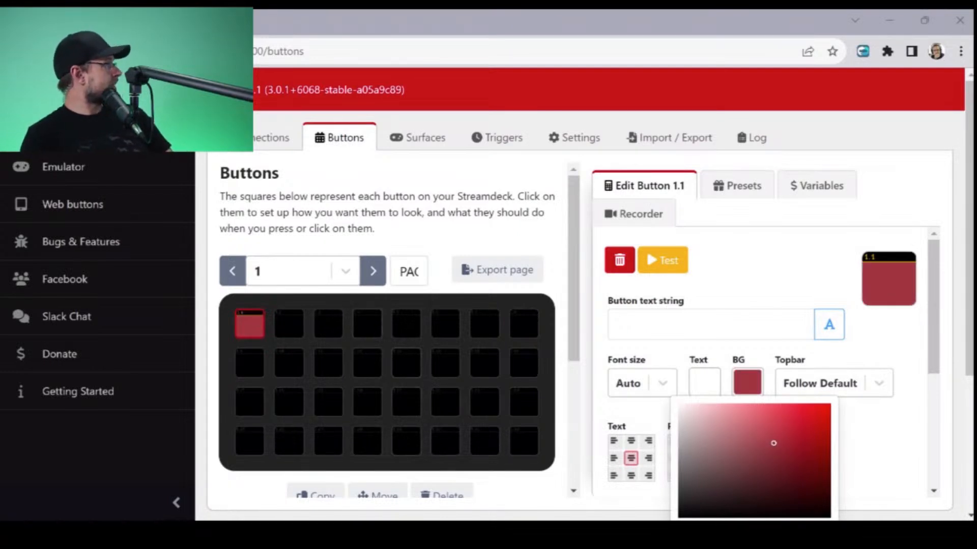
# - Create a regular button in slot 1.2 and set its background to a dusty greyish red
pyautogui.click(289, 324)
pyautogui.click(656, 260)
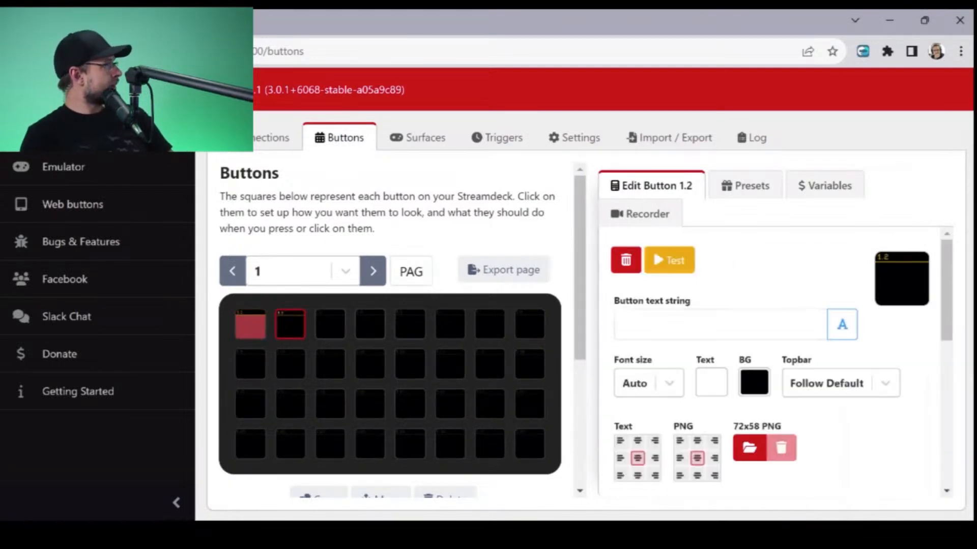
pyautogui.click(754, 383)
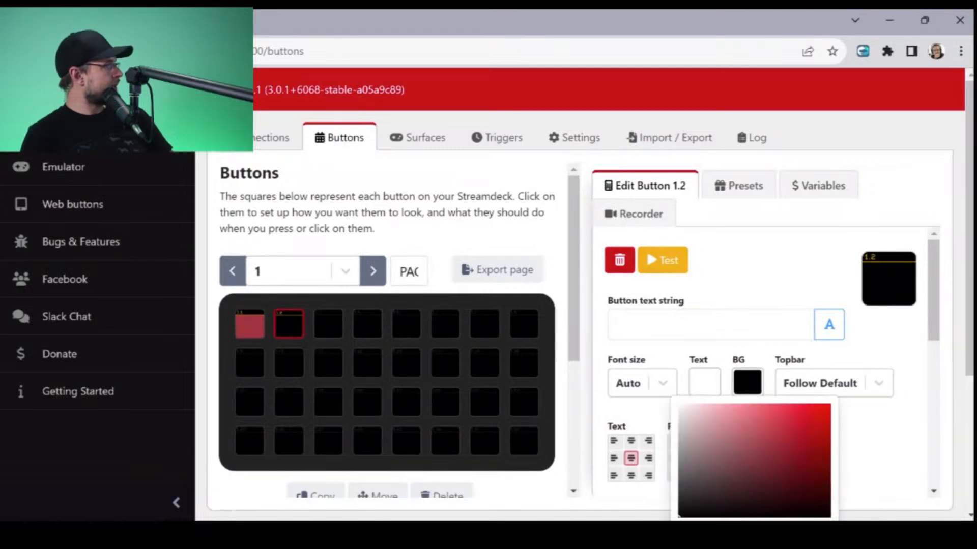
pyautogui.click(734, 443)
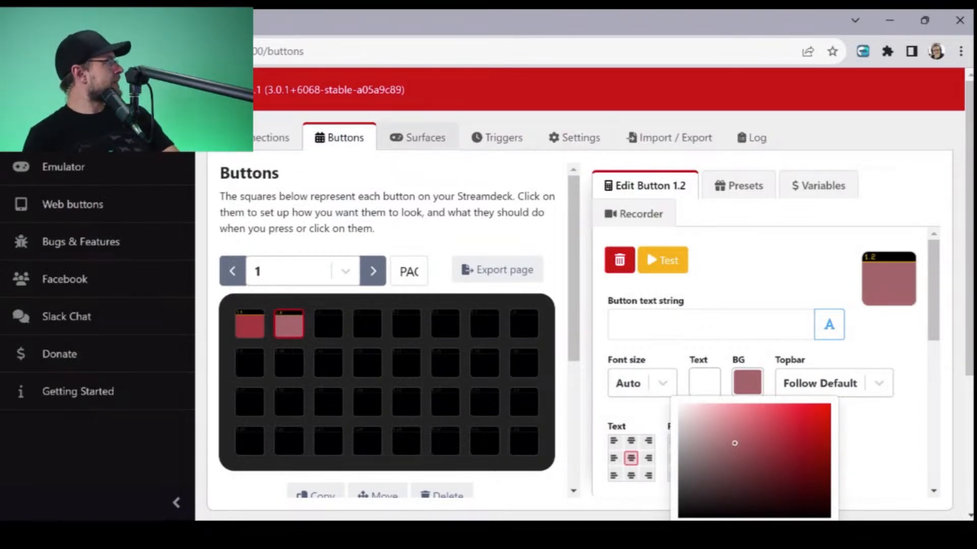
# - Review the startup page, brightness and pressed-button illumination settings of the connected XKeys XK-24 surface
pyautogui.click(418, 137)
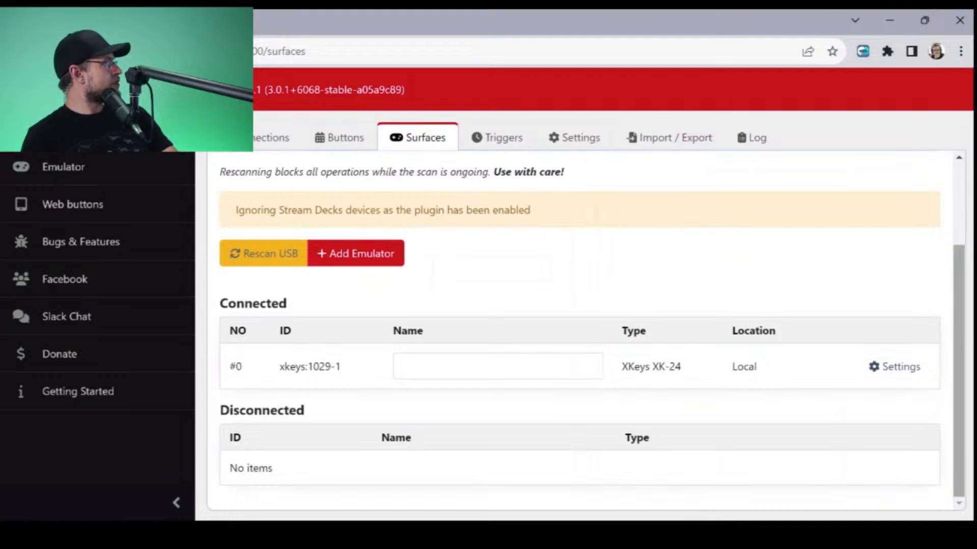
pyautogui.click(895, 367)
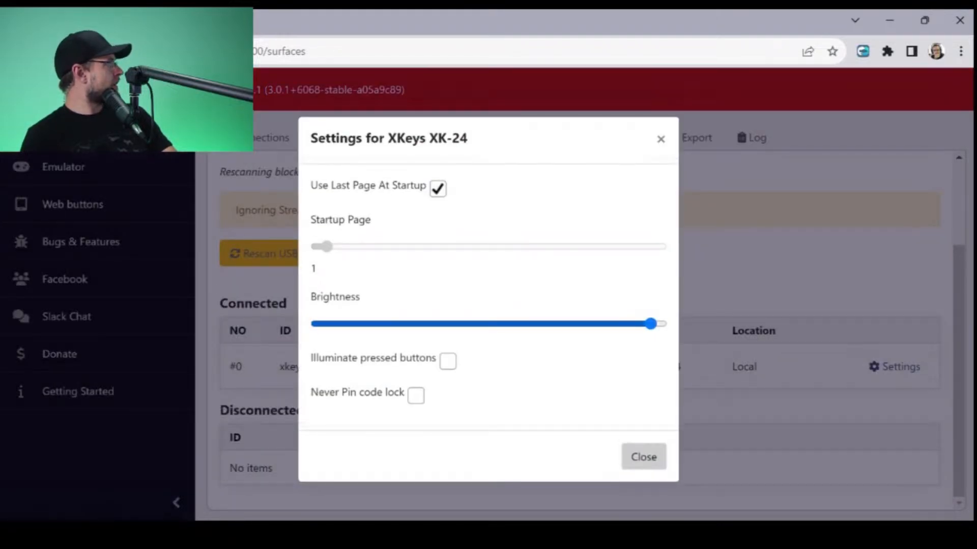
pyautogui.click(644, 457)
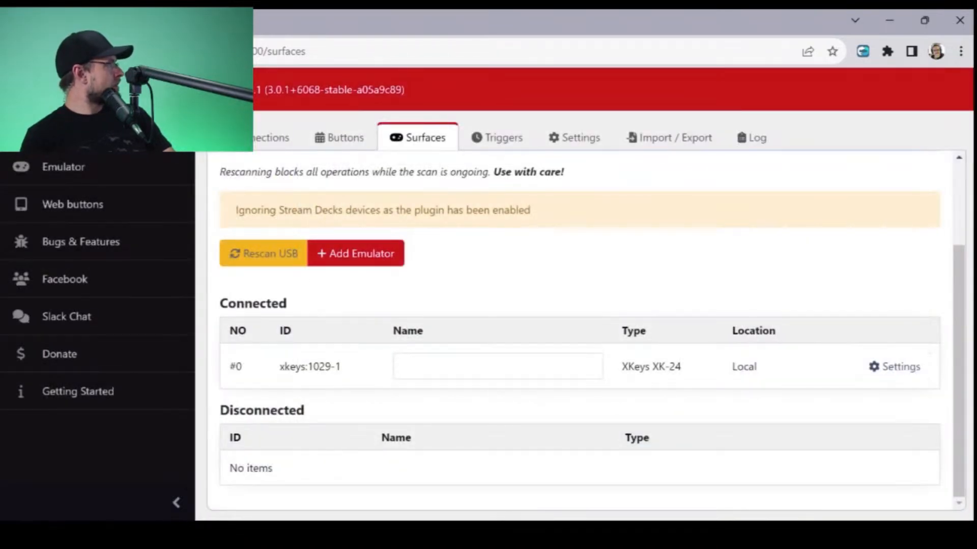
# - Name the connected XKeys XK-24 surface "BDJ's XKeys"
pyautogui.click(497, 366)
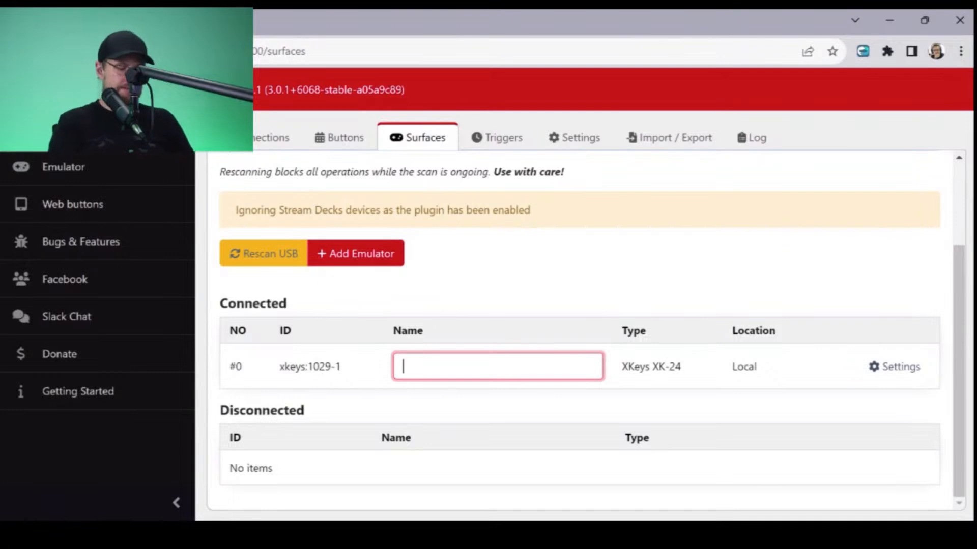
pyautogui.write("BDJ's XKeys")
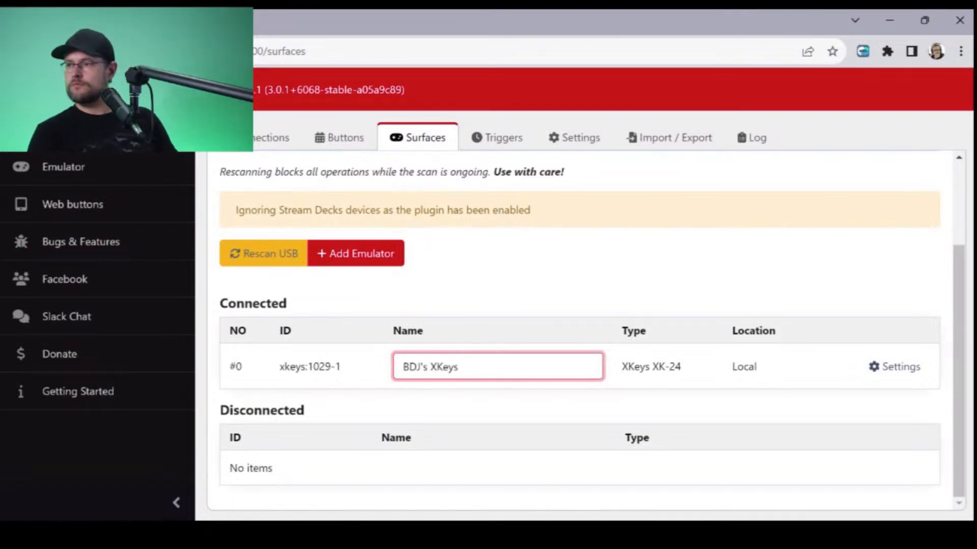
pyautogui.press('Tab')
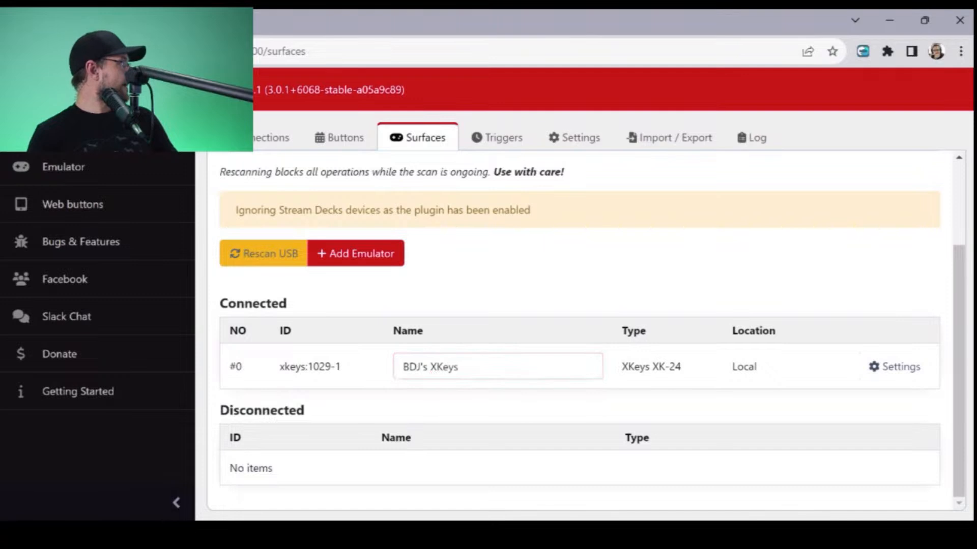
pyautogui.scroll(3, 580, 330)
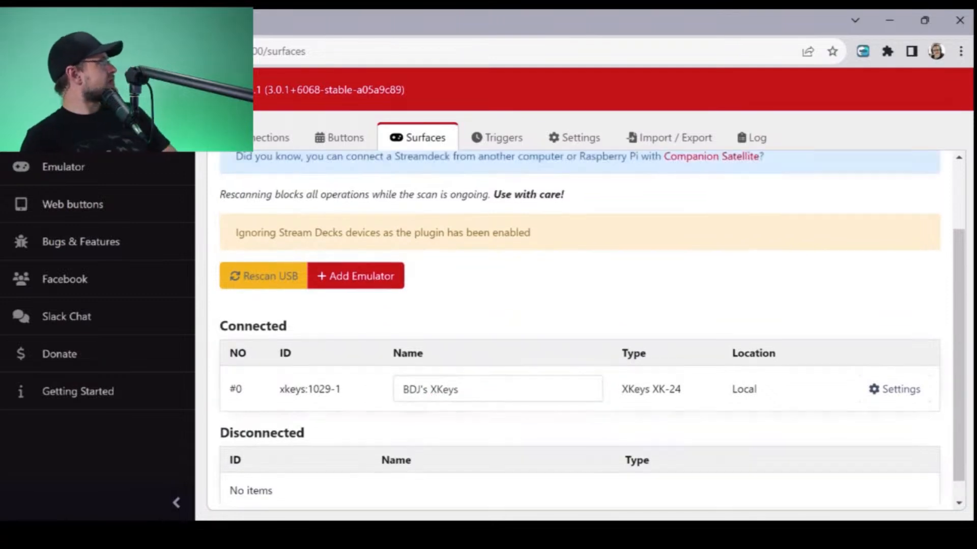
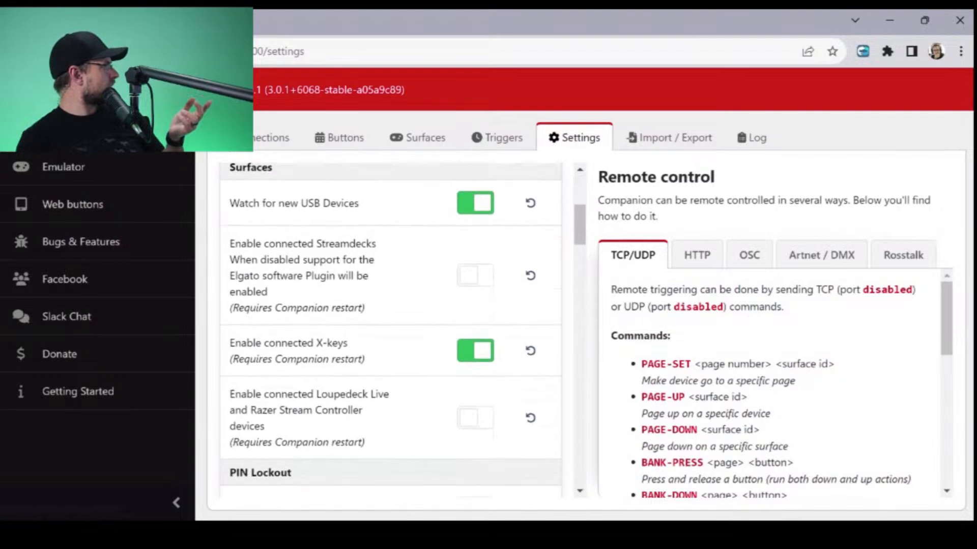
# - Review the TCP, UDP, OSC, RossTalk and Ember+ listener settings and the list of connected surfaces
pyautogui.scroll(-5, 391, 331)
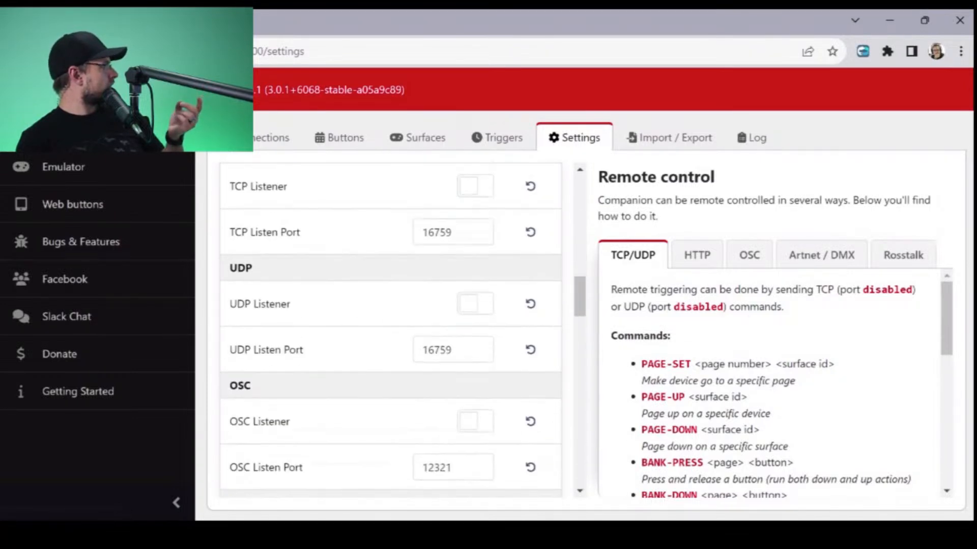
pyautogui.scroll(1, 390, 331)
pyautogui.scroll(-5, 391, 331)
pyautogui.scroll(-1, 390, 330)
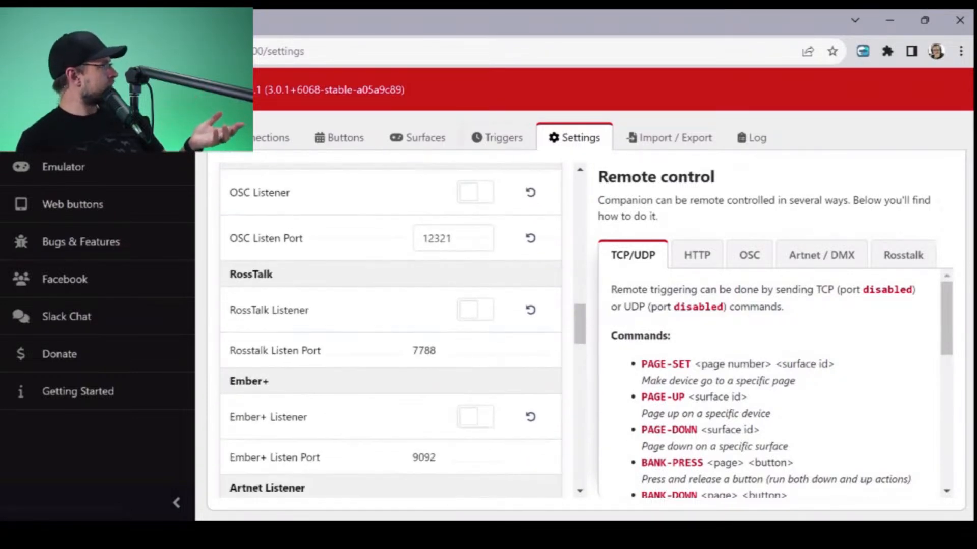
pyautogui.click(339, 138)
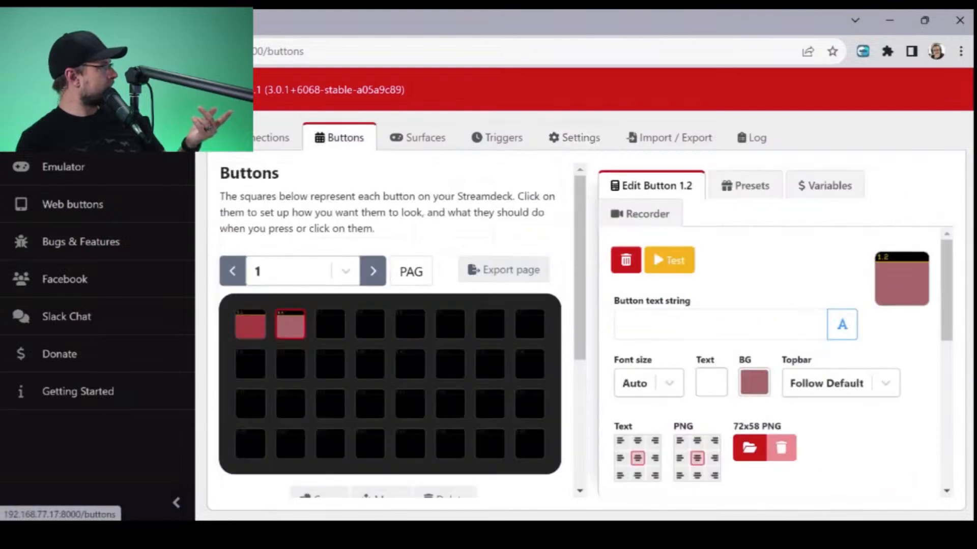
pyautogui.click(417, 137)
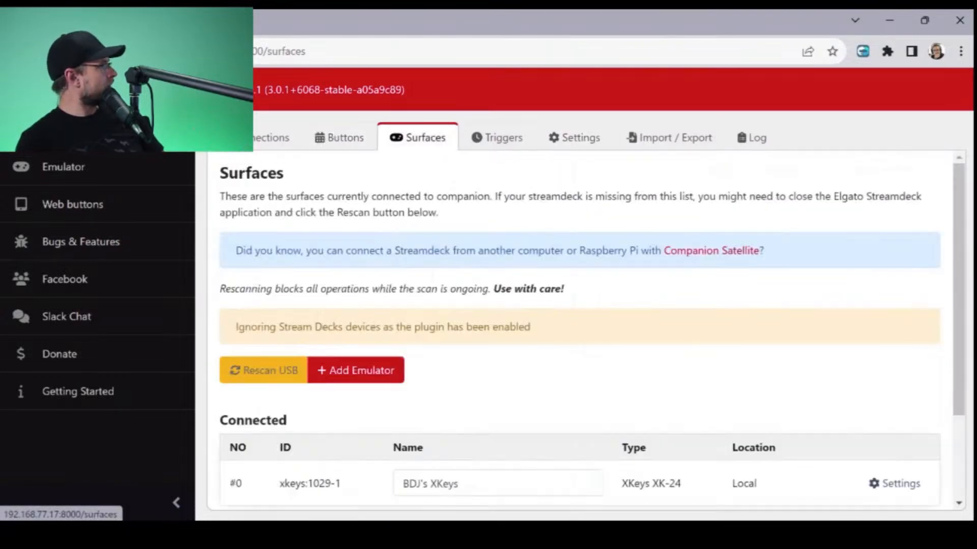
pyautogui.scroll(-3, 580, 331)
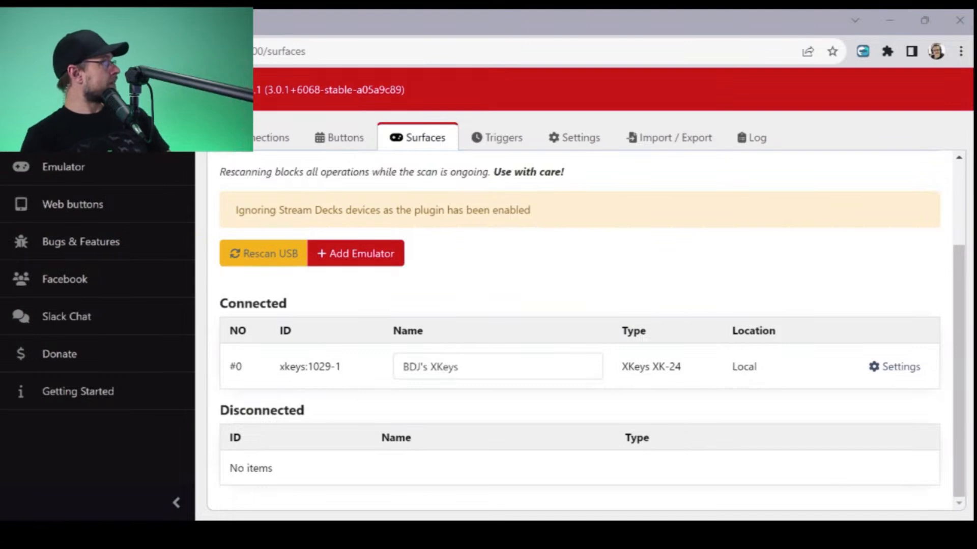
# - Delete button 1.2 from page 1, clearing its style and actions
pyautogui.click(339, 137)
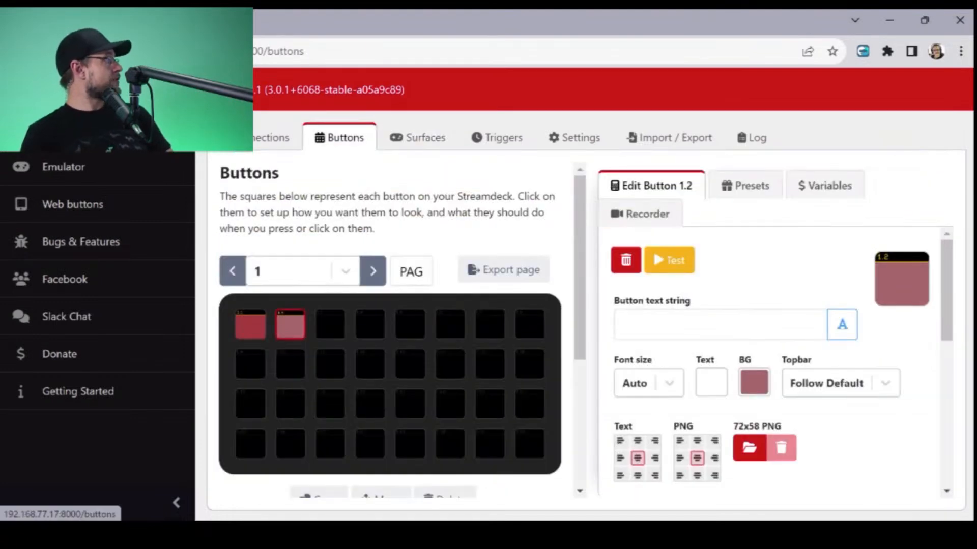
pyautogui.click(250, 325)
pyautogui.click(291, 324)
pyautogui.scroll(-1, 290, 330)
pyautogui.scroll(-3, 326, 316)
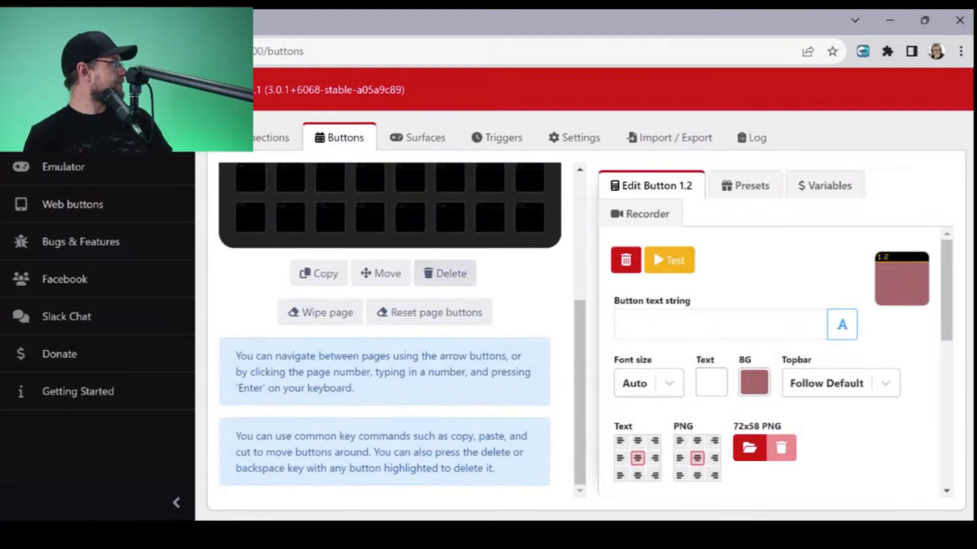
pyautogui.click(444, 273)
pyautogui.scroll(4, 438, 277)
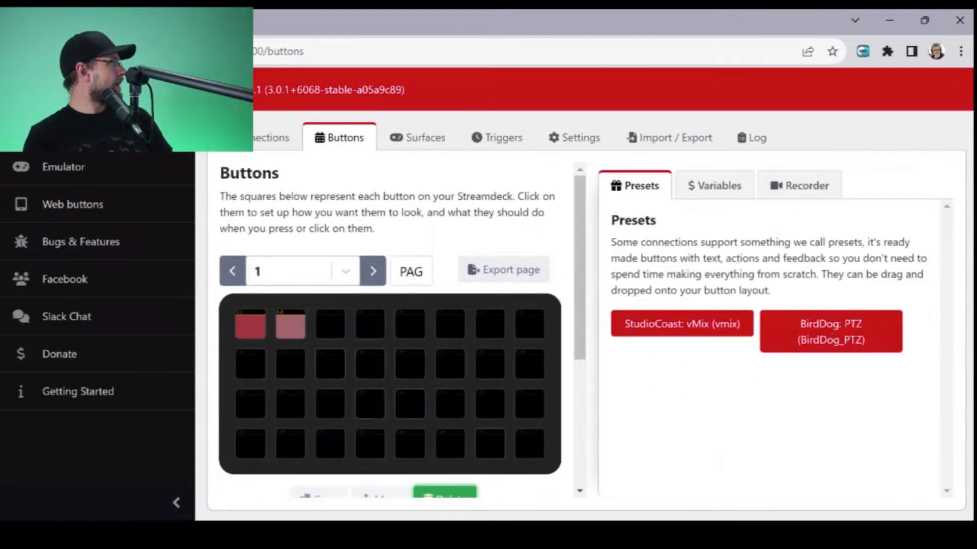
pyautogui.scroll(-2, 390, 331)
pyautogui.click(291, 249)
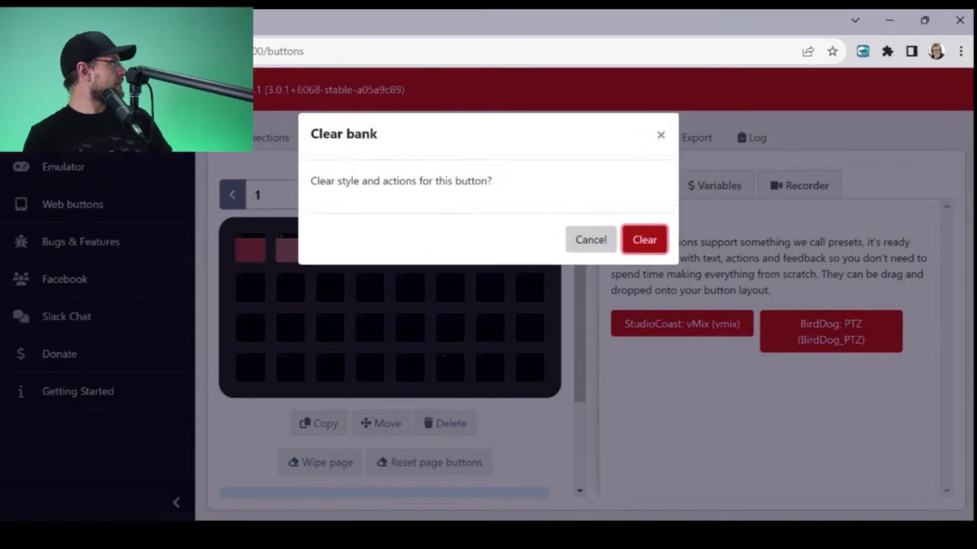
pyautogui.click(644, 244)
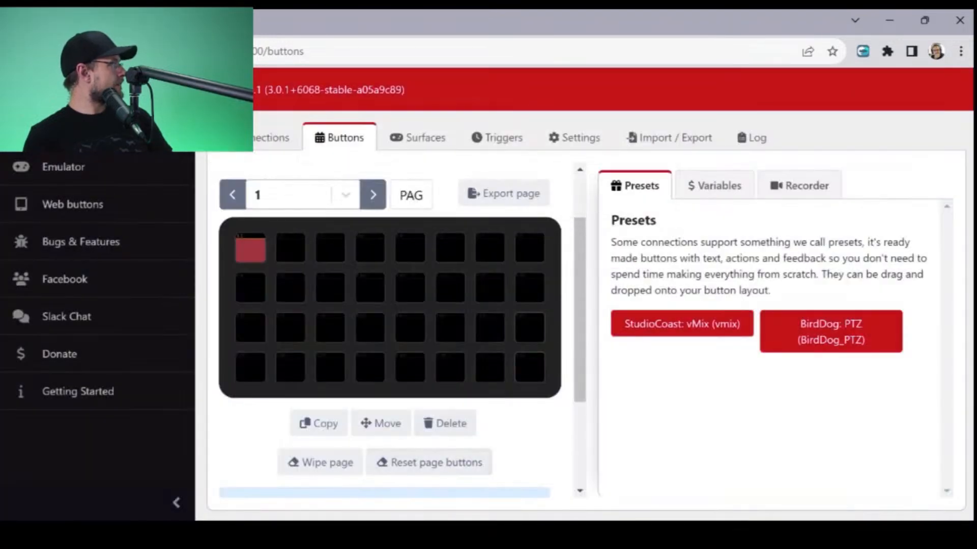
# - Delete the remaining red button 1.1 from page 1, clearing its style and actions
pyautogui.click(320, 462)
pyautogui.click(589, 260)
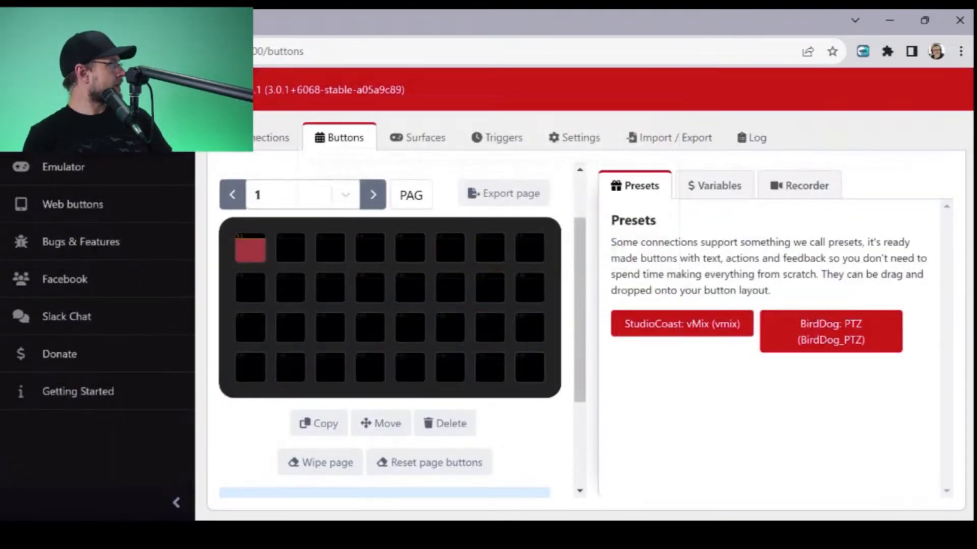
pyautogui.click(445, 424)
pyautogui.click(250, 249)
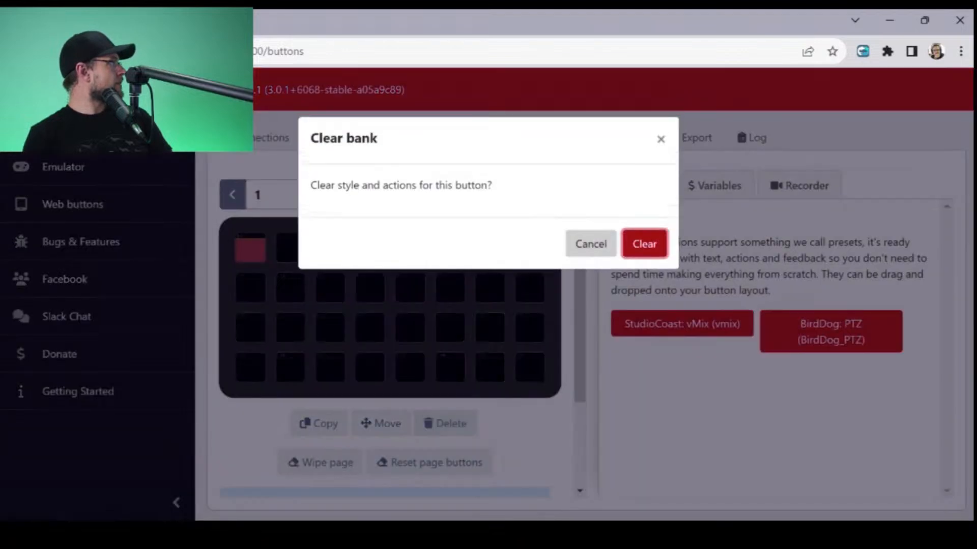
pyautogui.press('Return')
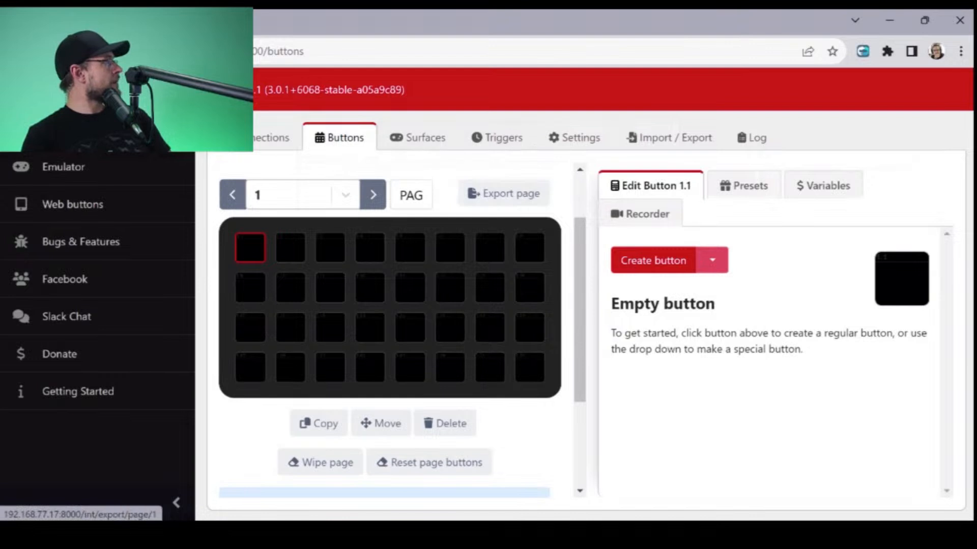
# - Rename the BirdDog PTZ connection's label as P200 and save it
pyautogui.click(743, 186)
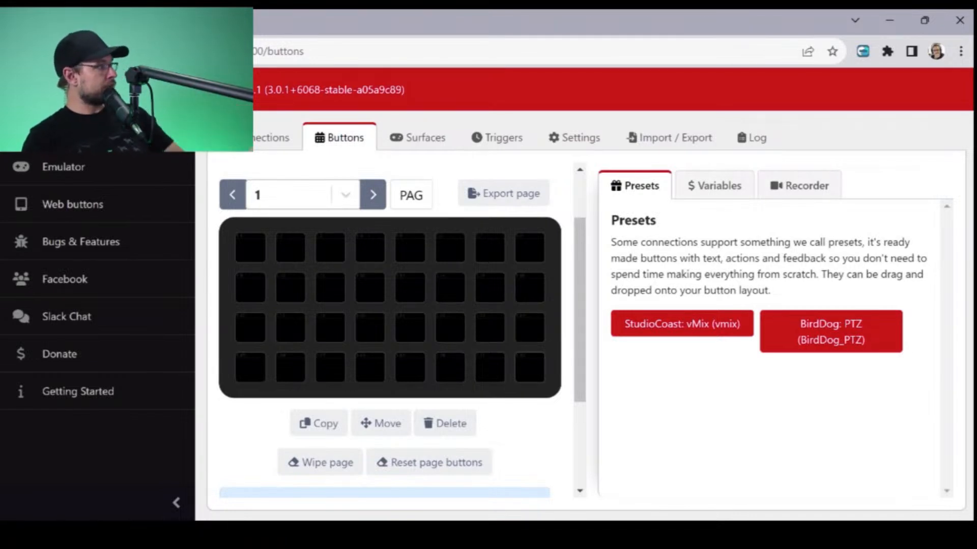
pyautogui.click(648, 325)
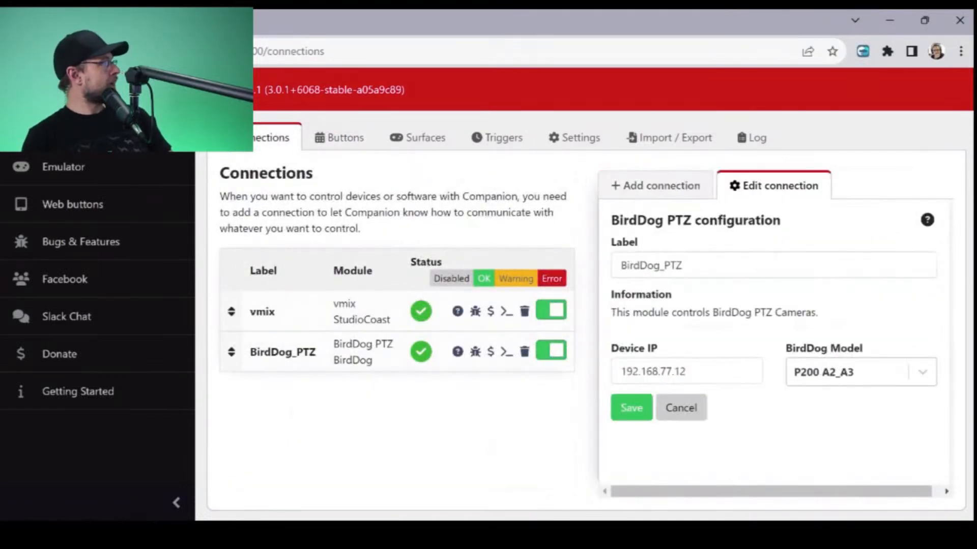
pyautogui.moveTo(687, 265); pyautogui.dragTo(616, 266)
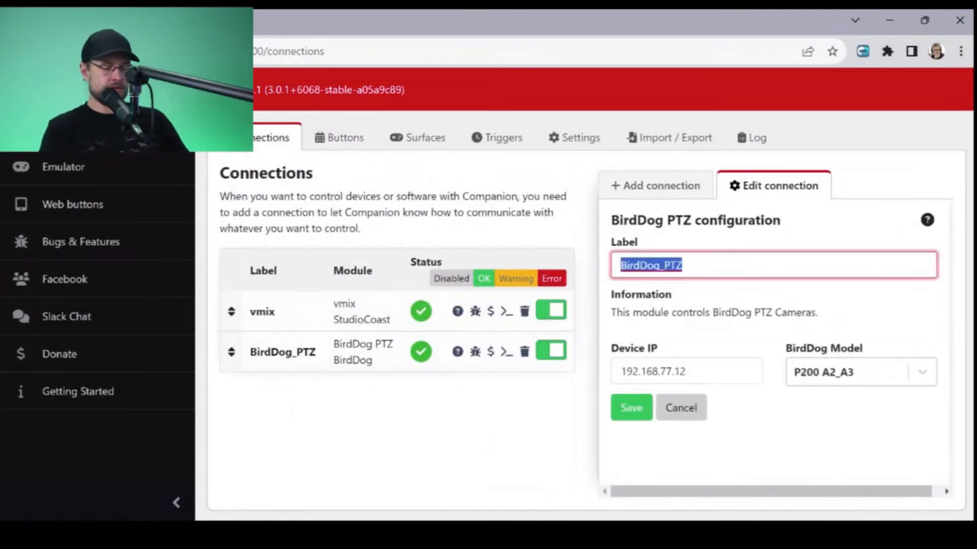
pyautogui.write('P200')
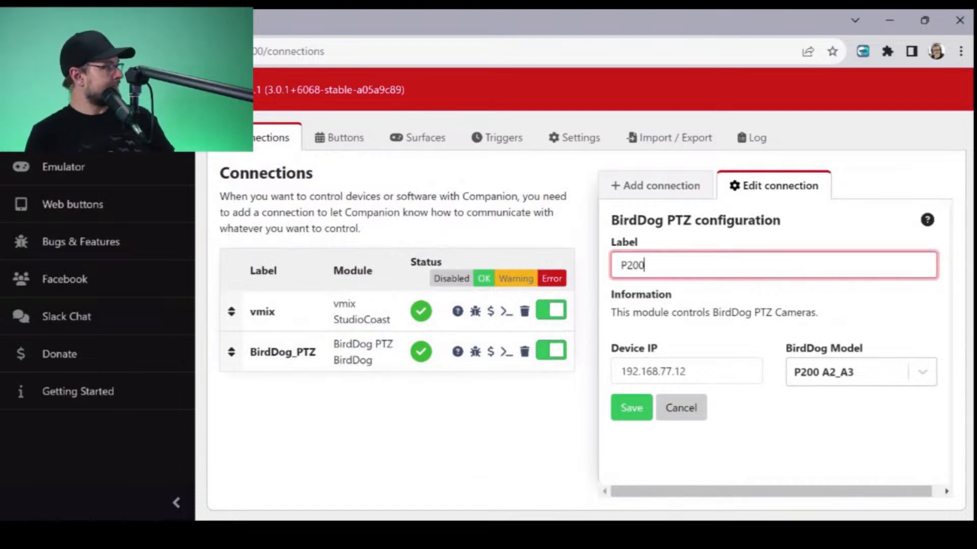
pyautogui.press('Return')
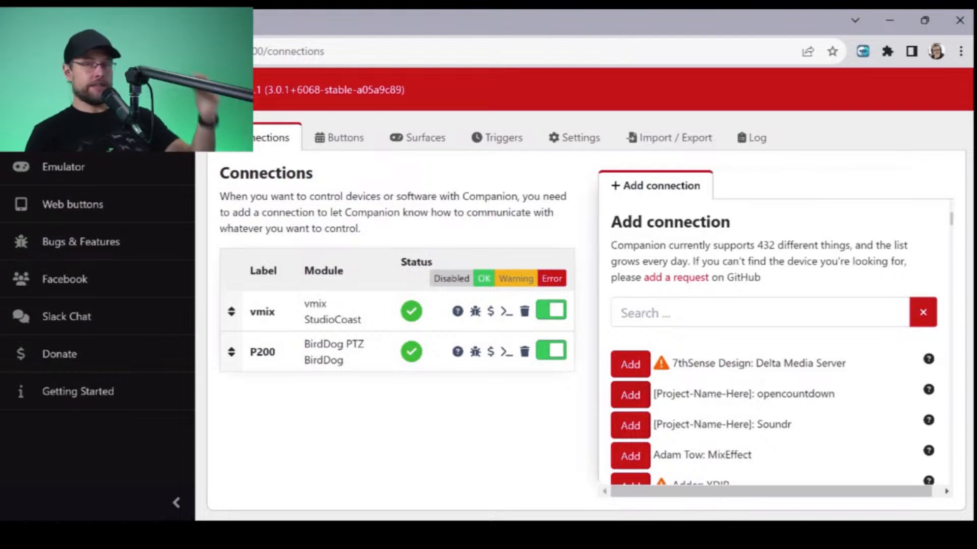
# - Browse the vMix preset categories for page 1, examining the General and Outputs presets
pyautogui.click(339, 137)
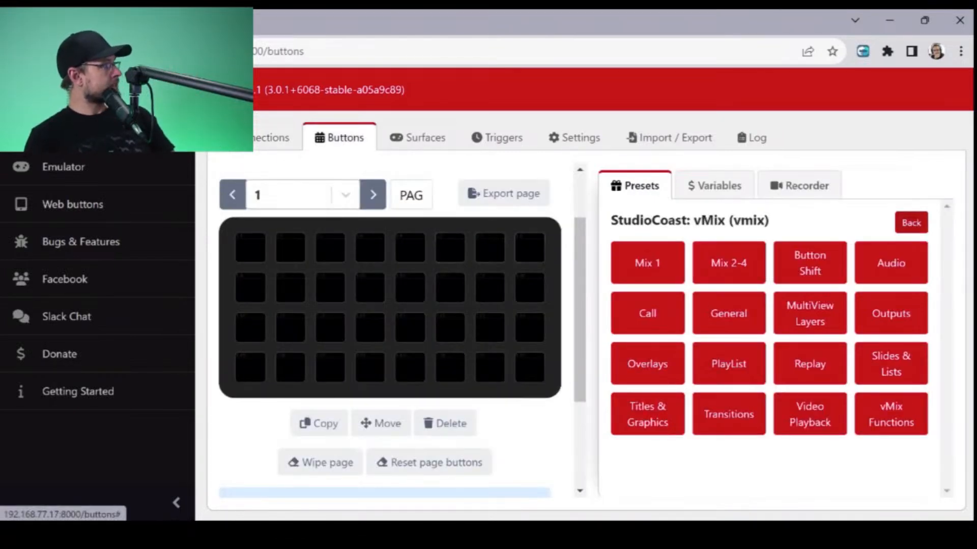
pyautogui.click(912, 222)
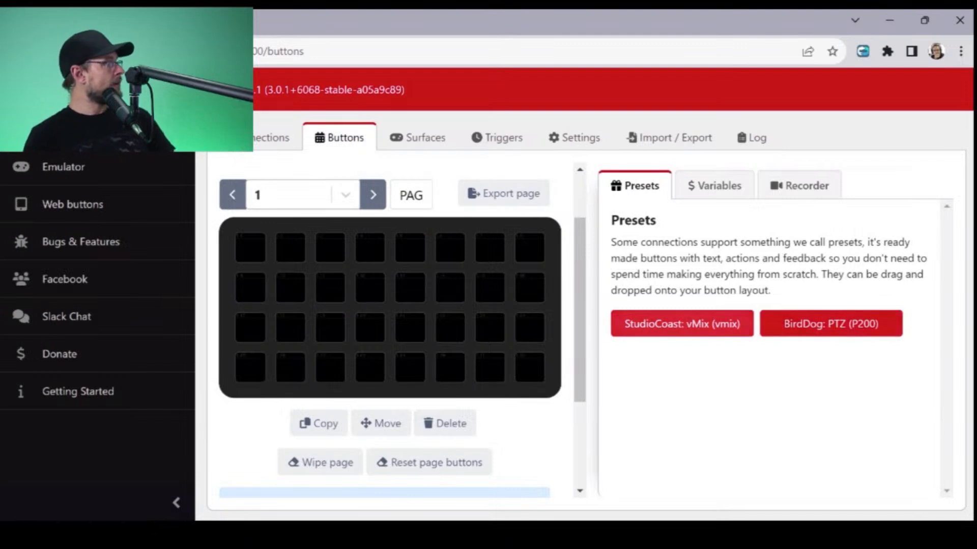
pyautogui.click(721, 324)
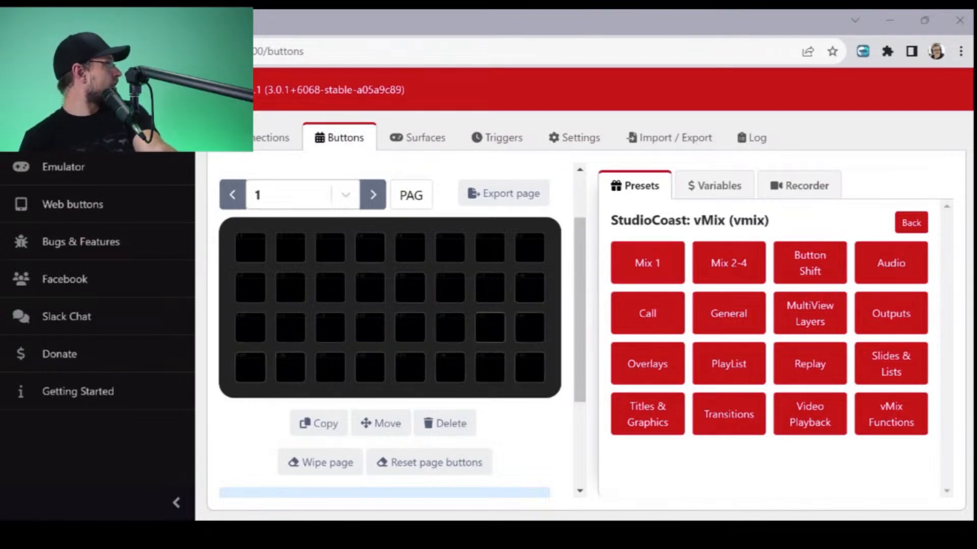
pyautogui.click(410, 327)
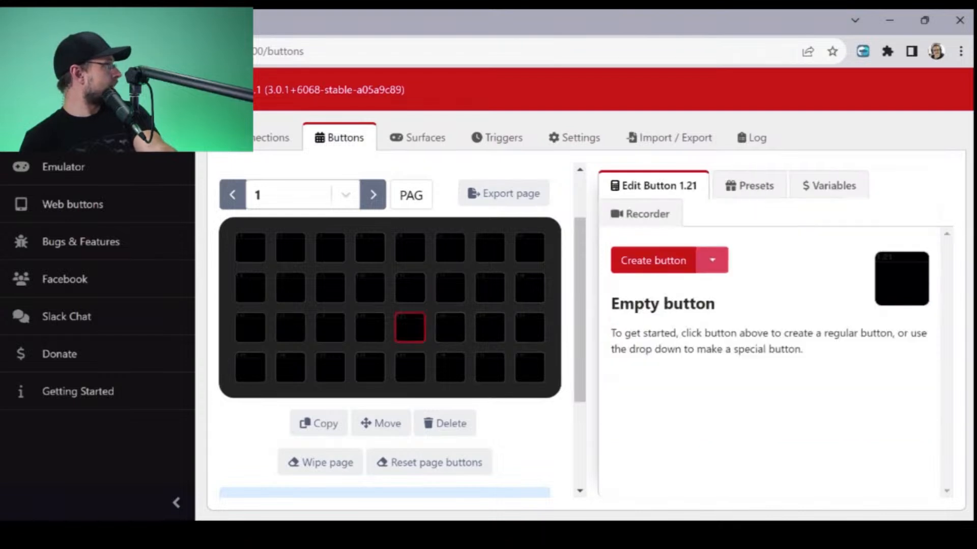
pyautogui.click(763, 186)
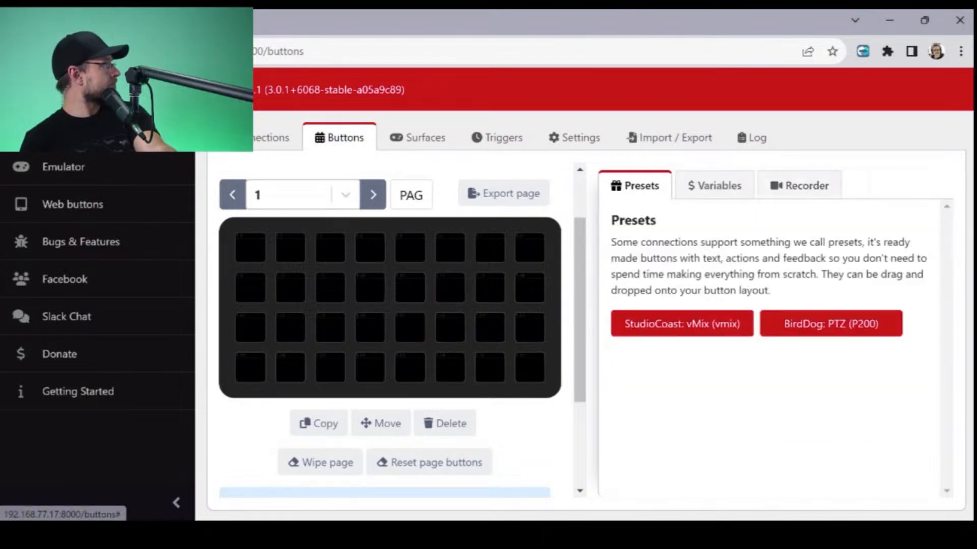
pyautogui.click(724, 323)
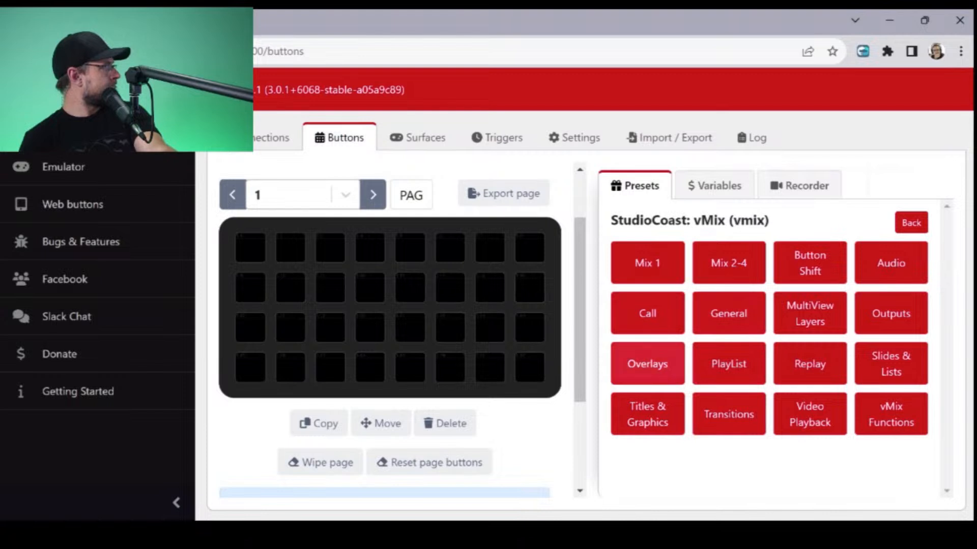
pyautogui.click(728, 313)
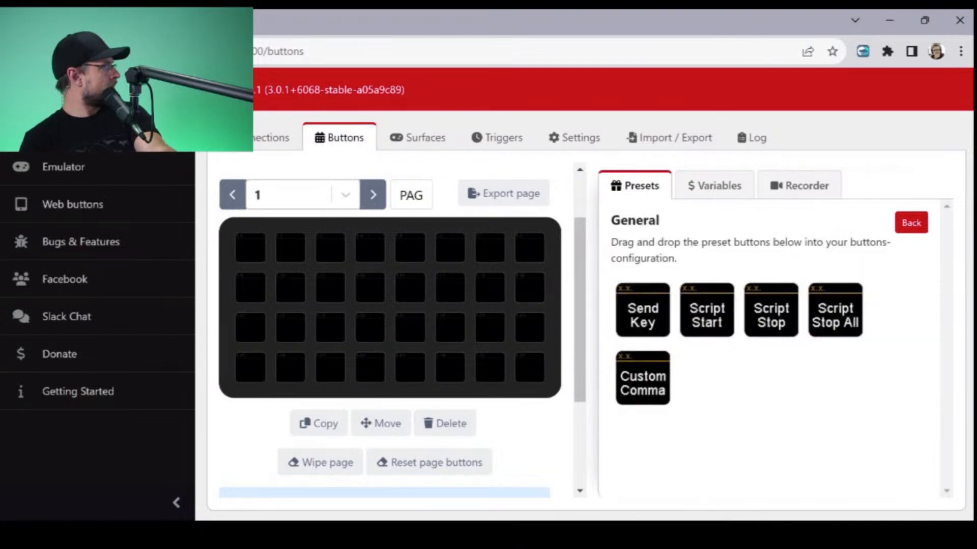
pyautogui.click(911, 223)
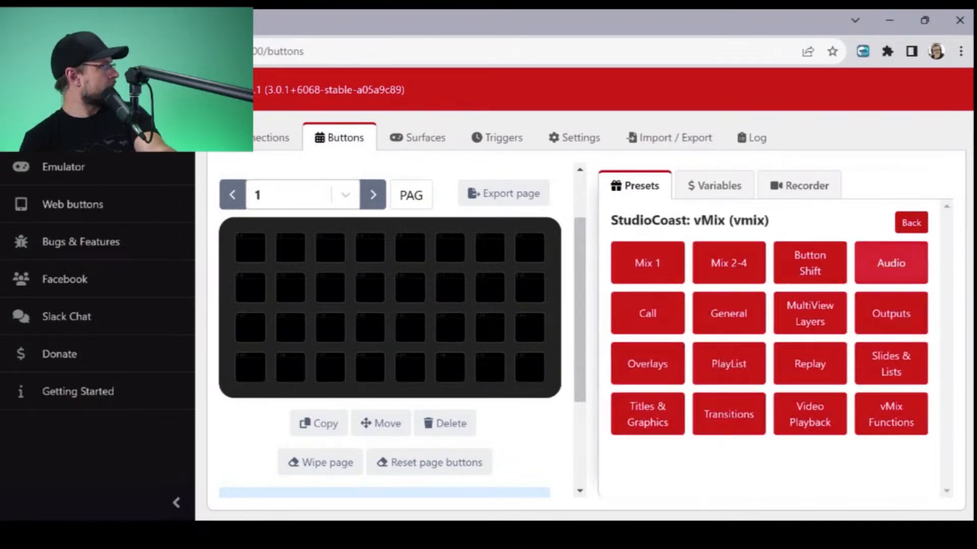
pyautogui.click(891, 312)
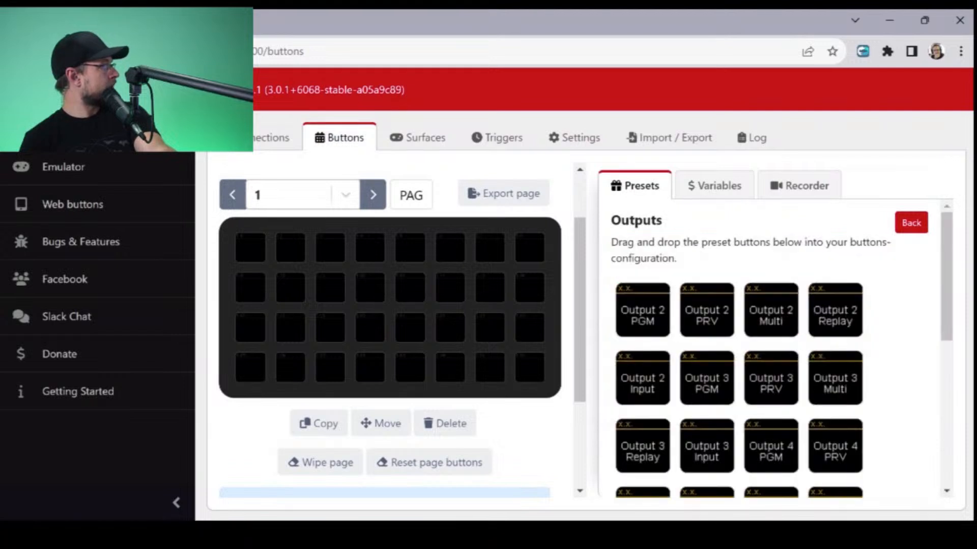
pyautogui.click(912, 223)
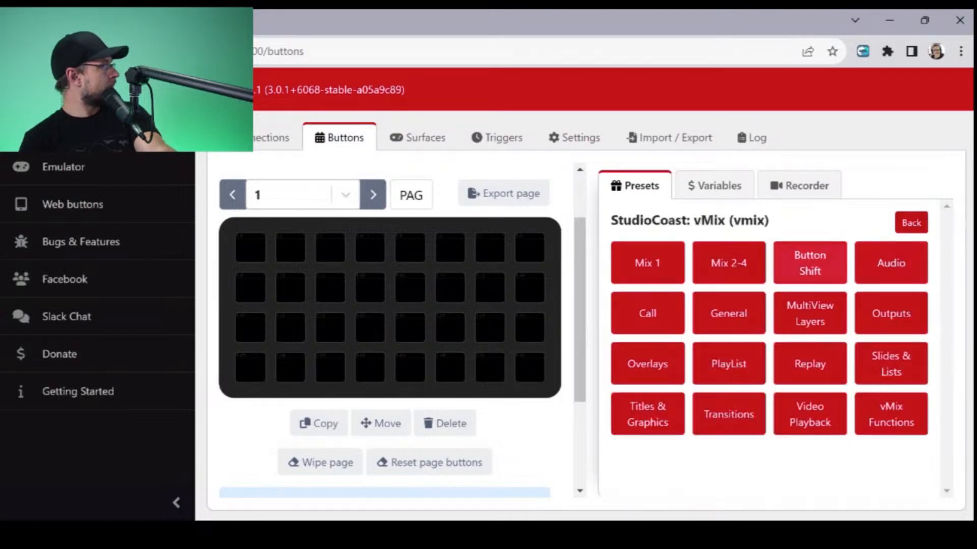
# - Place the PRV 1 preset from vMix's Mix 1 category in slot 1.21 and open that button for editing
pyautogui.click(647, 262)
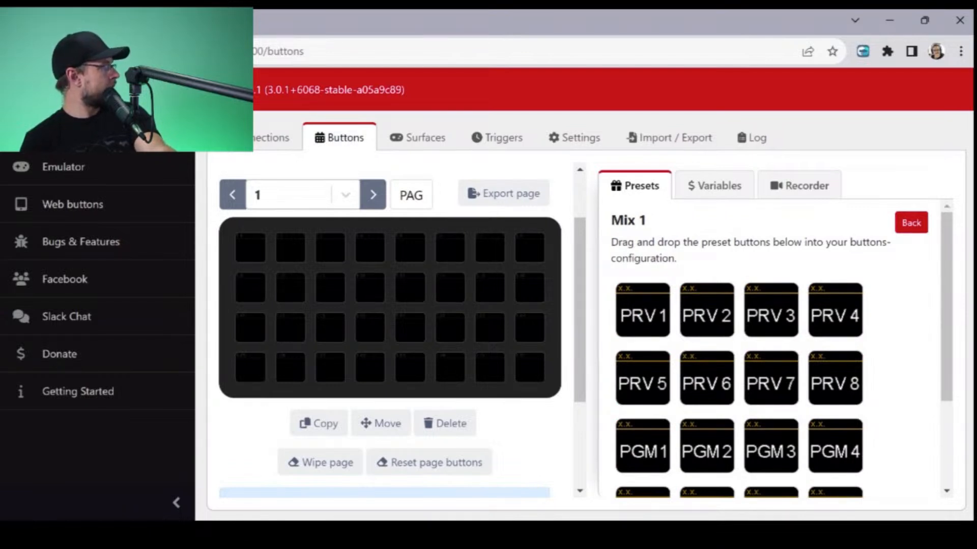
pyautogui.moveTo(642, 310); pyautogui.dragTo(410, 330)
pyautogui.click(410, 328)
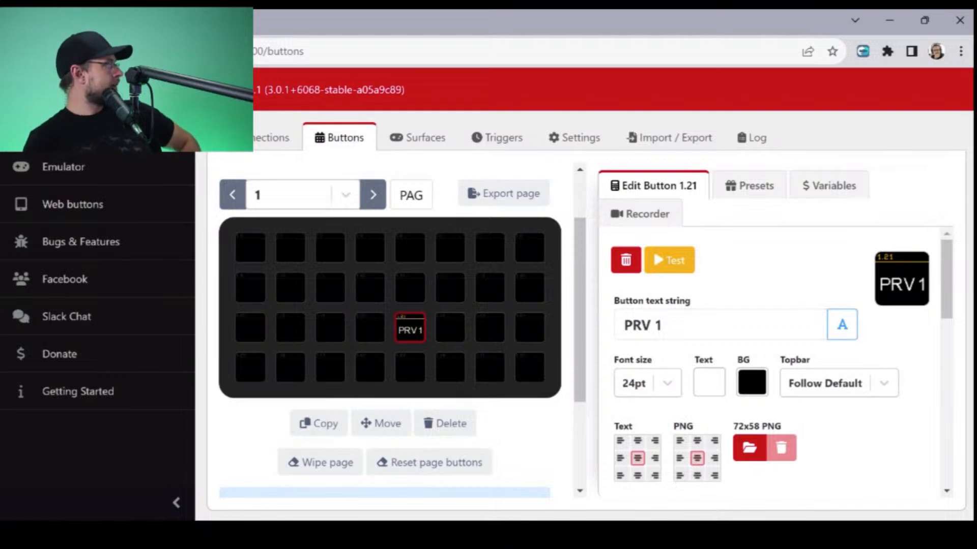
# - Try dark red and near-black backgrounds on the PRV 1 button and set its background back to black (000000)
pyautogui.click(751, 382)
pyautogui.click(761, 471)
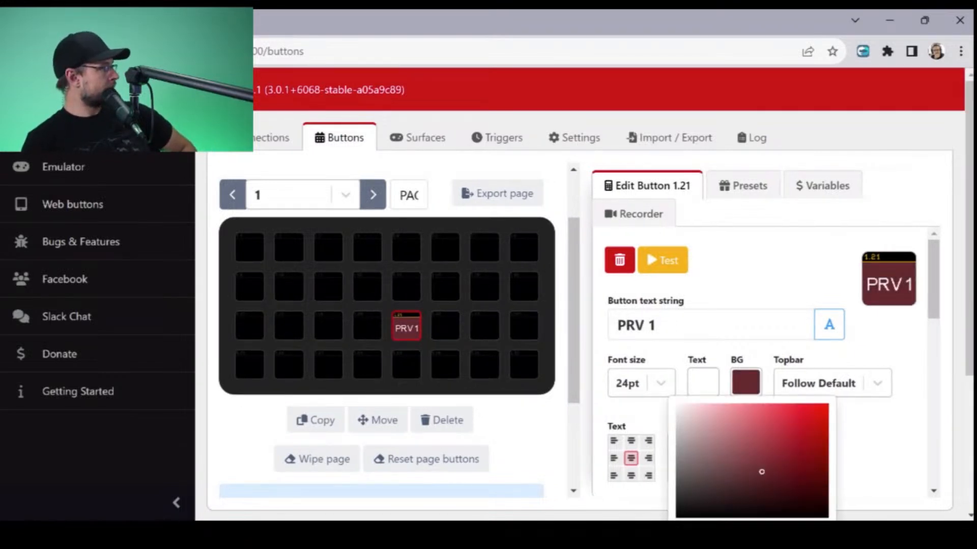
pyautogui.scroll(-4, 761, 471)
pyautogui.click(730, 303)
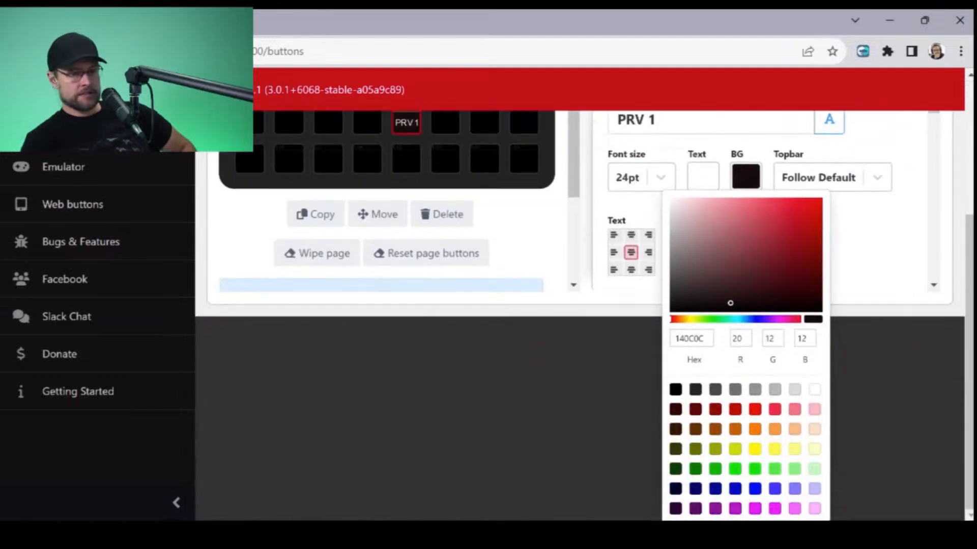
pyautogui.moveTo(730, 303); pyautogui.dragTo(670, 307)
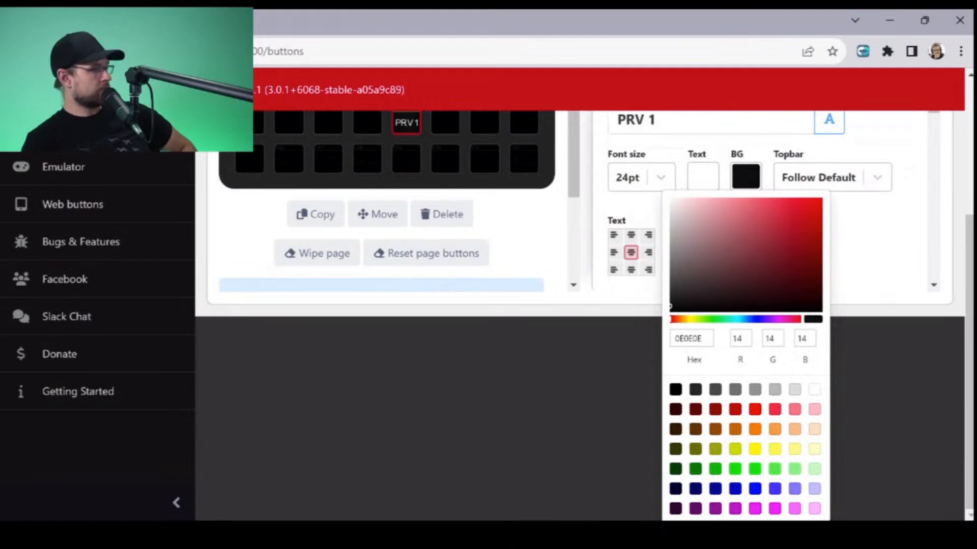
pyautogui.click(675, 389)
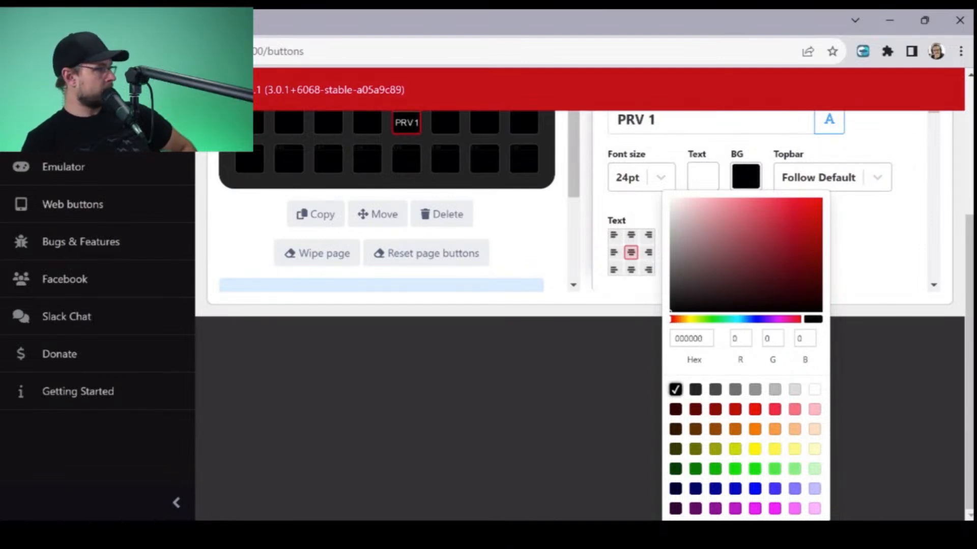
pyautogui.scroll(4, 676, 390)
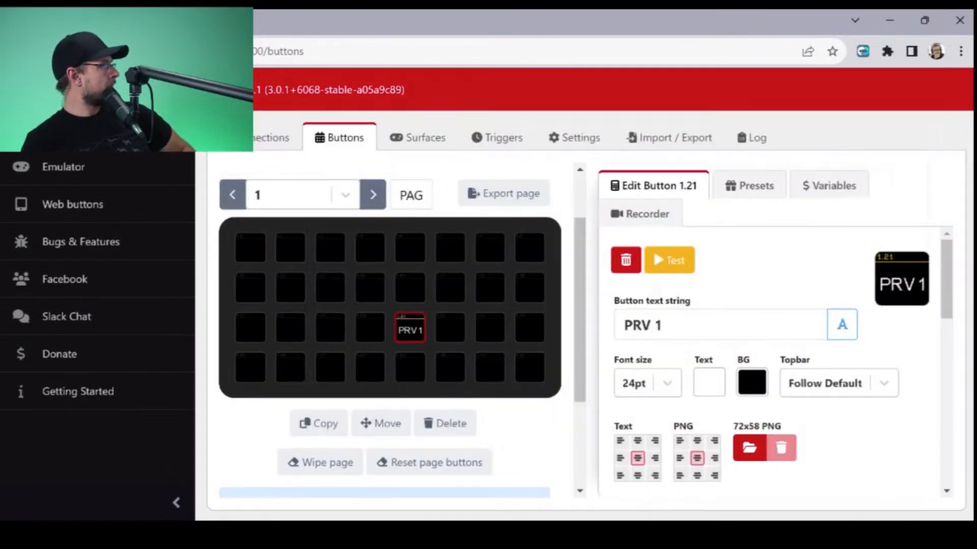
# - Examine the PRV 1 button's Send Input to Preview press action, including its Input setting and Mix choices
pyautogui.scroll(-3, 778, 357)
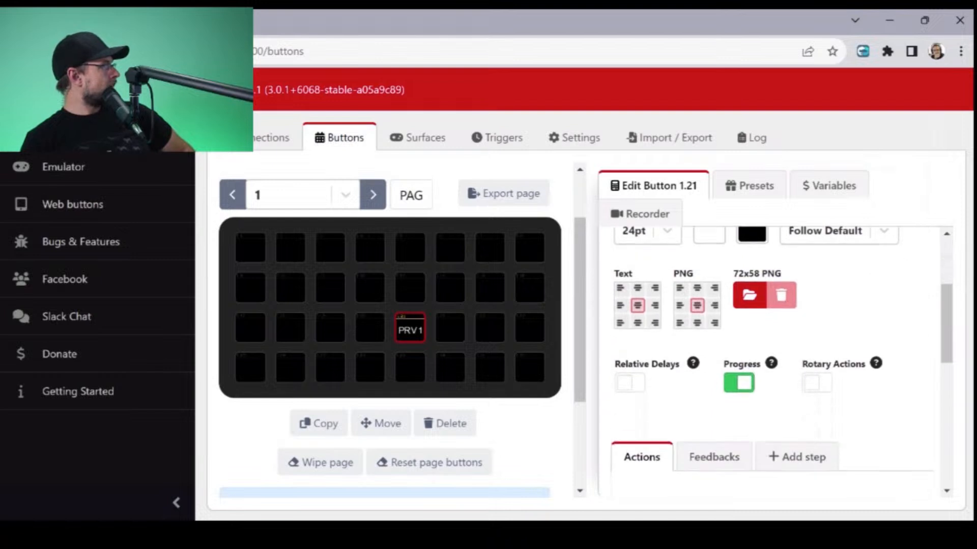
pyautogui.scroll(-4, 778, 356)
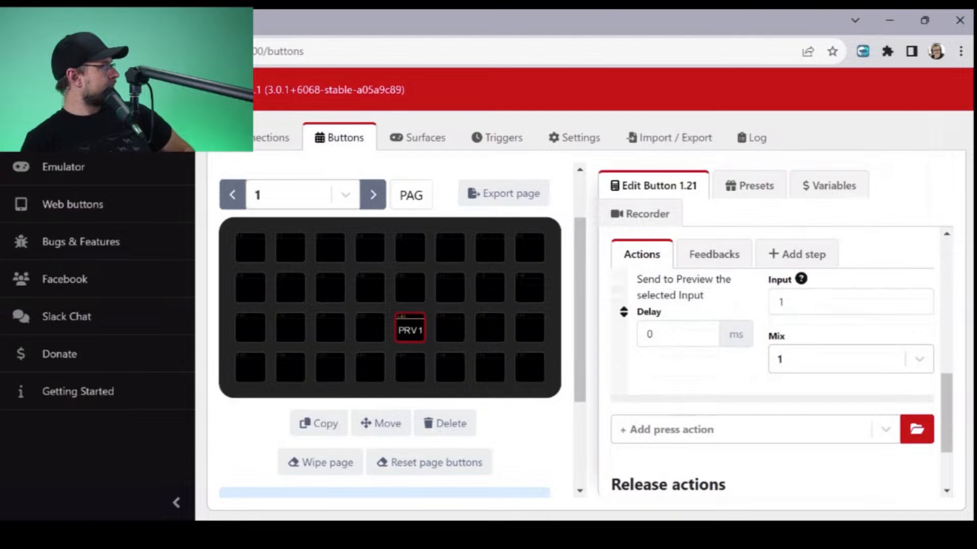
pyautogui.click(851, 359)
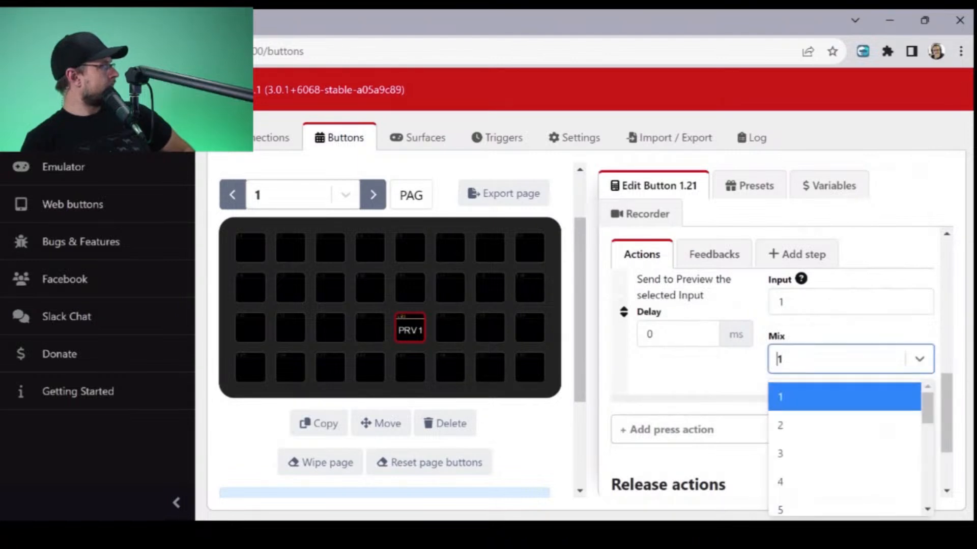
pyautogui.click(850, 359)
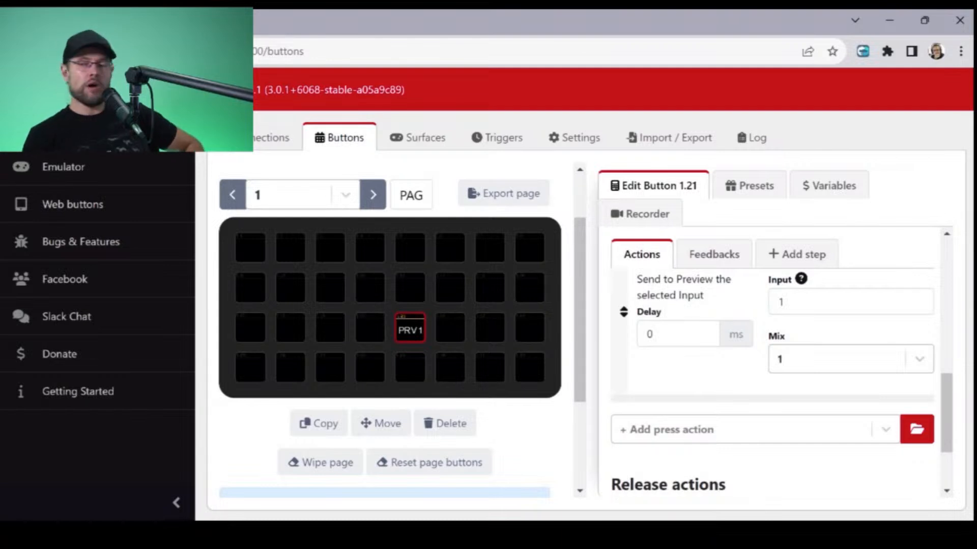
pyautogui.click(844, 301)
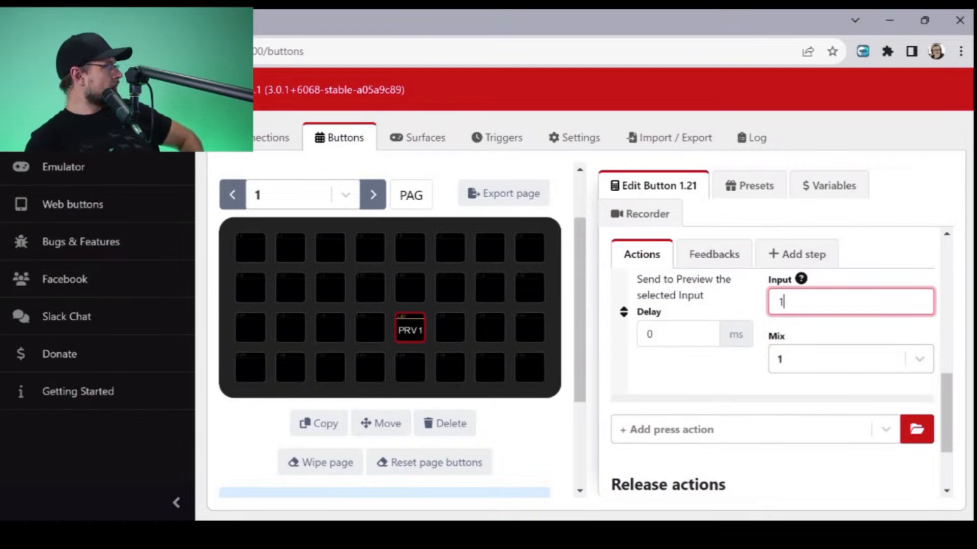
pyautogui.click(846, 360)
pyautogui.scroll(-6, 844, 414)
pyautogui.scroll(6, 845, 448)
pyautogui.click(712, 377)
pyautogui.scroll(3, 713, 376)
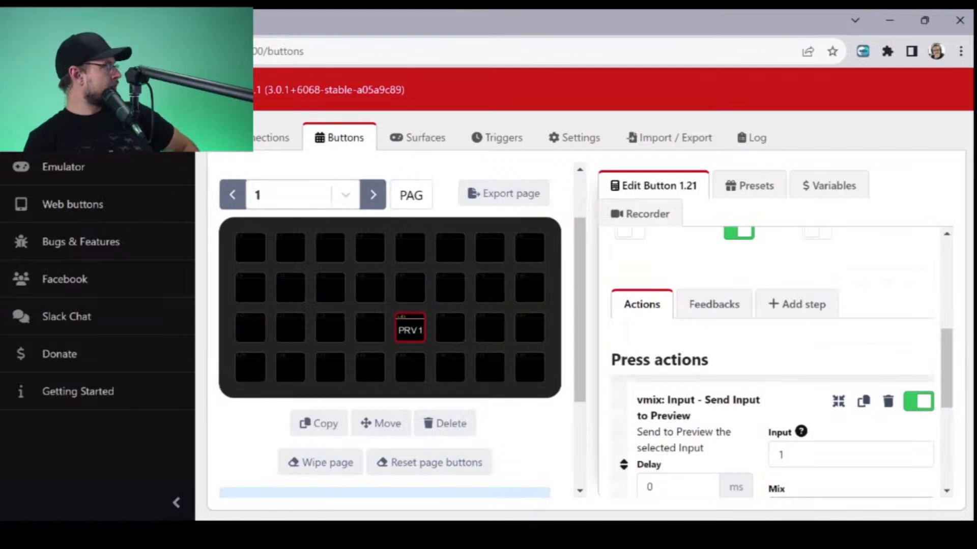
pyautogui.scroll(-2, 781, 362)
# - Set the Input of the PRV 1 button's Send Input to Preview action to 25 and check the available Mix choices
pyautogui.click(783, 379)
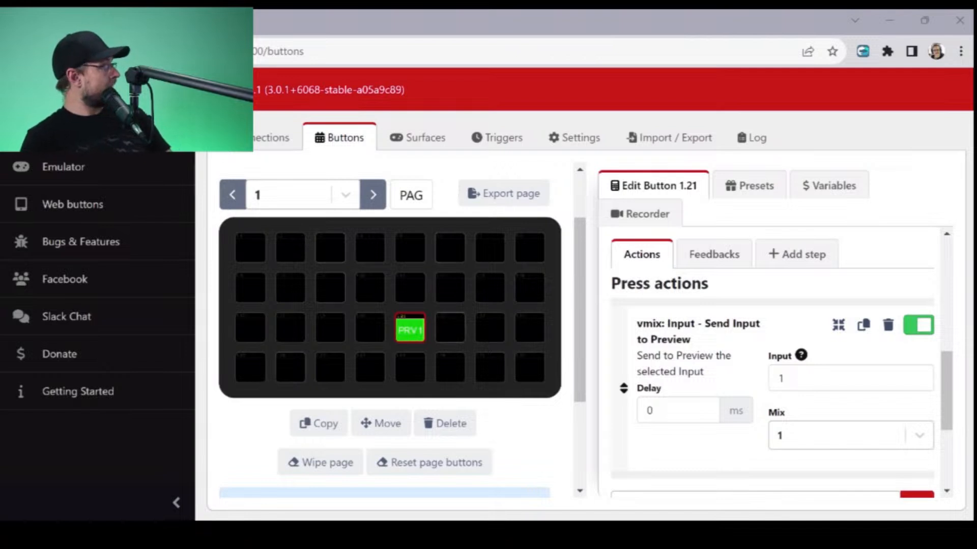
pyautogui.click(786, 378)
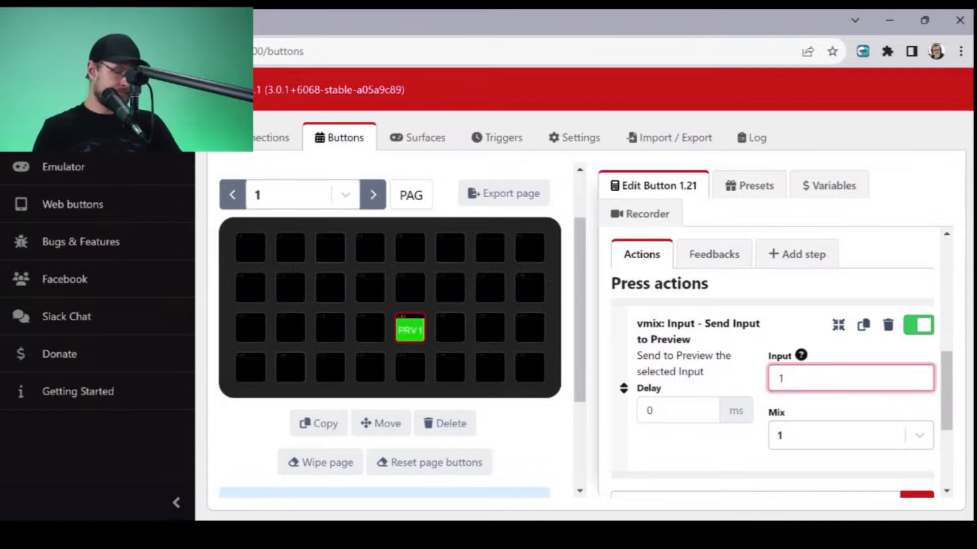
pyautogui.press('BackSpace')
pyautogui.write('25')
pyautogui.press('Tab')
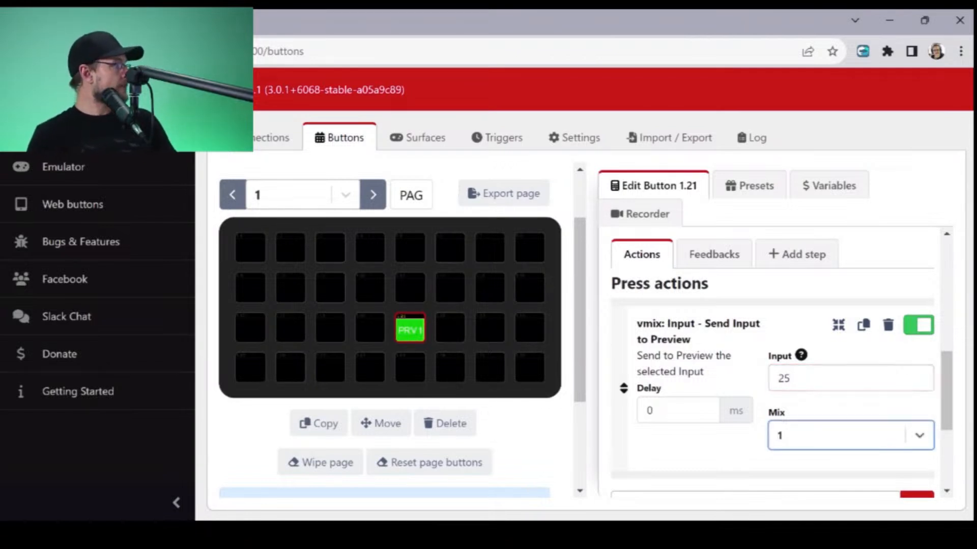
pyautogui.press('Down')
pyautogui.scroll(-5, 845, 311)
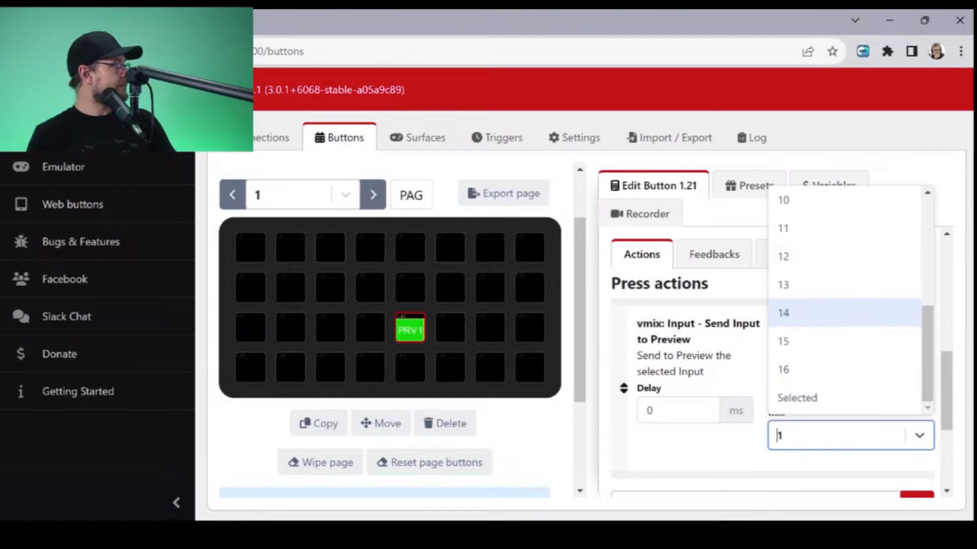
pyautogui.click(844, 435)
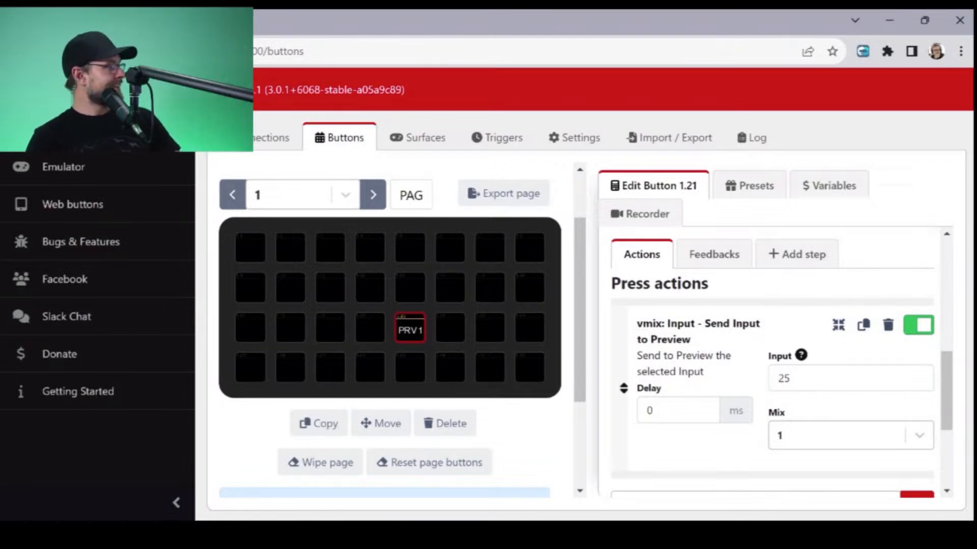
# - Review the PRV 1 button's Tally - Preview state feedback and delete it
pyautogui.scroll(-3, 773, 377)
pyautogui.scroll(5, 773, 376)
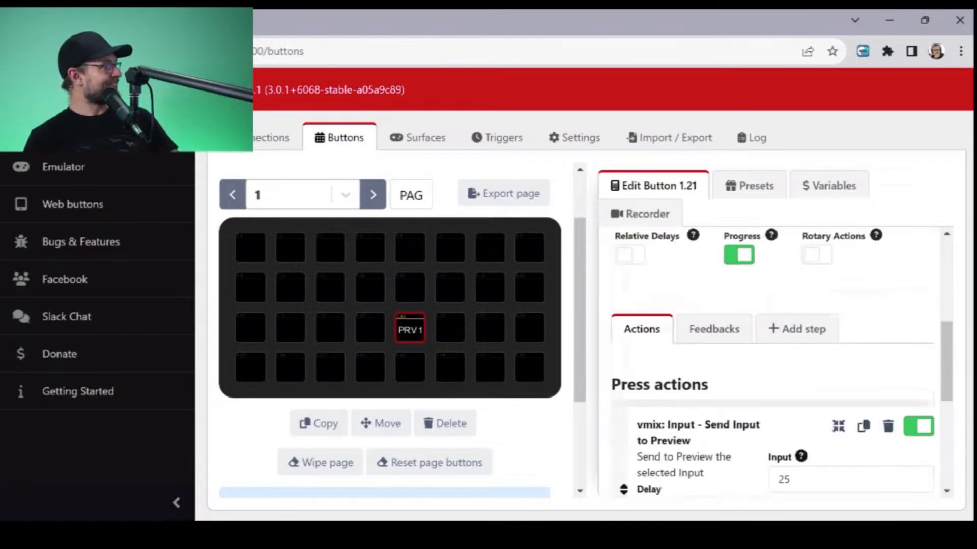
pyautogui.click(714, 347)
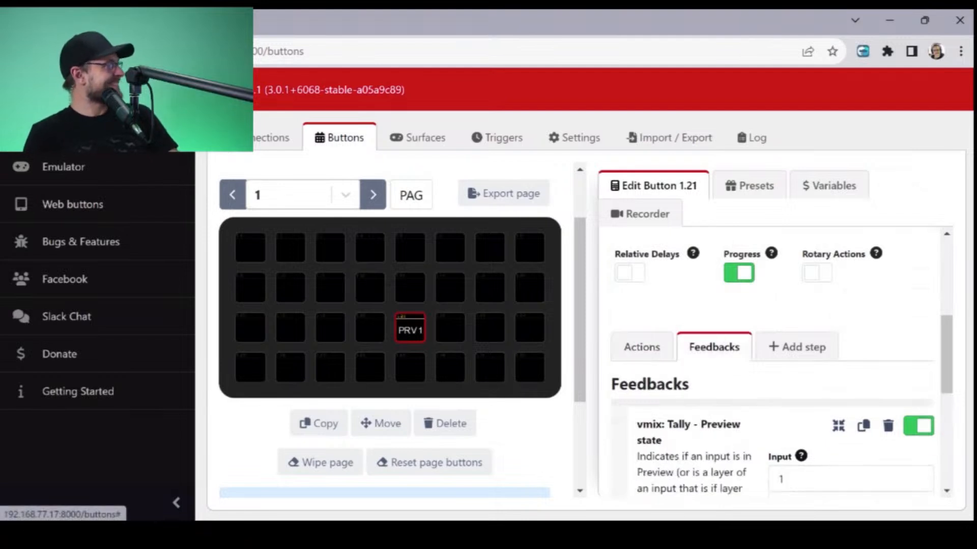
pyautogui.scroll(-3, 773, 377)
pyautogui.scroll(-2, 773, 376)
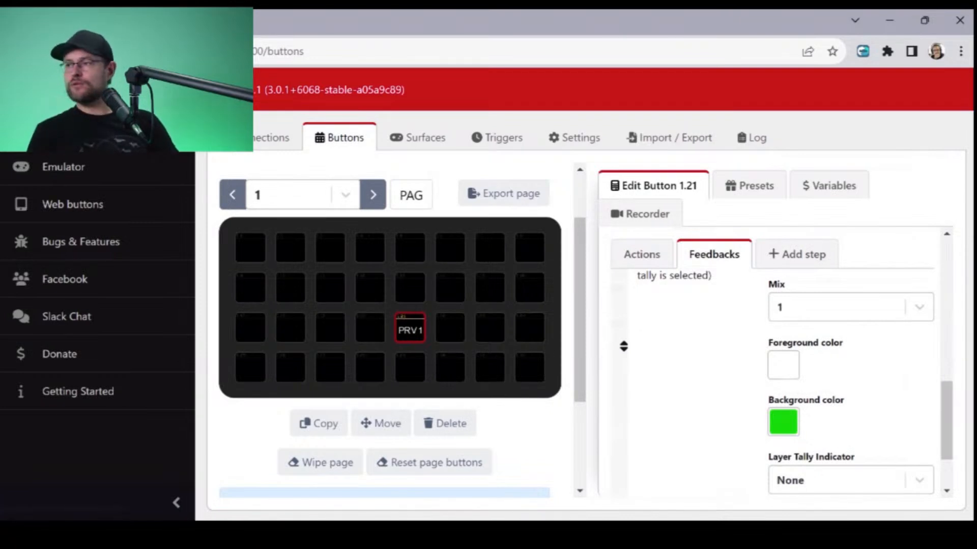
pyautogui.scroll(-2, 773, 376)
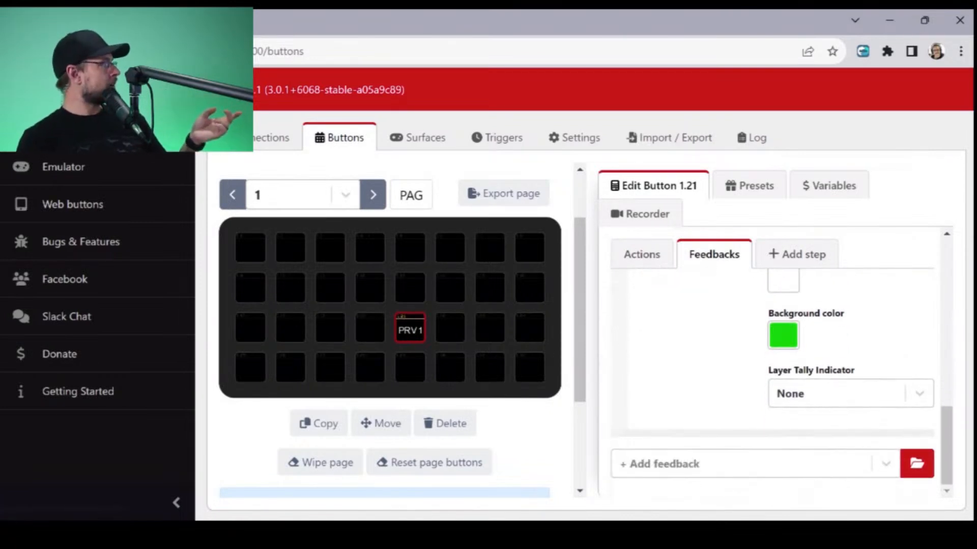
pyautogui.scroll(4, 773, 377)
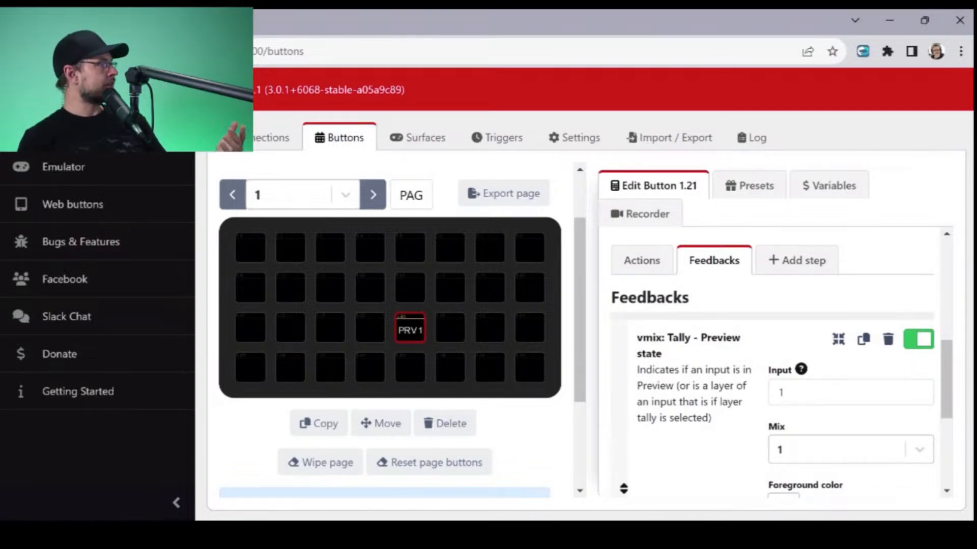
pyautogui.click(889, 339)
pyautogui.click(641, 235)
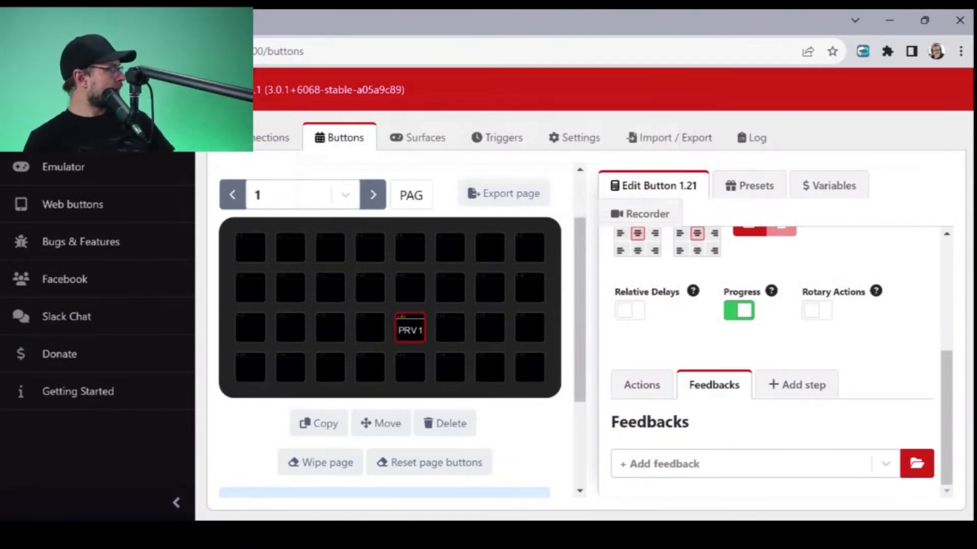
# - Browse the vMix feedbacks available for the PRV 1 button, search them for "light" and close the browser without adding one
pyautogui.click(745, 464)
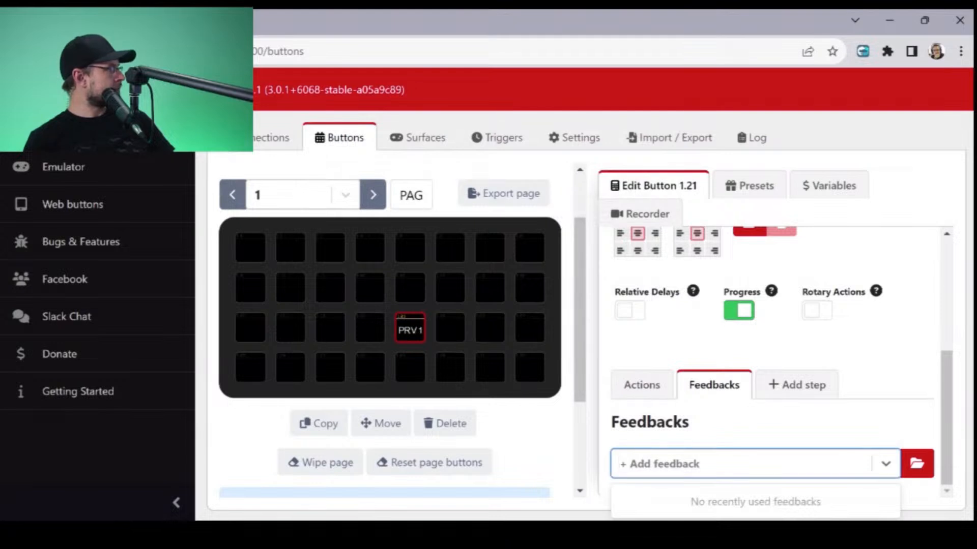
pyautogui.click(917, 464)
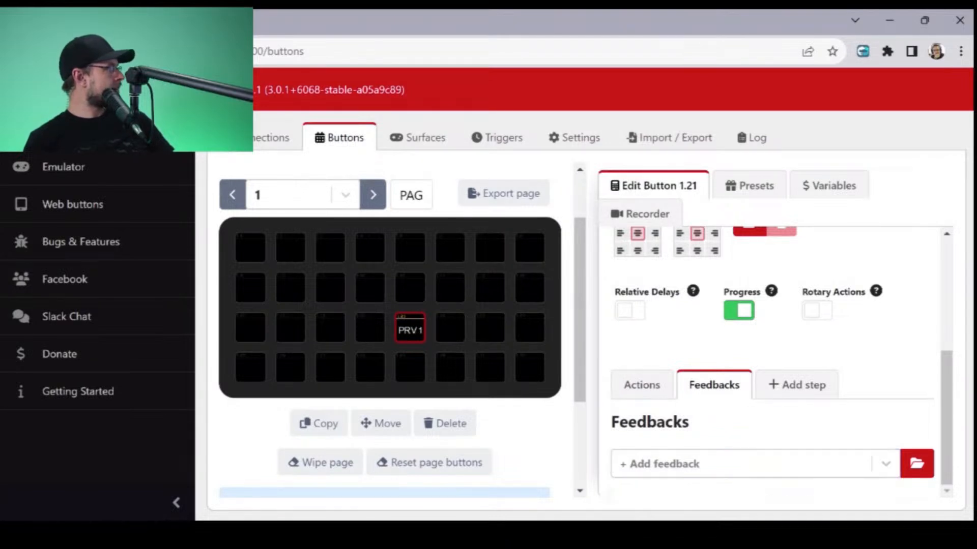
pyautogui.click(916, 464)
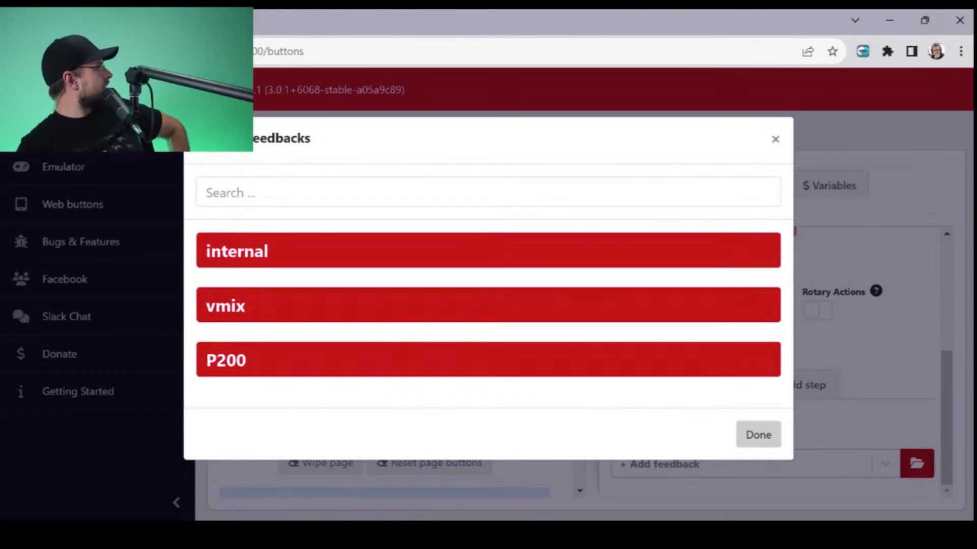
pyautogui.click(482, 309)
pyautogui.scroll(-1, 482, 333)
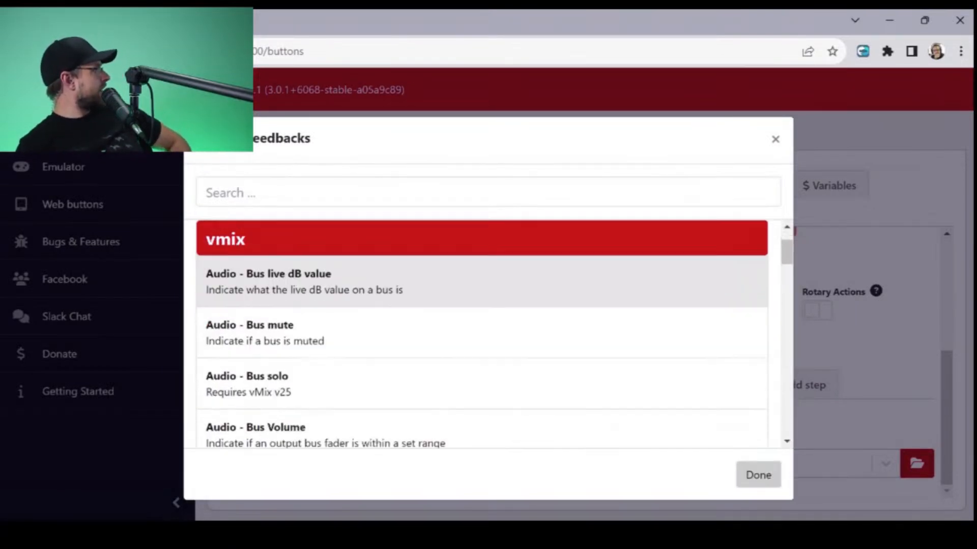
pyautogui.scroll(1, 482, 334)
pyautogui.click(482, 193)
pyautogui.write('light')
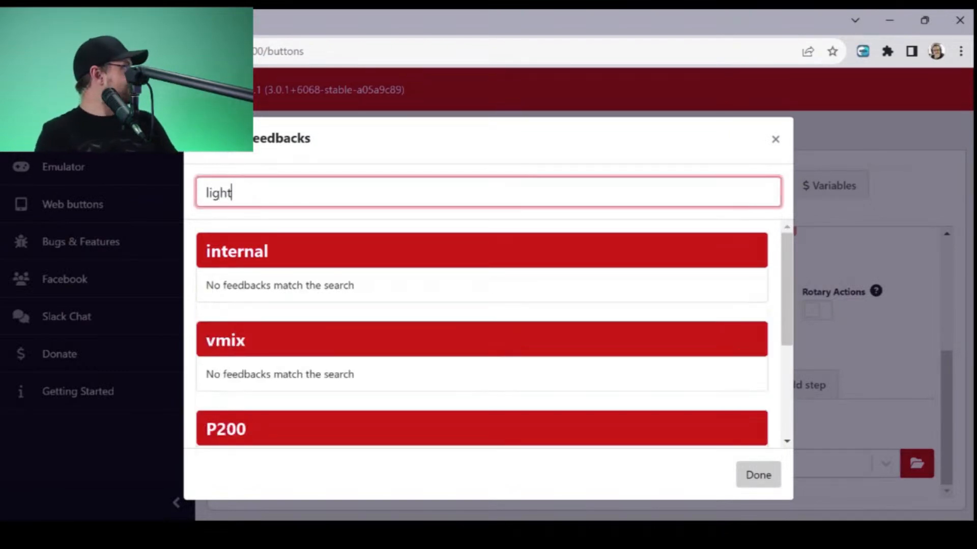
pyautogui.press('BackSpace')
pyautogui.press('BackSpace')
pyautogui.press('BackSpace')
pyautogui.press('BackSpace')
pyautogui.press('BackSpace')
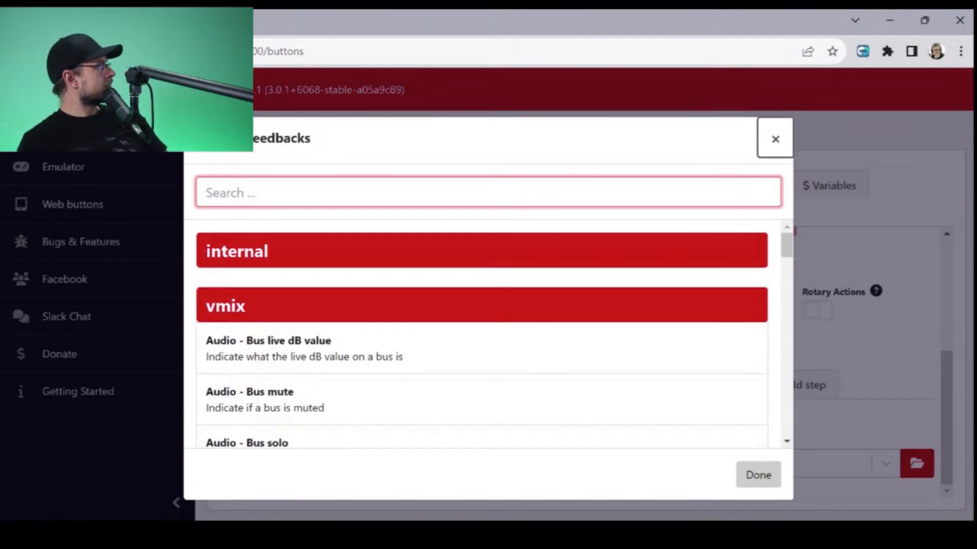
pyautogui.click(775, 140)
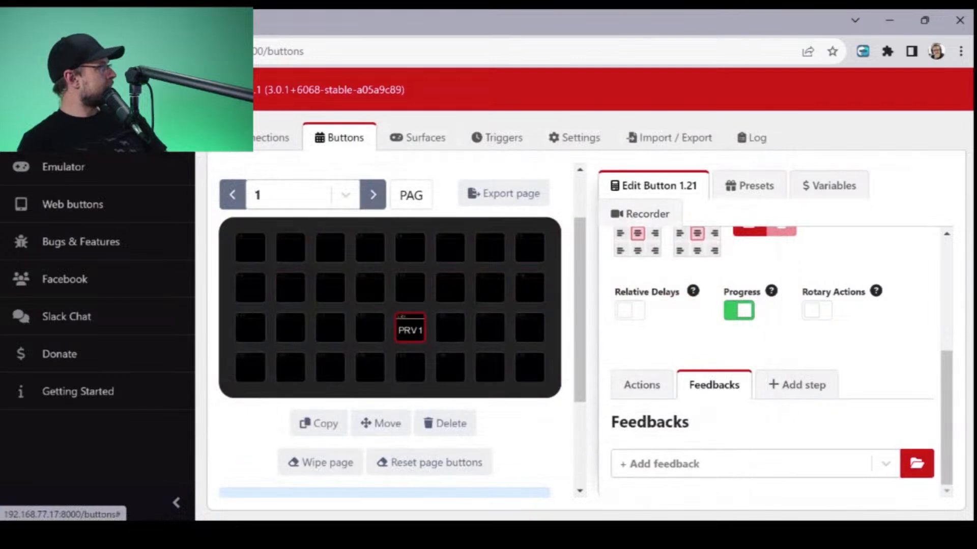
# - Examine the PRV 1 button's press and release actions and its style settings, including the Topbar choices
pyautogui.click(642, 384)
pyautogui.scroll(-3, 642, 384)
pyautogui.scroll(1, 774, 384)
pyautogui.scroll(-2, 774, 383)
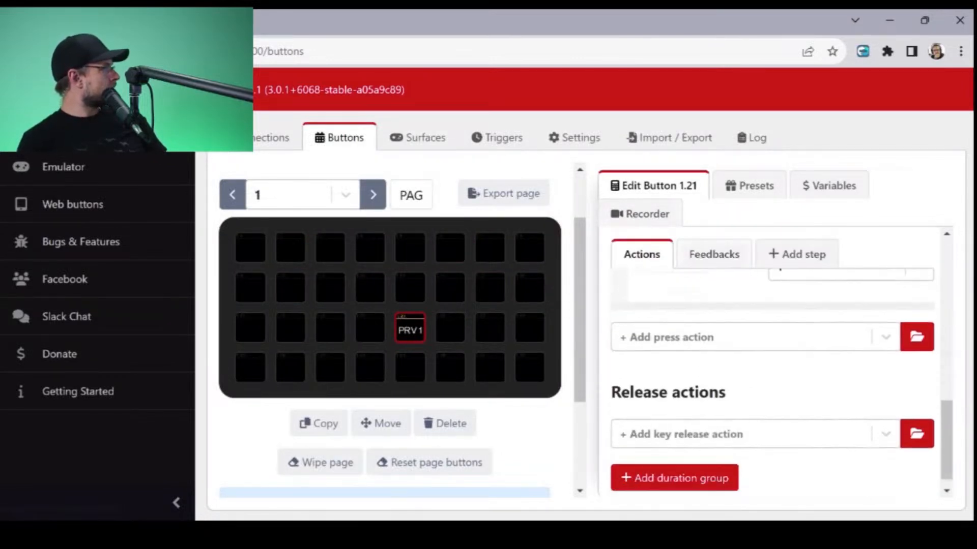
pyautogui.scroll(1, 773, 384)
pyautogui.scroll(3, 773, 384)
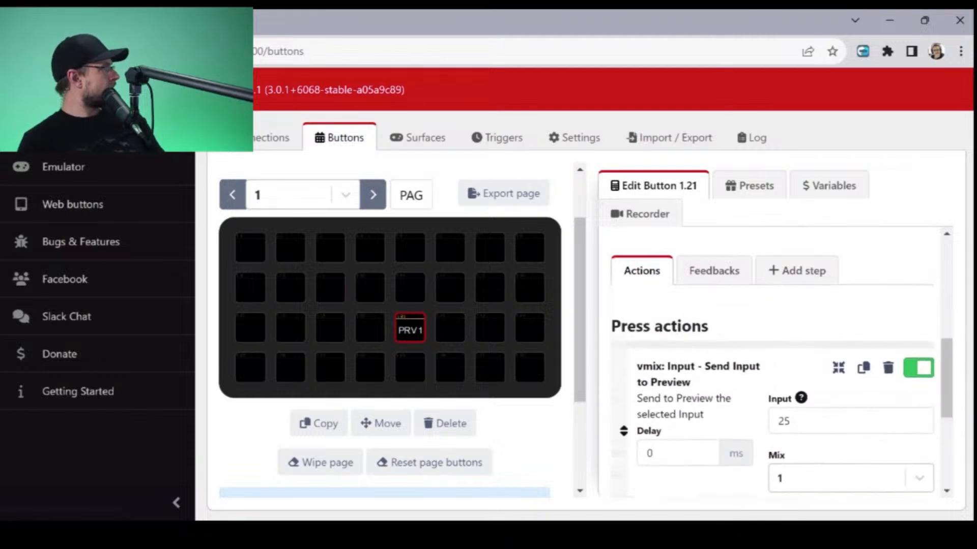
pyautogui.scroll(4, 773, 366)
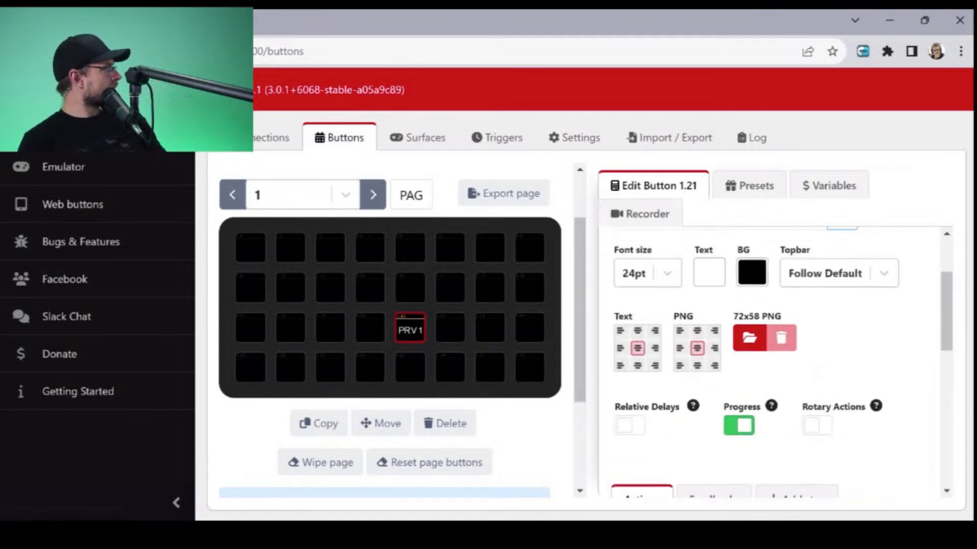
pyautogui.scroll(2, 773, 362)
pyautogui.click(839, 383)
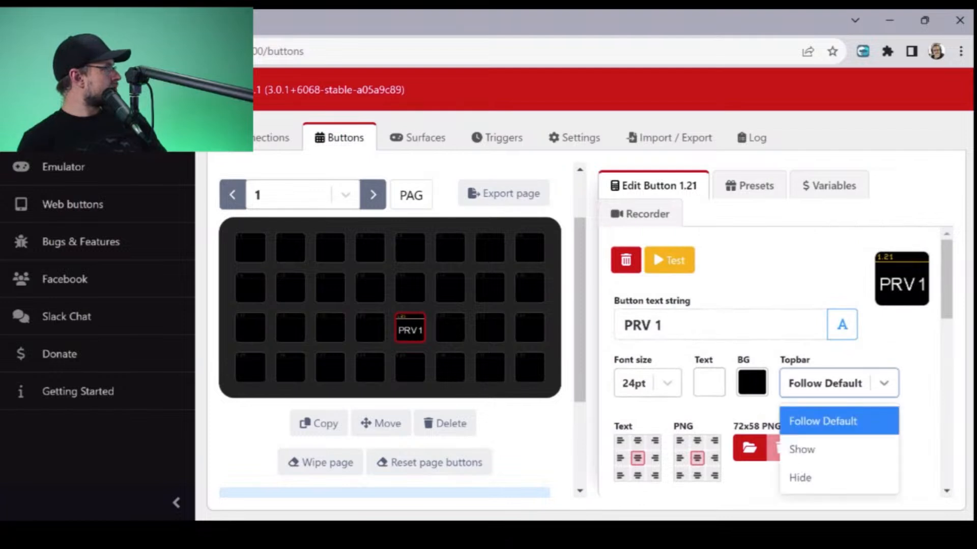
pyautogui.click(839, 384)
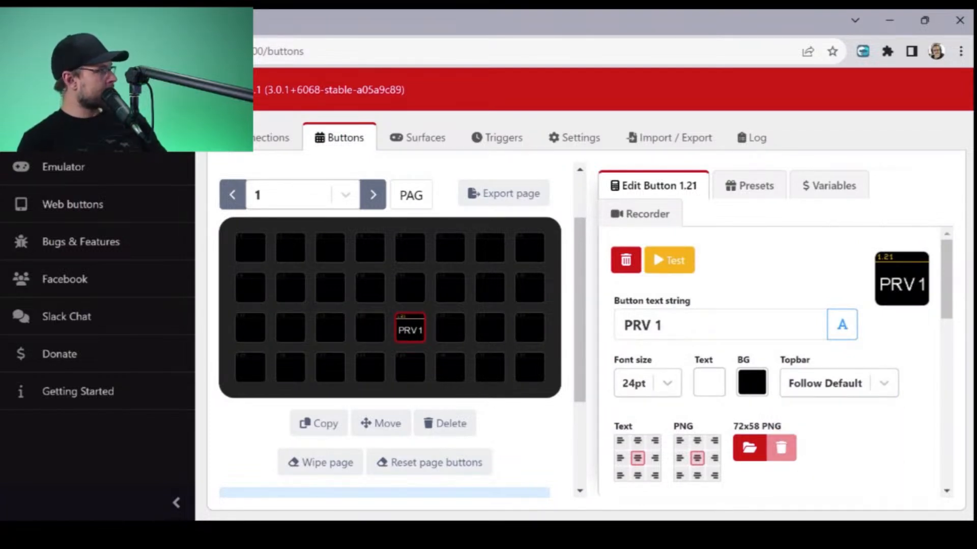
pyautogui.scroll(-5, 773, 366)
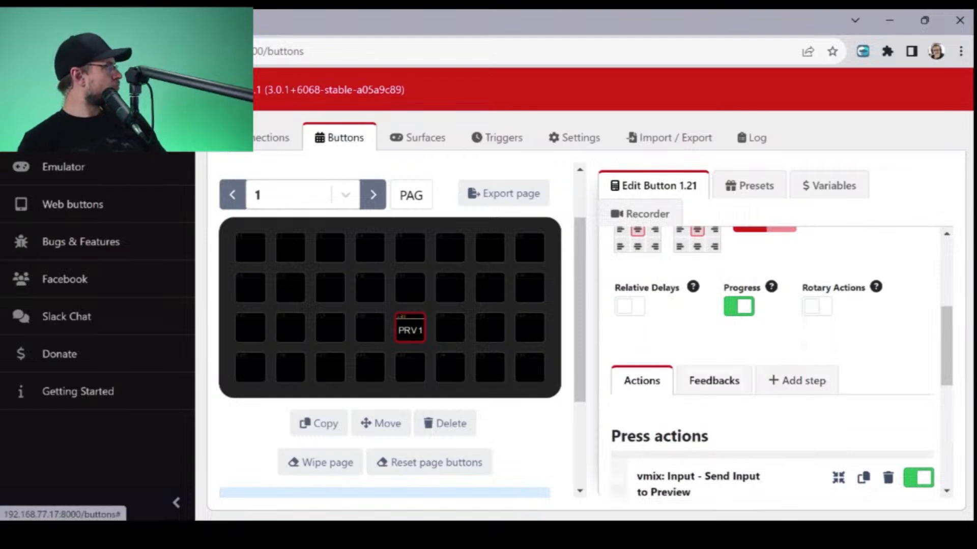
pyautogui.scroll(-2, 713, 381)
pyautogui.scroll(-2, 774, 361)
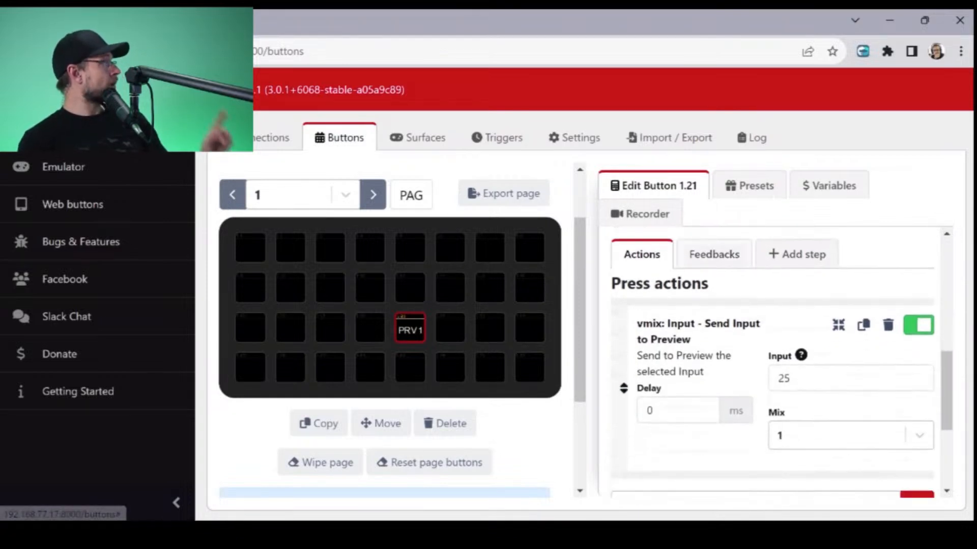
pyautogui.scroll(-3, 773, 361)
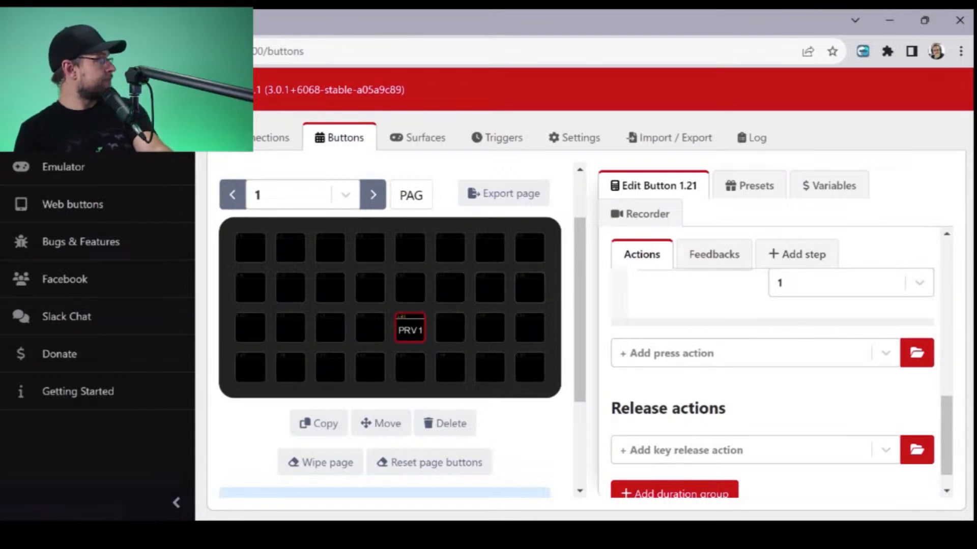
# - Place the vMix Mix 1 preset PRV 1 on the empty first button of the third row, button 1.17
pyautogui.click(750, 186)
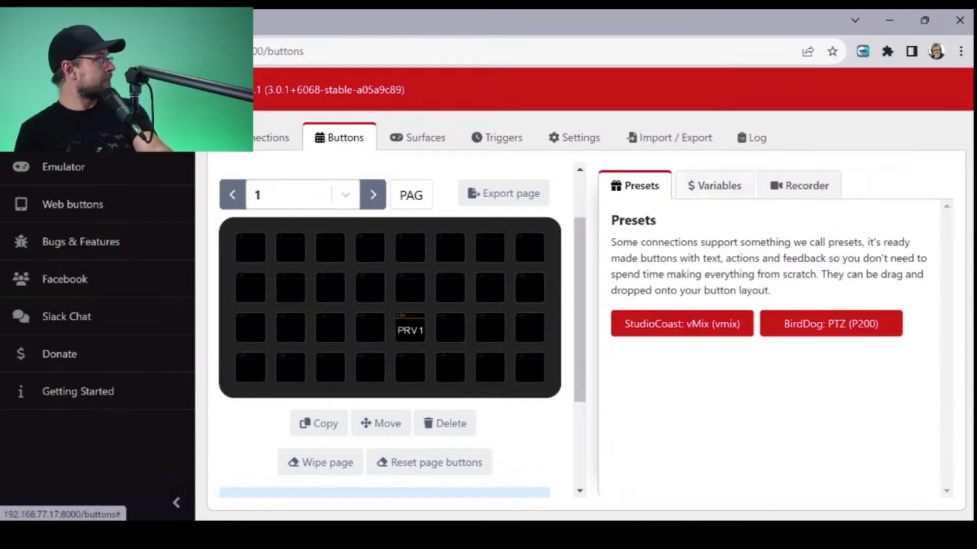
pyautogui.click(682, 324)
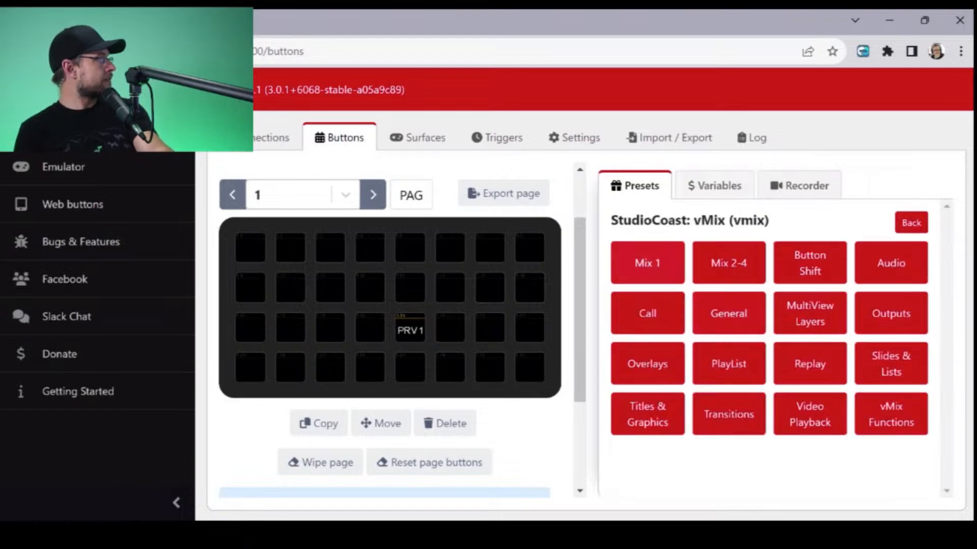
pyautogui.click(646, 261)
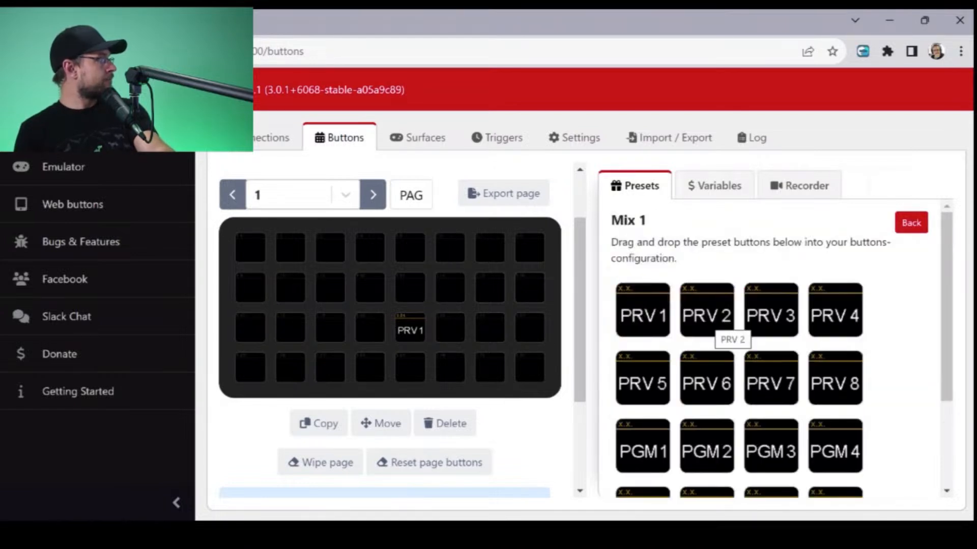
pyautogui.scroll(-1, 712, 326)
pyautogui.scroll(2, 774, 346)
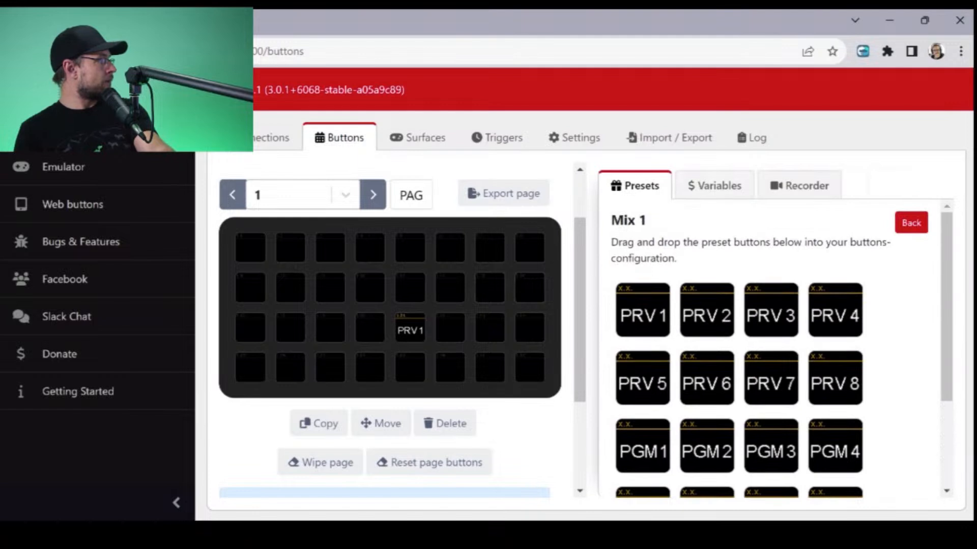
pyautogui.moveTo(648, 323); pyautogui.dragTo(250, 328)
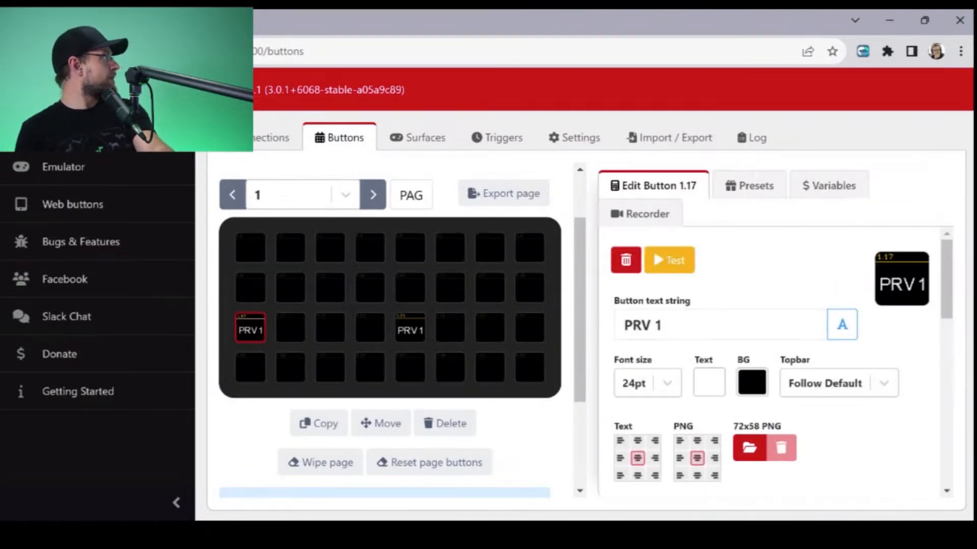
# - Change the button text of button 1.17 to PRV 2
pyautogui.click(676, 325)
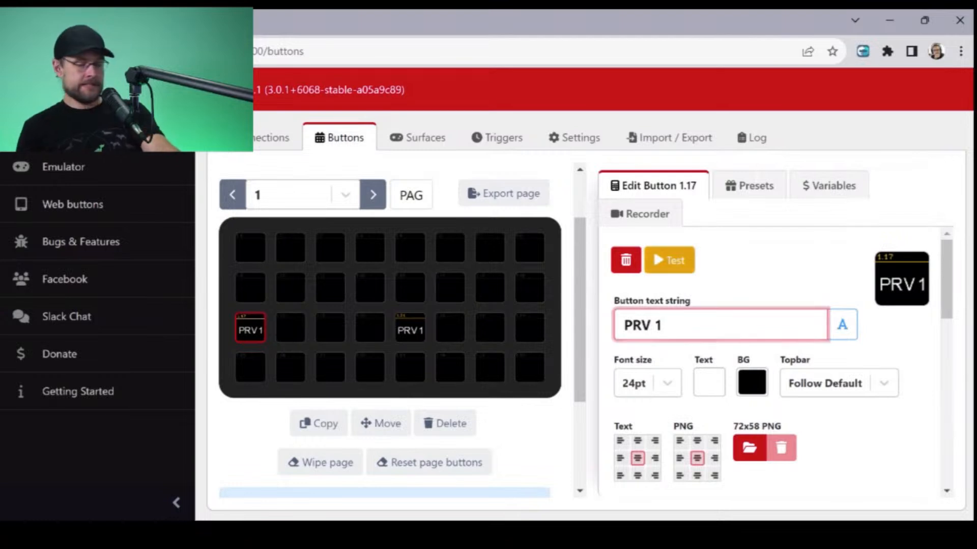
pyautogui.press('BackSpace')
pyautogui.write('2')
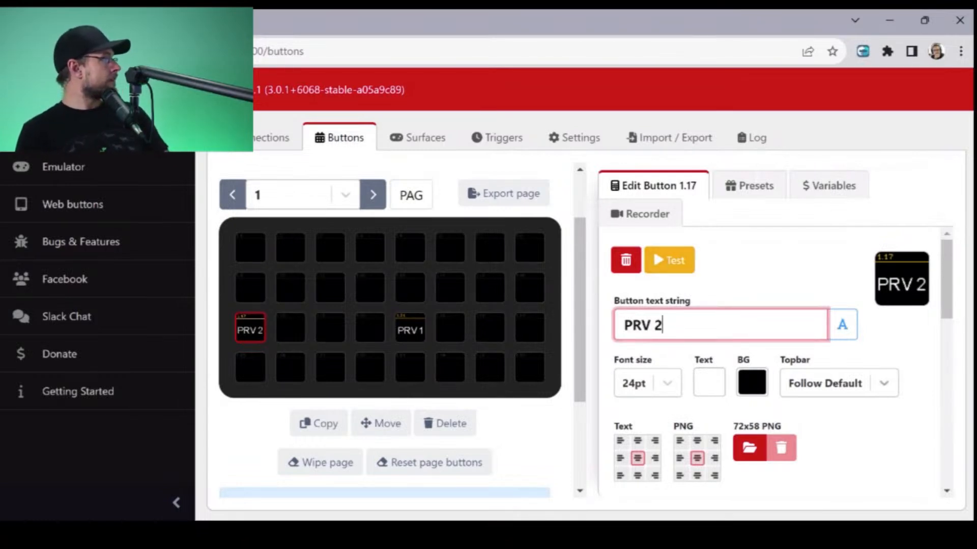
# - Set the Input of the PRV 2 button's Send Input to Preview action to 2 and review its actions
pyautogui.scroll(-4, 781, 362)
pyautogui.scroll(-2, 796, 380)
pyautogui.click(851, 379)
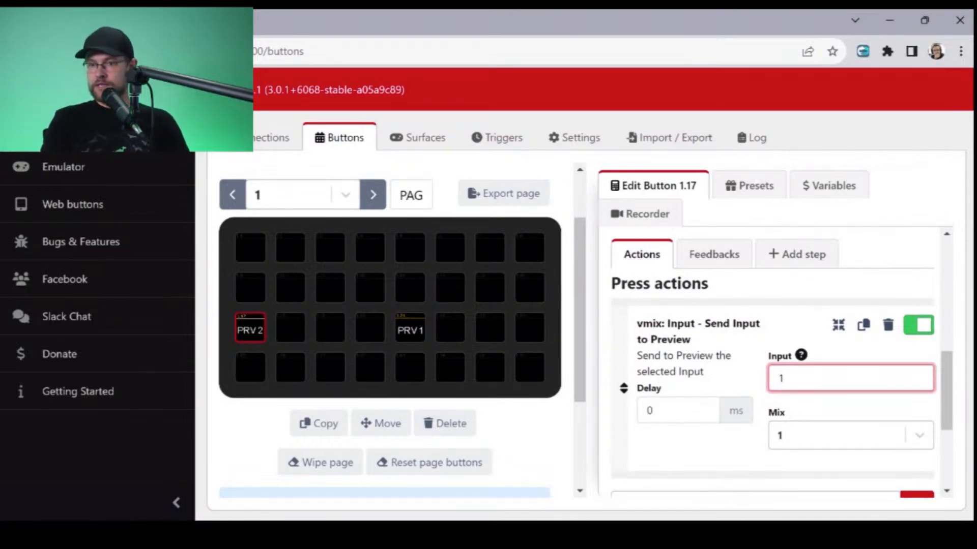
pyautogui.press('BackSpace')
pyautogui.write('2')
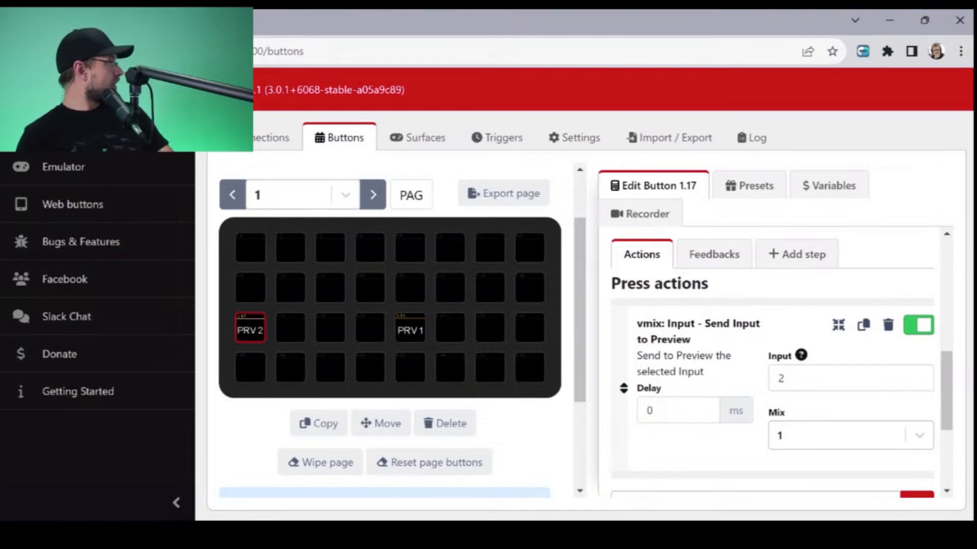
pyautogui.scroll(-3, 773, 381)
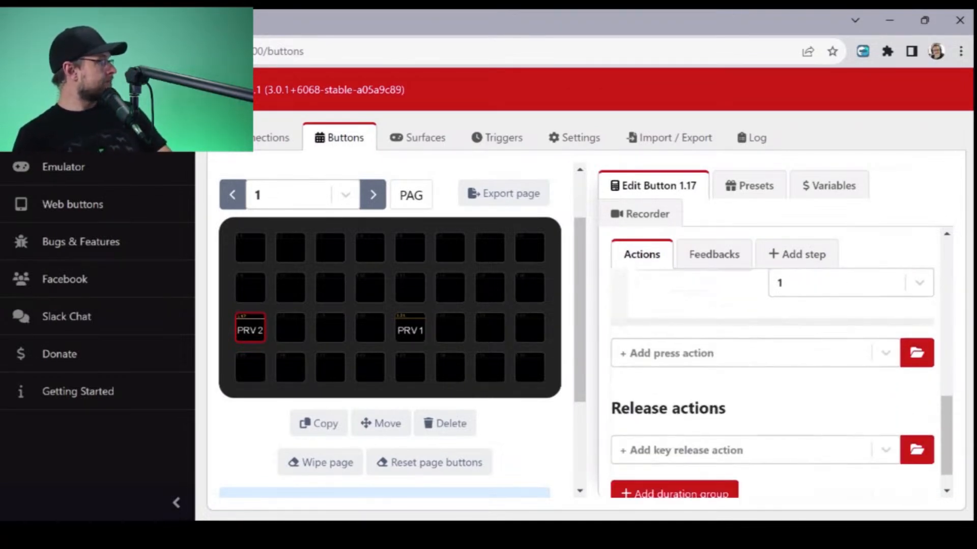
pyautogui.scroll(3, 773, 382)
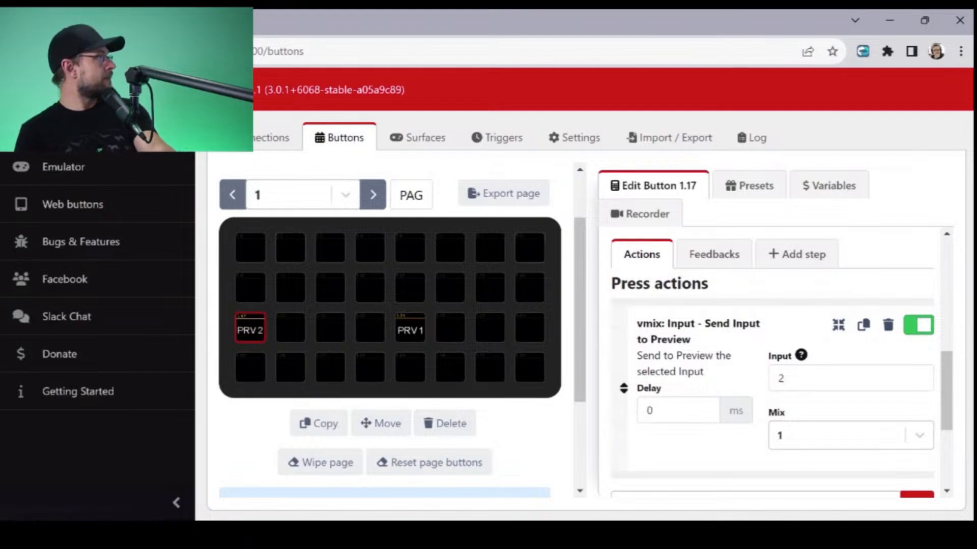
# - Place the vMix Mix 1 preset PRV 3 on the button directly above PRV 1 and open it for editing
pyautogui.click(749, 185)
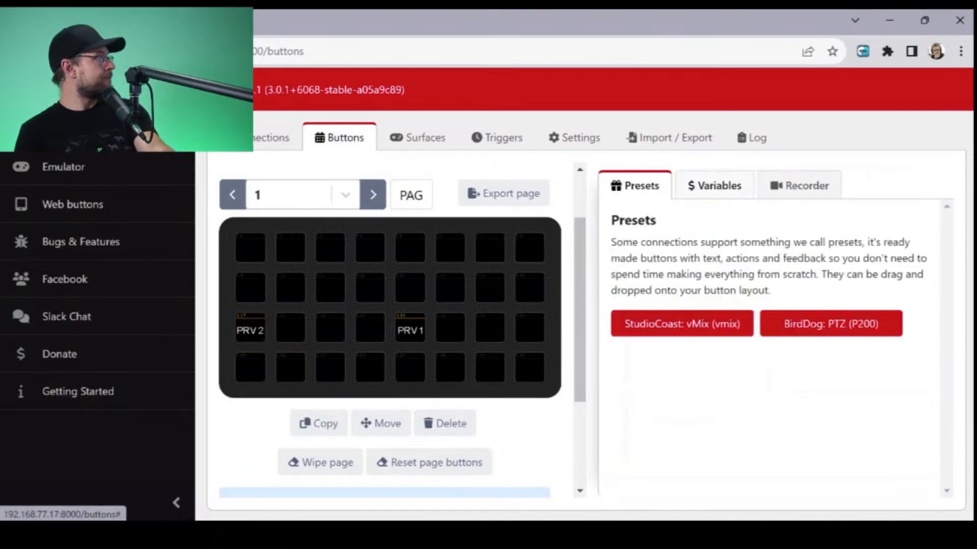
pyautogui.click(682, 324)
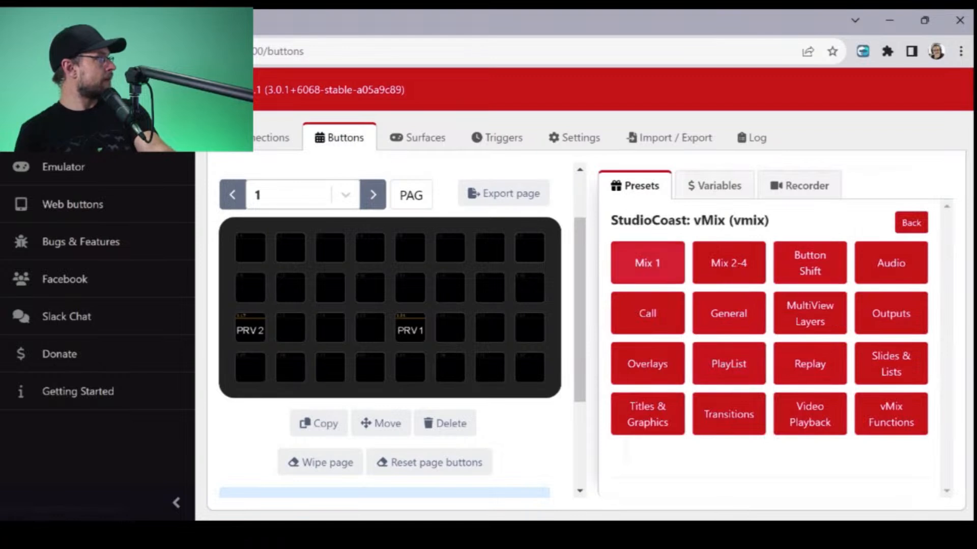
pyautogui.click(647, 263)
pyautogui.moveTo(771, 310); pyautogui.dragTo(416, 292)
pyautogui.click(410, 288)
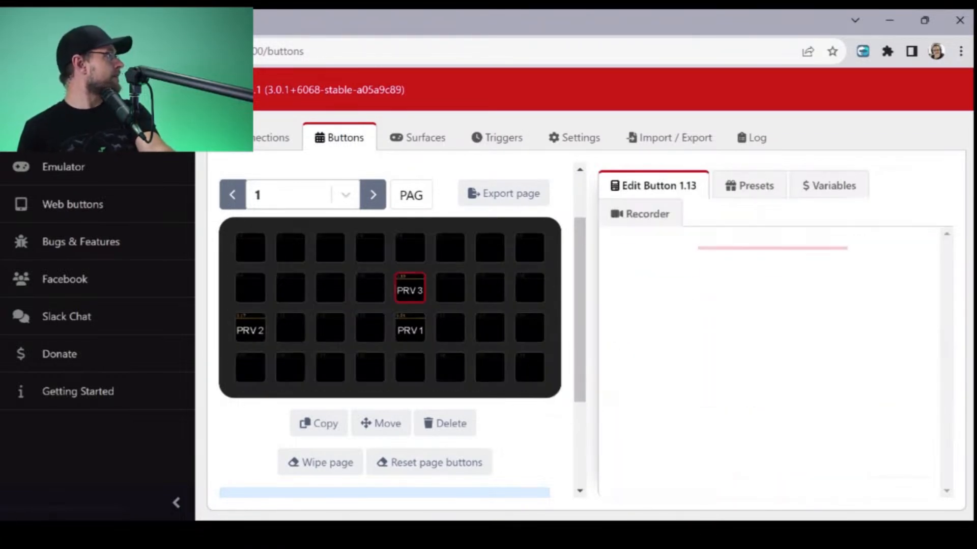
# - Set the Input of the PRV 3 button's Send Input to Preview action to 1
pyautogui.scroll(-2, 773, 362)
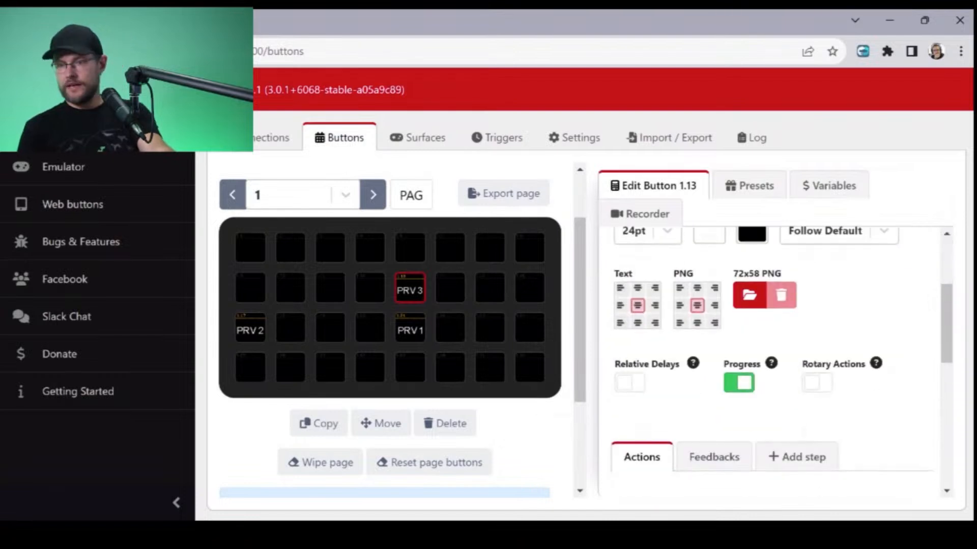
pyautogui.scroll(-2, 773, 356)
pyautogui.scroll(-2, 773, 356)
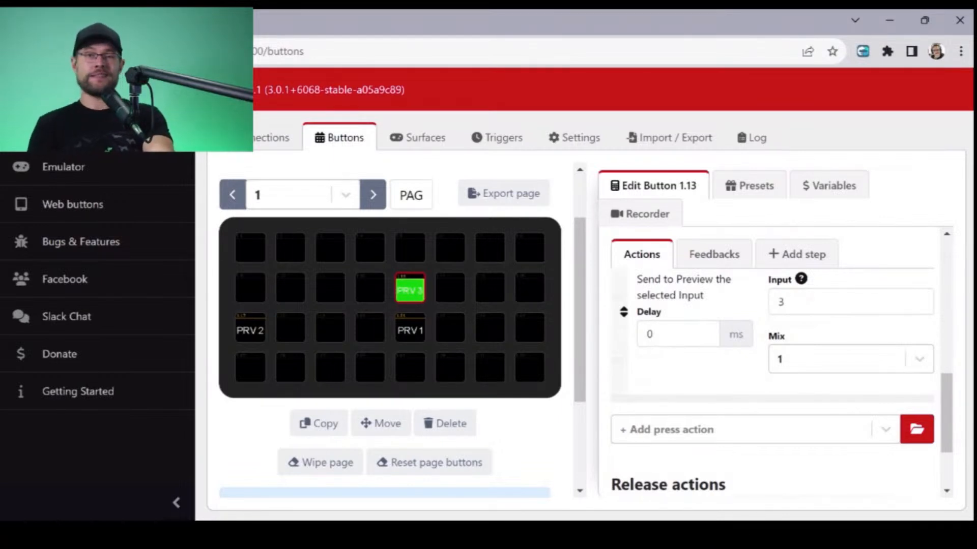
pyautogui.click(785, 301)
pyautogui.press('BackSpace')
pyautogui.write('1')
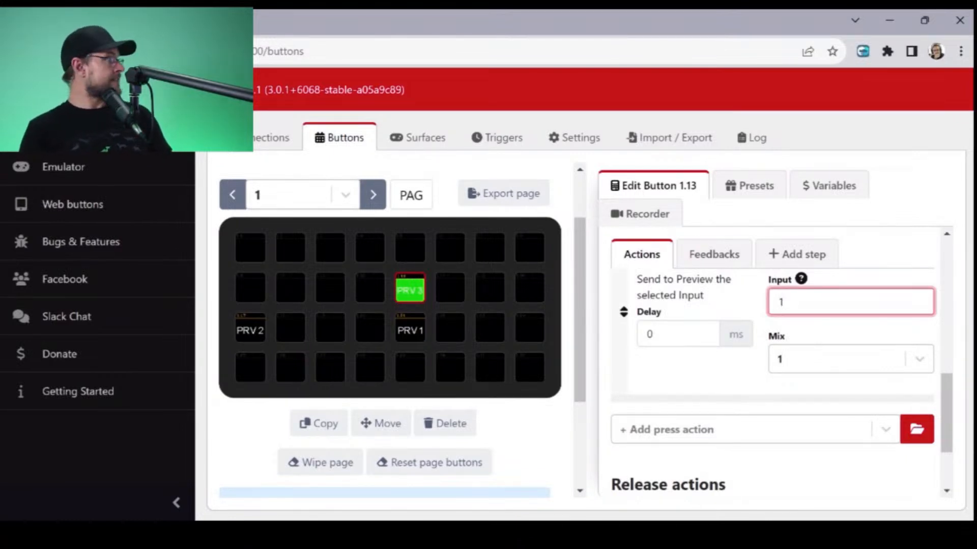
pyautogui.click(712, 377)
pyautogui.scroll(1, 712, 377)
pyautogui.scroll(1, 773, 361)
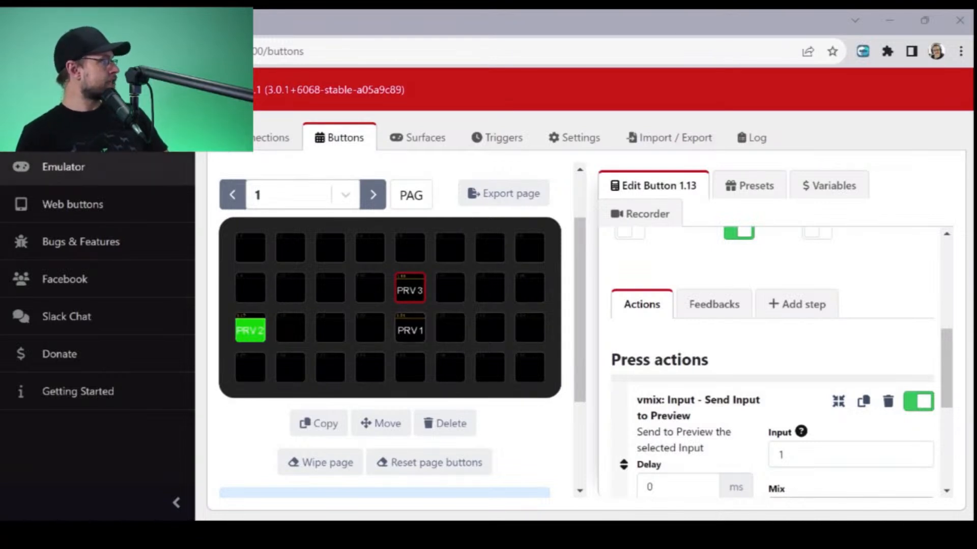
# - Search the PRV 1 button's available feedbacks for "tally" and add the vMix Tally - Preview state feedback
pyautogui.click(410, 329)
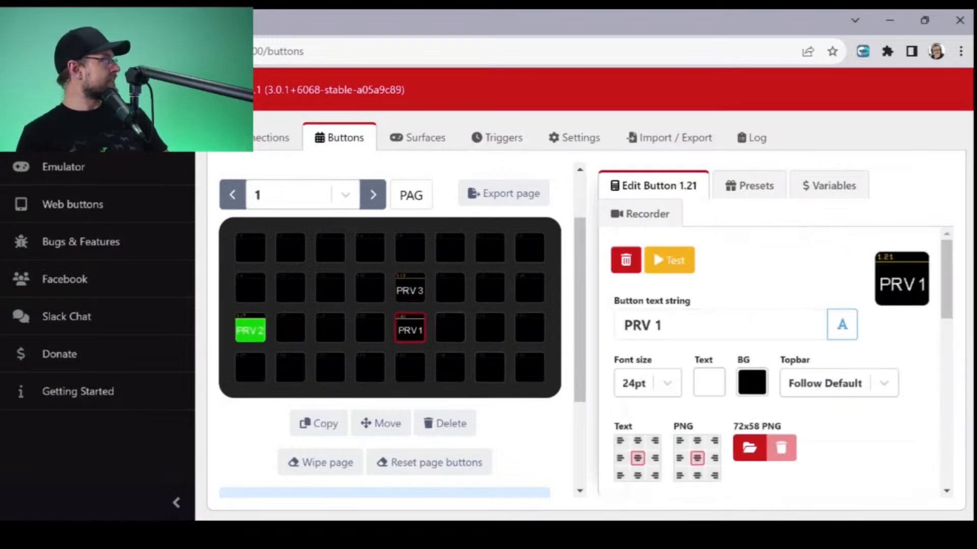
pyautogui.scroll(-1, 774, 361)
pyautogui.scroll(-5, 773, 361)
pyautogui.scroll(1, 773, 361)
pyautogui.scroll(1, 714, 385)
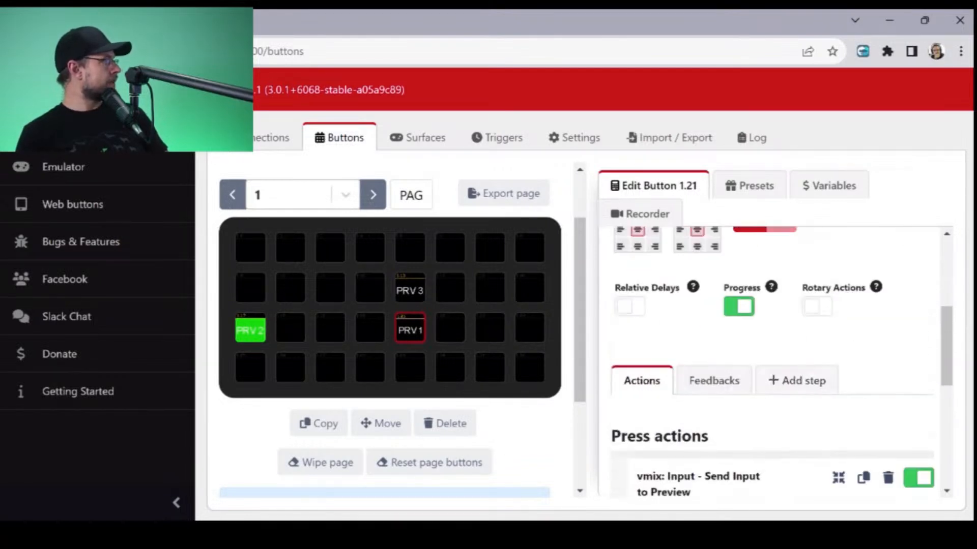
pyautogui.click(714, 386)
pyautogui.click(733, 464)
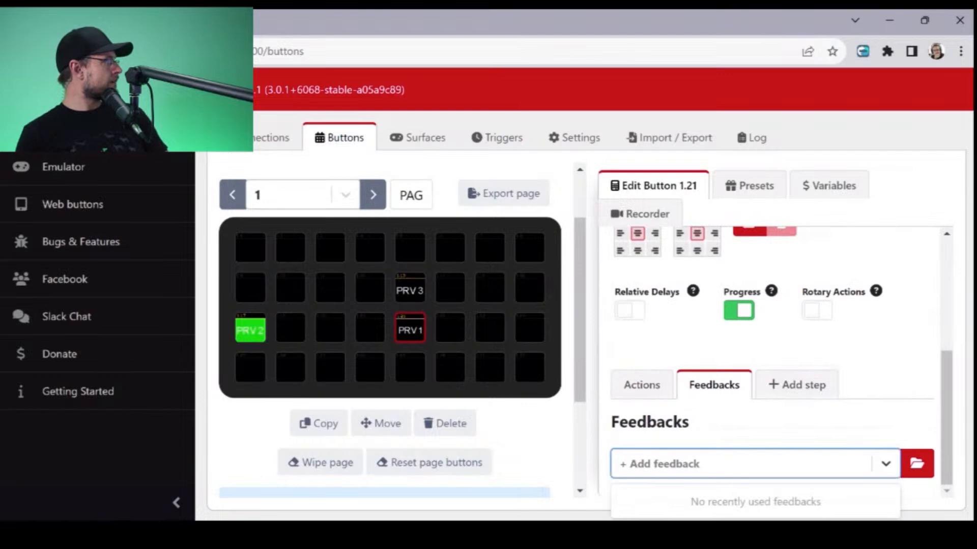
pyautogui.click(917, 463)
pyautogui.click(481, 306)
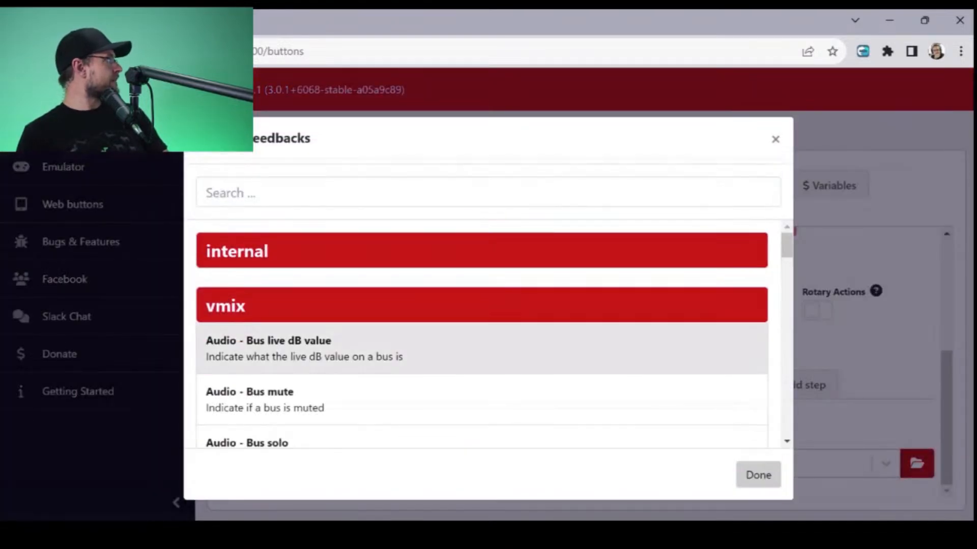
pyautogui.click(482, 192)
pyautogui.write('tally')
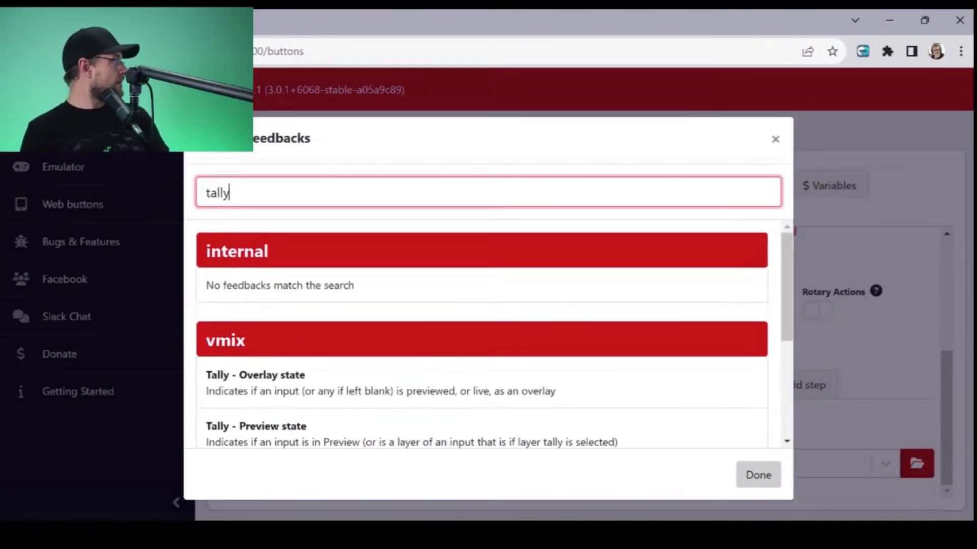
pyautogui.scroll(-1, 481, 370)
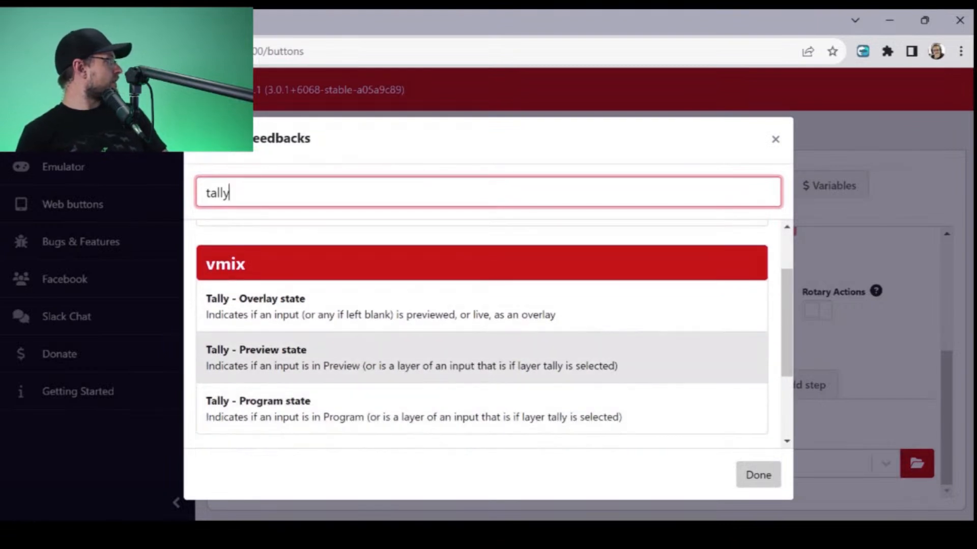
pyautogui.click(482, 370)
pyautogui.click(758, 475)
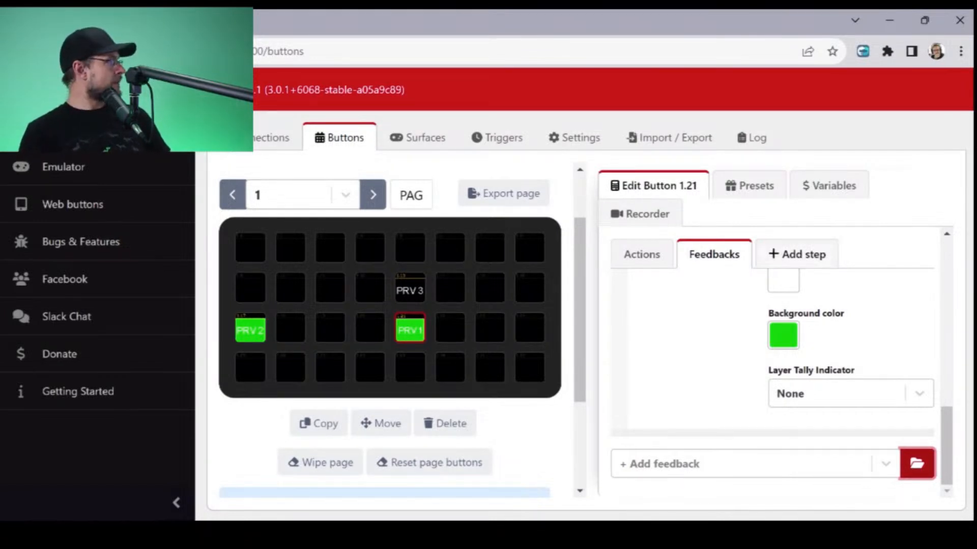
# - Set the Layer Tally Indicator of the PRV 1 button's Tally - Preview state feedback to Full Background
pyautogui.click(845, 394)
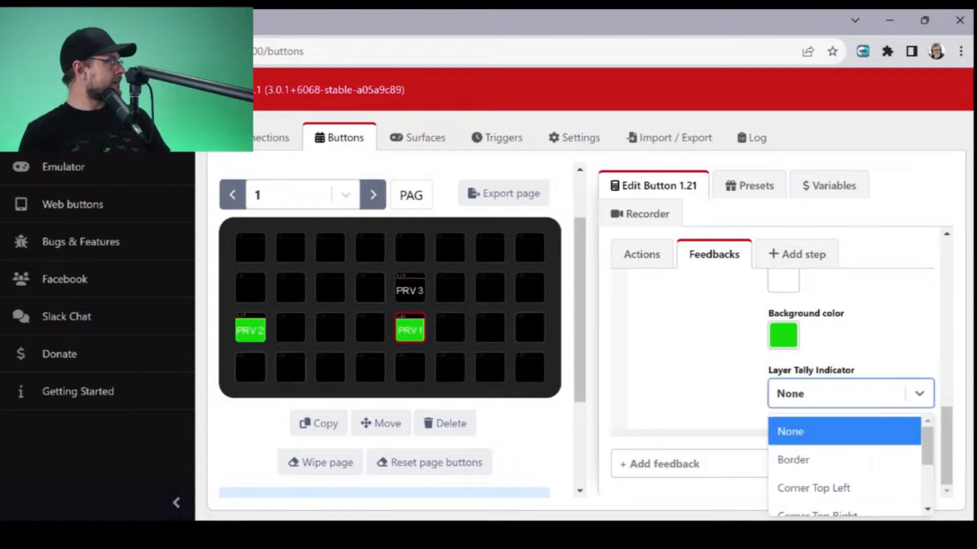
pyautogui.scroll(-3, 834, 458)
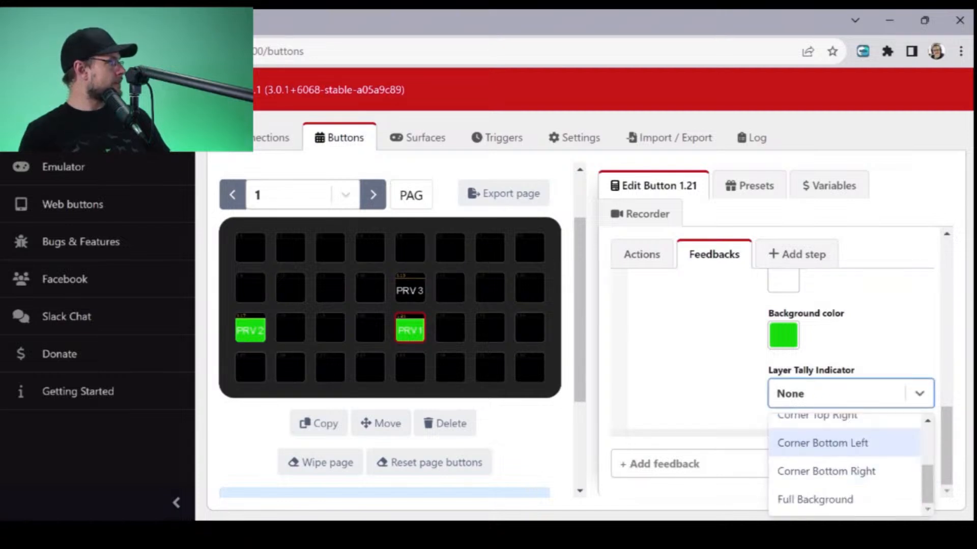
pyautogui.click(815, 499)
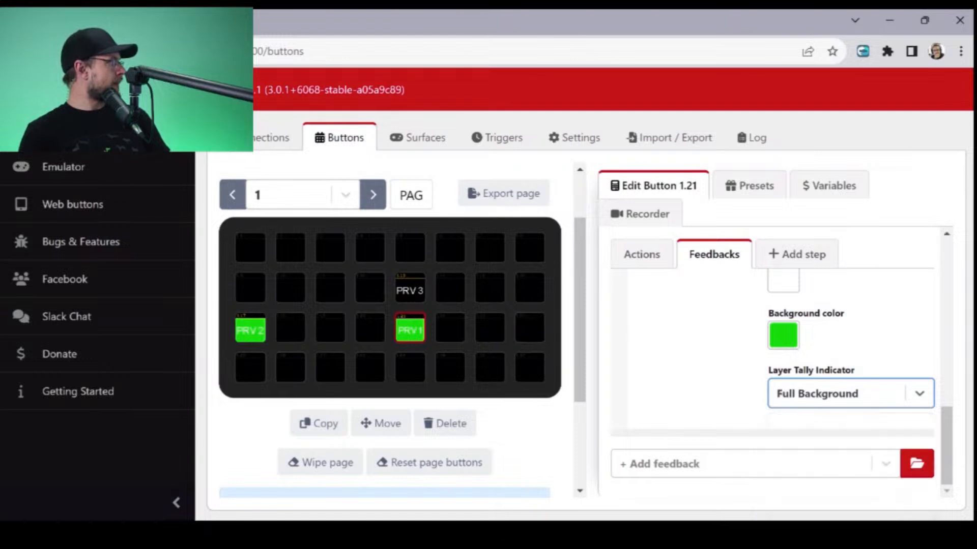
# - Set the Input of the PRV 1 button's Tally - Preview state feedback to 25
pyautogui.scroll(2, 778, 381)
pyautogui.scroll(3, 778, 381)
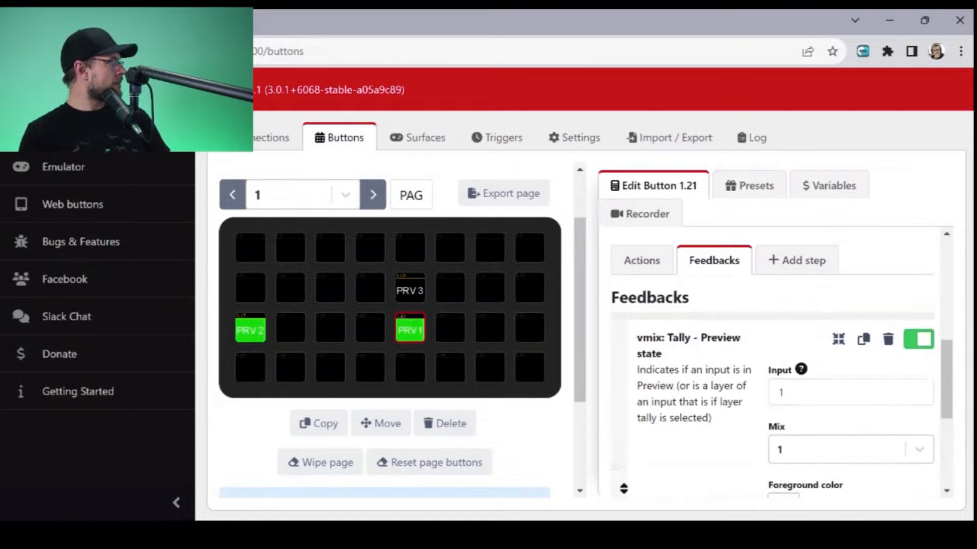
pyautogui.doubleClick(781, 392)
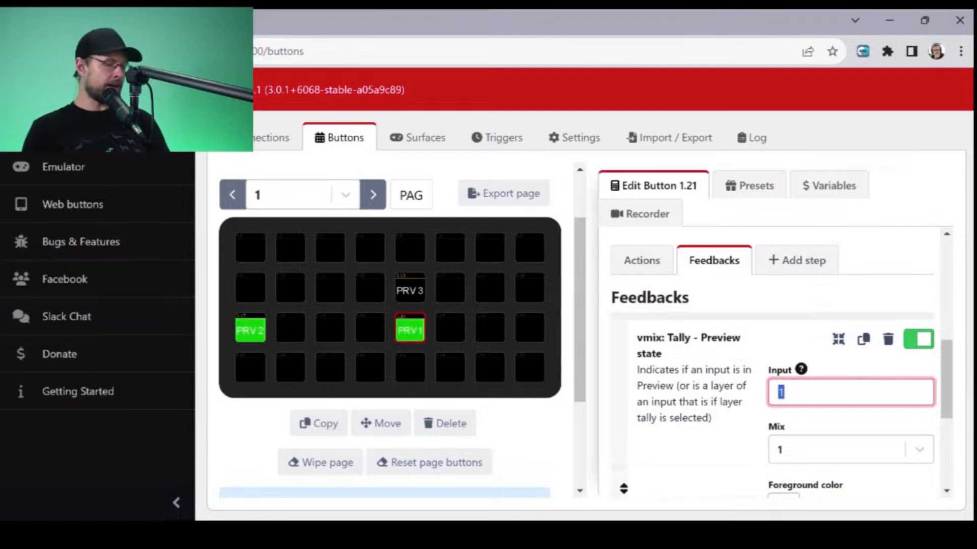
pyautogui.write('25')
pyautogui.click(777, 450)
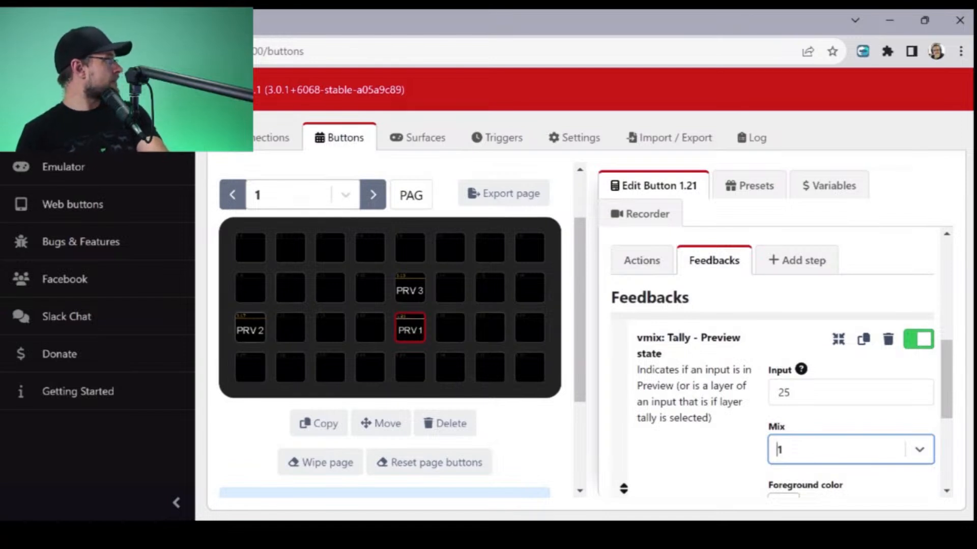
# - Set the Input of the PRV 2 button's Tally - Preview state feedback to 2
pyautogui.click(251, 328)
pyautogui.scroll(-5, 714, 330)
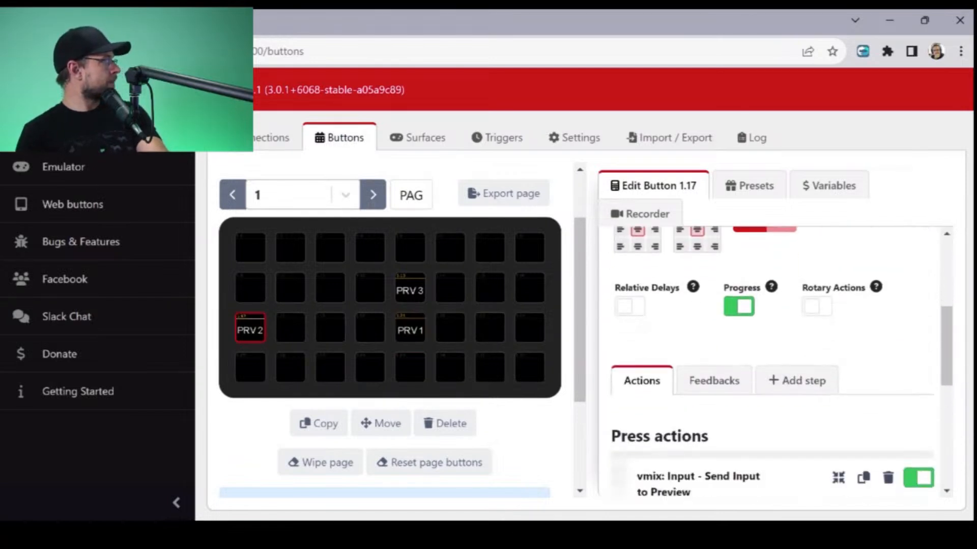
pyautogui.click(714, 304)
pyautogui.scroll(-3, 774, 356)
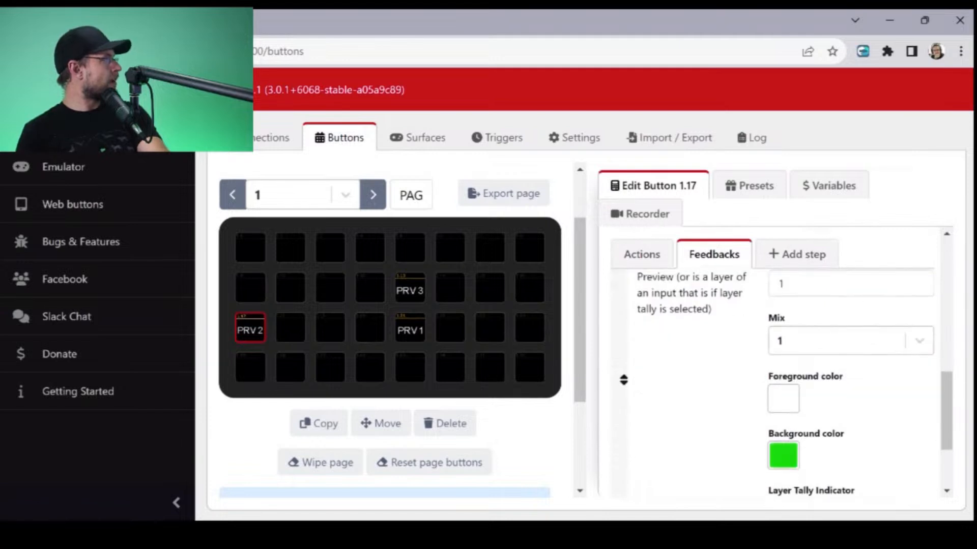
pyautogui.scroll(2, 773, 356)
pyautogui.click(781, 359)
pyautogui.press('BackSpace')
pyautogui.write('2')
pyautogui.click(778, 417)
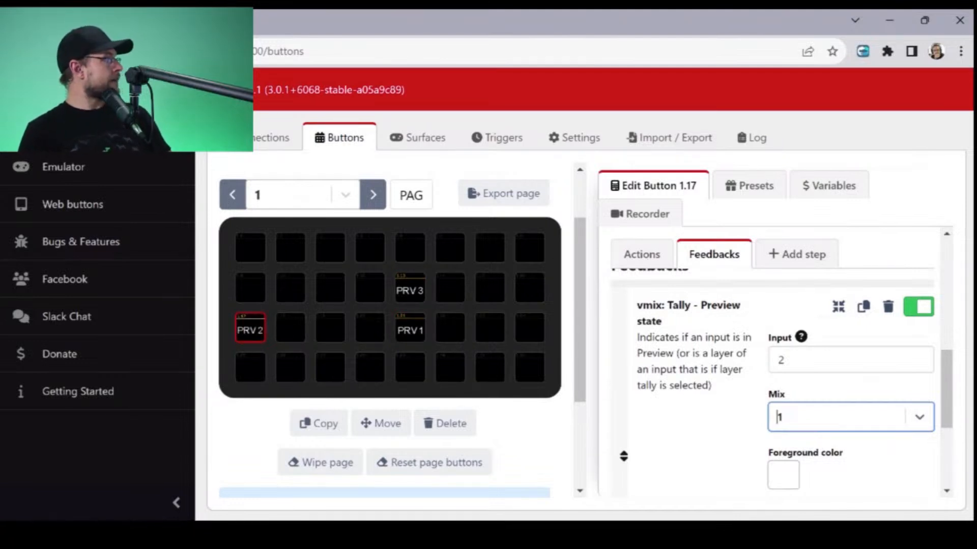
# - Set the Input of the PRV 3 button's Tally - Preview state feedback to 1
pyautogui.click(410, 288)
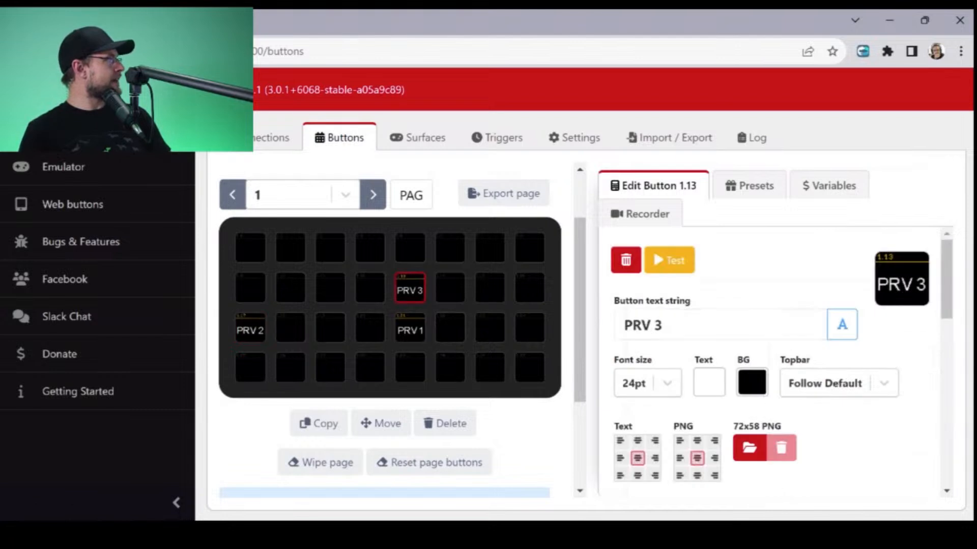
pyautogui.scroll(-7, 774, 356)
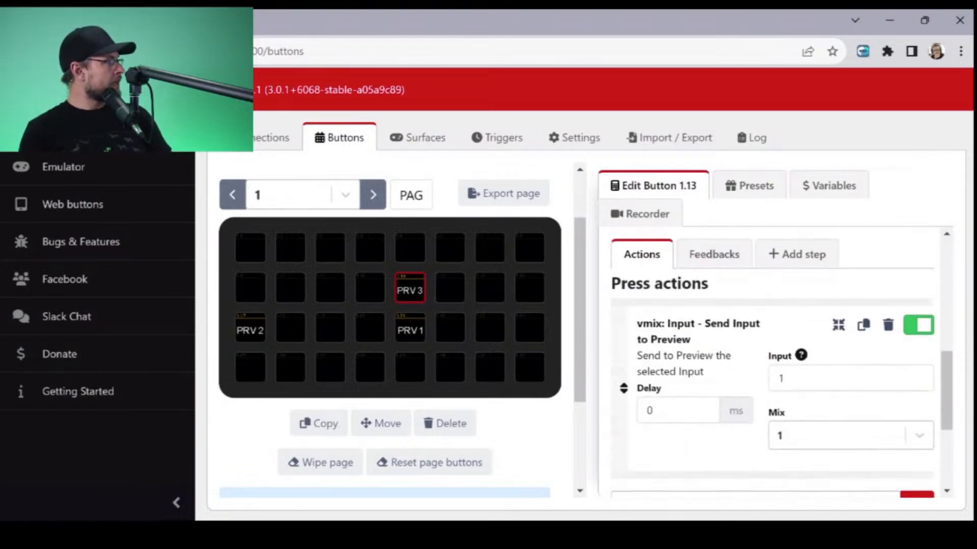
pyautogui.click(714, 255)
pyautogui.click(814, 379)
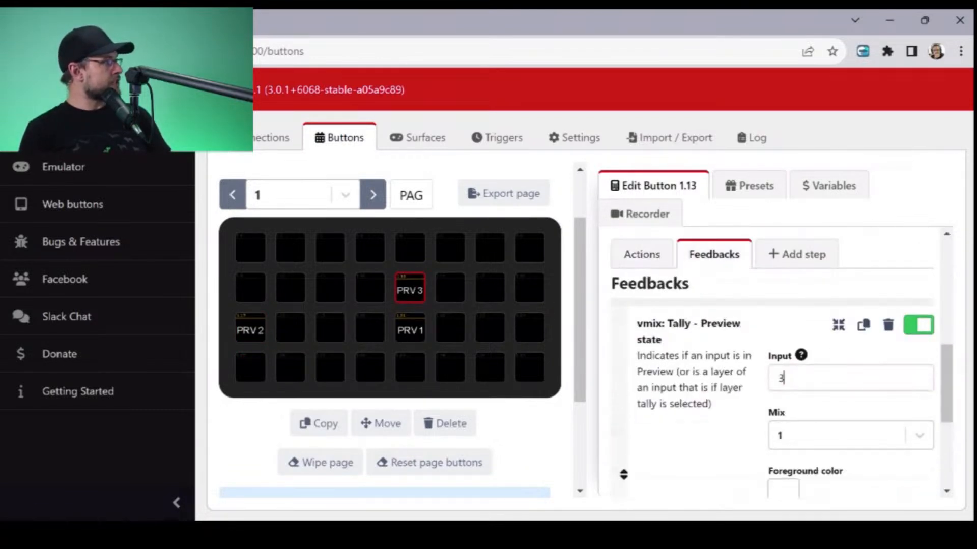
pyautogui.press('Tab')
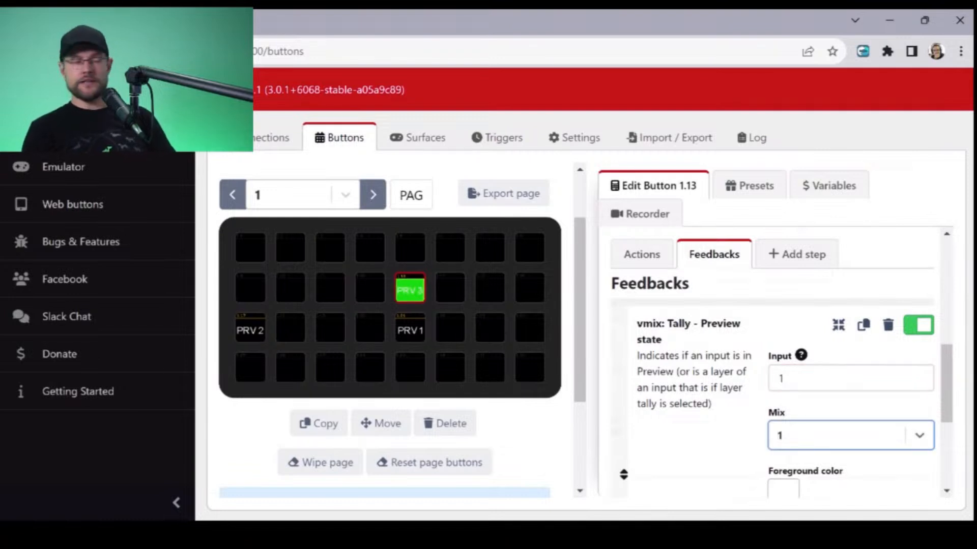
pyautogui.scroll(-3, 778, 382)
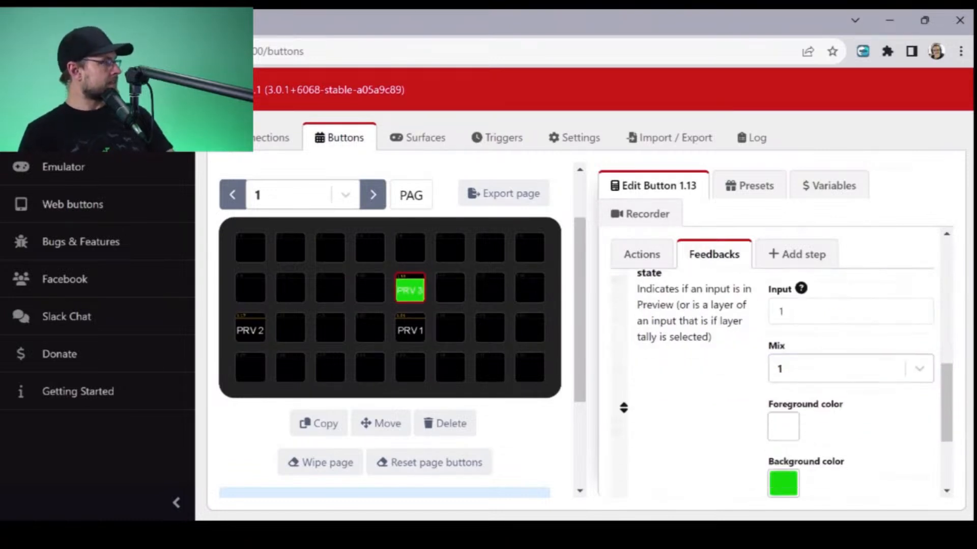
pyautogui.scroll(5, 624, 321)
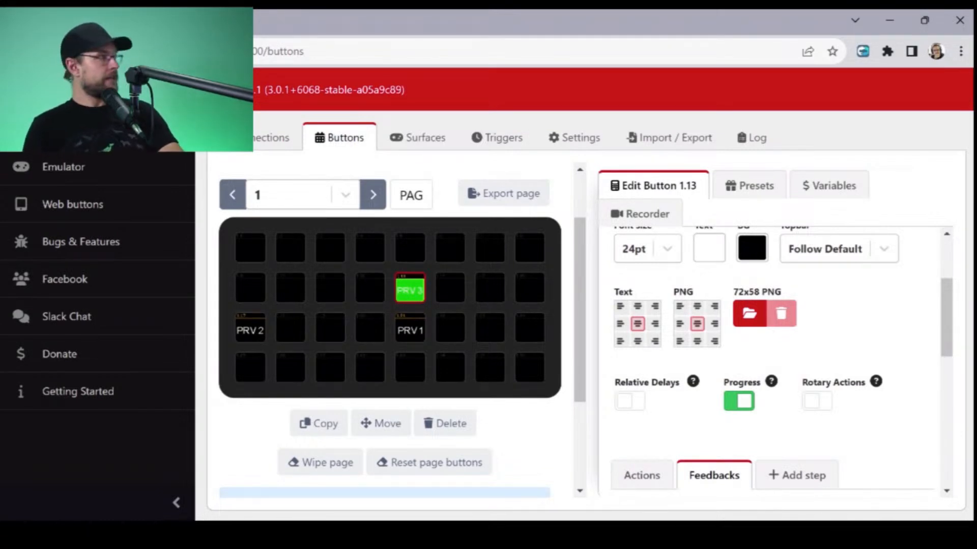
# - Add the PRV 4 preset from the vMix Mix 1 presets to the first column of the grid, directly above PRV 2
pyautogui.click(750, 186)
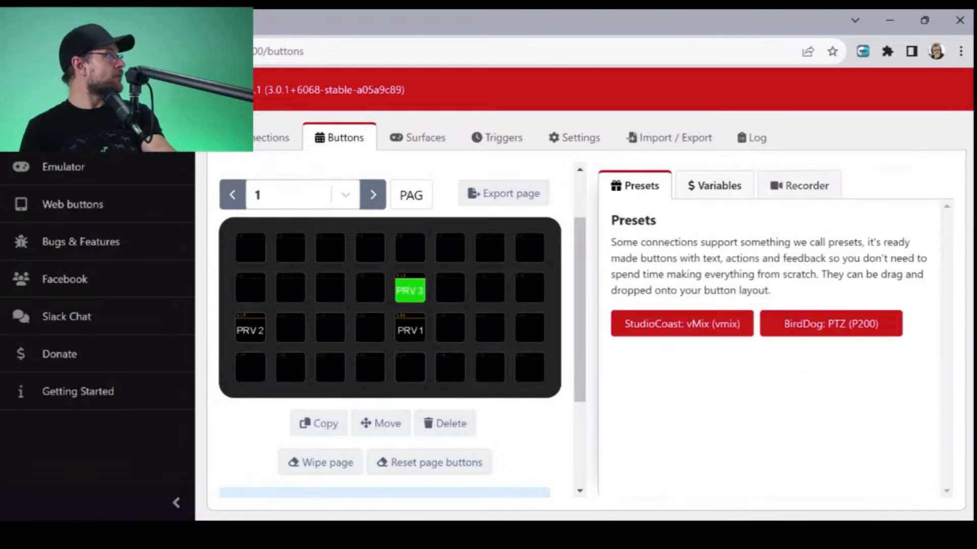
pyautogui.click(681, 324)
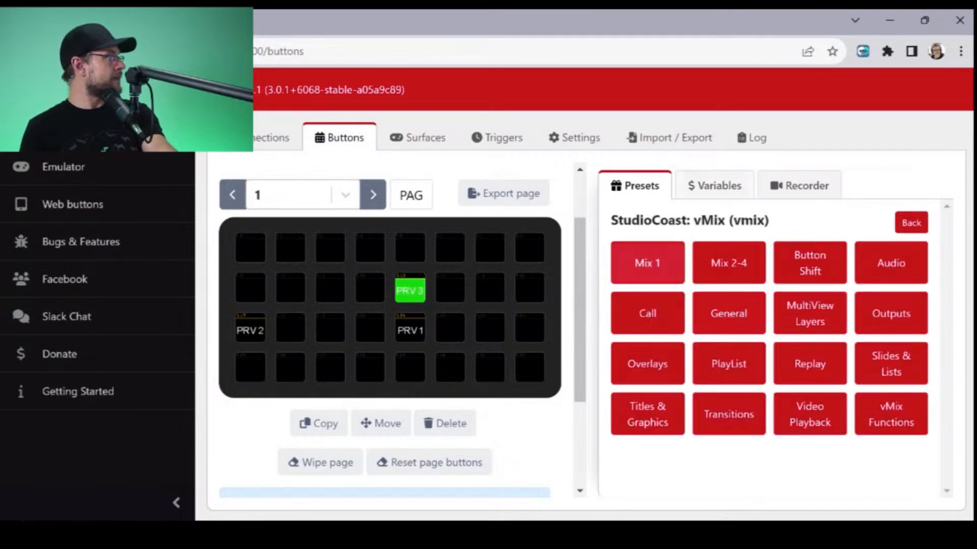
pyautogui.click(645, 262)
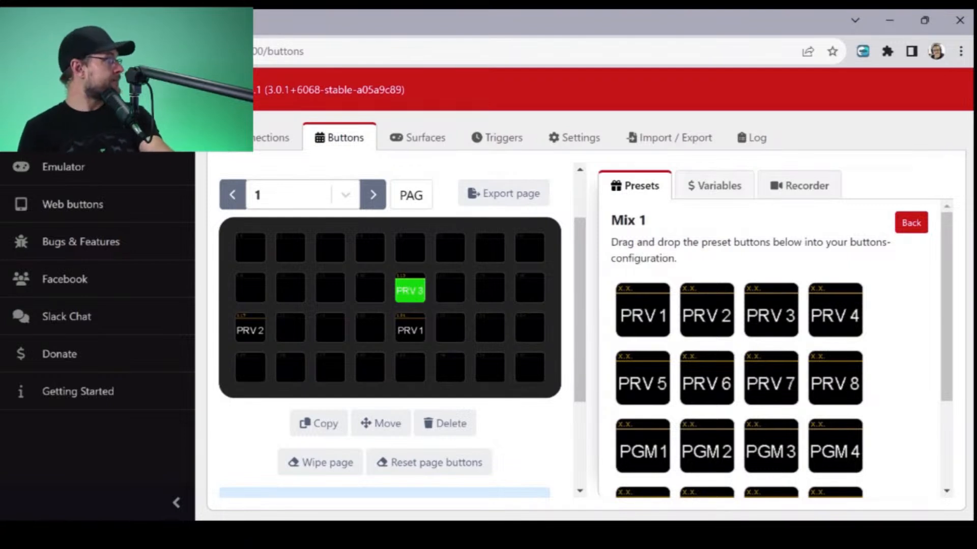
pyautogui.moveTo(835, 310); pyautogui.dragTo(250, 291)
# - Open the Input value of the PRV 4 button's Tally - Preview state feedback for editing
pyautogui.click(250, 290)
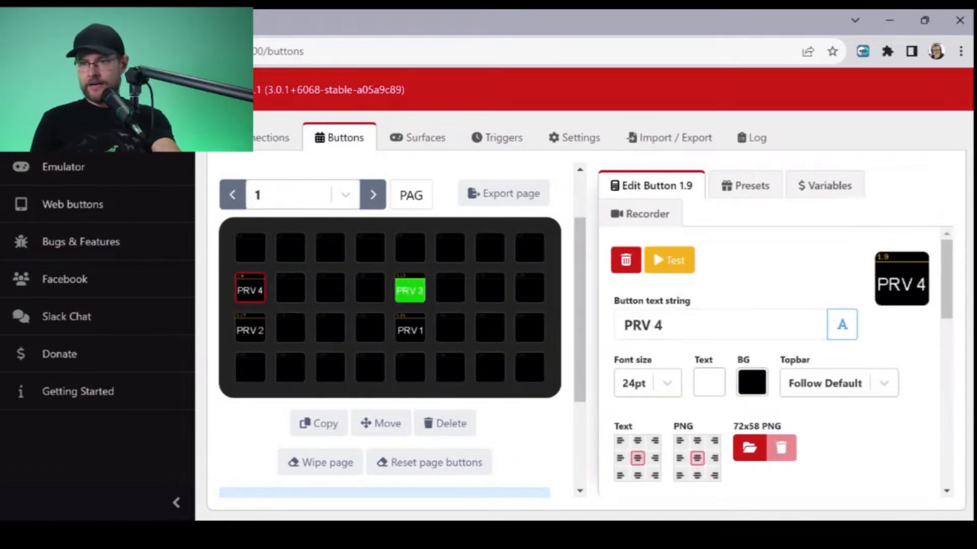
pyautogui.scroll(-3, 786, 380)
pyautogui.click(715, 379)
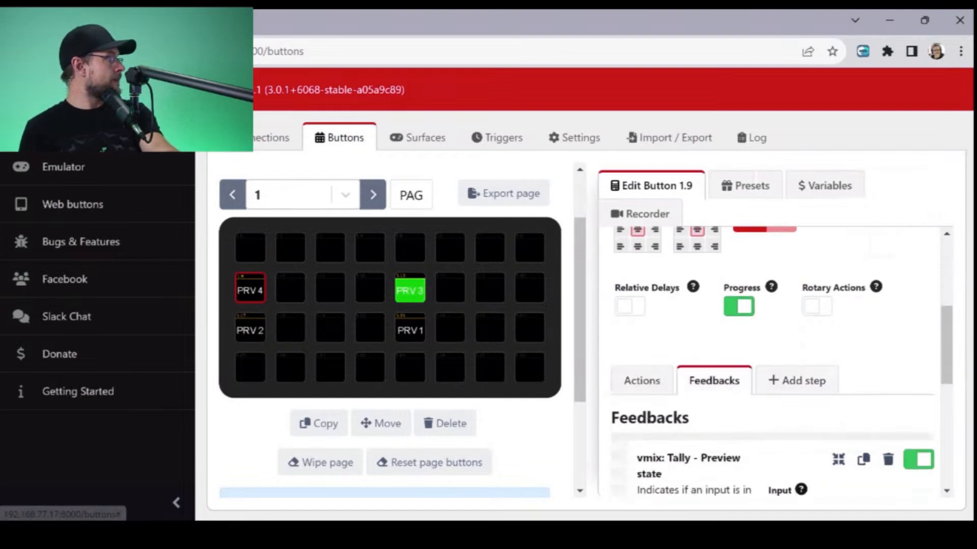
pyautogui.scroll(-1, 714, 379)
pyautogui.doubleClick(781, 436)
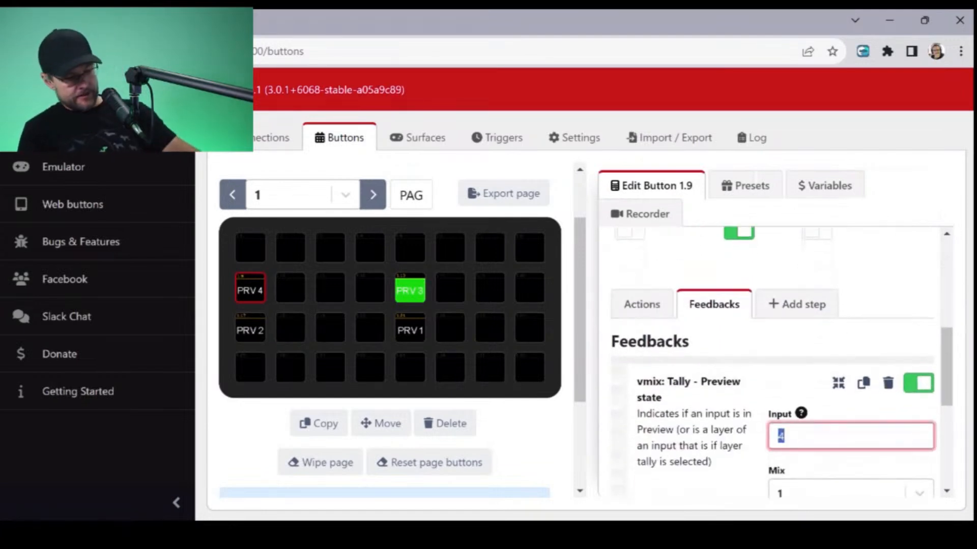
# - Set the Input of the PRV 4 button's Send Input to Preview press action to 3
pyautogui.click(641, 304)
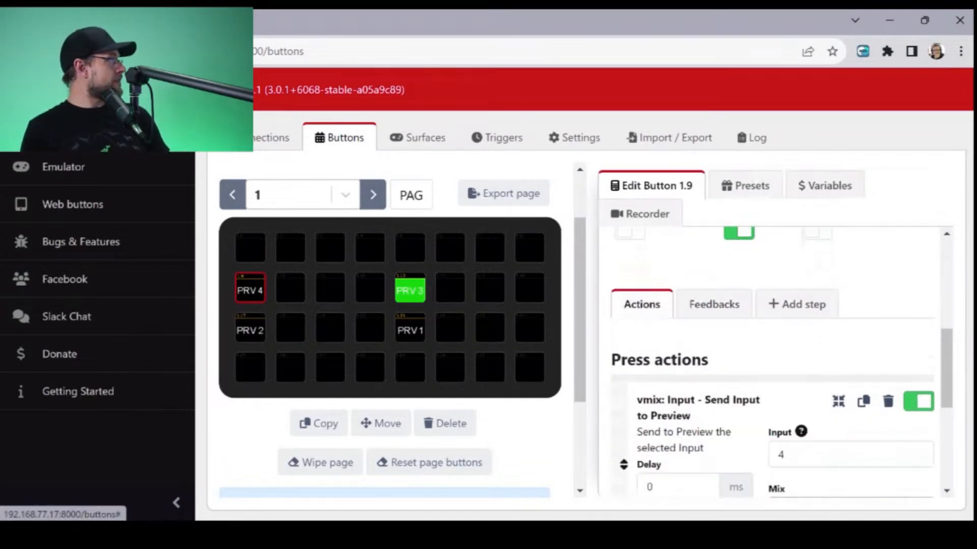
pyautogui.doubleClick(781, 454)
pyautogui.write('3')
pyautogui.press('Tab')
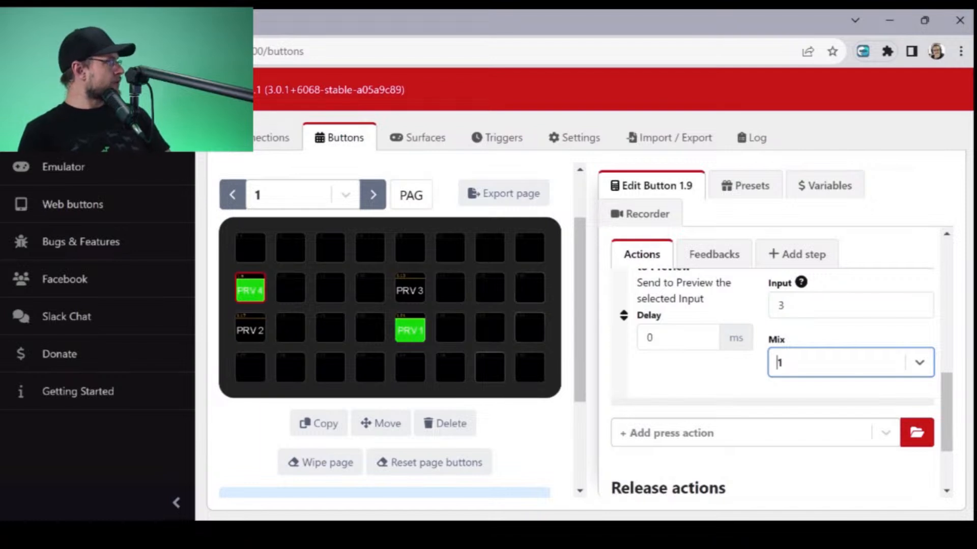
# - Add the Fade and Cut presets from the vMix Transitions presets to the last two slots of the PRV 1 row
pyautogui.click(746, 186)
pyautogui.click(681, 323)
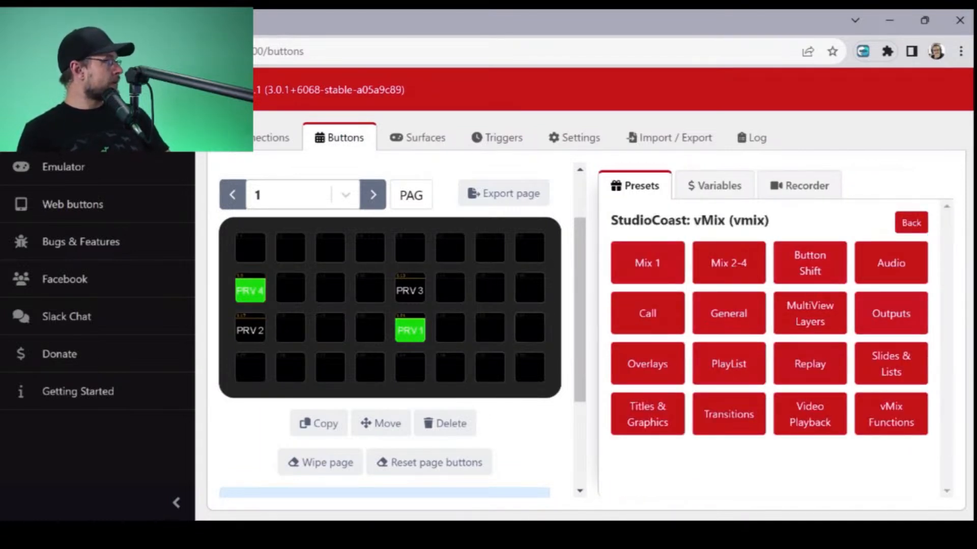
pyautogui.click(729, 414)
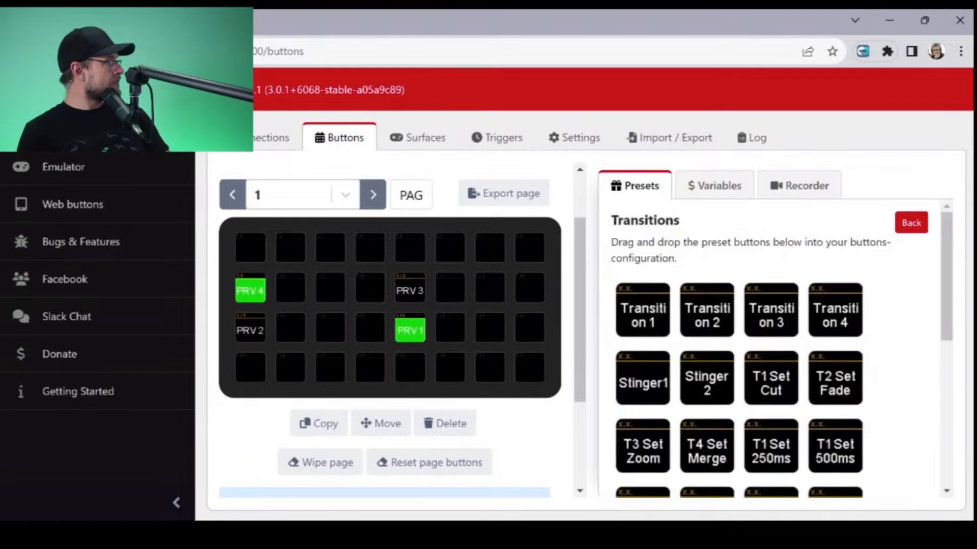
pyautogui.scroll(-4, 778, 349)
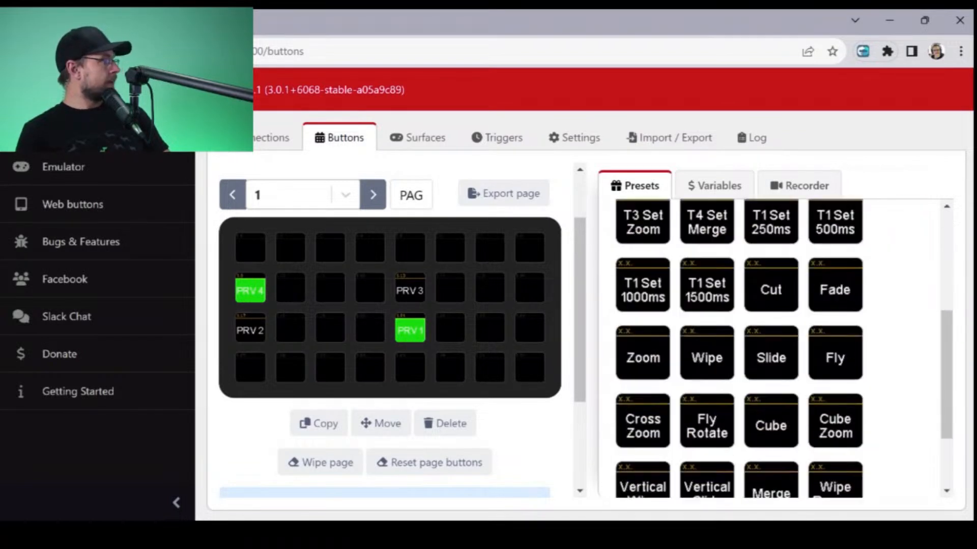
pyautogui.scroll(1, 778, 348)
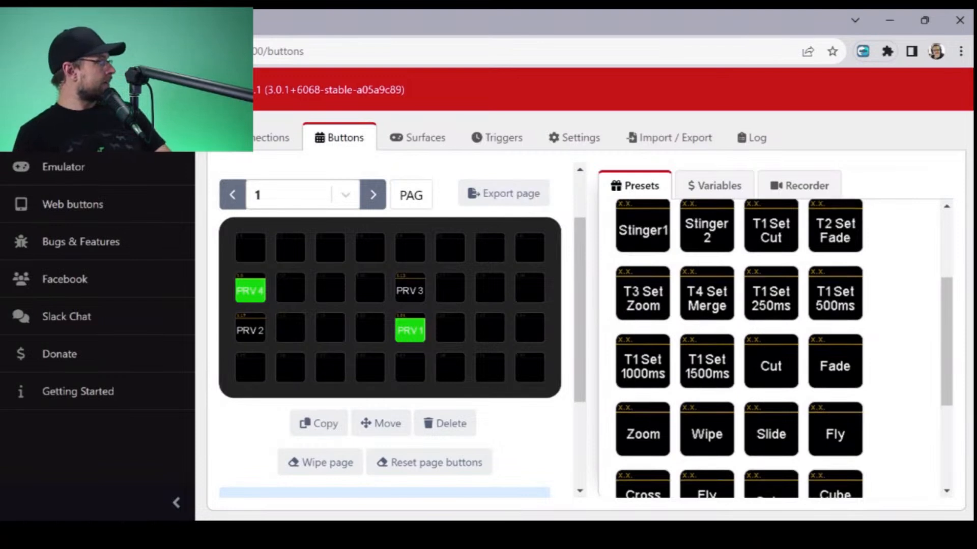
pyautogui.moveTo(844, 374); pyautogui.dragTo(489, 330)
pyautogui.moveTo(771, 366); pyautogui.dragTo(529, 331)
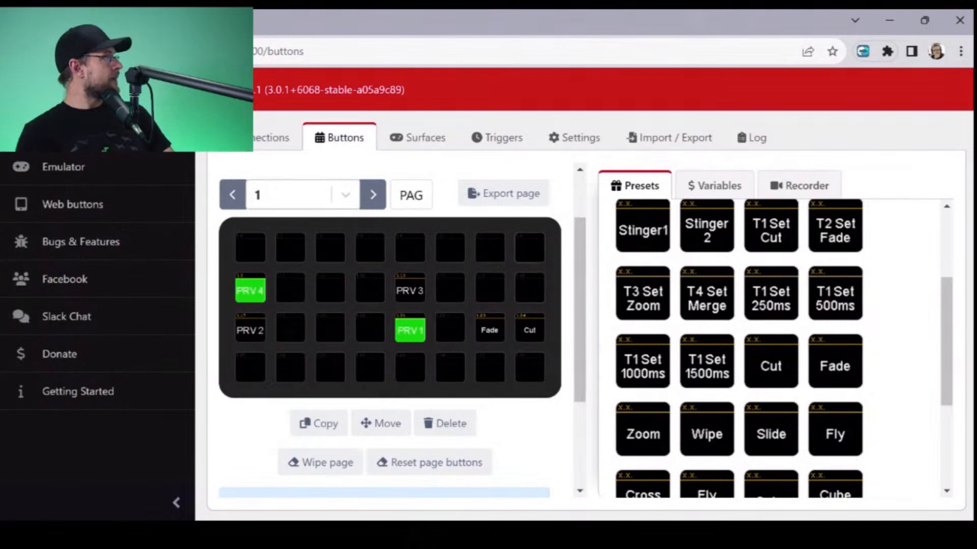
# - Add the internal Button: When pushed feedback to the Fade button
pyautogui.click(489, 330)
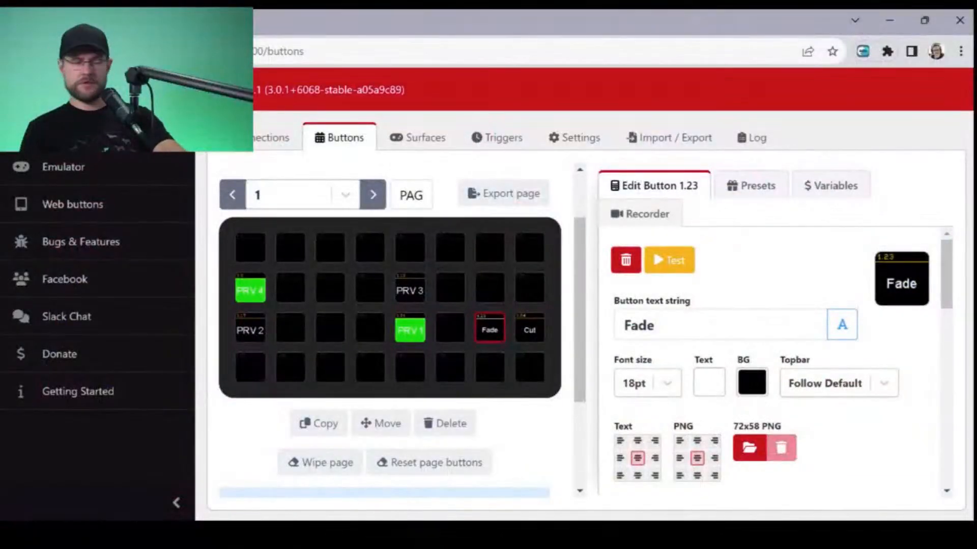
pyautogui.click(752, 186)
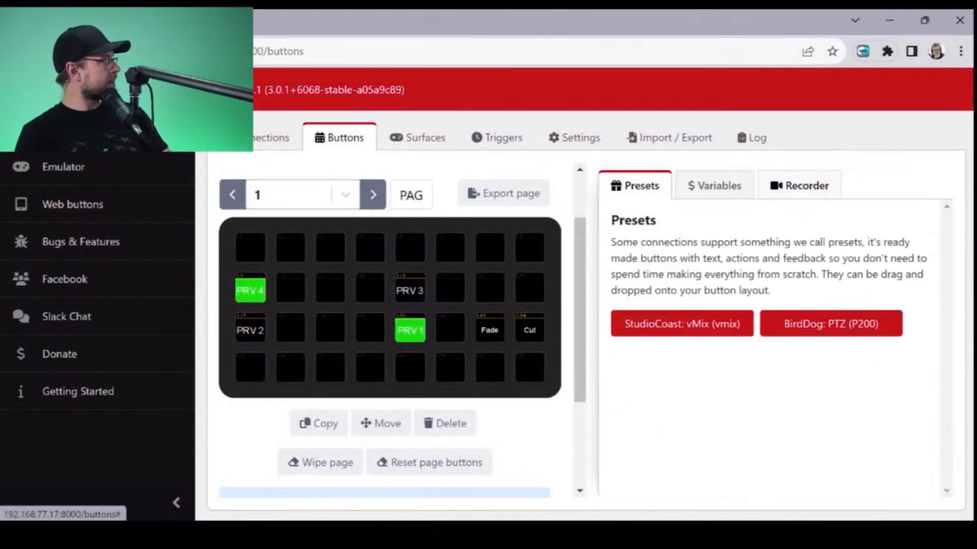
pyautogui.click(490, 329)
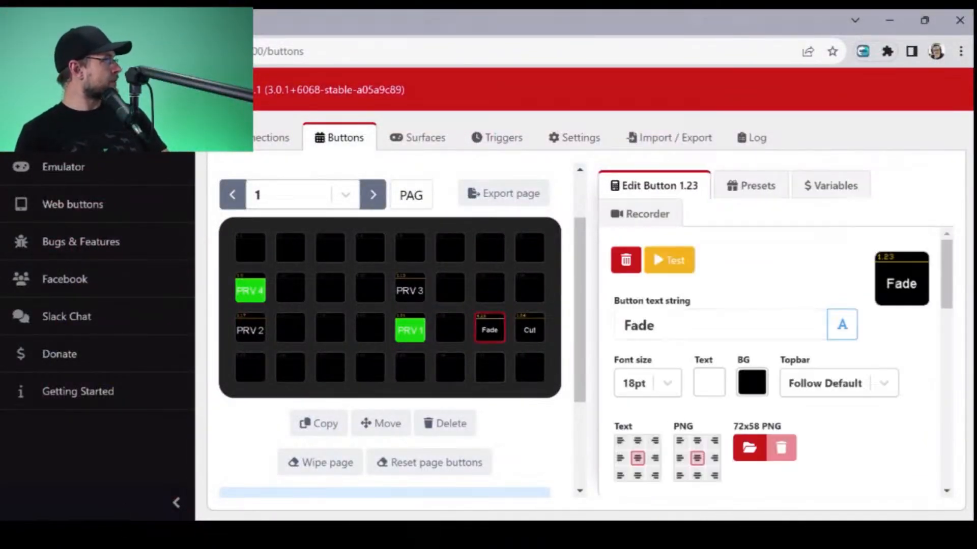
pyautogui.scroll(-4, 773, 356)
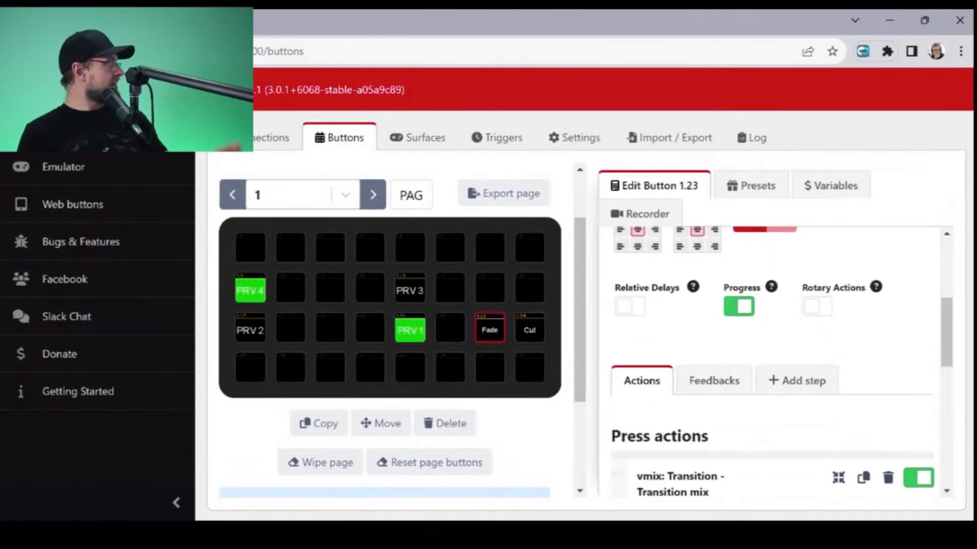
pyautogui.click(713, 385)
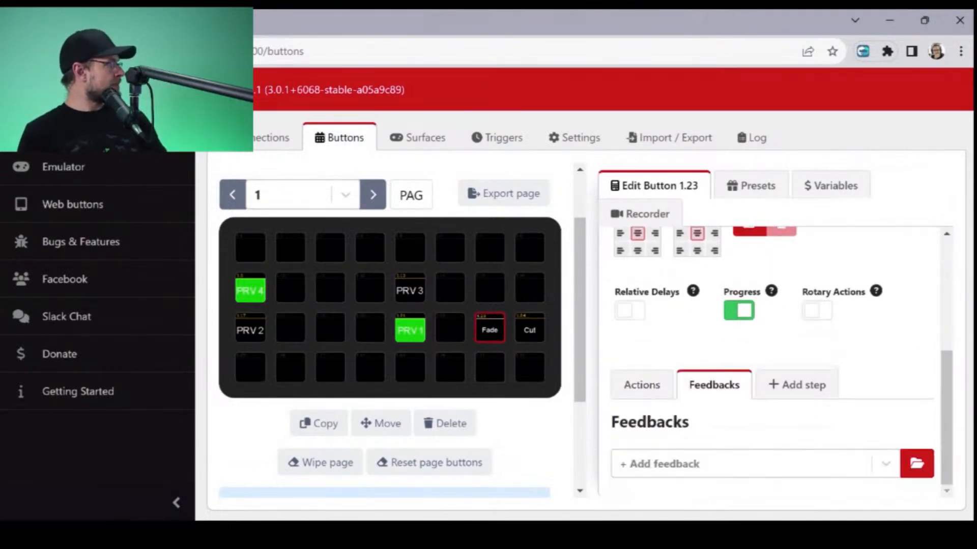
pyautogui.click(741, 463)
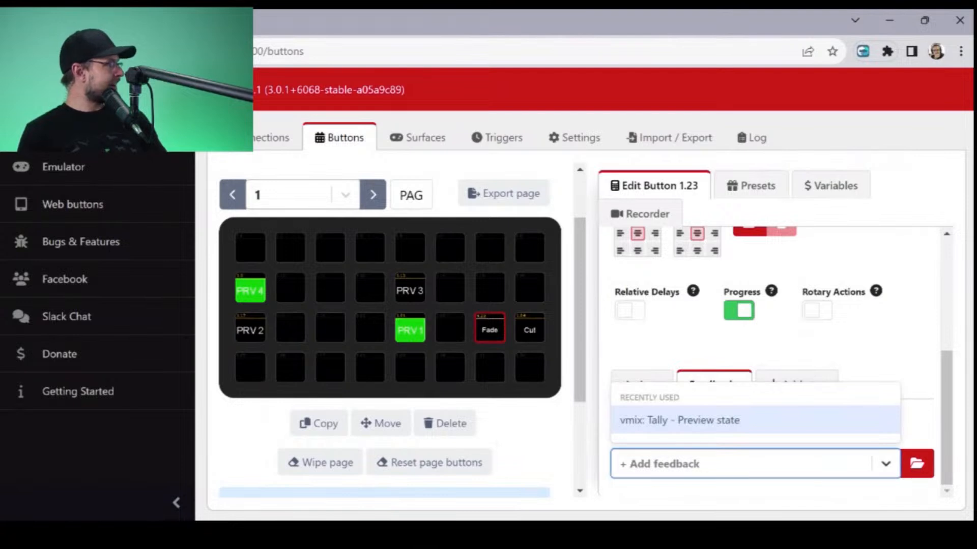
pyautogui.click(917, 464)
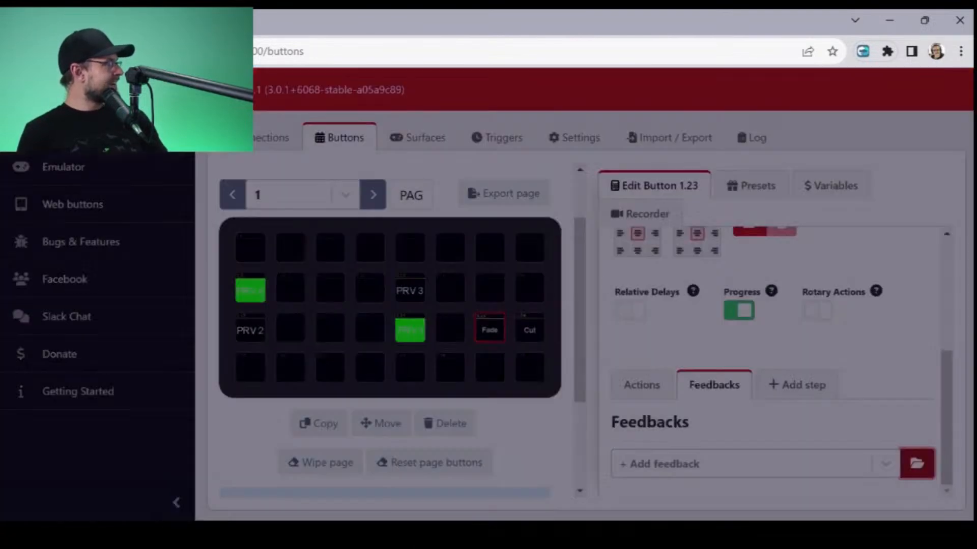
pyautogui.click(326, 252)
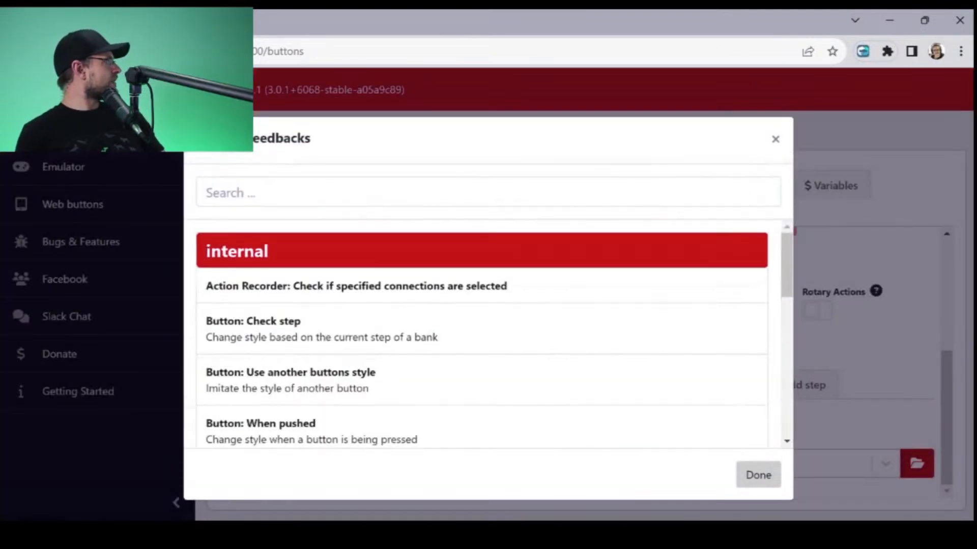
pyautogui.scroll(-2, 478, 341)
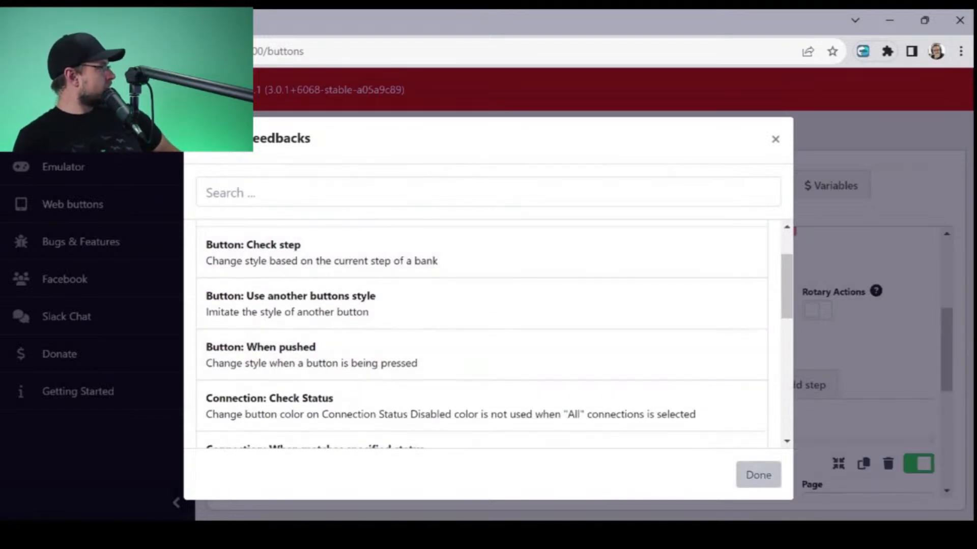
pyautogui.click(758, 475)
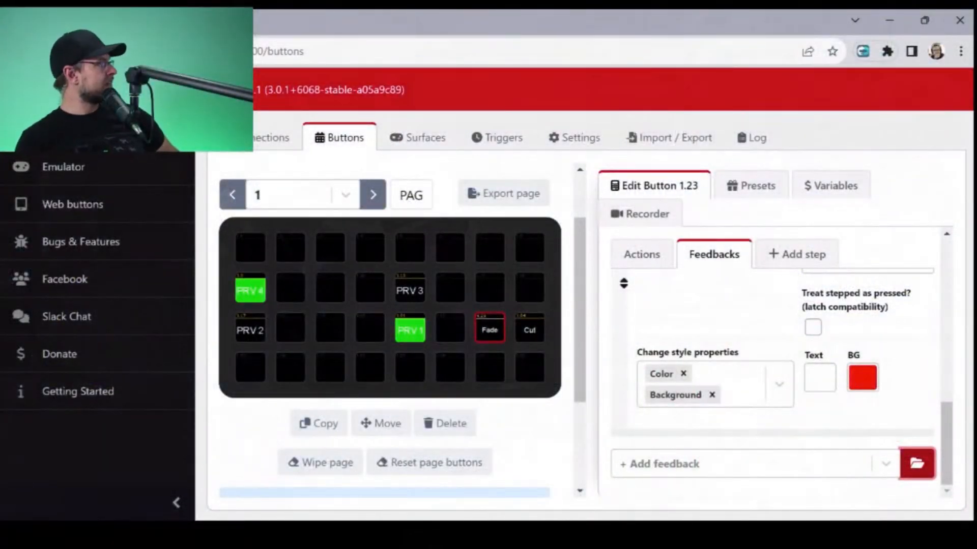
# - Set the background color of the Fade button's When pushed feedback to blue
pyautogui.scroll(3, 773, 382)
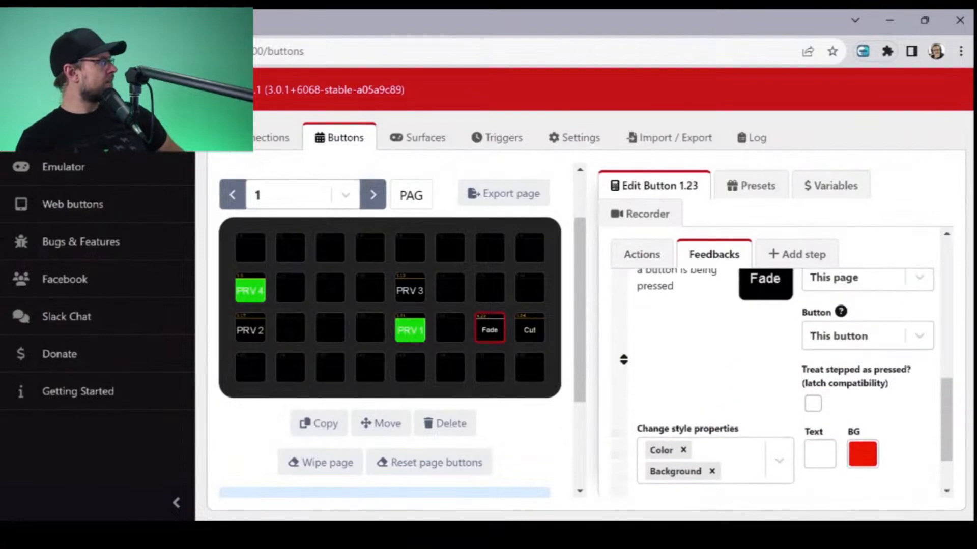
pyautogui.scroll(-3, 774, 382)
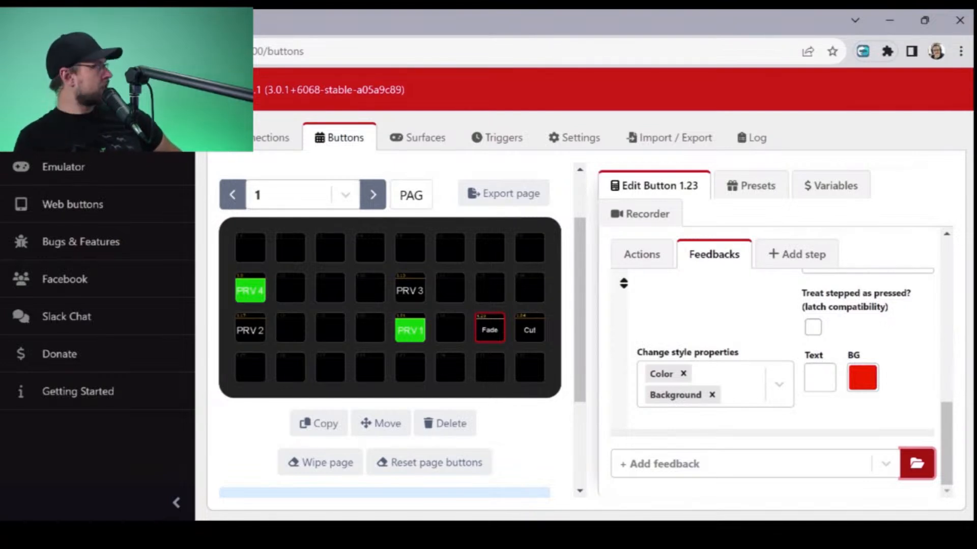
pyautogui.scroll(3, 773, 382)
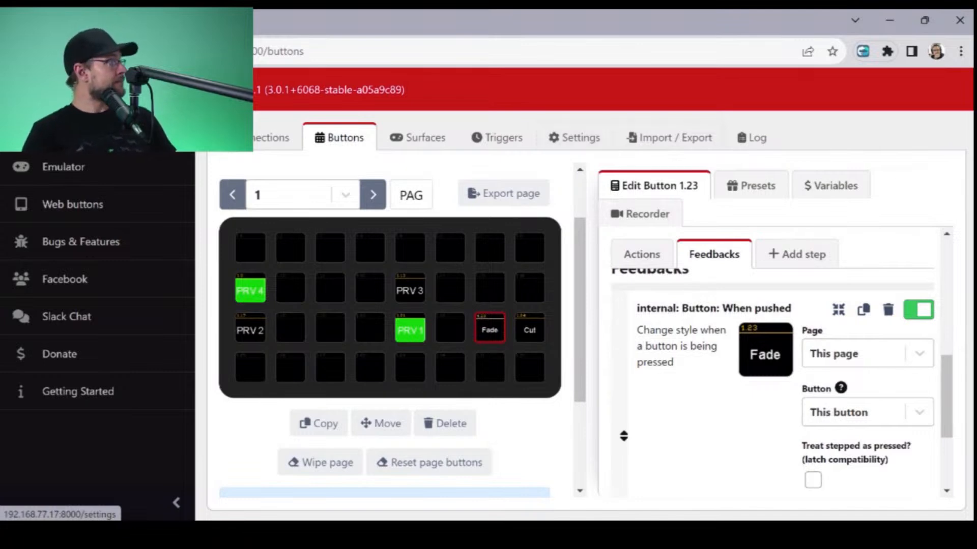
pyautogui.scroll(-3, 773, 382)
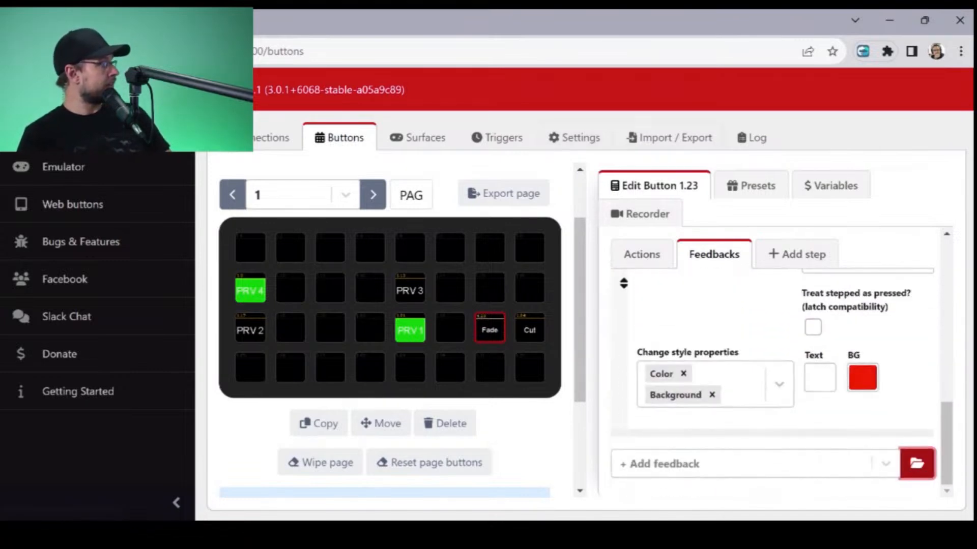
pyautogui.click(863, 380)
pyautogui.scroll(-3, 584, 315)
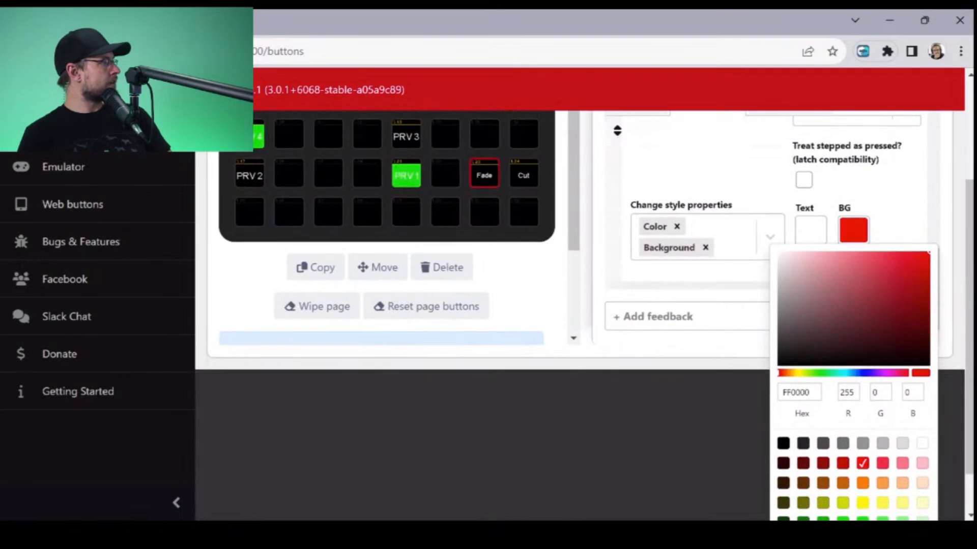
pyautogui.click(867, 373)
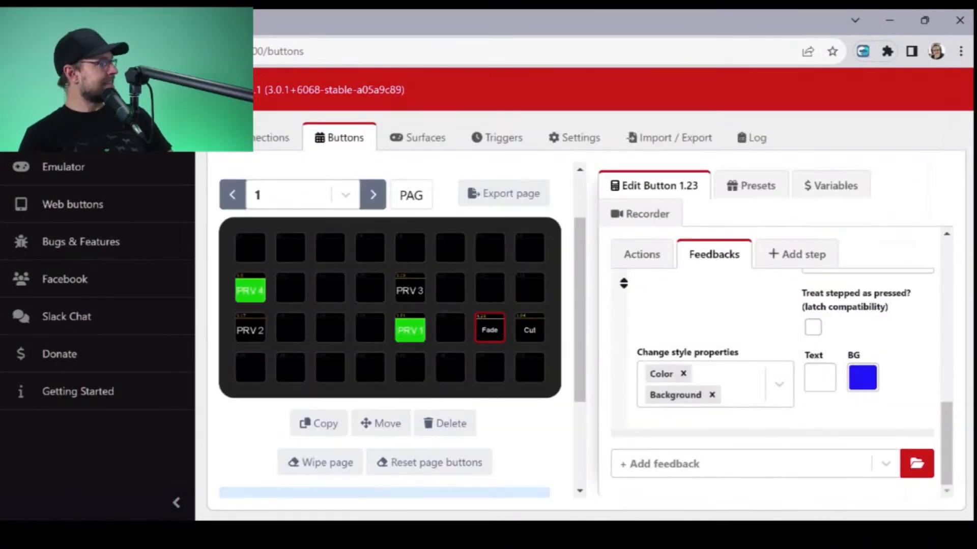
# - Add the internal Button: When pushed feedback to the Cut button
pyautogui.scroll(3, 773, 356)
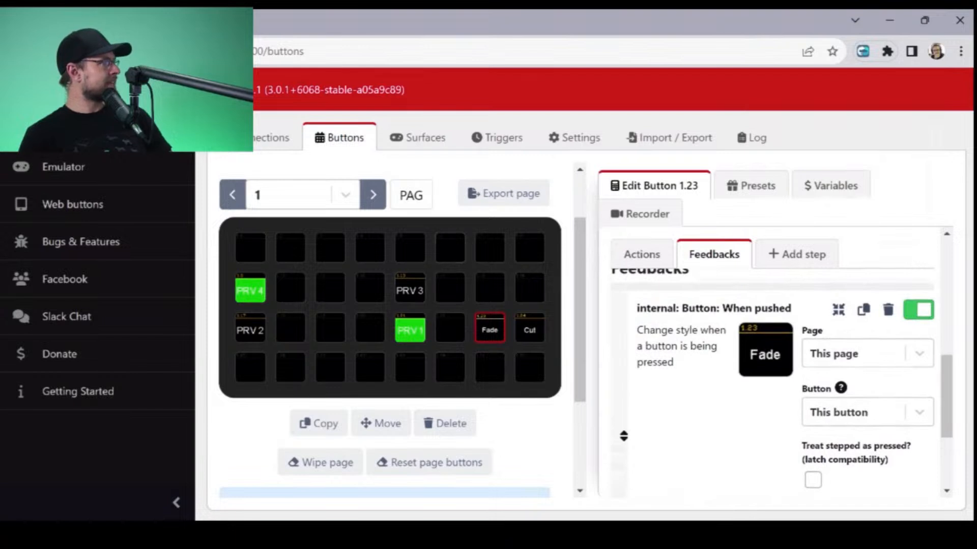
pyautogui.click(529, 328)
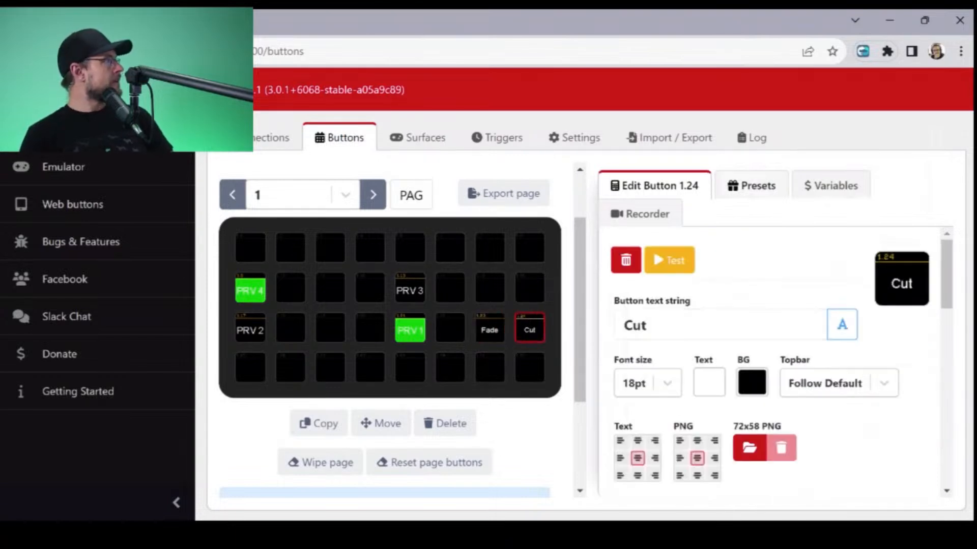
pyautogui.scroll(-4, 773, 356)
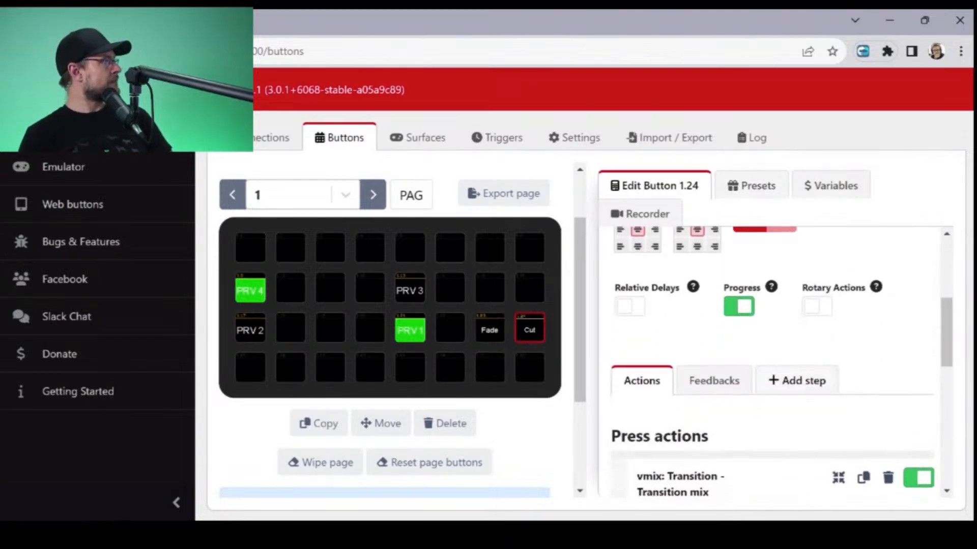
pyautogui.click(713, 380)
pyautogui.click(722, 464)
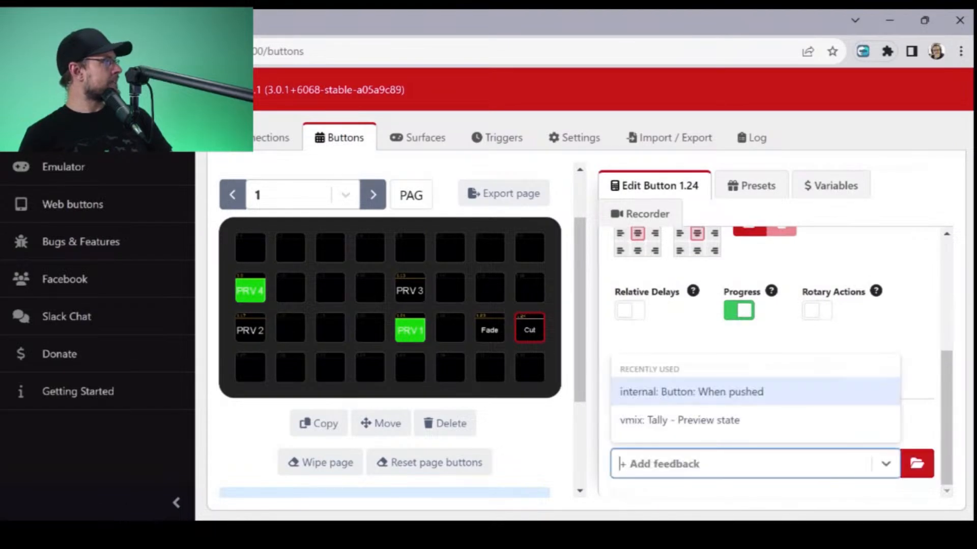
pyautogui.click(712, 392)
# - Set the background color of the Cut button's When pushed feedback to the pure blue preset swatch
pyautogui.scroll(-3, 773, 384)
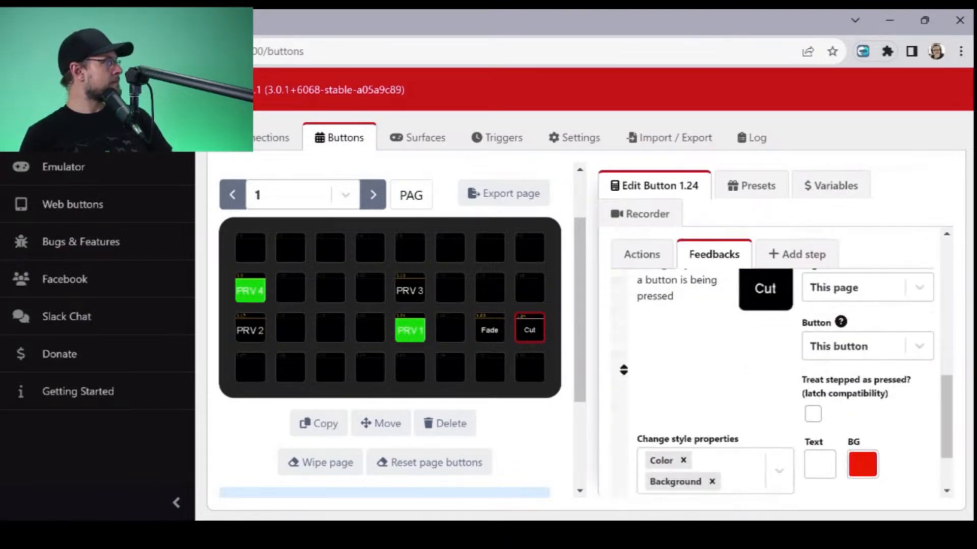
pyautogui.click(863, 455)
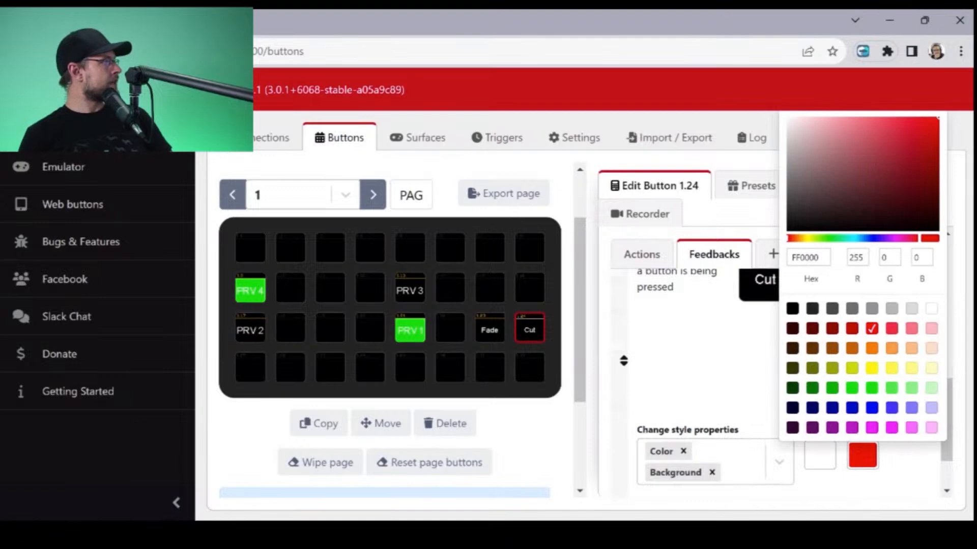
pyautogui.click(871, 408)
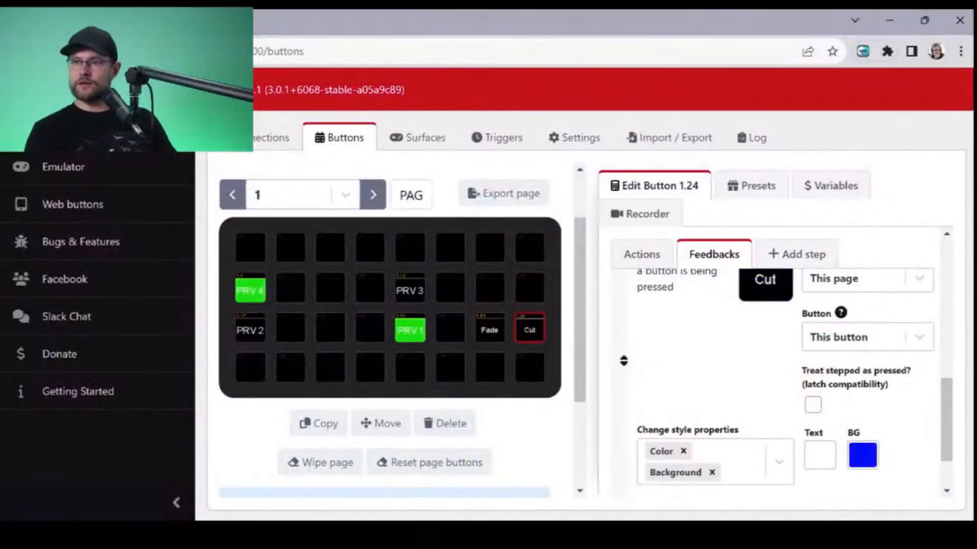
# - Set the background color of the Fade button's When pushed feedback to the preset blue 0000FF
pyautogui.click(489, 329)
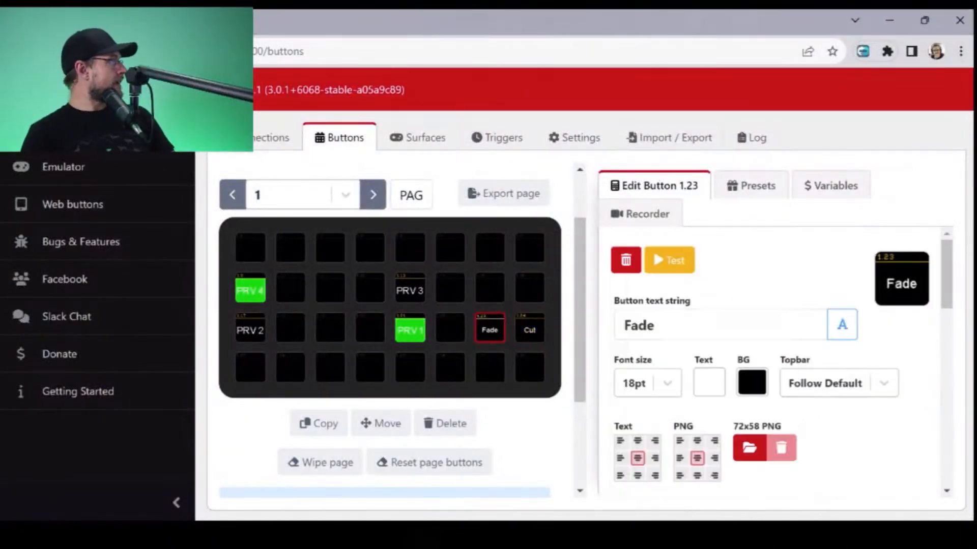
pyautogui.scroll(-4, 773, 362)
pyautogui.scroll(-3, 773, 362)
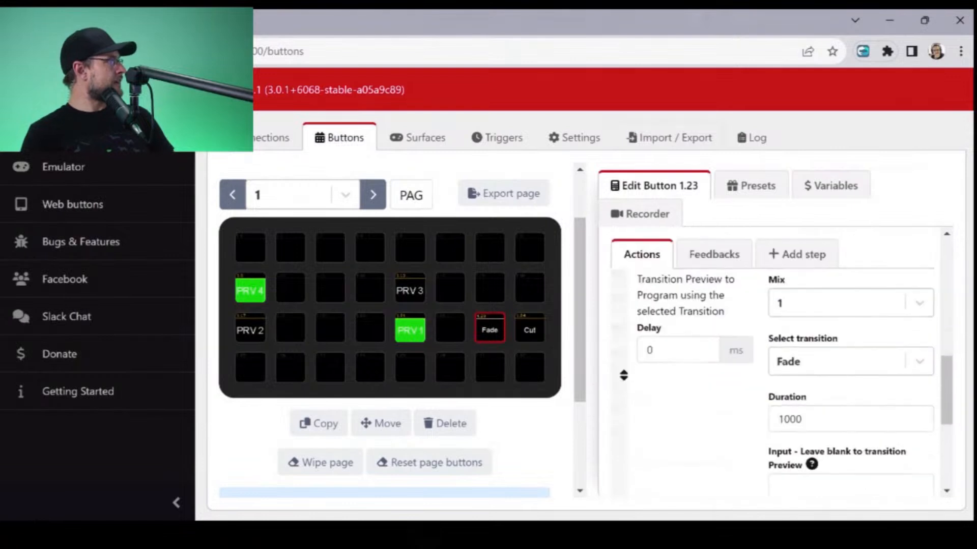
pyautogui.click(714, 254)
pyautogui.scroll(-3, 773, 362)
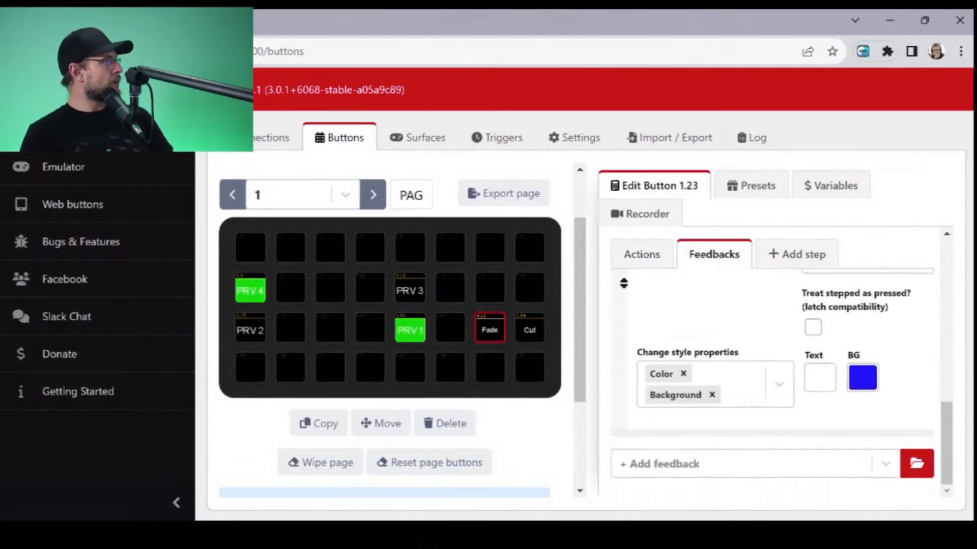
pyautogui.click(861, 382)
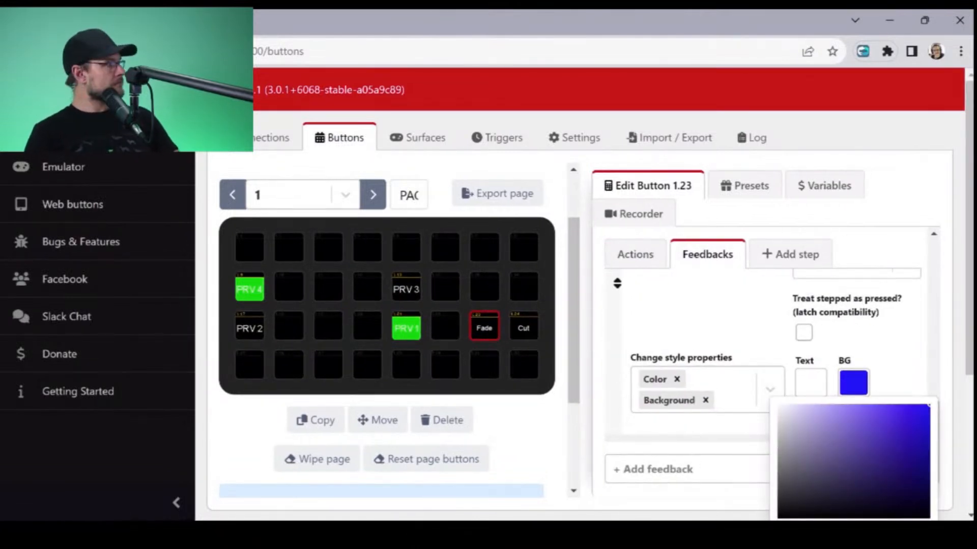
pyautogui.click(712, 318)
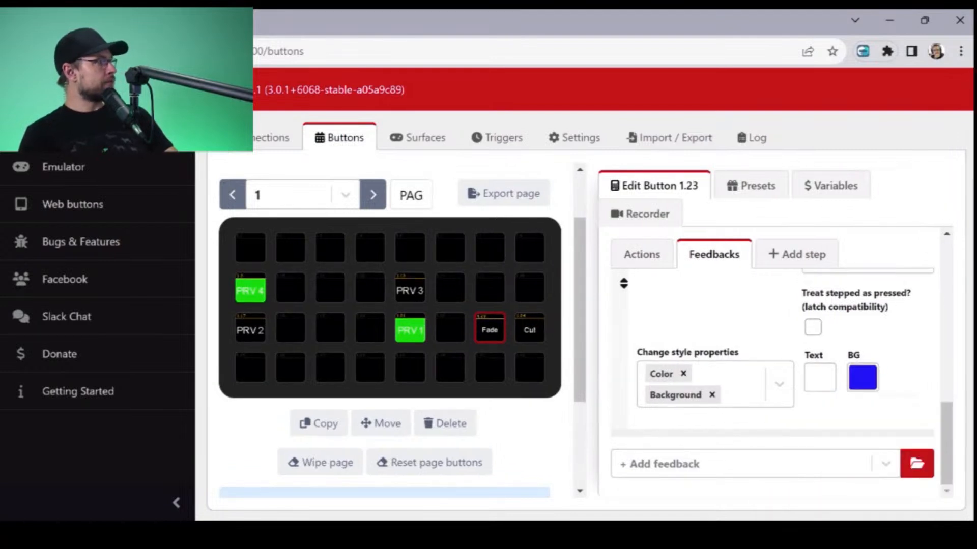
pyautogui.click(862, 378)
pyautogui.scroll(-5, 862, 378)
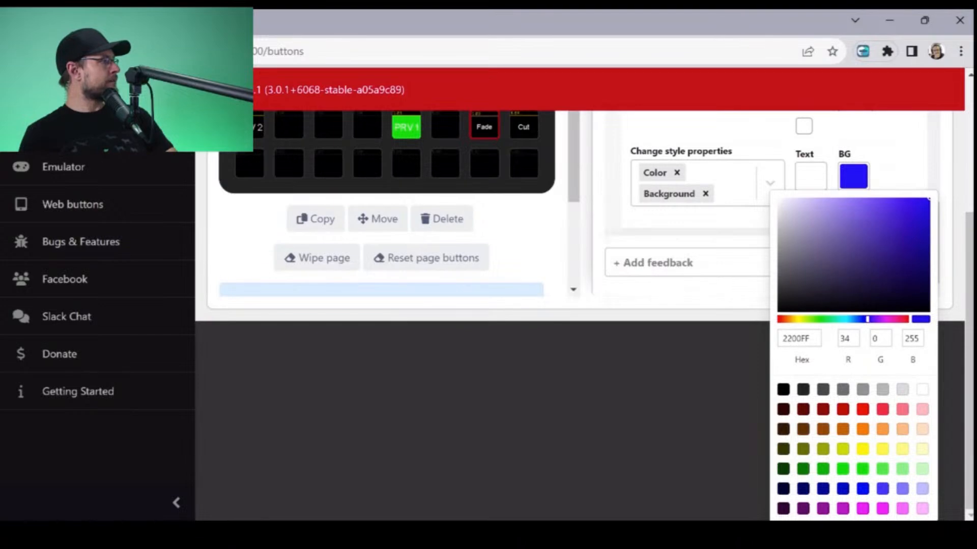
pyautogui.click(862, 489)
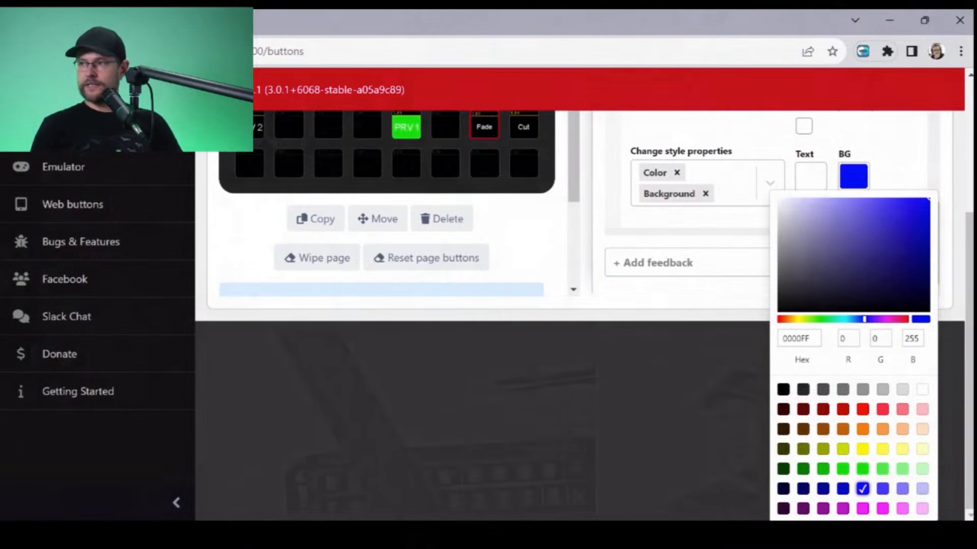
pyautogui.press('Escape')
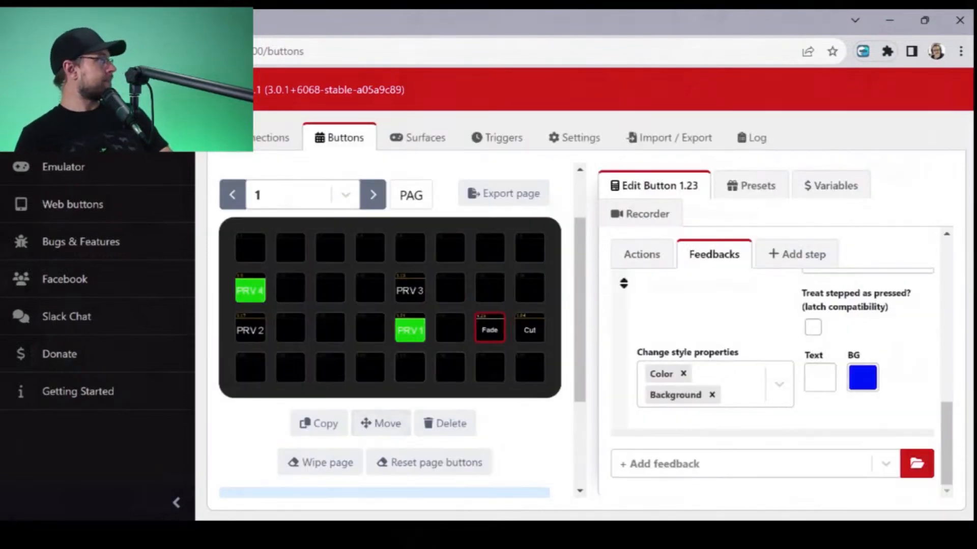
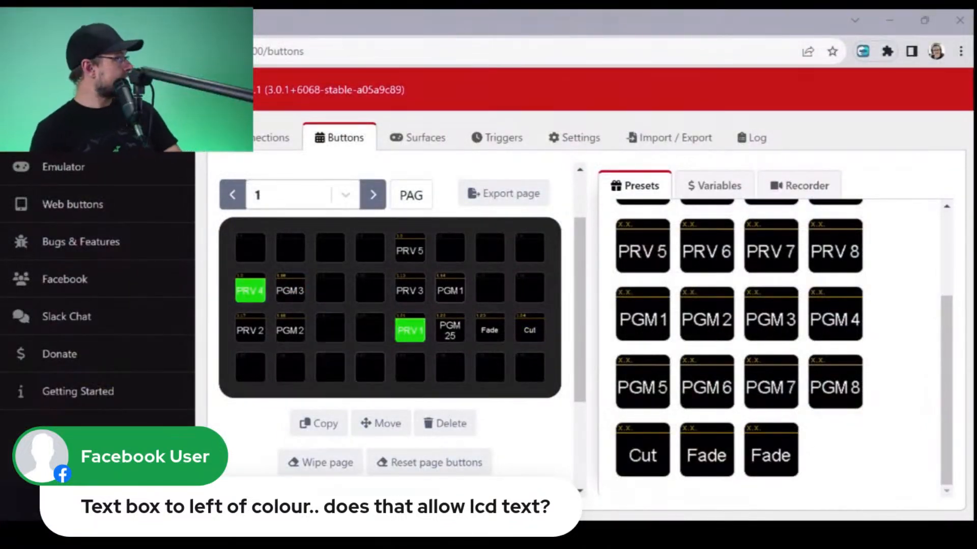
# - Try a two-word sample phrase as the text of the Fade button
pyautogui.click(490, 329)
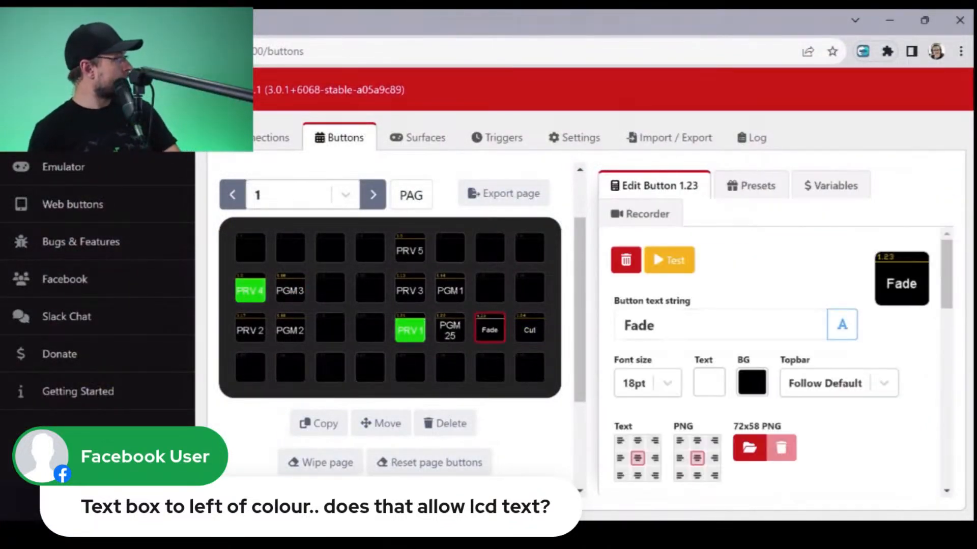
pyautogui.doubleClick(639, 326)
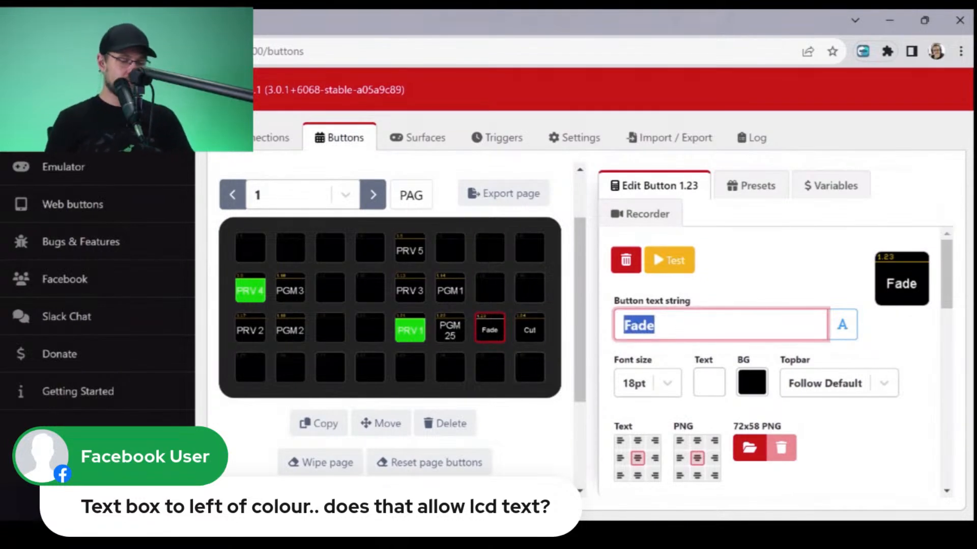
pyautogui.write('Joe')
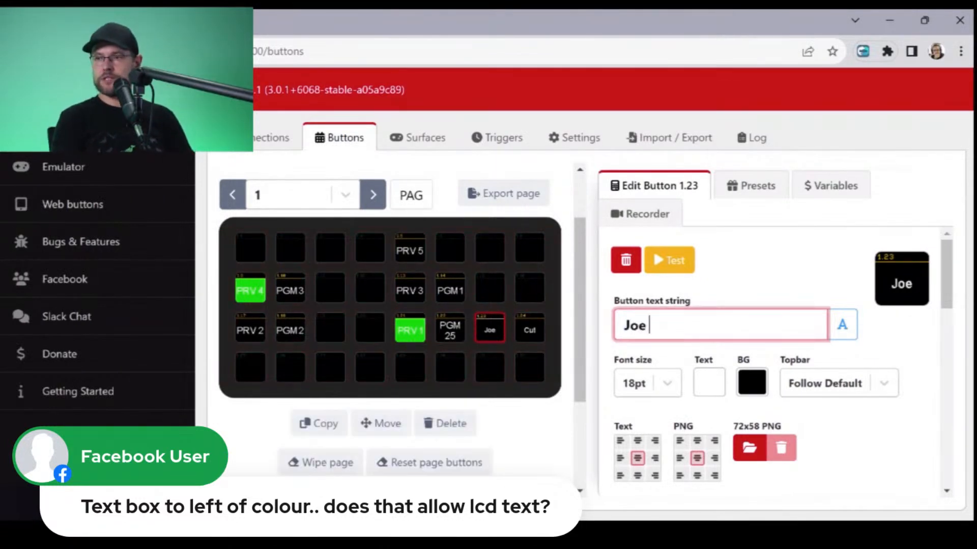
pyautogui.write('s')
pyautogui.press('BackSpace')
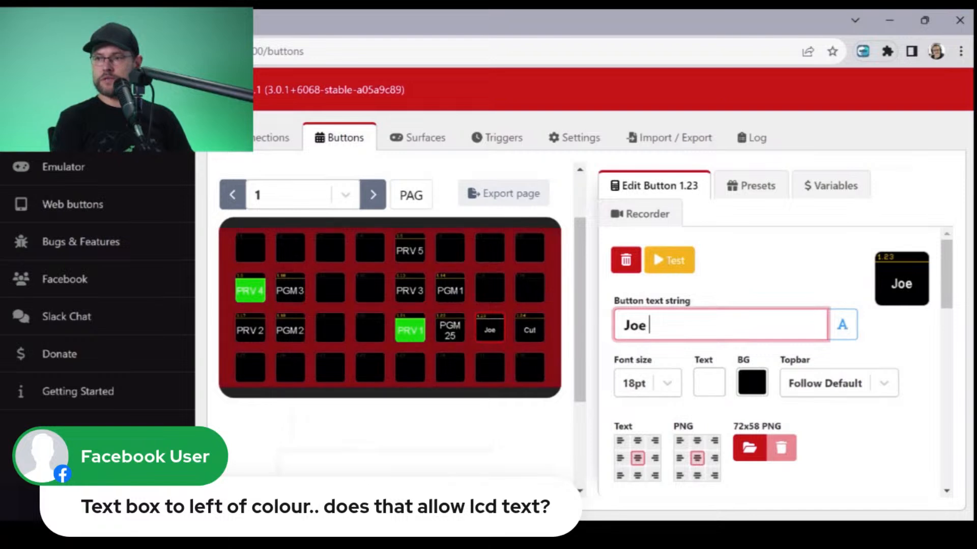
pyautogui.write('Smells')
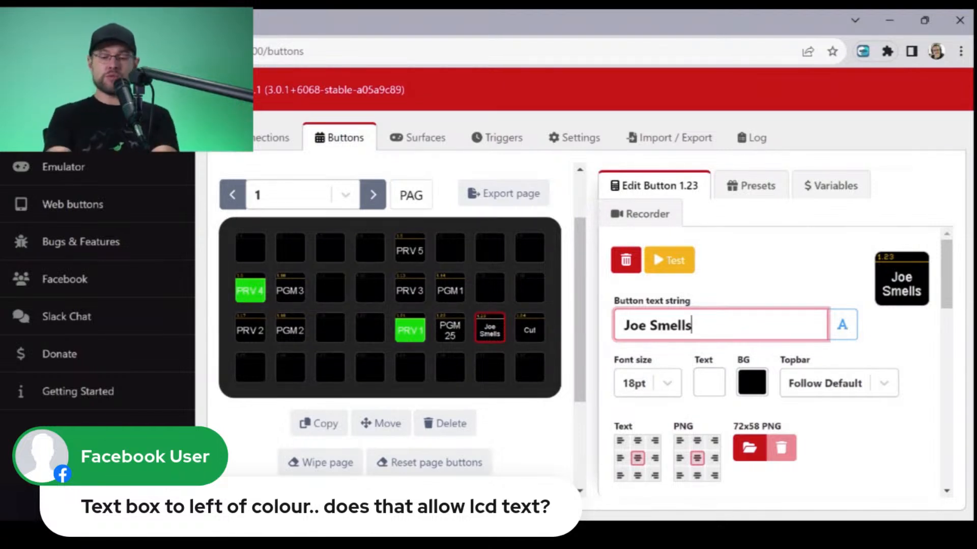
# - Change the text of button 1.23 to FADE in capitals
pyautogui.hotkey('shift', 'Home')
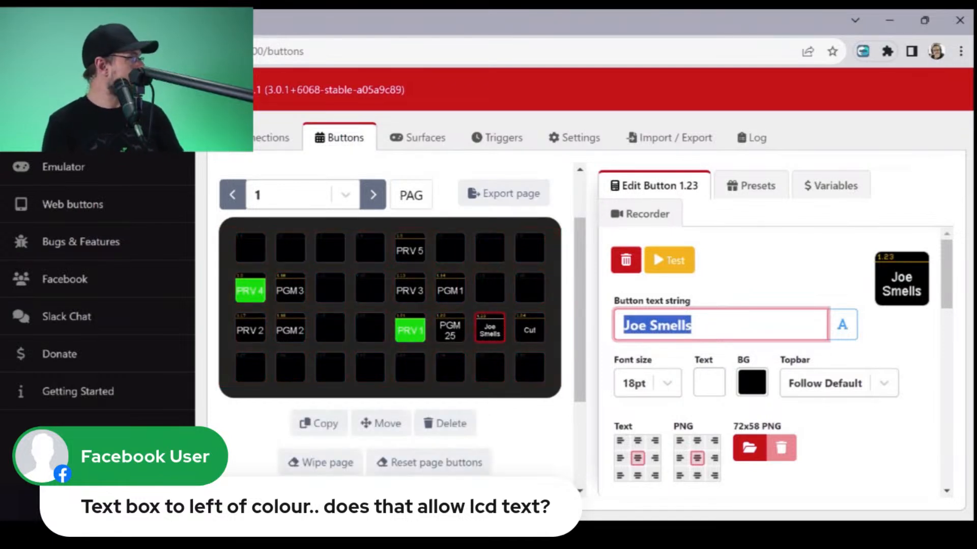
pyautogui.write('Fade')
pyautogui.hotkey('shift', 'Left')
pyautogui.hotkey('shift', 'Left')
pyautogui.hotkey('shift', 'Left')
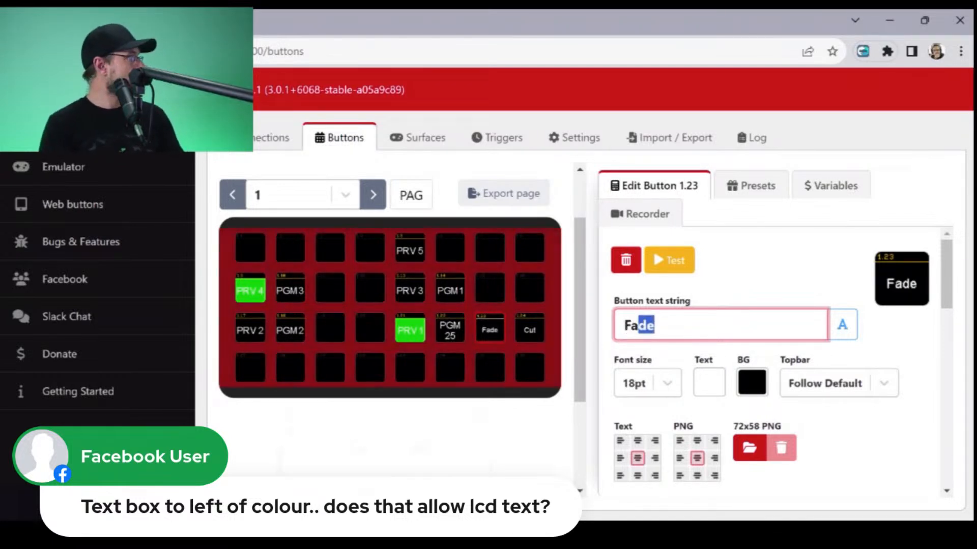
pyautogui.write('ADE')
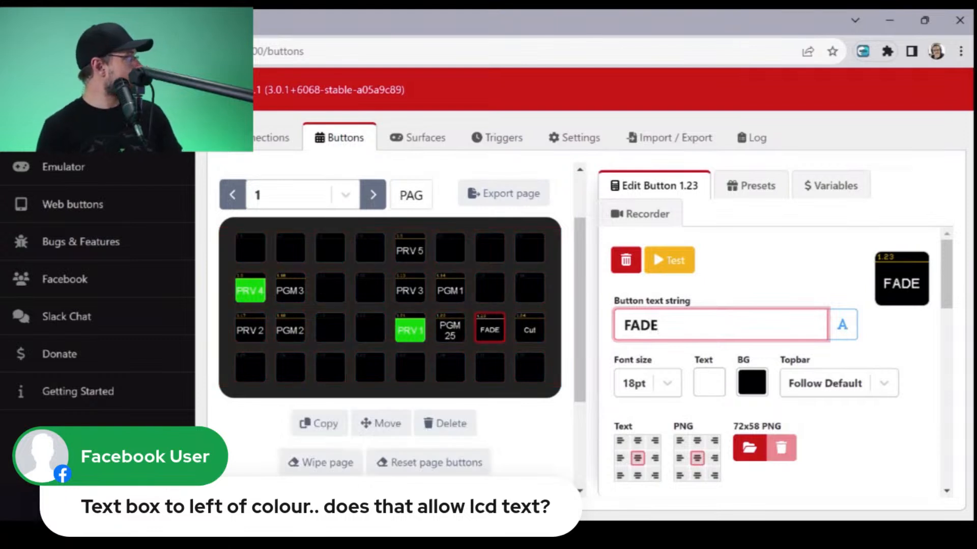
# - Change the Cut button's text to CUT in capitals
pyautogui.click(529, 329)
pyautogui.moveTo(652, 325); pyautogui.dragTo(622, 326)
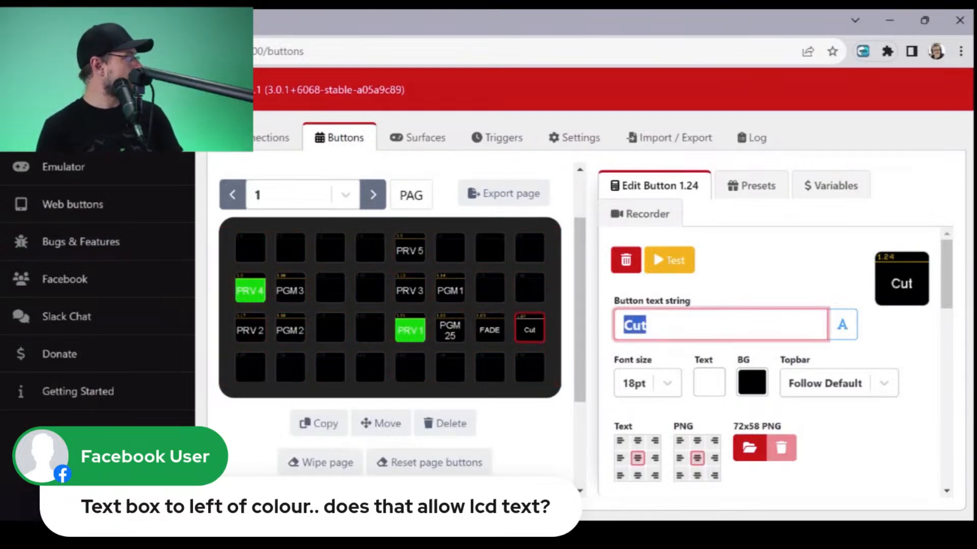
pyautogui.write('CUT')
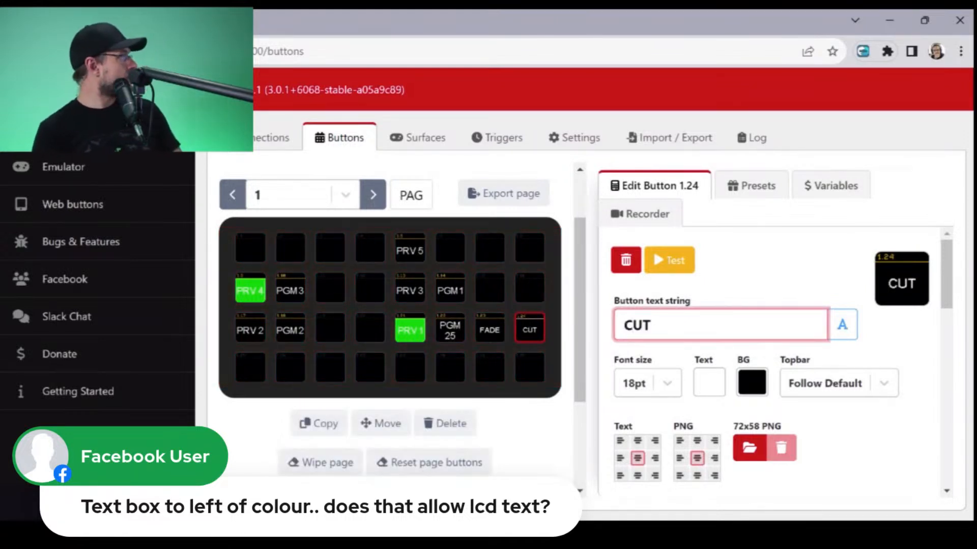
pyautogui.click(753, 272)
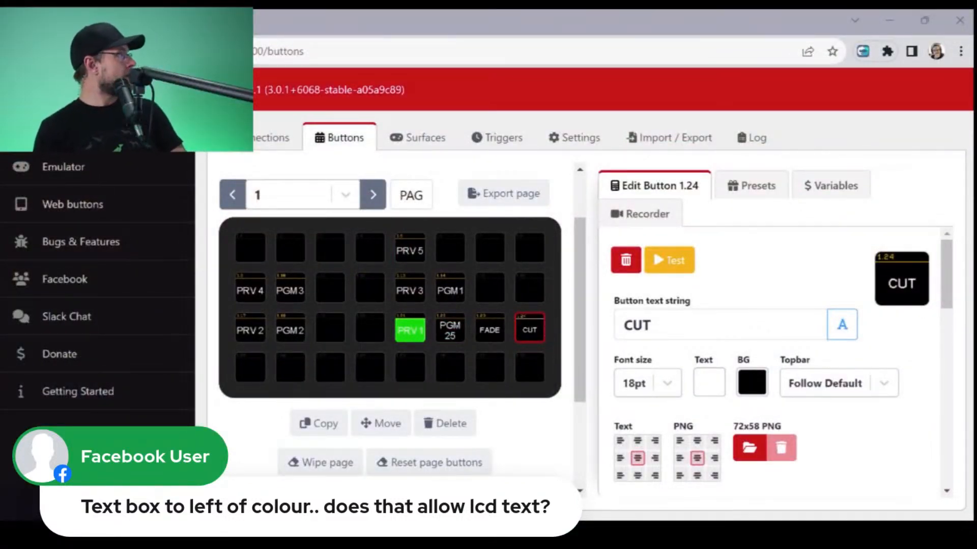
# - Place the vMix Mix 1 preset PRV 5 on the empty button 1.6, beside the existing PRV 5 button
pyautogui.click(767, 185)
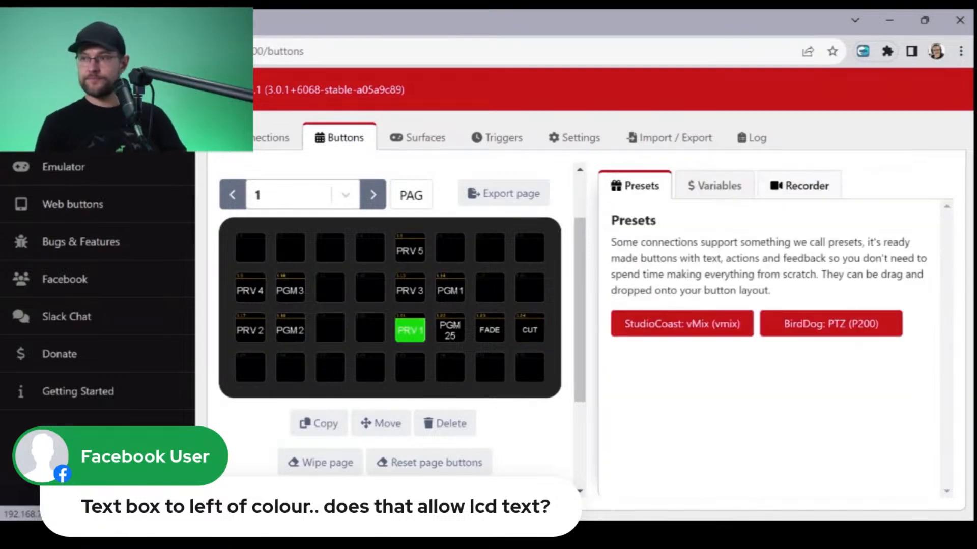
pyautogui.click(722, 322)
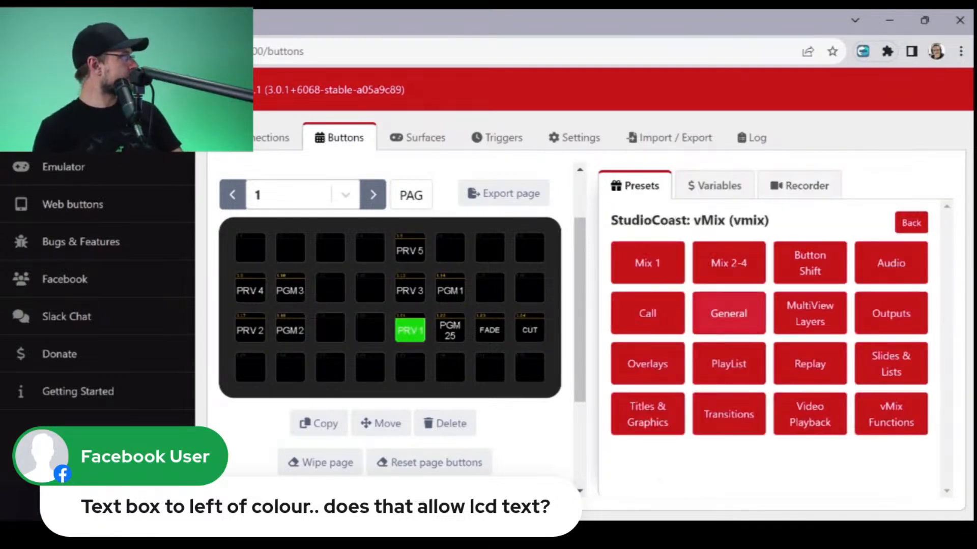
pyautogui.click(647, 263)
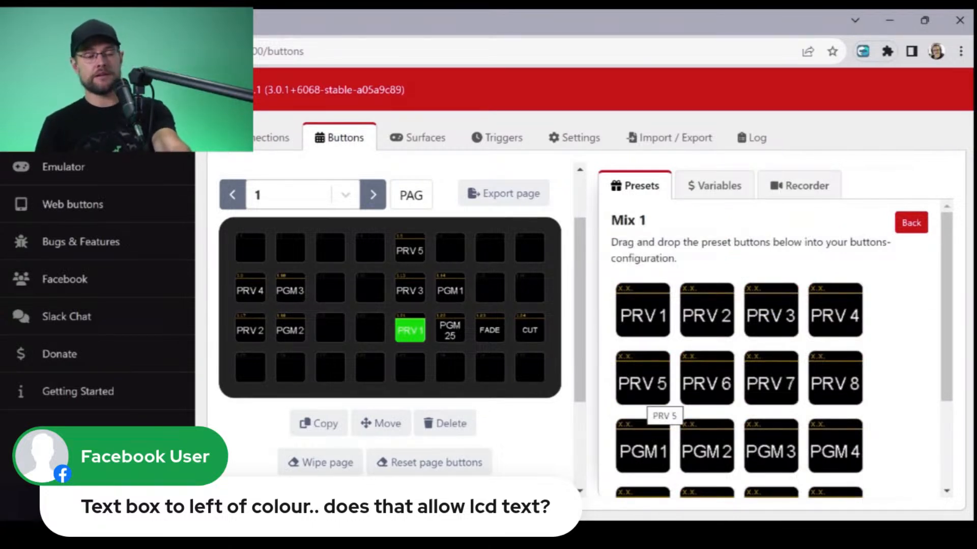
pyautogui.moveTo(642, 381); pyautogui.dragTo(450, 250)
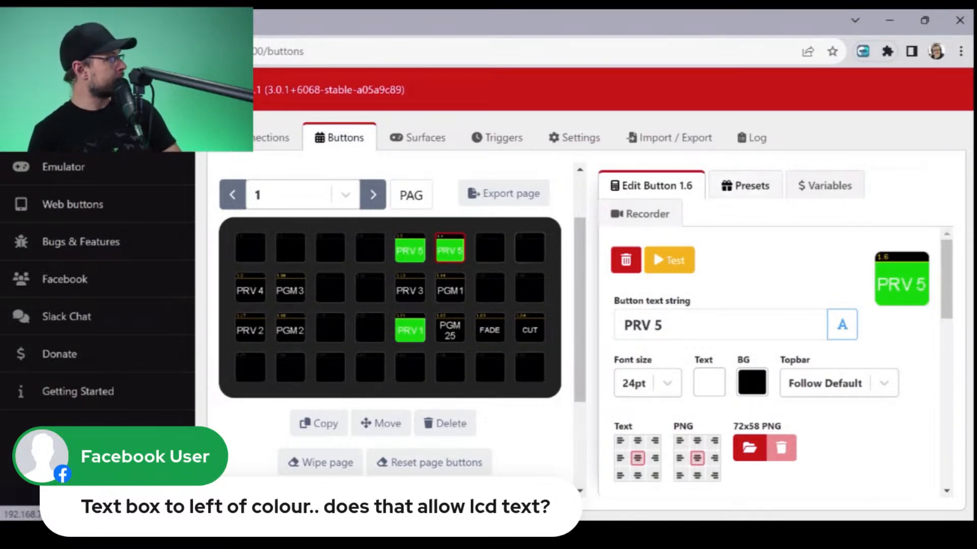
# - Replace button 1.6 with the vMix Mix 1 preset PGM 5
pyautogui.click(745, 186)
pyautogui.click(707, 324)
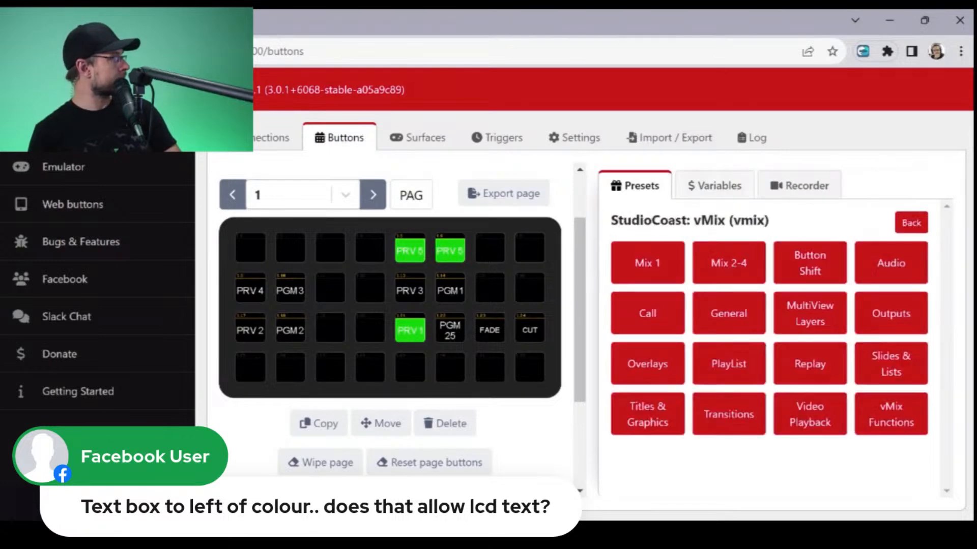
pyautogui.click(647, 262)
pyautogui.scroll(-3, 774, 346)
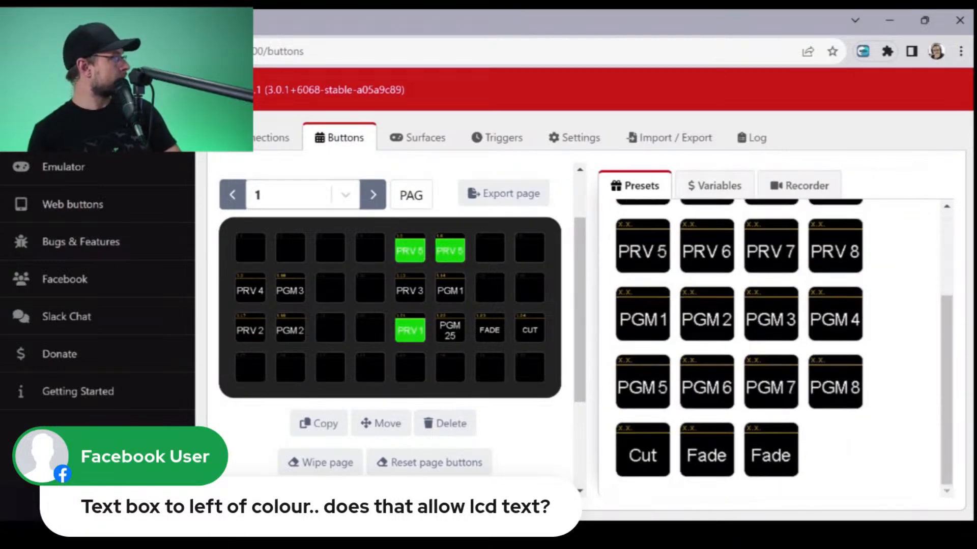
pyautogui.moveTo(643, 387); pyautogui.dragTo(449, 250)
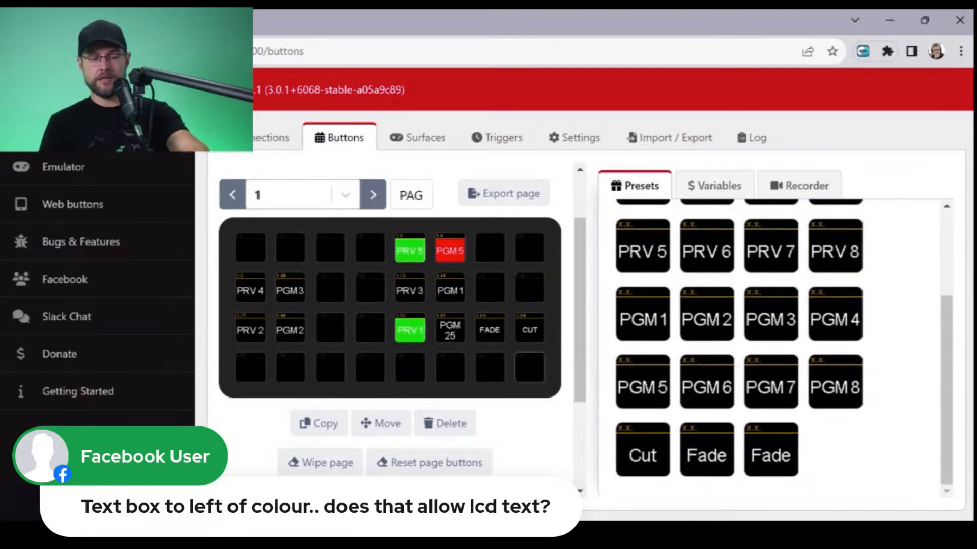
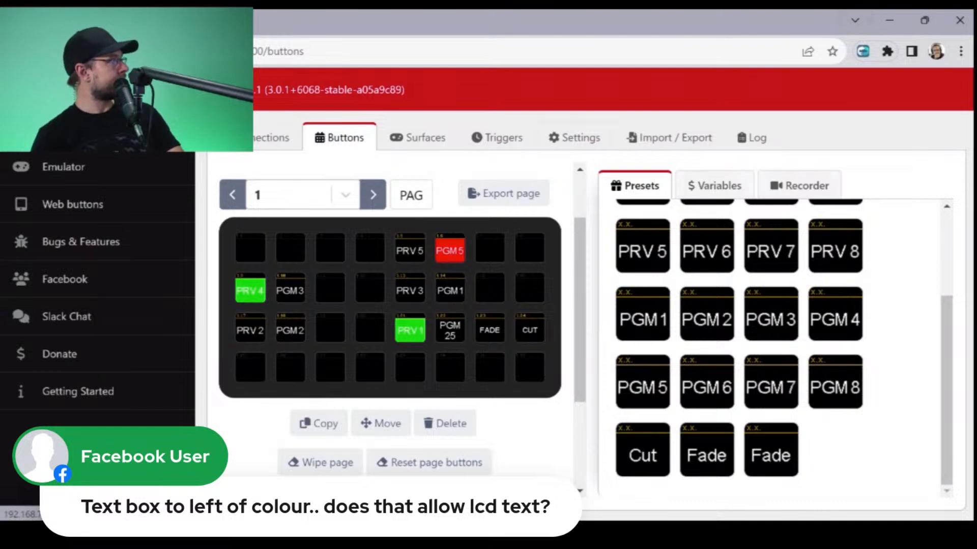
# - Place the vMix Overlays preset PGM OVL 1 on empty button 1.19, beside PGM 2, and replace it with OVL 1 In
pyautogui.scroll(3, 773, 346)
pyautogui.click(911, 222)
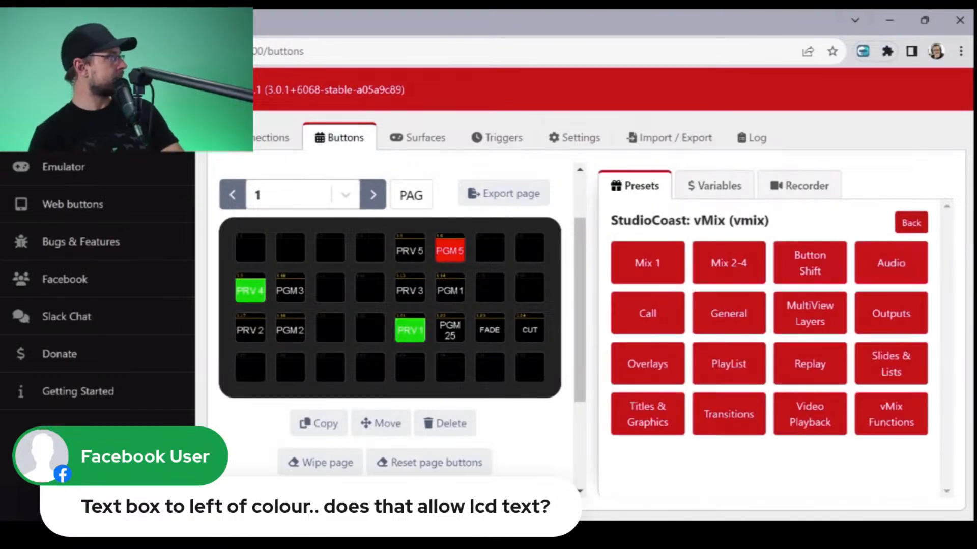
pyautogui.click(647, 364)
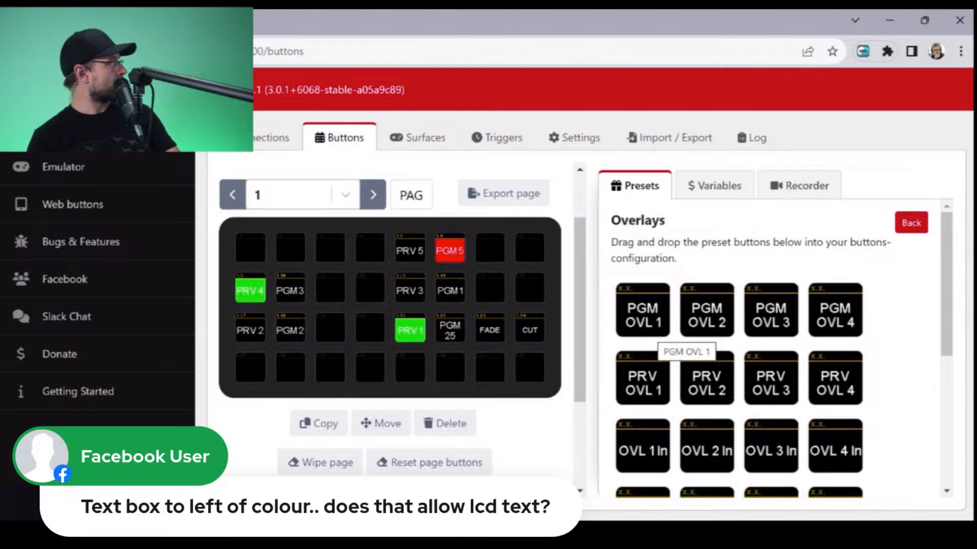
pyautogui.moveTo(661, 333); pyautogui.dragTo(330, 330)
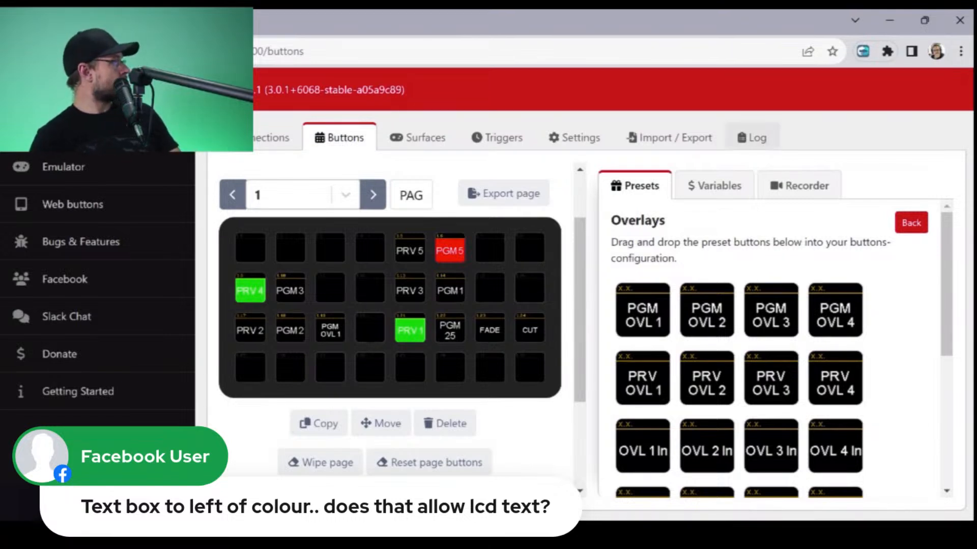
pyautogui.moveTo(643, 446); pyautogui.dragTo(330, 330)
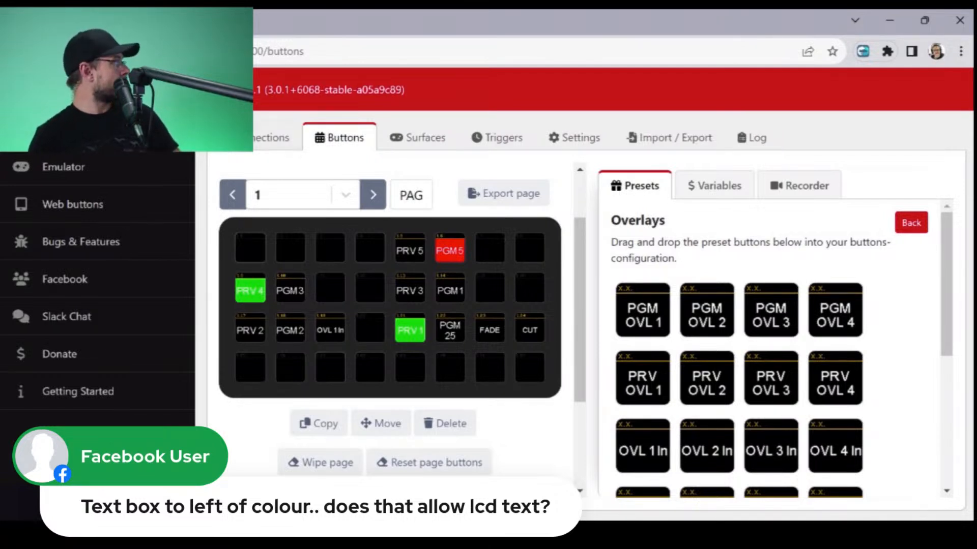
# - Set the overlay function of button 1.19's press action to Toggle Overlay 1 on program
pyautogui.click(330, 328)
pyautogui.scroll(-3, 773, 362)
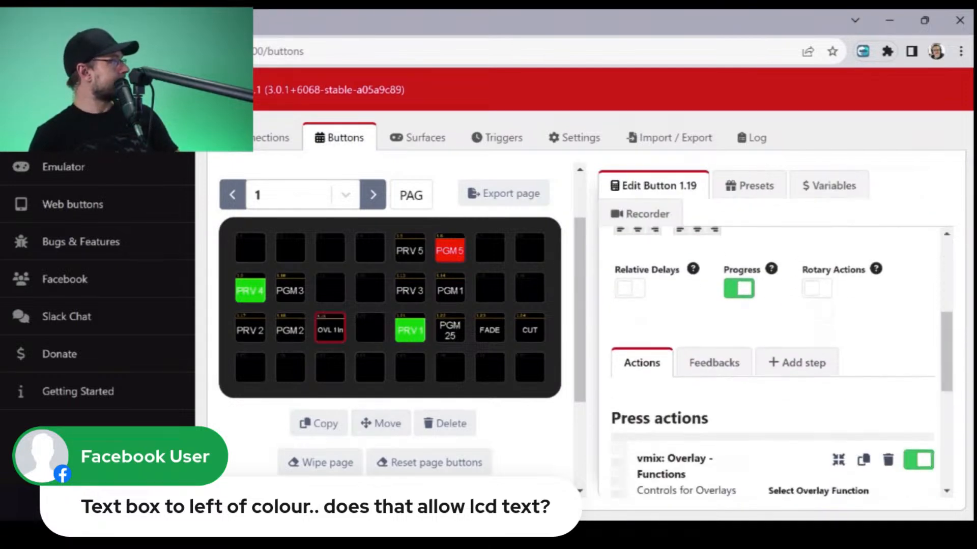
pyautogui.scroll(-1, 773, 362)
pyautogui.scroll(1, 774, 361)
pyautogui.scroll(-2, 773, 362)
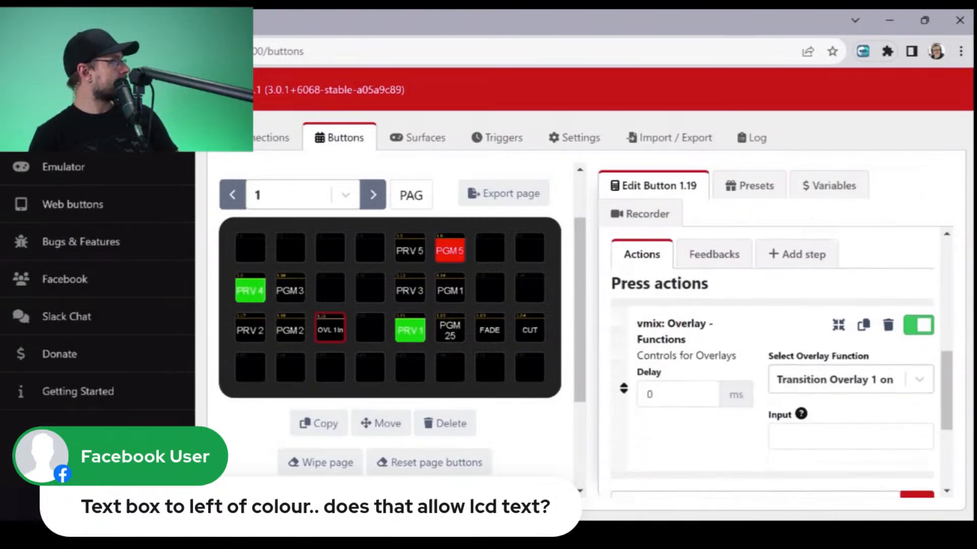
pyautogui.click(851, 380)
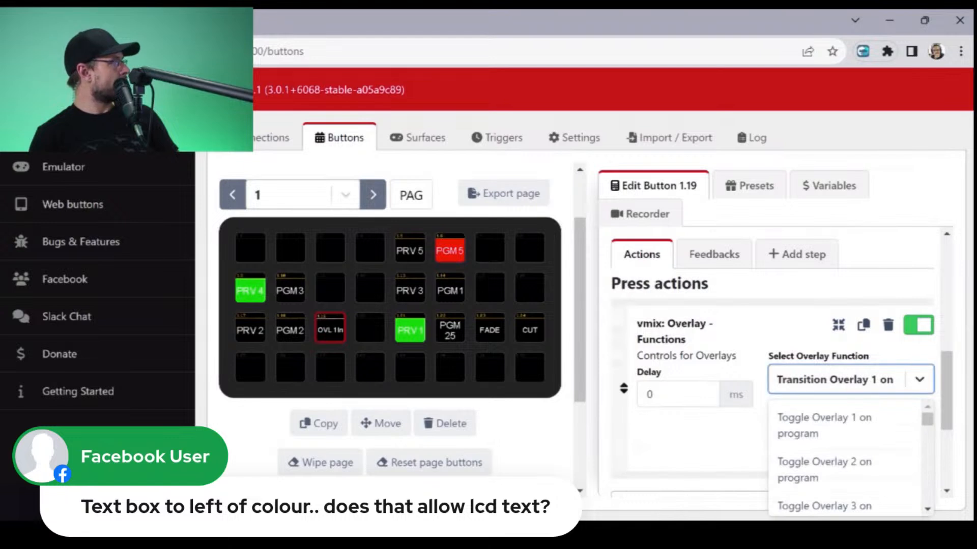
pyautogui.click(834, 425)
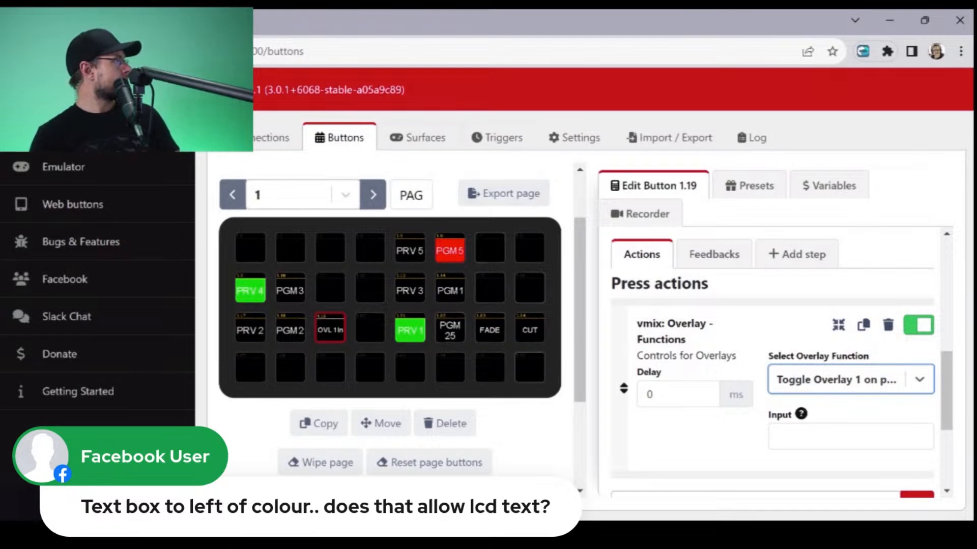
# - Clear the style, feedbacks and all actions of button 1.19
pyautogui.scroll(5, 773, 356)
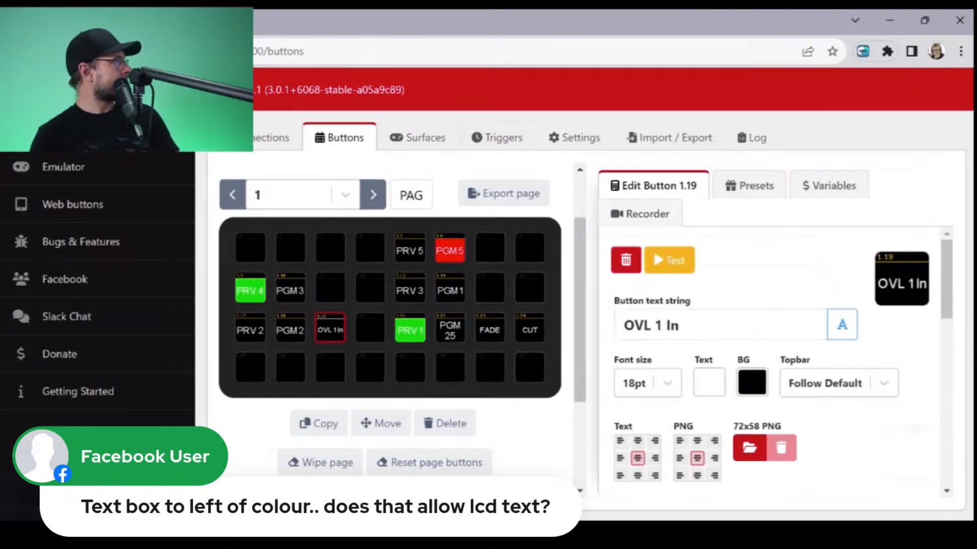
pyautogui.press('Delete')
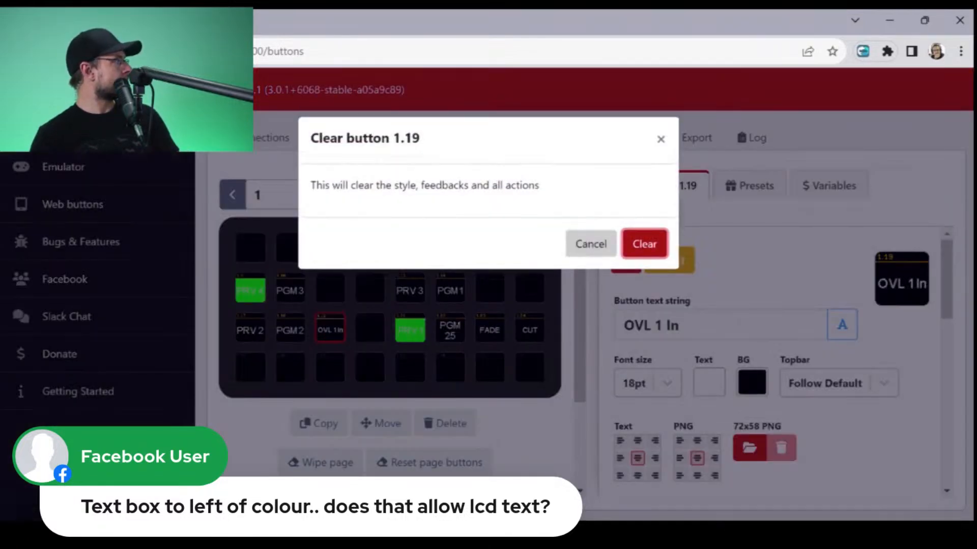
pyautogui.press('Return')
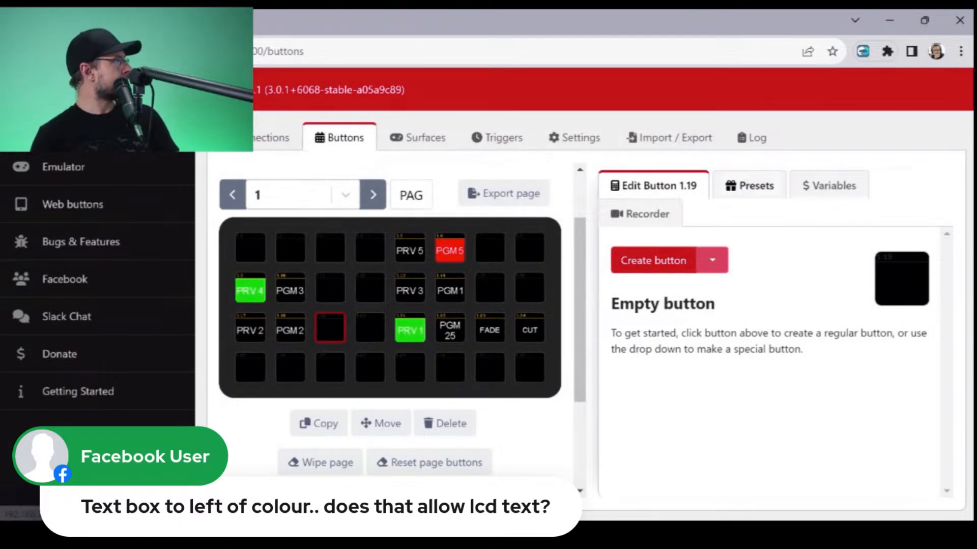
# - Place the vMix Overlays preset PGM OVL 1 on the empty button 1.19, beside PGM 2
pyautogui.click(766, 187)
pyautogui.click(728, 324)
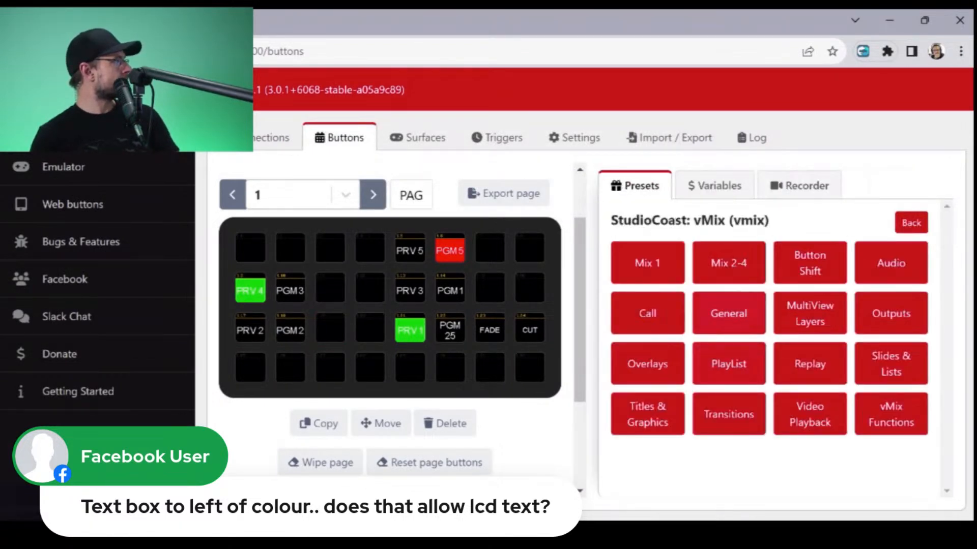
pyautogui.click(647, 364)
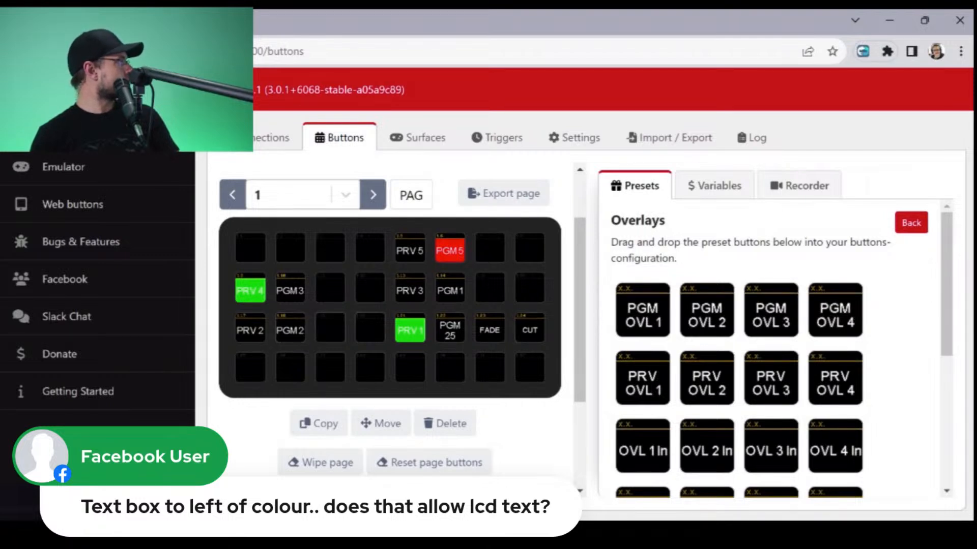
pyautogui.moveTo(642, 315); pyautogui.dragTo(330, 329)
# - Set the input of the PGM OVL 1 button's overlay press action to 31
pyautogui.click(330, 329)
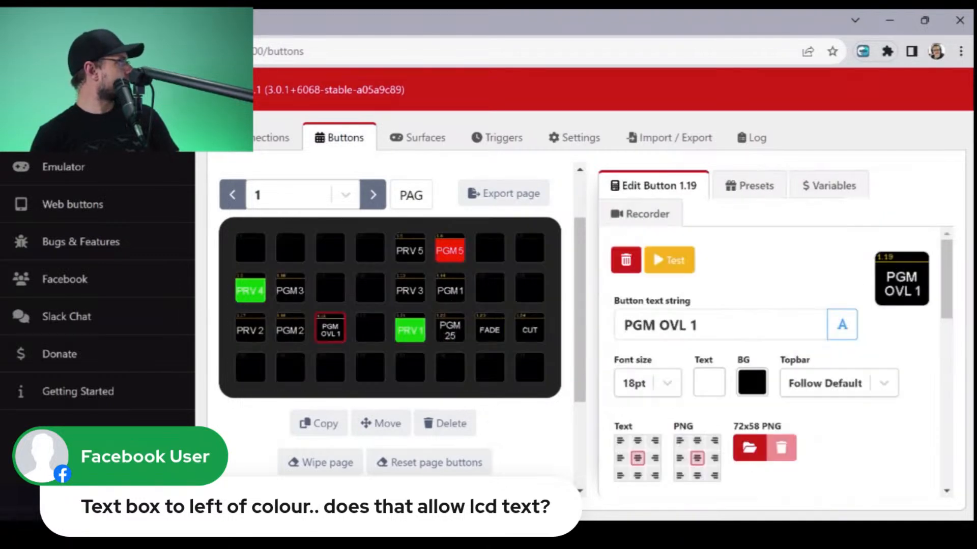
pyautogui.scroll(-6, 773, 356)
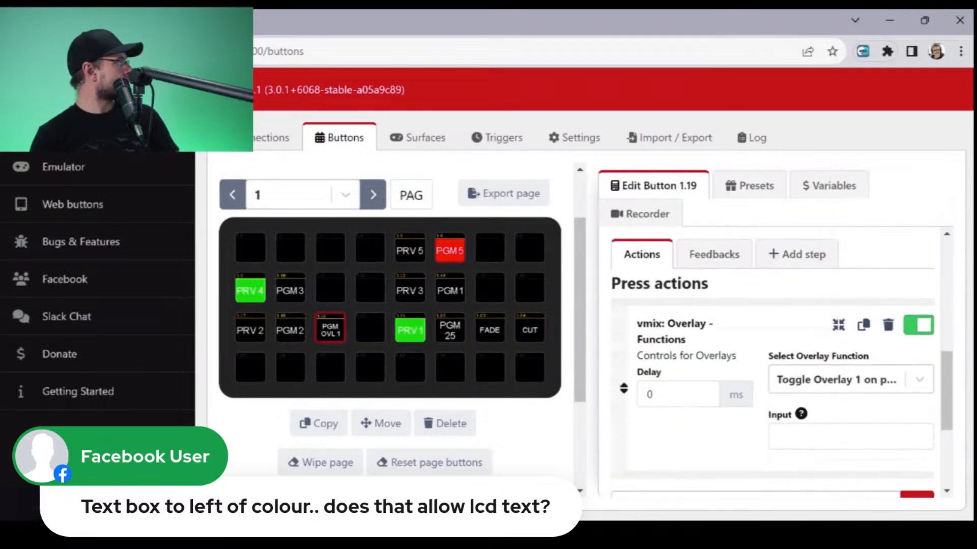
pyautogui.click(844, 380)
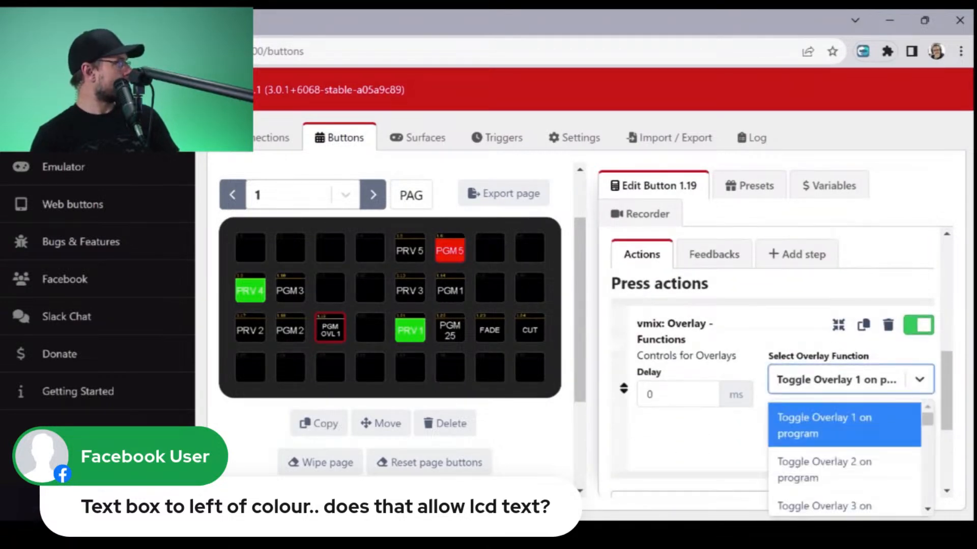
pyautogui.press('Escape')
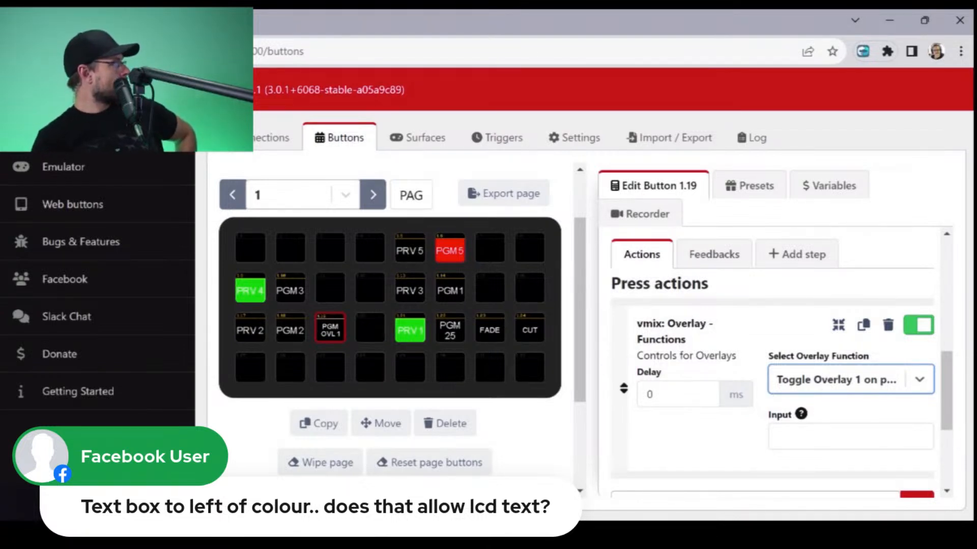
pyautogui.click(850, 437)
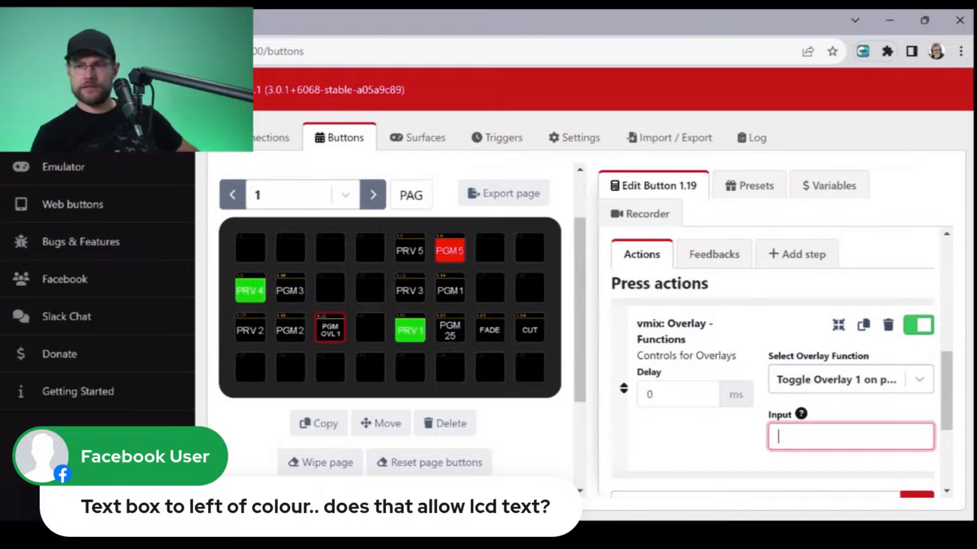
pyautogui.hotkey('alt', 'Tab')
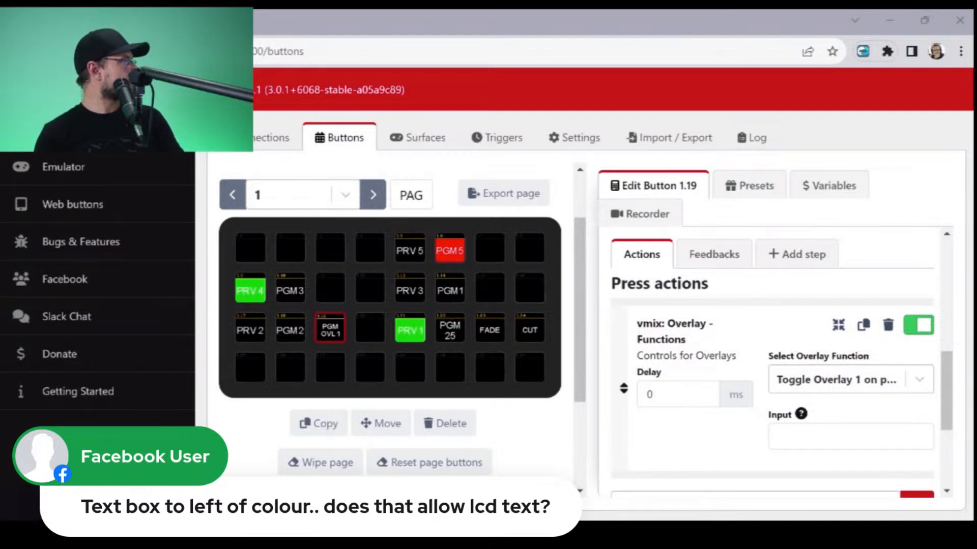
pyautogui.hotkey('alt', 'Tab')
pyautogui.write('31')
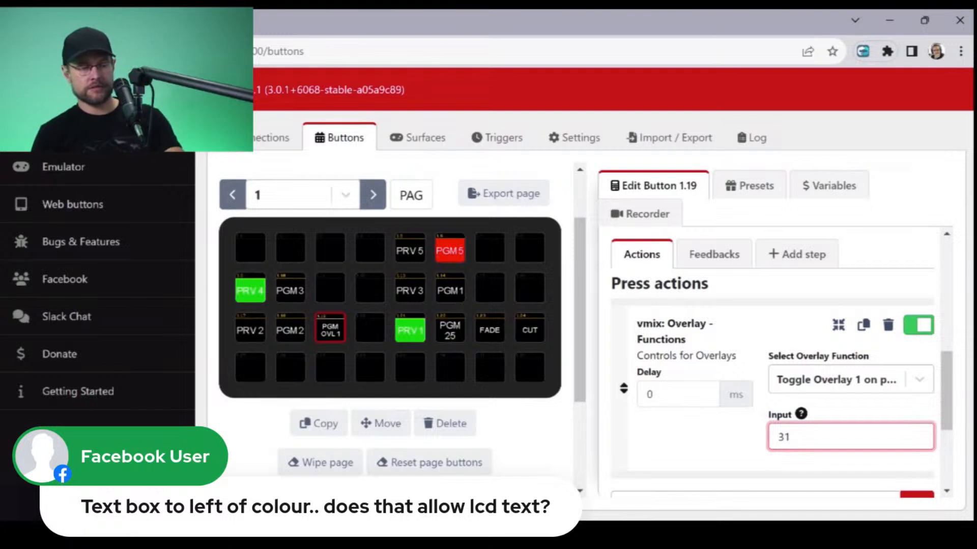
pyautogui.hotkey('alt', 'Tab')
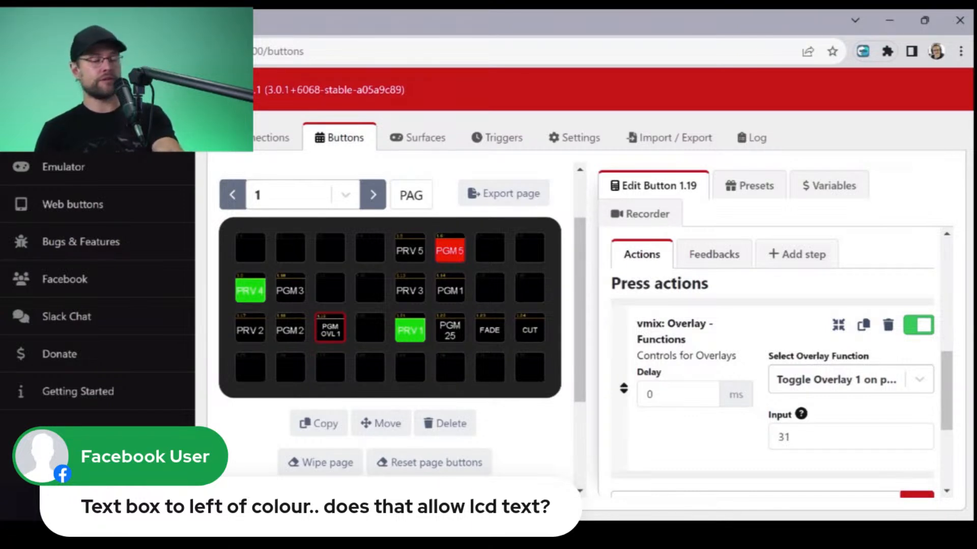
# - Place the vMix Overlays preset PGM OVL 2 on the empty button 1.15, beside PGM 1
pyautogui.click(750, 186)
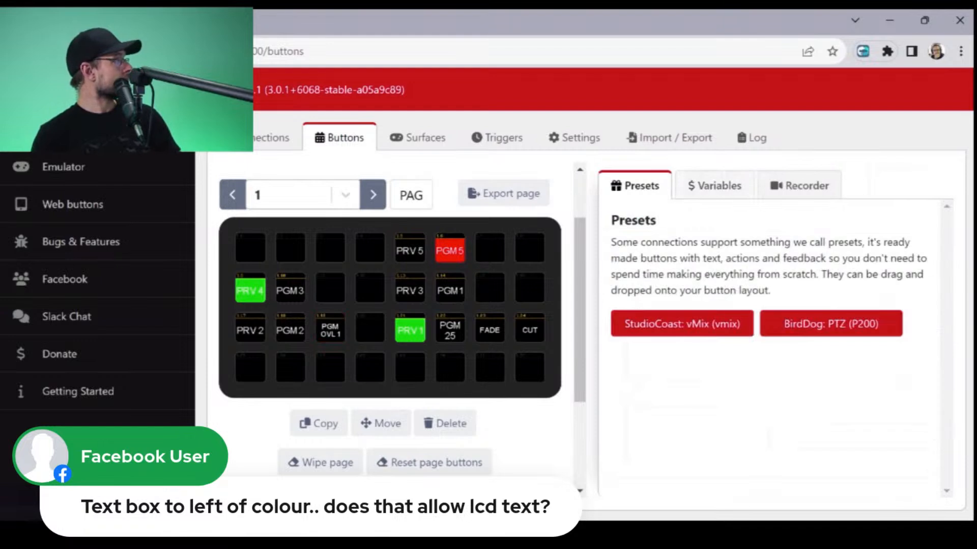
pyautogui.click(681, 324)
pyautogui.click(648, 363)
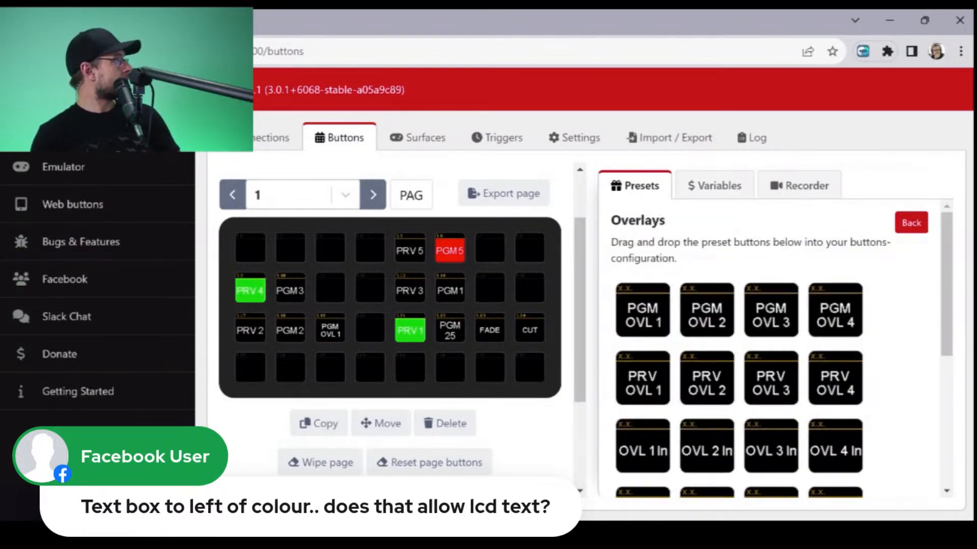
pyautogui.moveTo(707, 311); pyautogui.dragTo(490, 288)
# - Set the input of the PGM OVL 2 button's overlay press action to 32
pyautogui.click(490, 287)
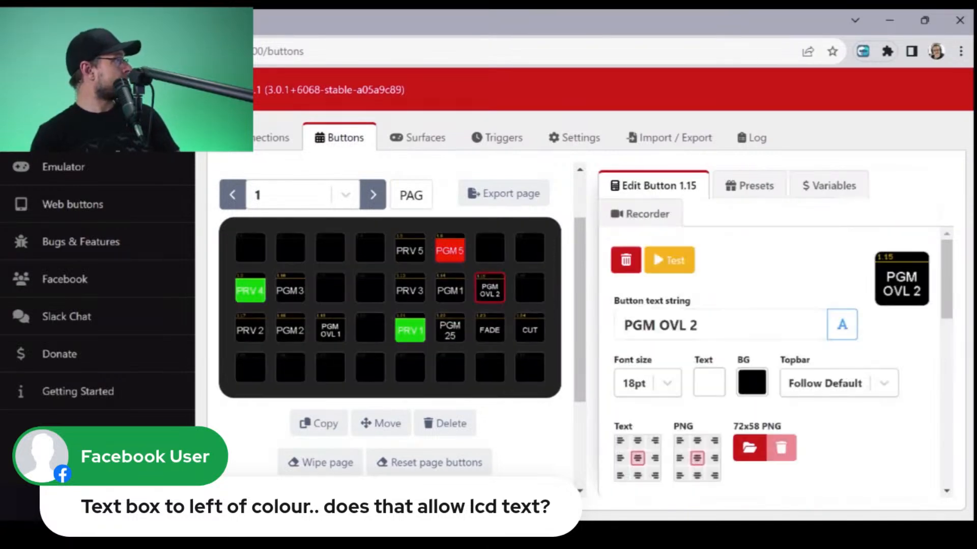
pyautogui.scroll(-6, 774, 363)
pyautogui.scroll(1, 774, 364)
pyautogui.click(850, 437)
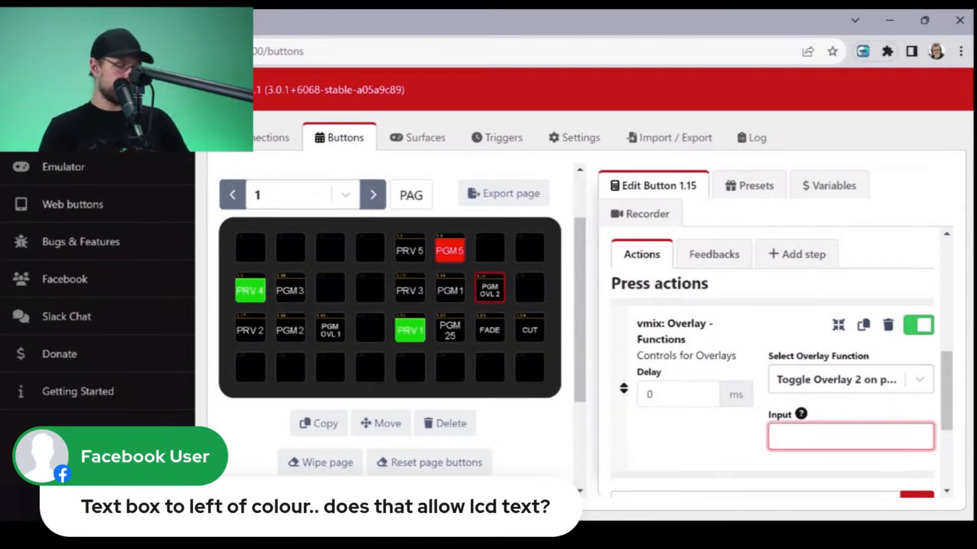
pyautogui.write('32')
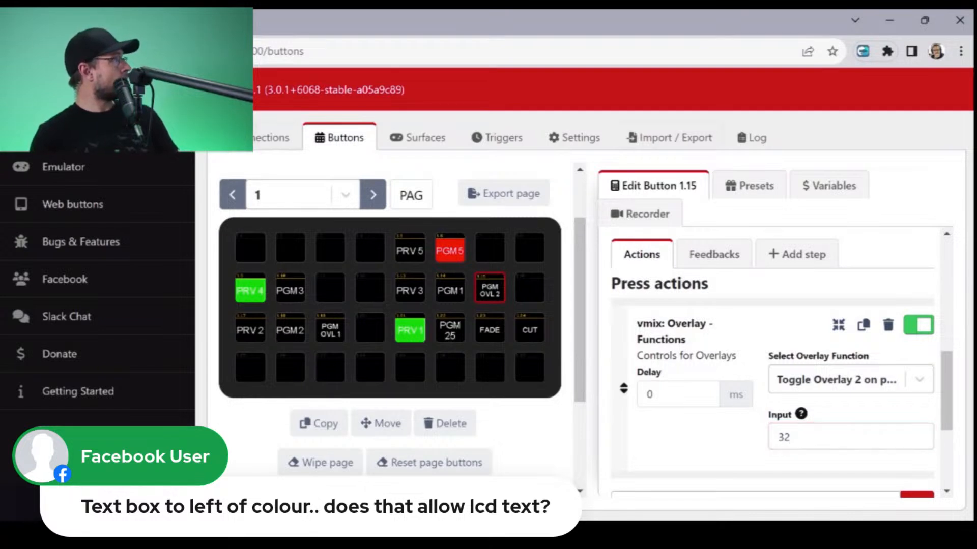
pyautogui.scroll(5, 773, 356)
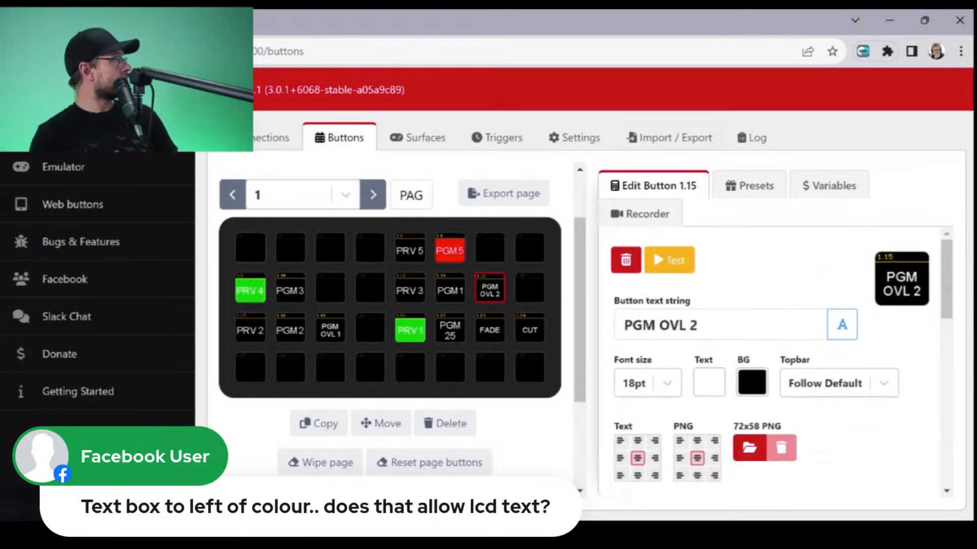
# - Place the vMix Overlays preset PGM OVL 3 on the empty button 1.11, beside PGM 3
pyautogui.click(749, 186)
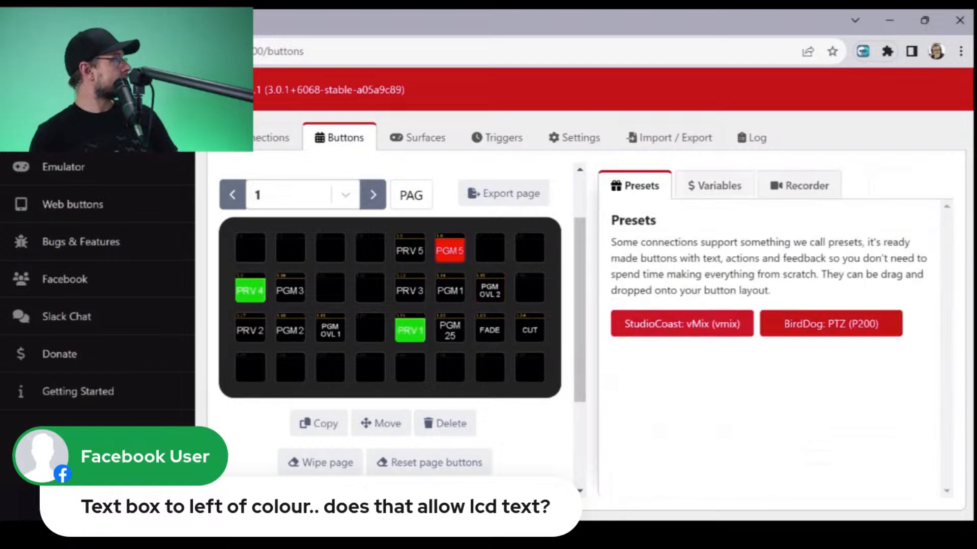
pyautogui.click(682, 324)
pyautogui.click(647, 362)
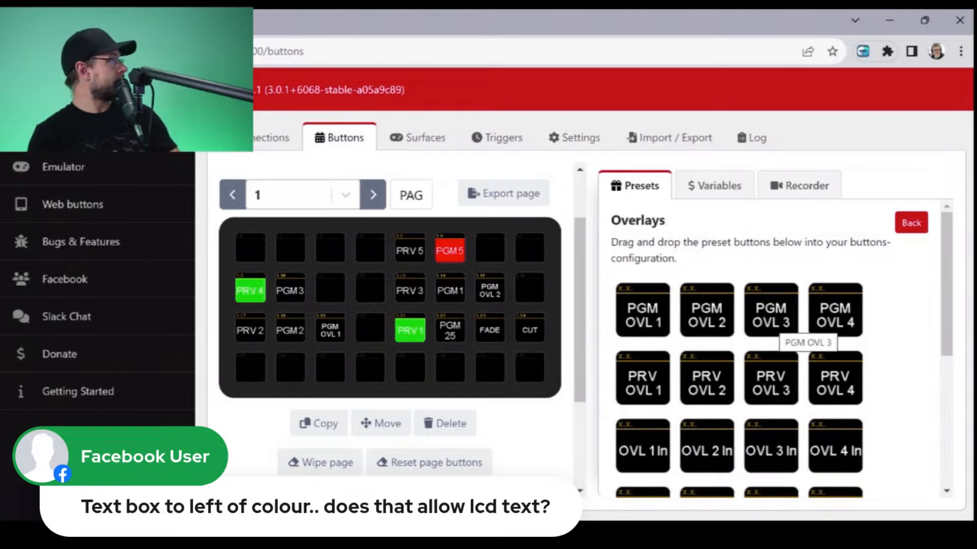
pyautogui.moveTo(786, 328); pyautogui.dragTo(331, 292)
# - Set the input of the PGM OVL 3 button's overlay press action to 33
pyautogui.click(330, 289)
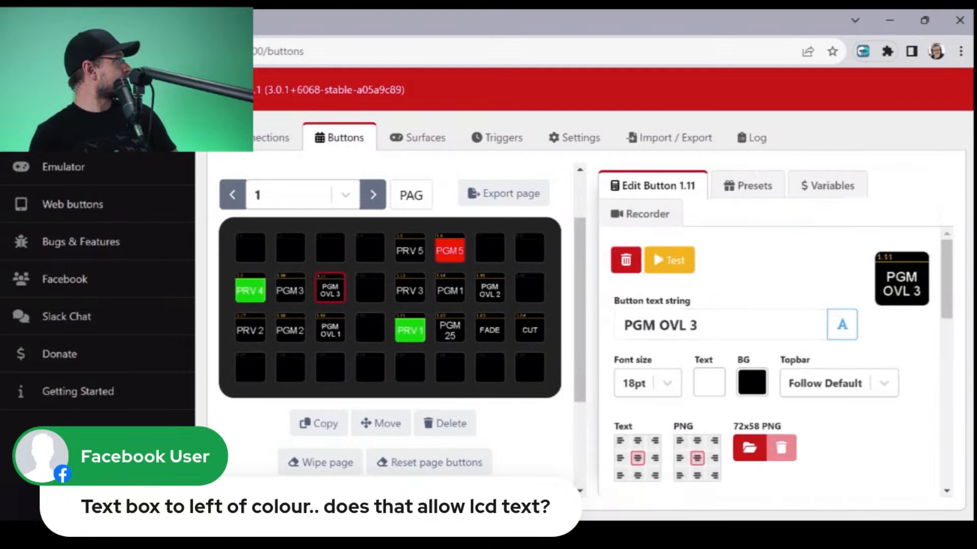
pyautogui.scroll(-6, 773, 364)
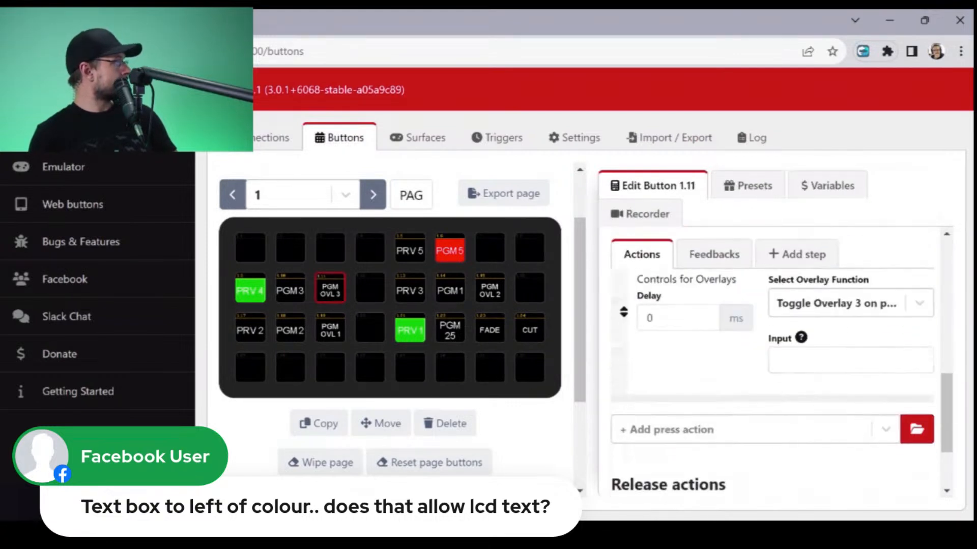
pyautogui.scroll(-3, 772, 364)
pyautogui.scroll(6, 772, 364)
pyautogui.scroll(-2, 772, 364)
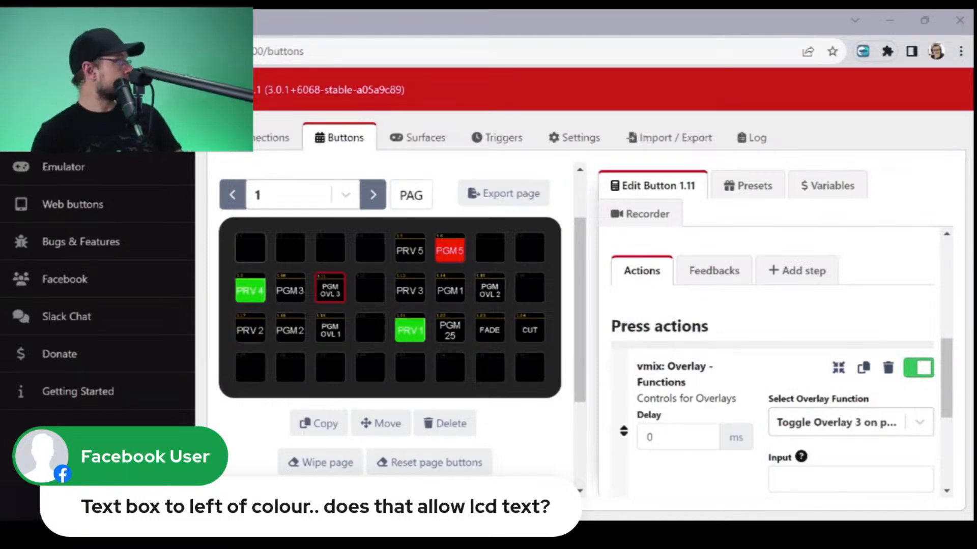
pyautogui.click(850, 480)
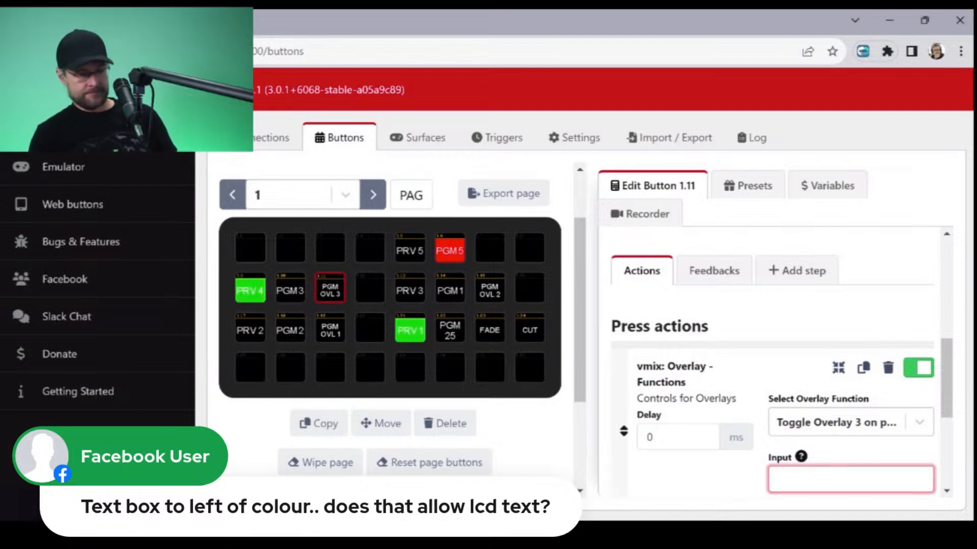
pyautogui.write('33')
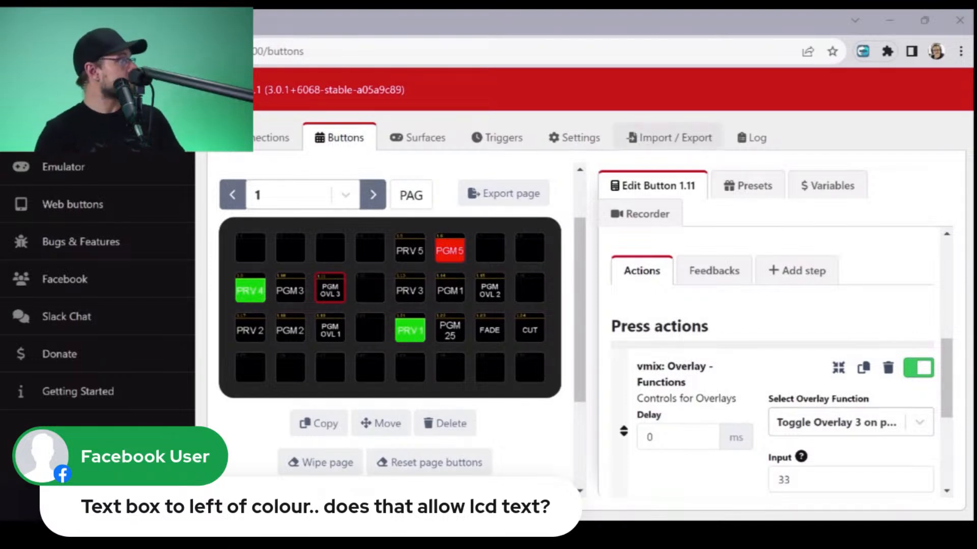
# - Place the vMix Audio preset Set Audio On on the empty button 1.3, above PGM OVL 3
pyautogui.click(748, 185)
pyautogui.click(718, 323)
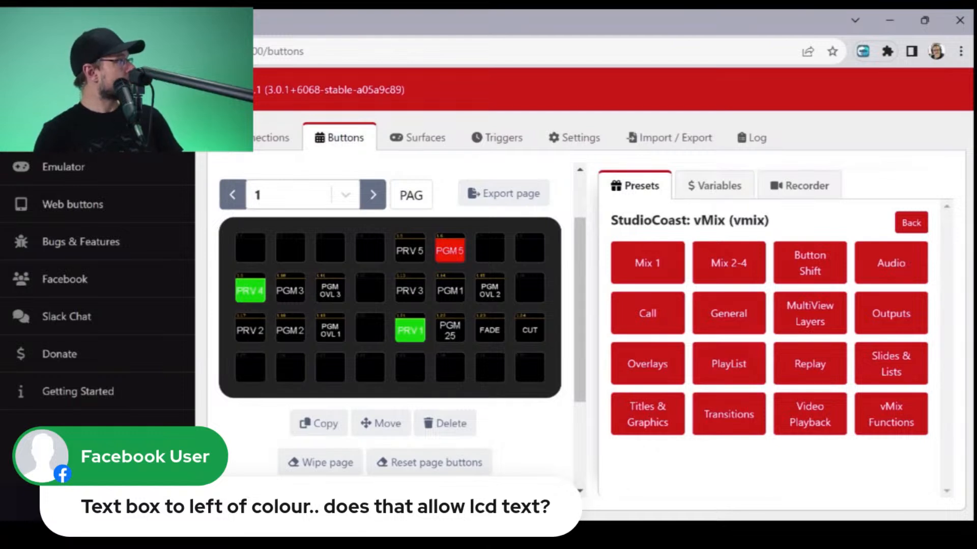
pyautogui.click(891, 263)
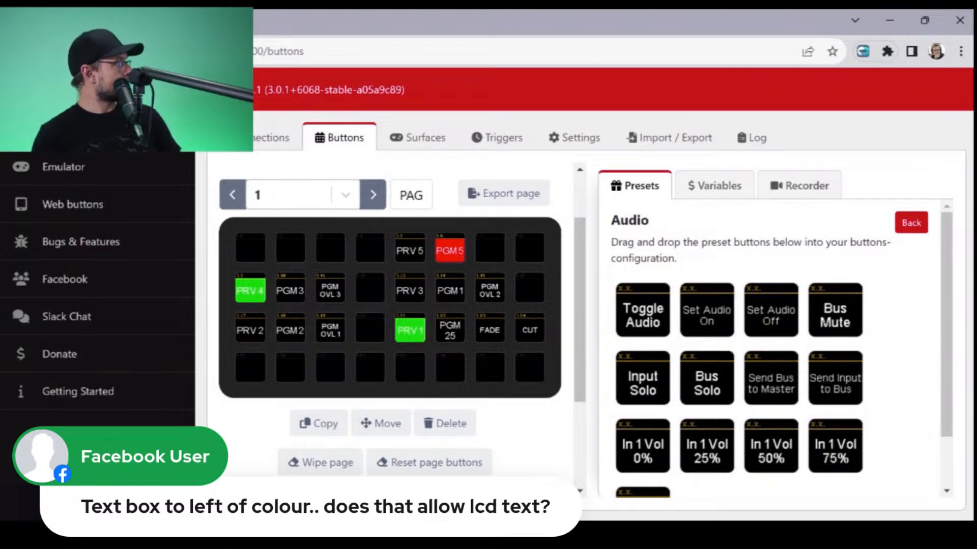
pyautogui.scroll(-2, 778, 351)
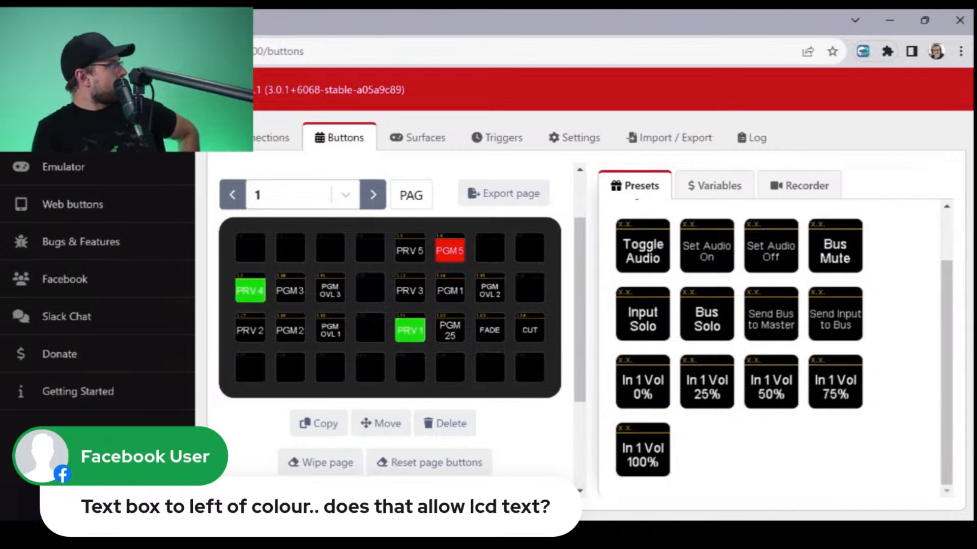
pyautogui.scroll(2, 778, 351)
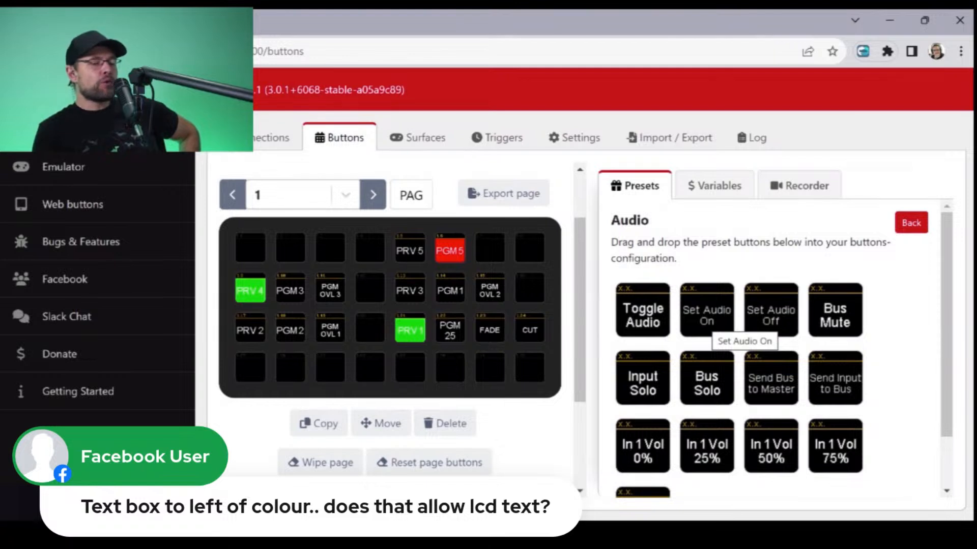
pyautogui.moveTo(706, 316); pyautogui.dragTo(330, 248)
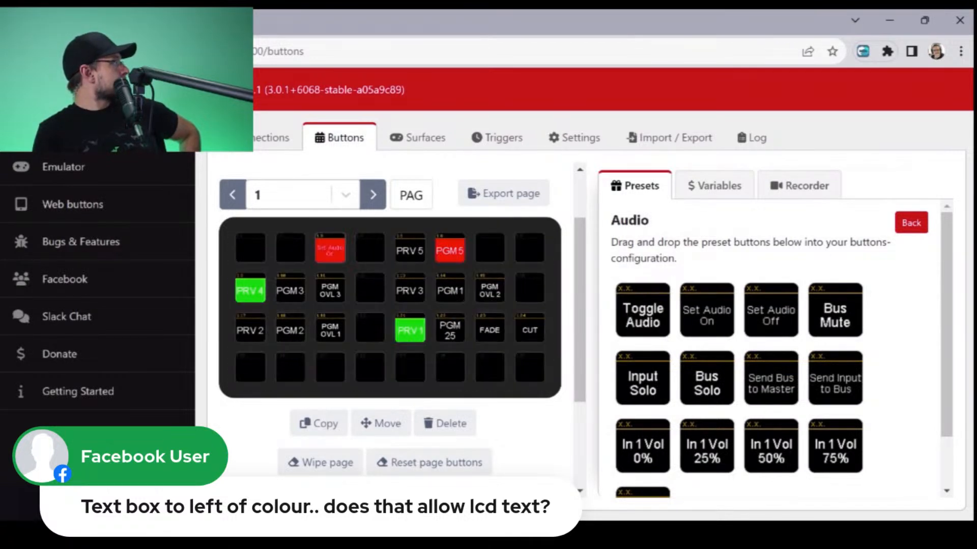
# - Set the input of button 1.3's Audio - Input Mute press action to 6, keeping the option Set input Audio ON
pyautogui.scroll(-8, 778, 361)
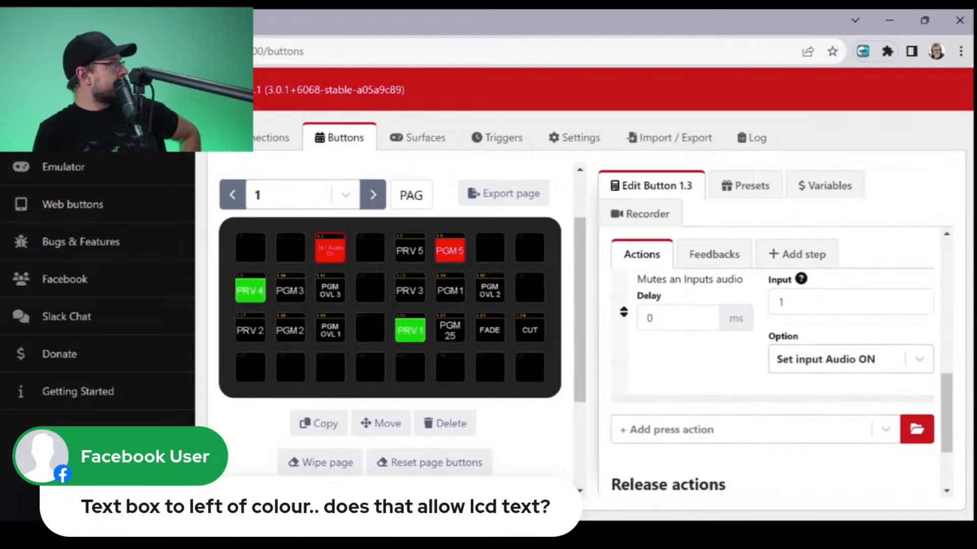
pyautogui.moveTo(792, 303); pyautogui.dragTo(742, 307)
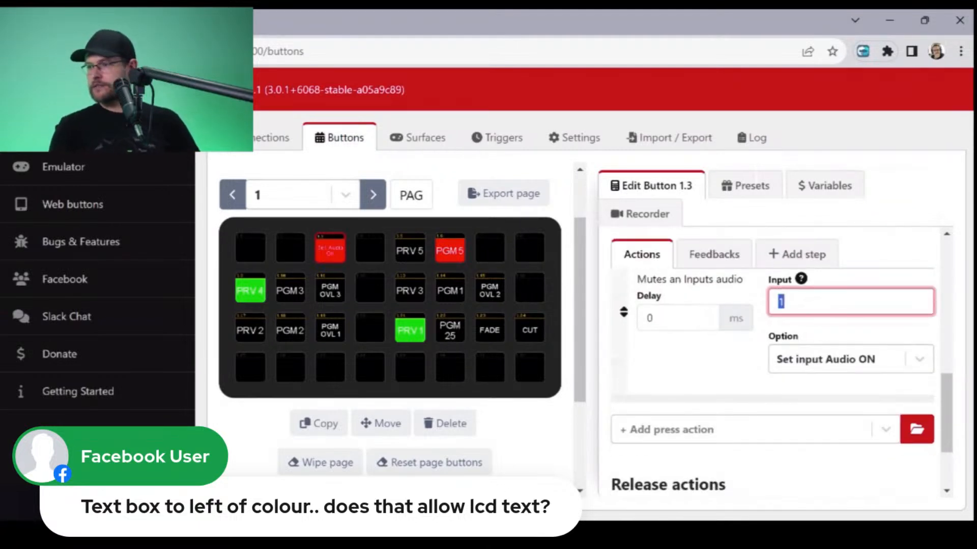
pyautogui.write('6')
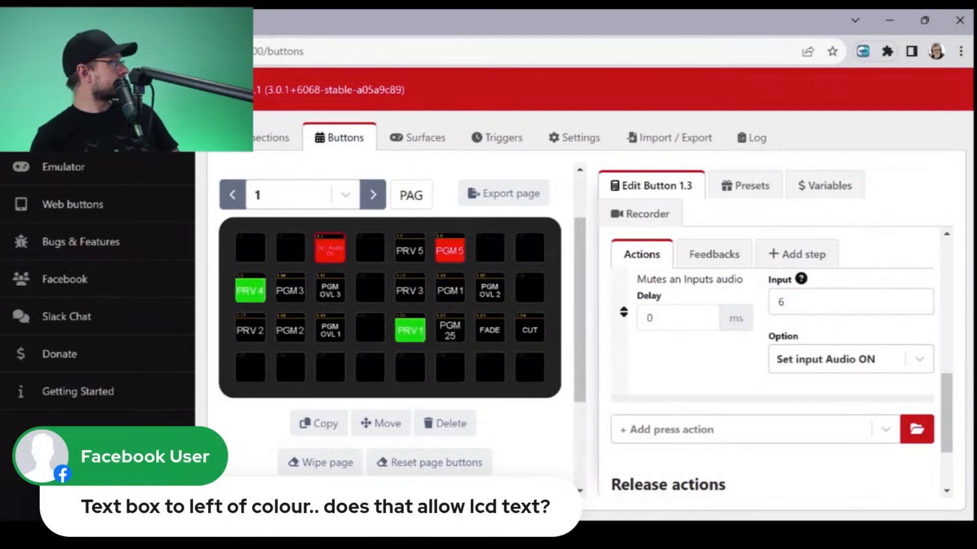
pyautogui.click(850, 360)
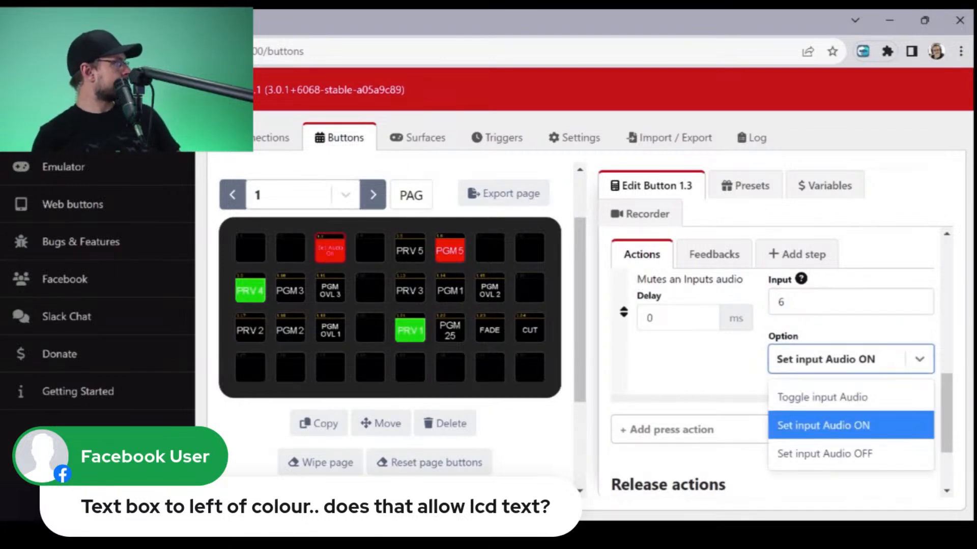
pyautogui.click(707, 364)
# - Delete the Audio - Input Mute press action from button 1.3
pyautogui.scroll(-3, 707, 364)
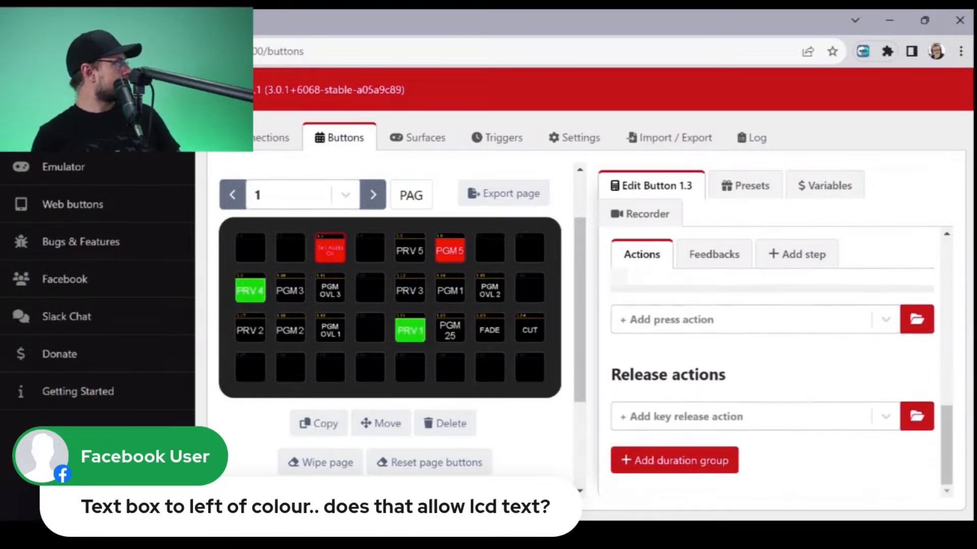
pyautogui.scroll(2, 774, 356)
pyautogui.scroll(-2, 774, 356)
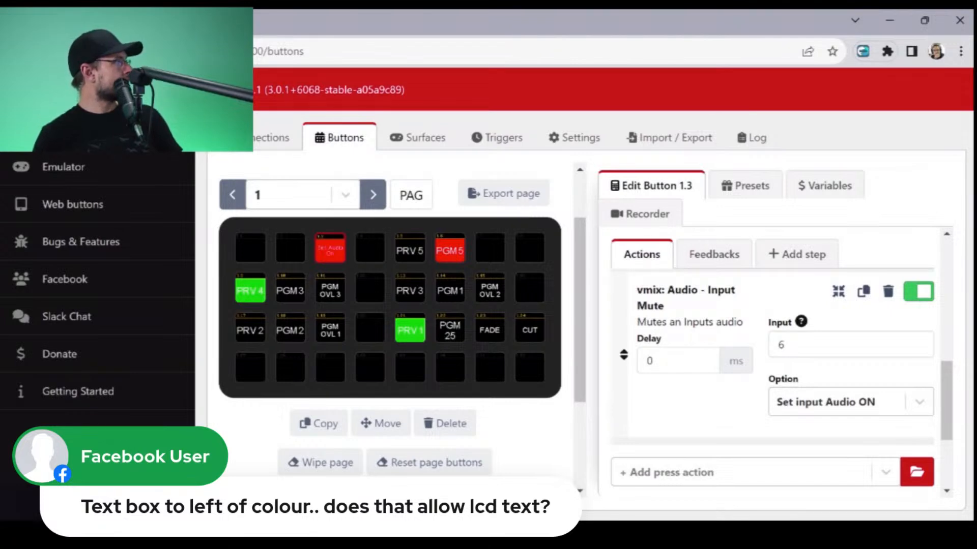
pyautogui.click(888, 291)
pyautogui.press('Return')
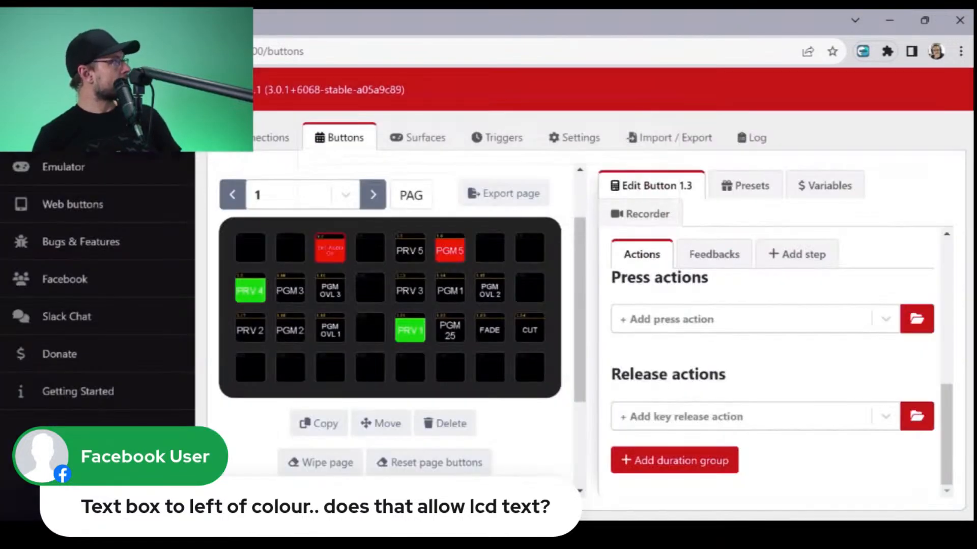
# - Replace button 1.3 with the vMix Transitions preset Fade and open it for editing
pyautogui.click(745, 186)
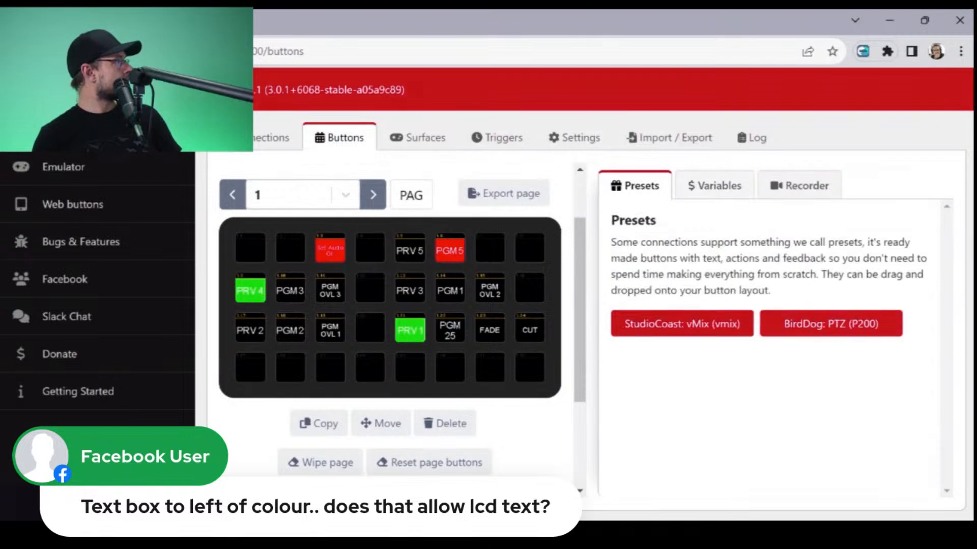
pyautogui.click(720, 323)
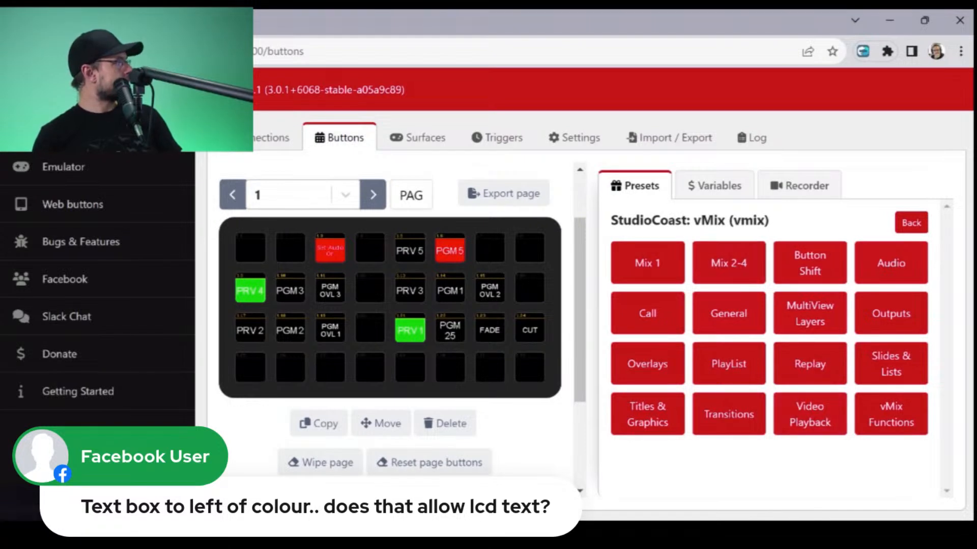
pyautogui.click(728, 414)
pyautogui.scroll(-5, 782, 351)
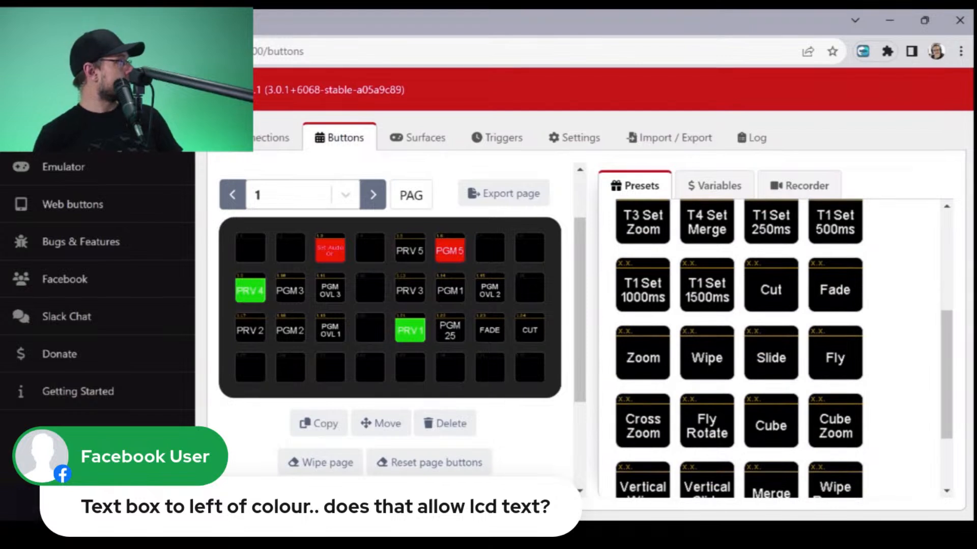
pyautogui.moveTo(835, 290); pyautogui.dragTo(330, 249)
pyautogui.click(330, 248)
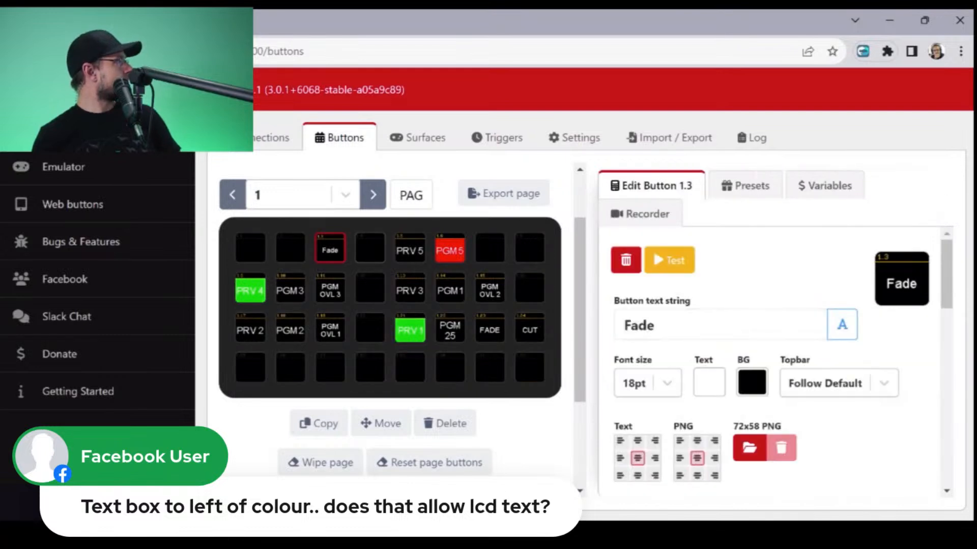
# - Set the input of the Fade button's Transition mix press action to 6, keeping mix 1
pyautogui.scroll(-5, 773, 356)
pyautogui.scroll(-2, 623, 452)
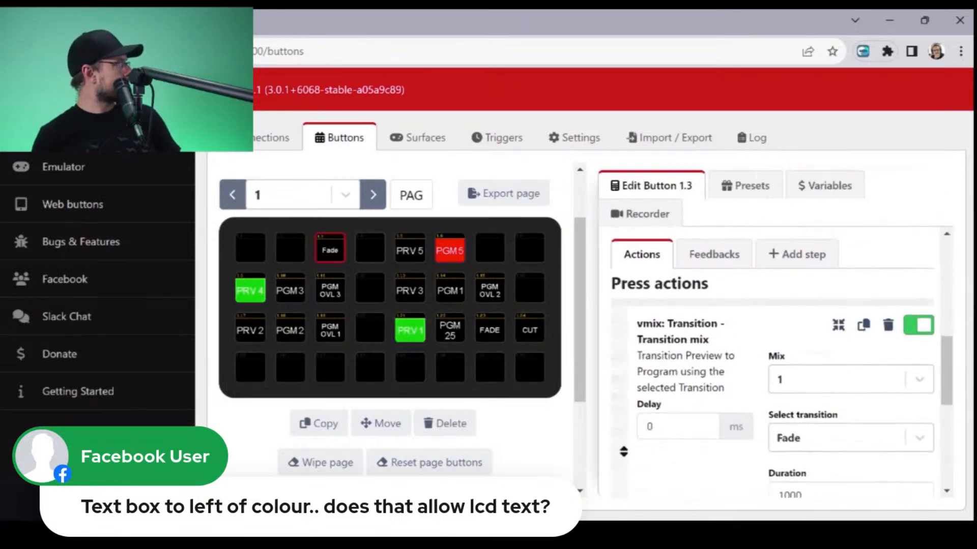
pyautogui.click(851, 380)
pyautogui.click(713, 465)
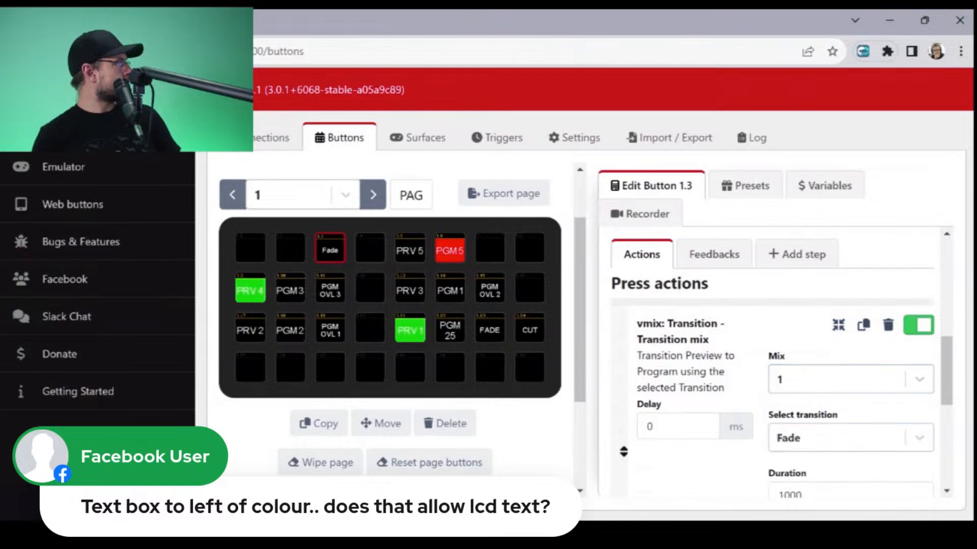
pyautogui.scroll(-3, 773, 381)
pyautogui.scroll(2, 773, 381)
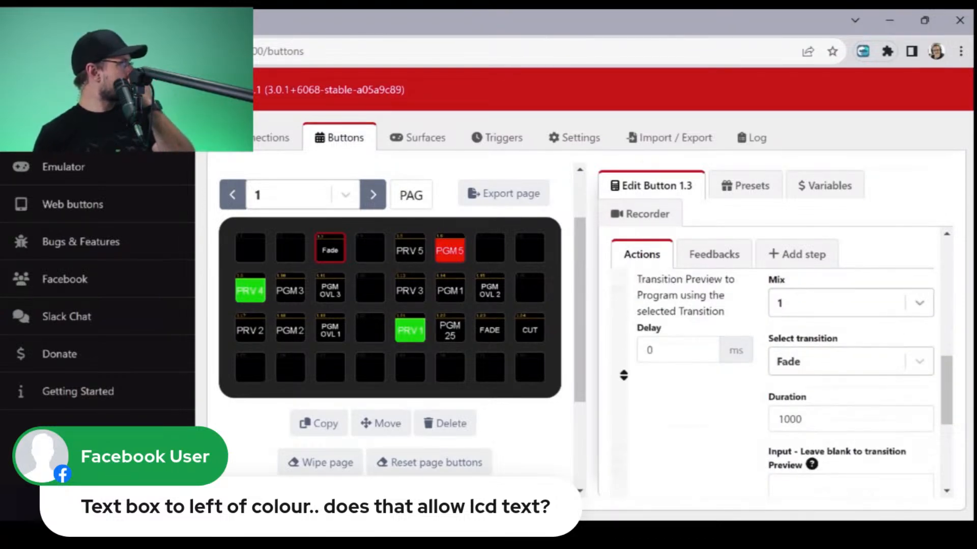
pyautogui.scroll(-2, 778, 381)
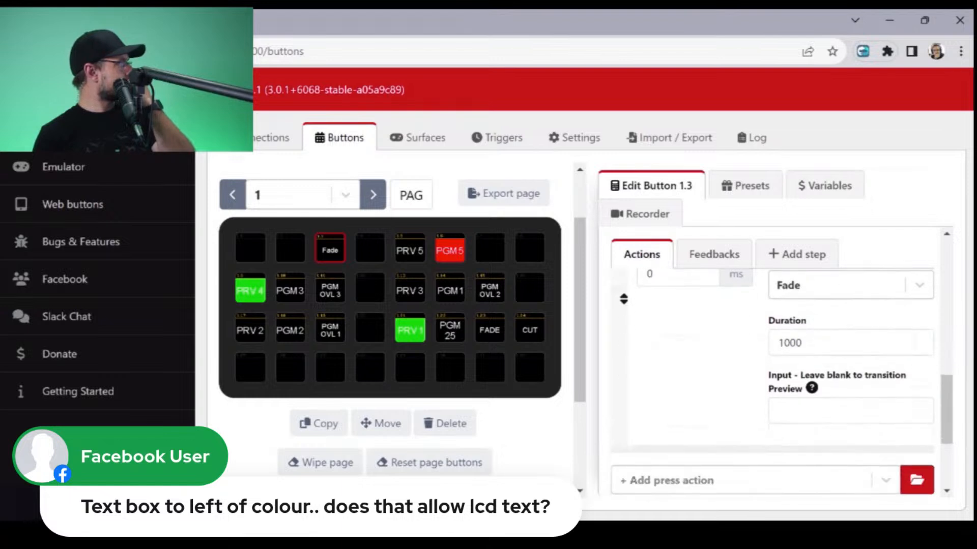
pyautogui.click(851, 411)
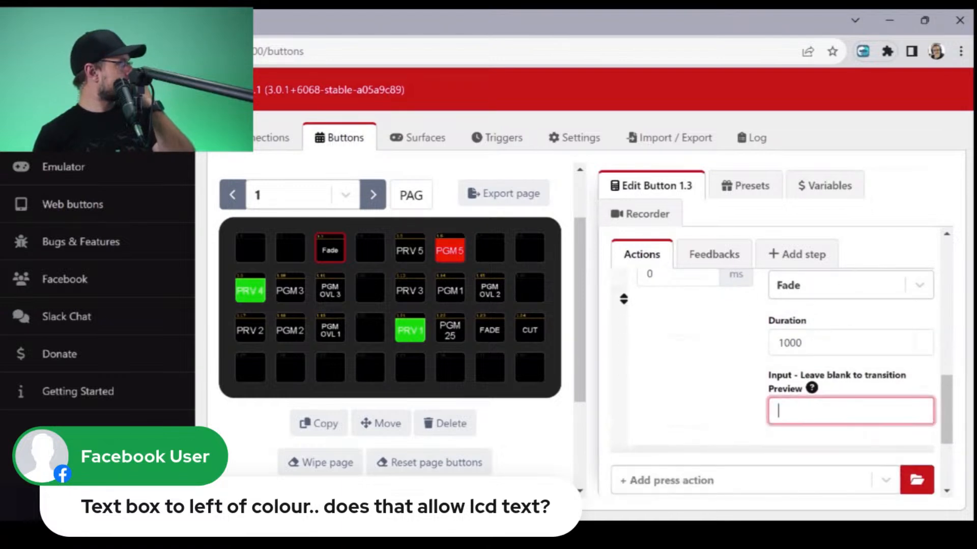
pyautogui.write('6')
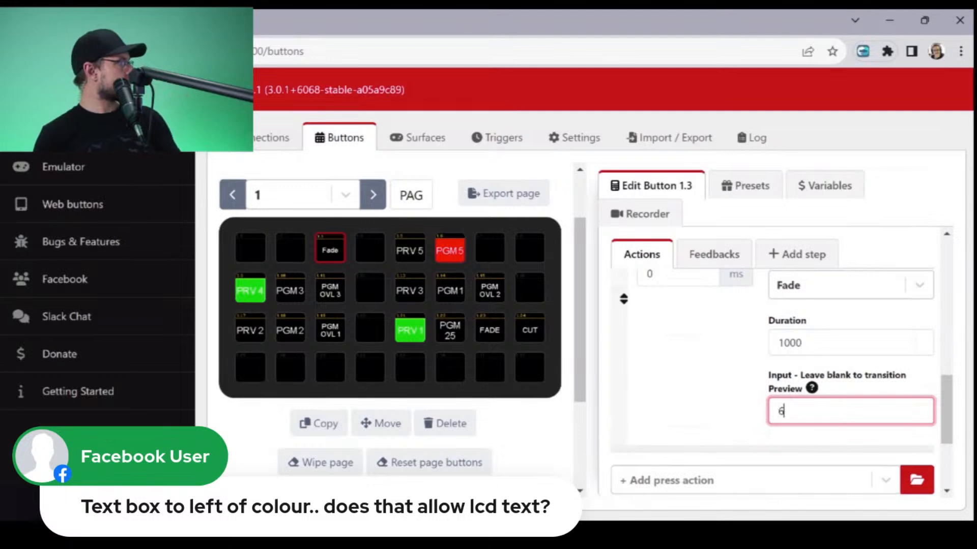
pyautogui.press('Tab')
# - Clear the Fade button from position 1.3, leaving the slot empty
pyautogui.scroll(4, 778, 381)
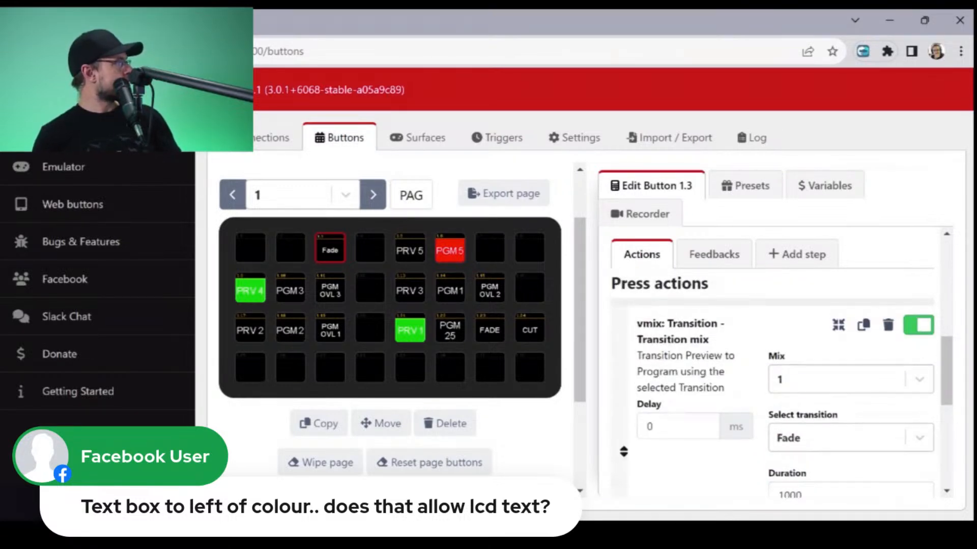
pyautogui.scroll(-2, 779, 381)
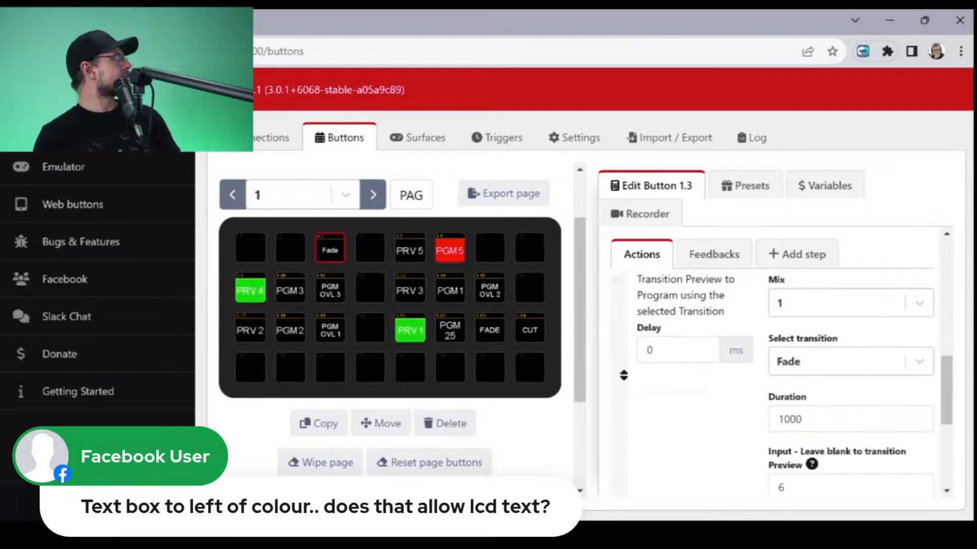
pyautogui.scroll(2, 778, 381)
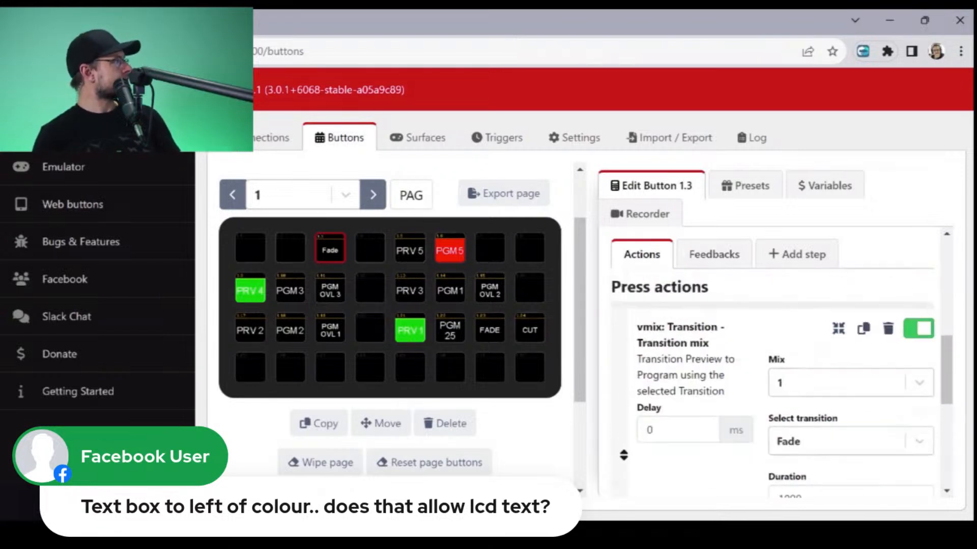
pyautogui.scroll(7, 778, 382)
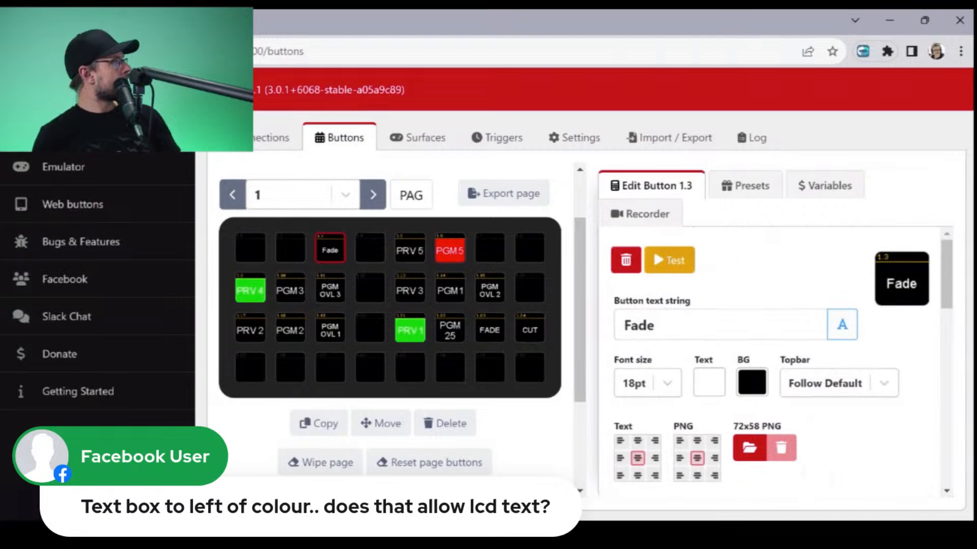
pyautogui.click(626, 260)
pyautogui.click(641, 243)
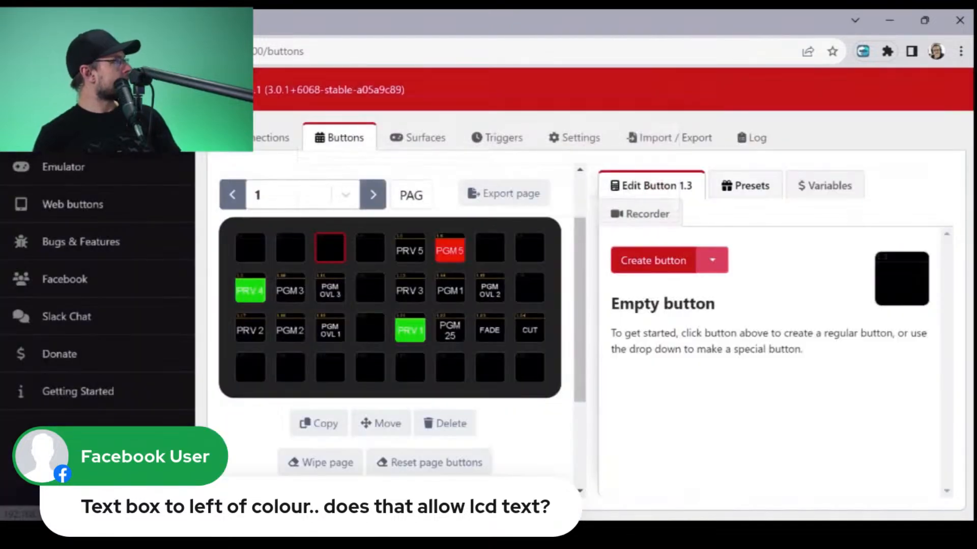
# - Examine the vMix presets offered in the General, Transitions and Outputs categories
pyautogui.click(745, 186)
pyautogui.click(655, 322)
pyautogui.click(728, 314)
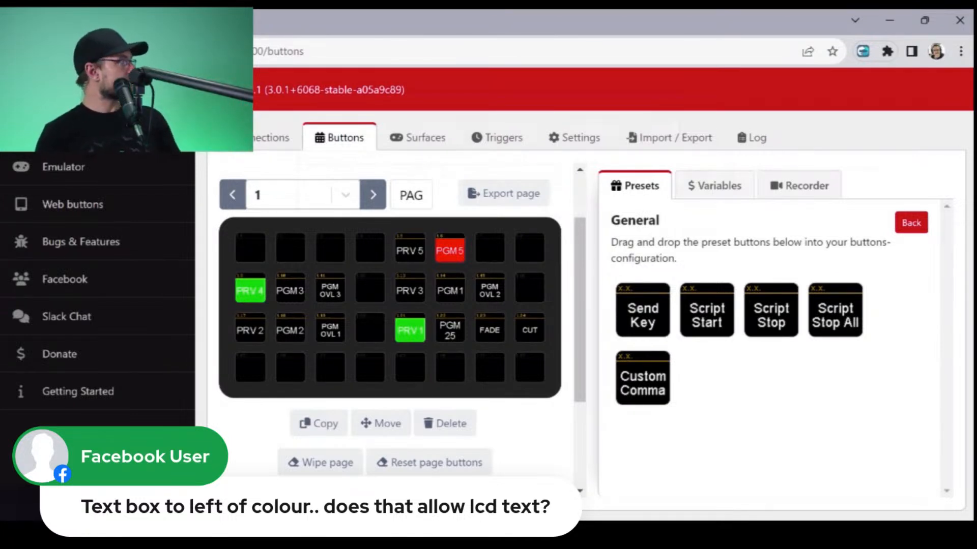
pyautogui.click(911, 222)
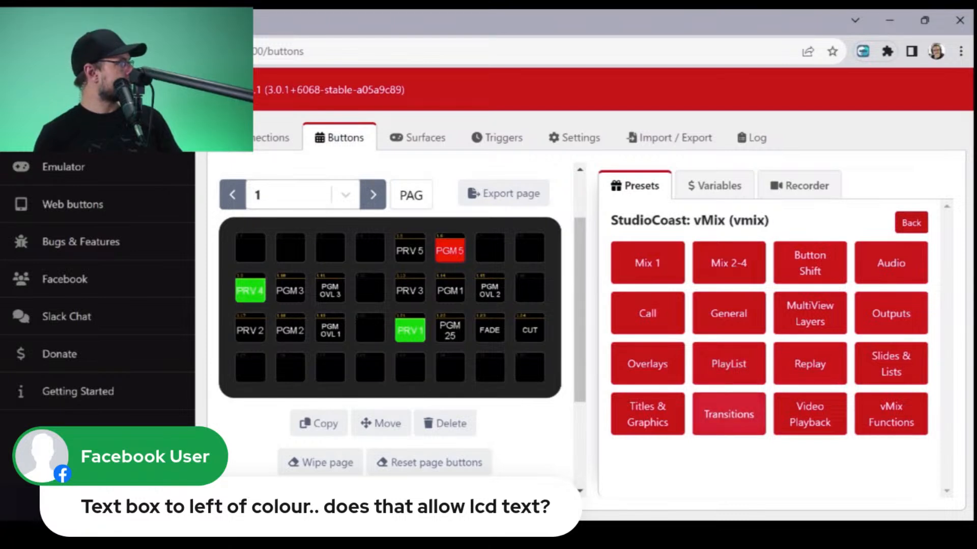
pyautogui.click(728, 415)
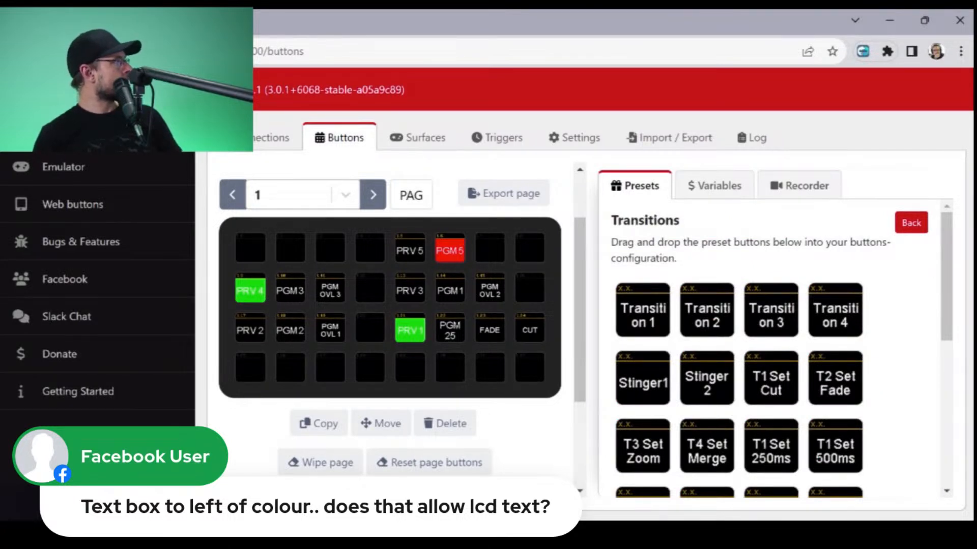
pyautogui.scroll(-3, 779, 349)
pyautogui.scroll(-2, 778, 348)
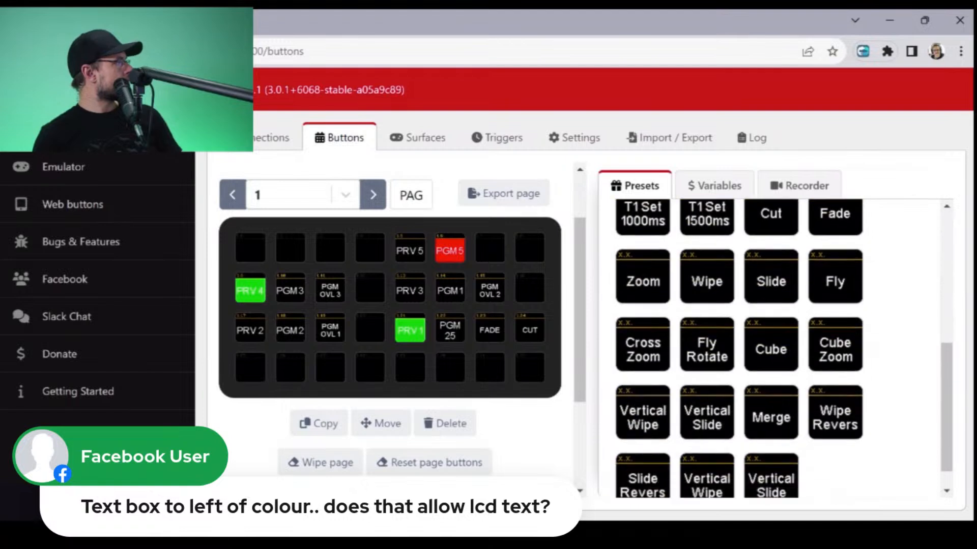
pyautogui.scroll(5, 779, 349)
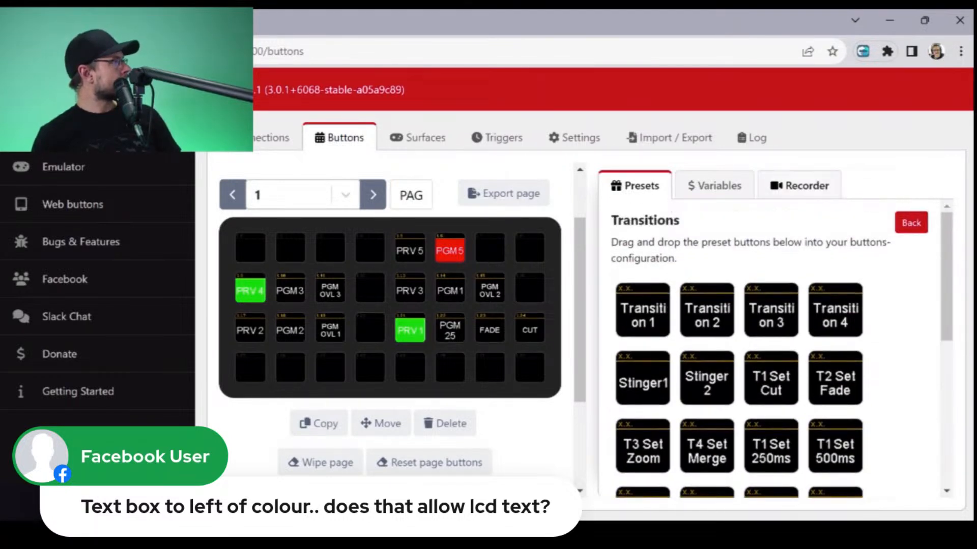
pyautogui.click(912, 222)
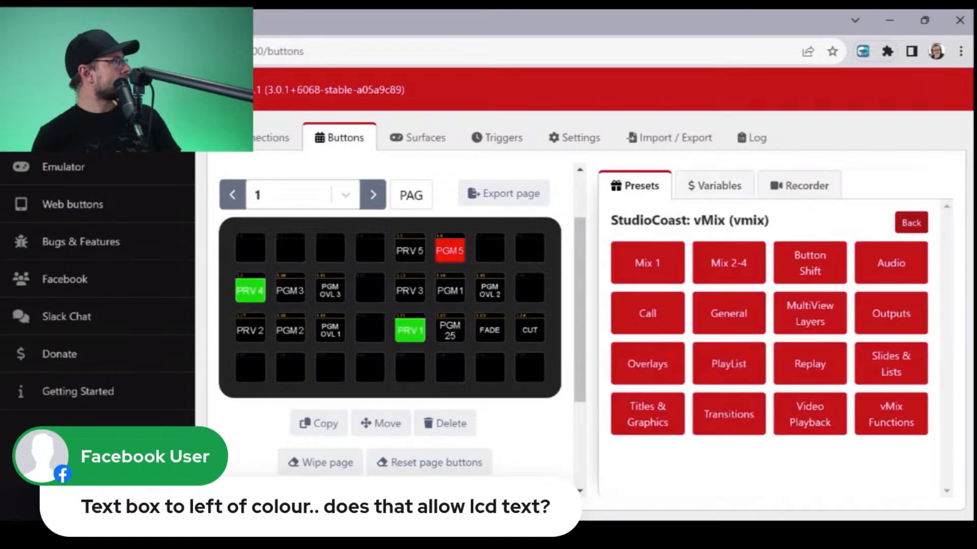
pyautogui.click(890, 313)
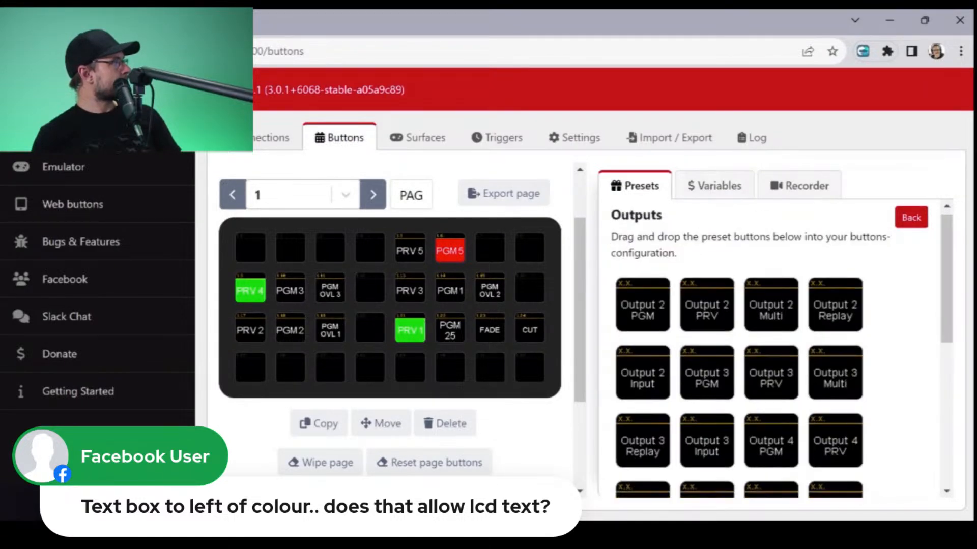
pyautogui.scroll(-5, 890, 313)
pyautogui.scroll(5, 891, 313)
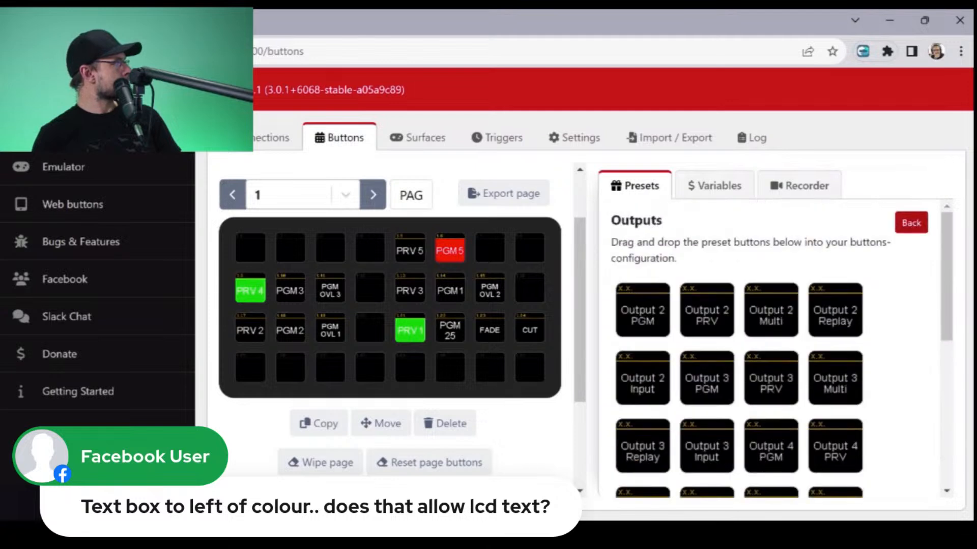
# - Place the vMix Audio preset In 1 Vol 50% on button 1.3 and open it for editing
pyautogui.click(911, 222)
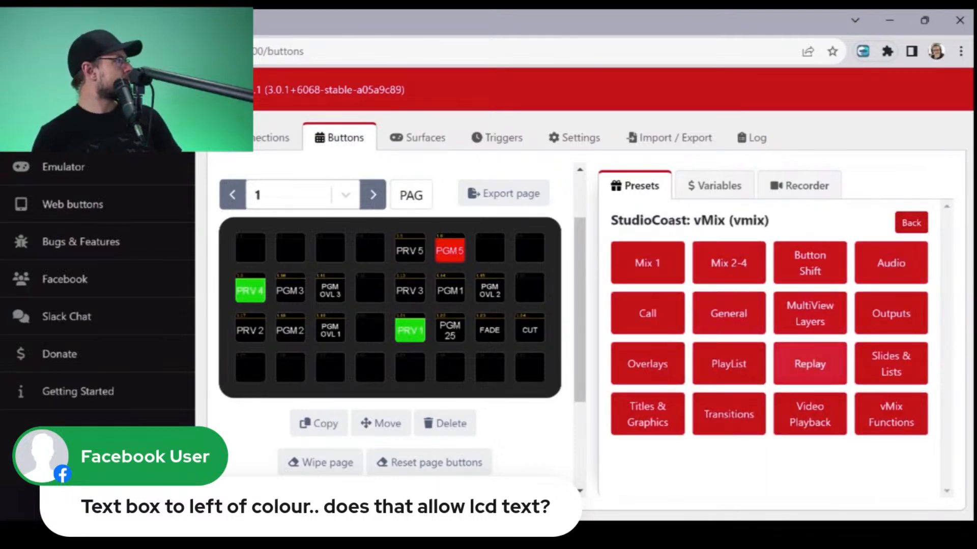
pyautogui.click(890, 263)
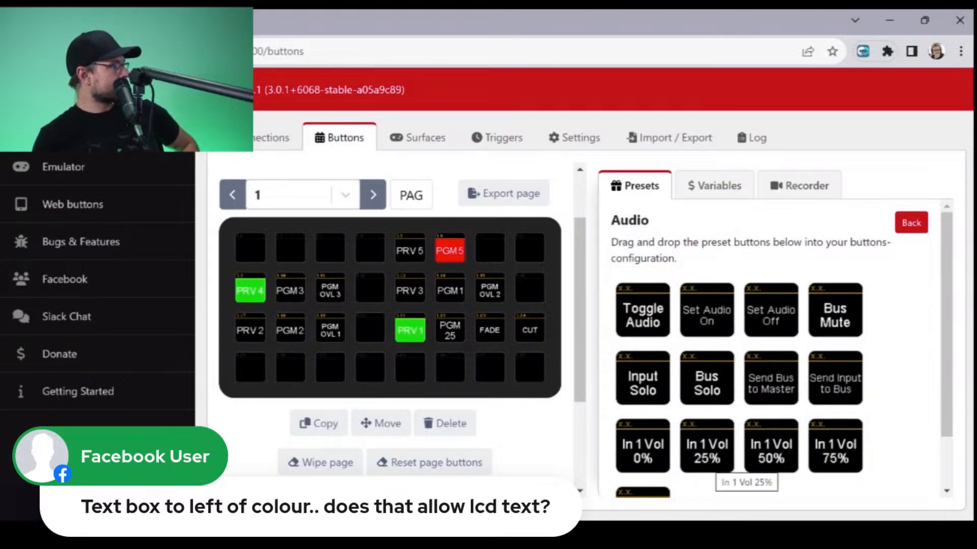
pyautogui.scroll(-2, 733, 468)
pyautogui.moveTo(770, 382); pyautogui.dragTo(330, 248)
pyautogui.click(330, 248)
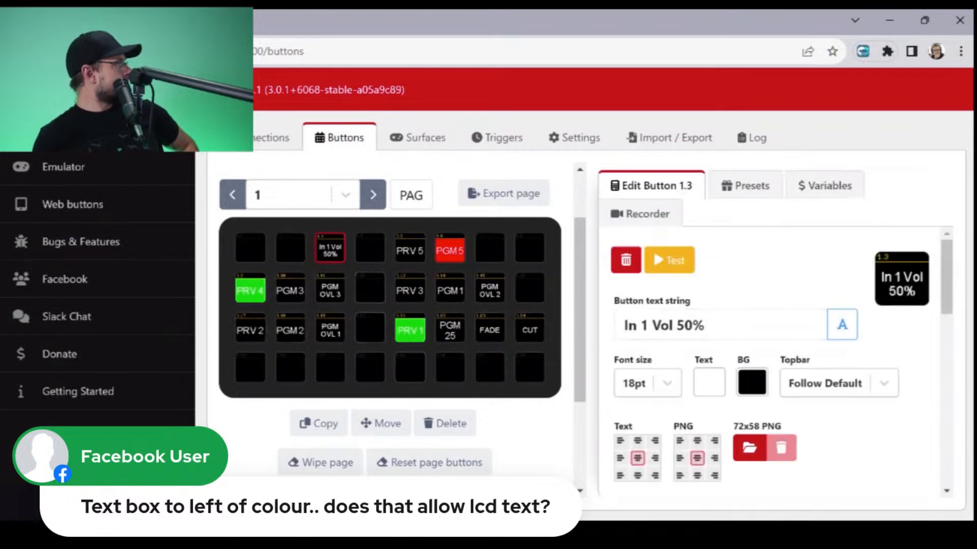
# - Set the input of button 1.3's Fade Input Volume press action to 6
pyautogui.scroll(-7, 783, 378)
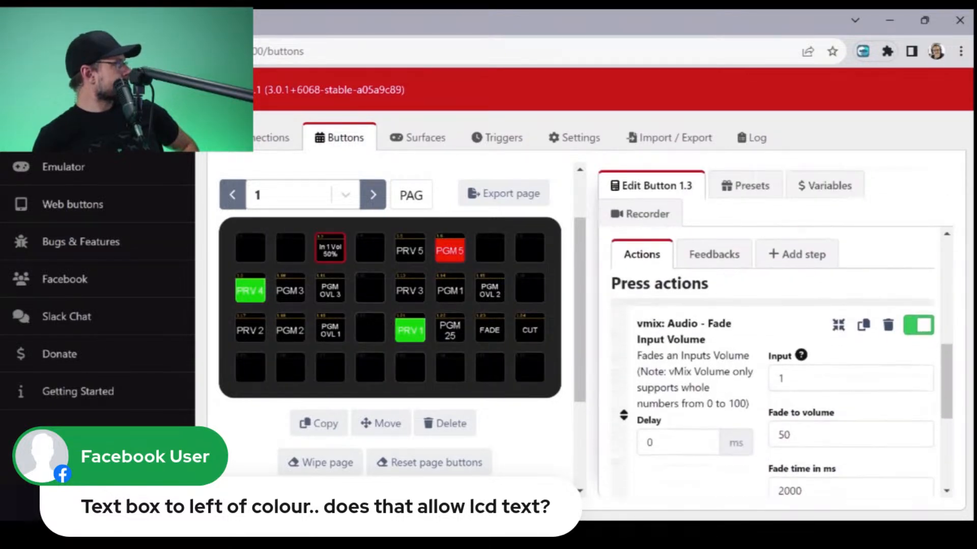
pyautogui.doubleClick(783, 378)
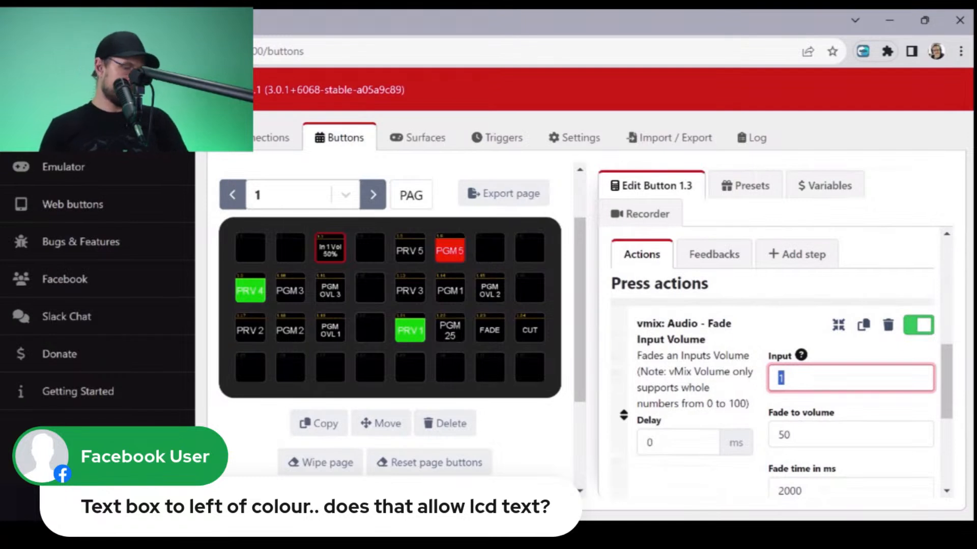
pyautogui.write('6')
pyautogui.scroll(-1, 783, 378)
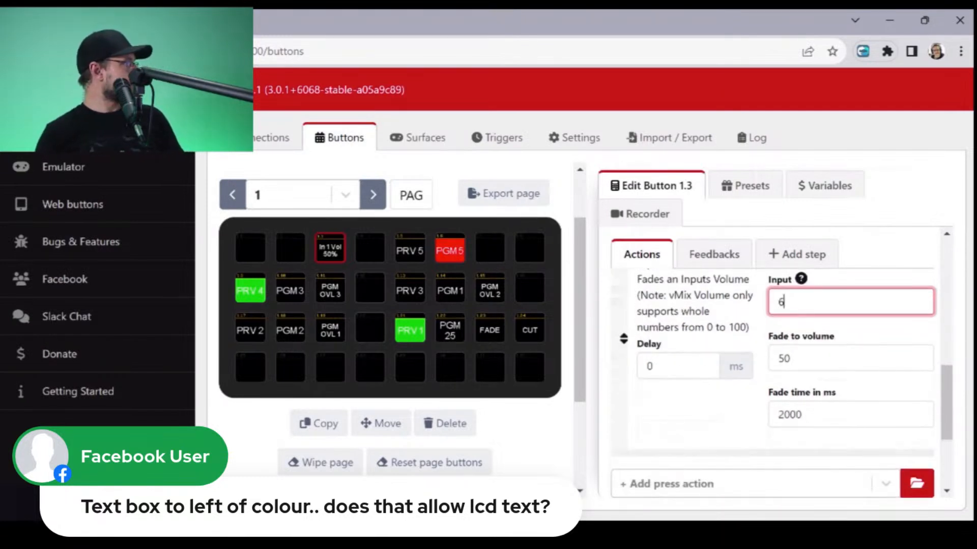
pyautogui.click(712, 417)
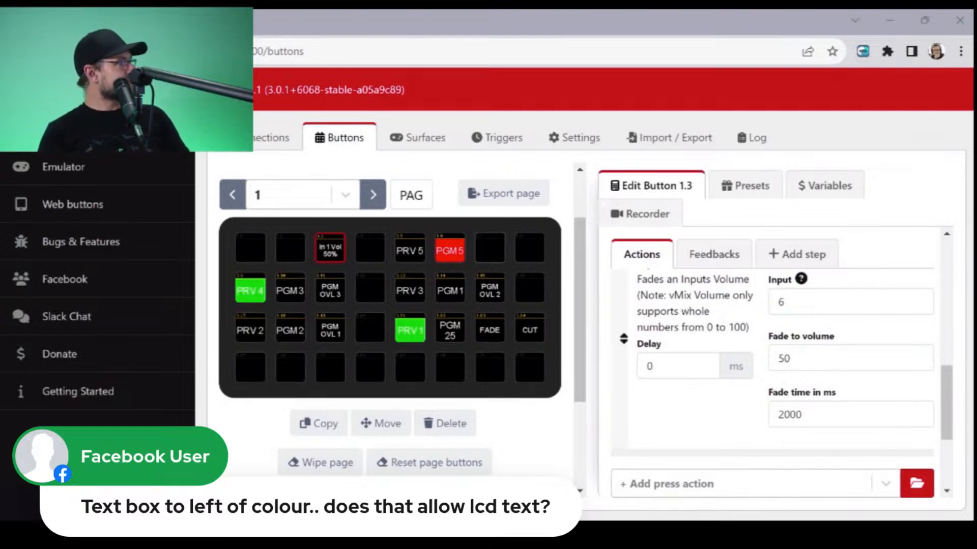
# - Set button 1.3's Fade Input Volume action to fade to volume 45 over 4000 ms
pyautogui.click(851, 358)
pyautogui.press('BackSpace')
pyautogui.press('BackSpace')
pyautogui.write('45')
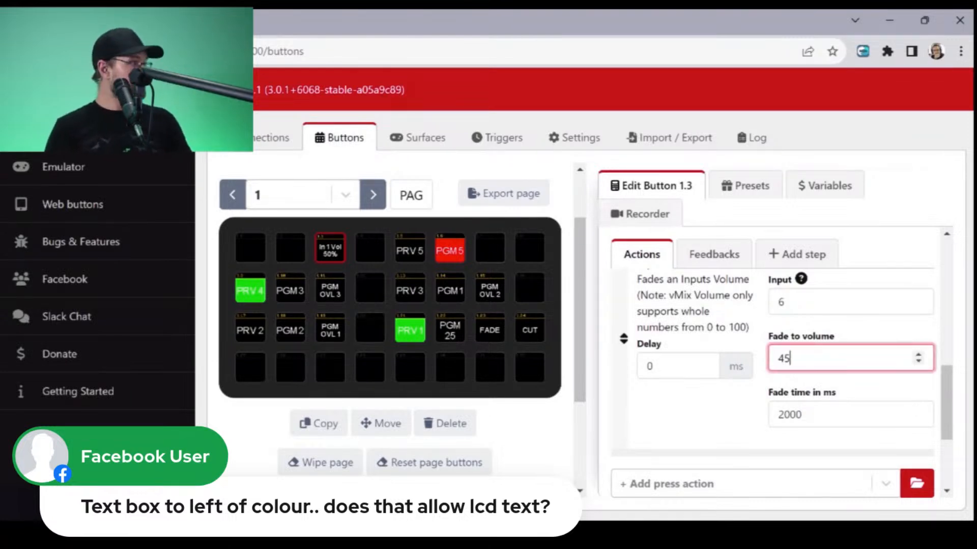
pyautogui.press('Tab')
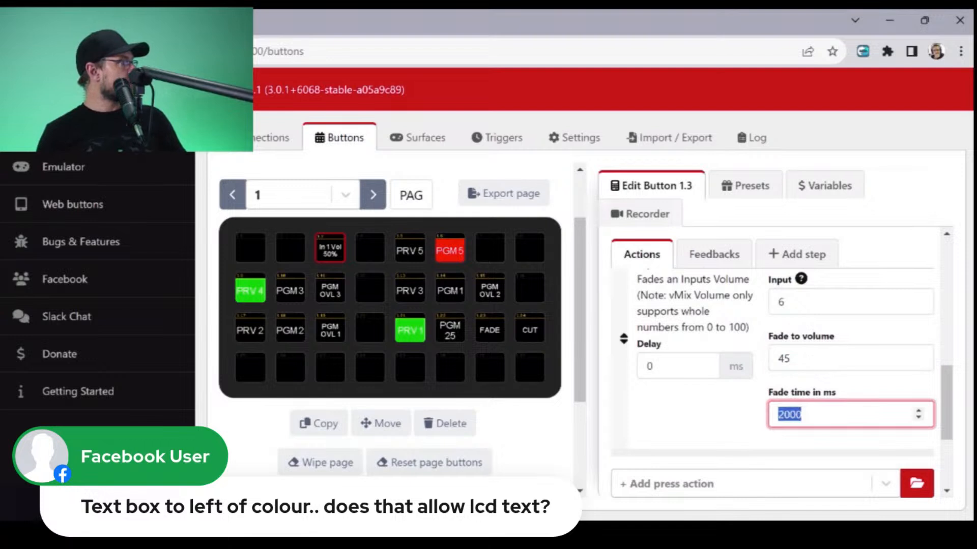
pyautogui.write('4000')
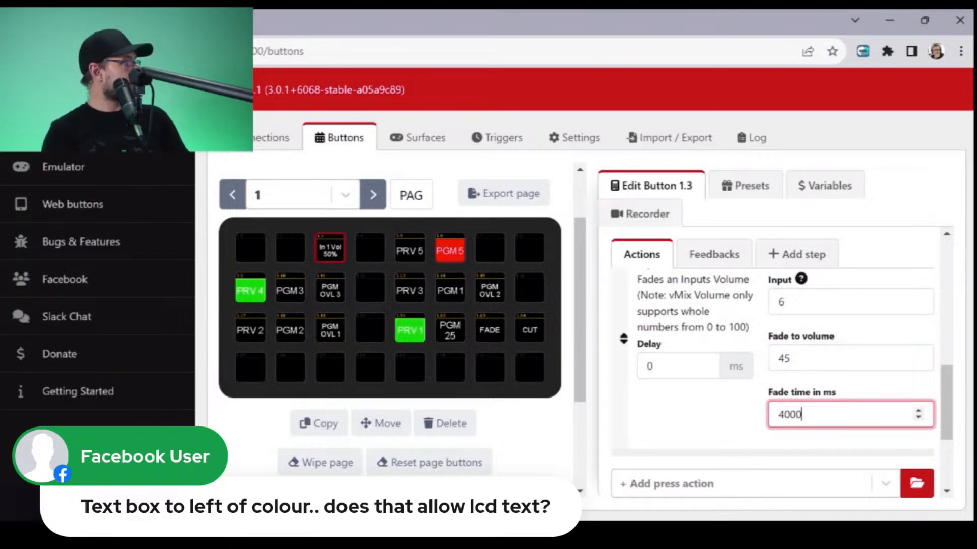
pyautogui.press('Tab')
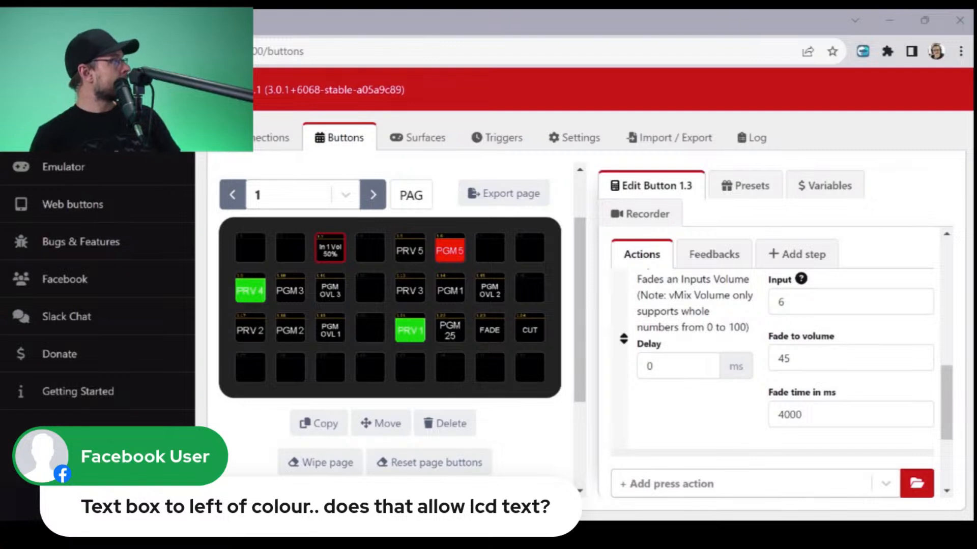
# - Place the vMix Audio preset In 1 Vol 0% on button 1.7 and open it for editing
pyautogui.click(744, 185)
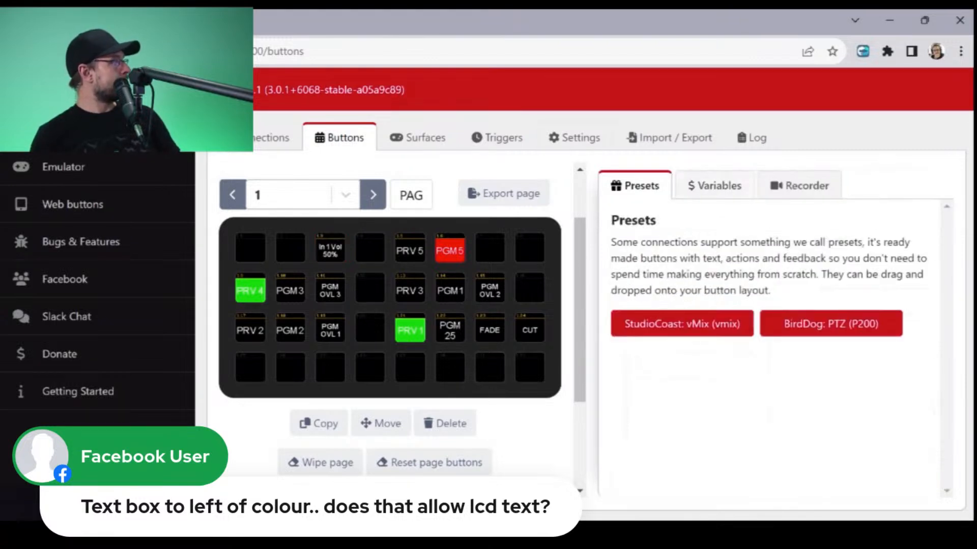
pyautogui.click(725, 324)
pyautogui.click(888, 266)
pyautogui.scroll(-2, 886, 274)
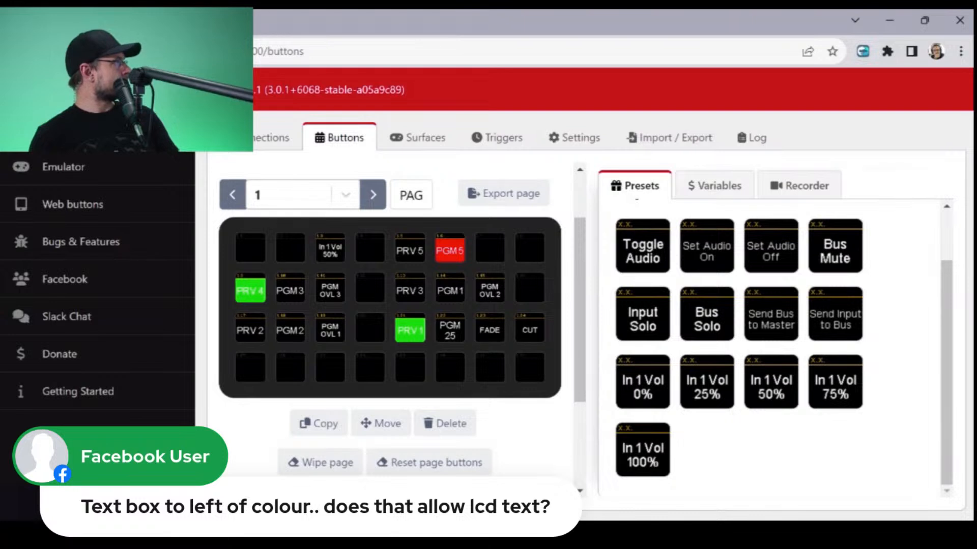
pyautogui.moveTo(642, 382); pyautogui.dragTo(490, 248)
pyautogui.click(490, 248)
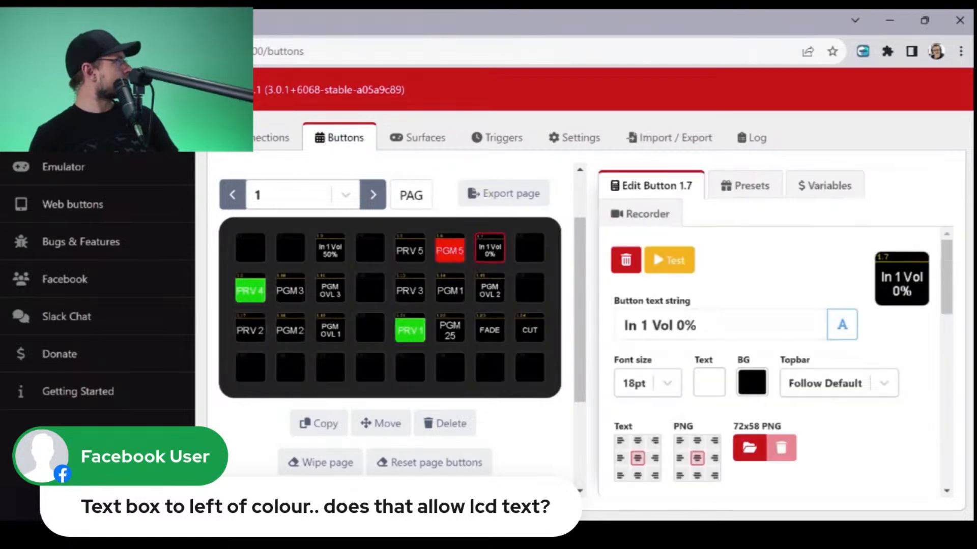
# - Set button 1.7's Fade Input Volume press action to input 6 with a fade time of 4000 ms
pyautogui.scroll(-6, 774, 362)
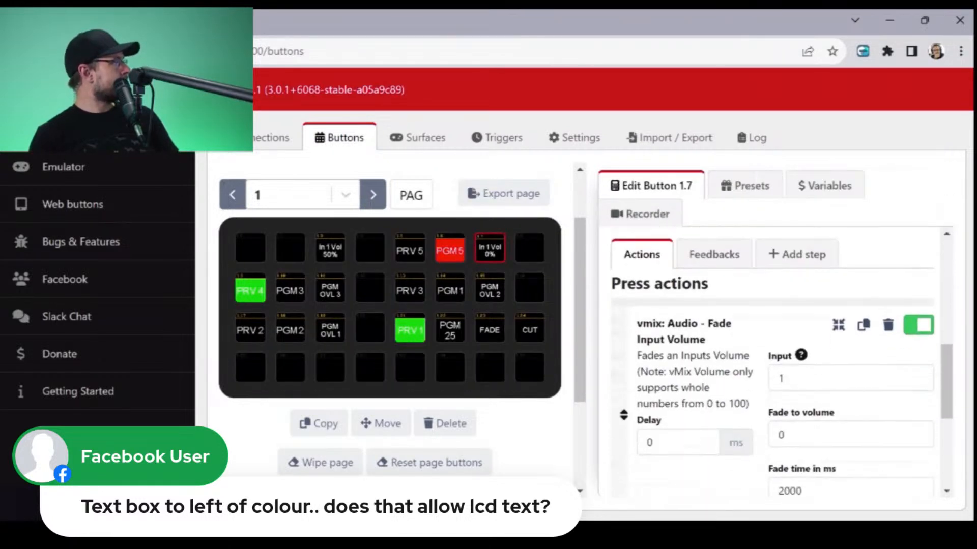
pyautogui.doubleClick(783, 379)
pyautogui.write('6')
pyautogui.scroll(-1, 784, 379)
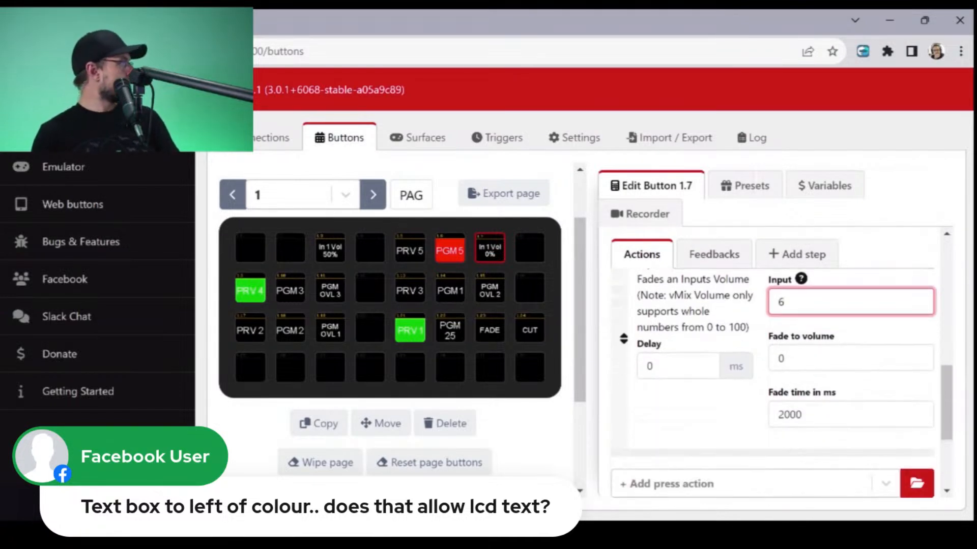
pyautogui.doubleClick(800, 414)
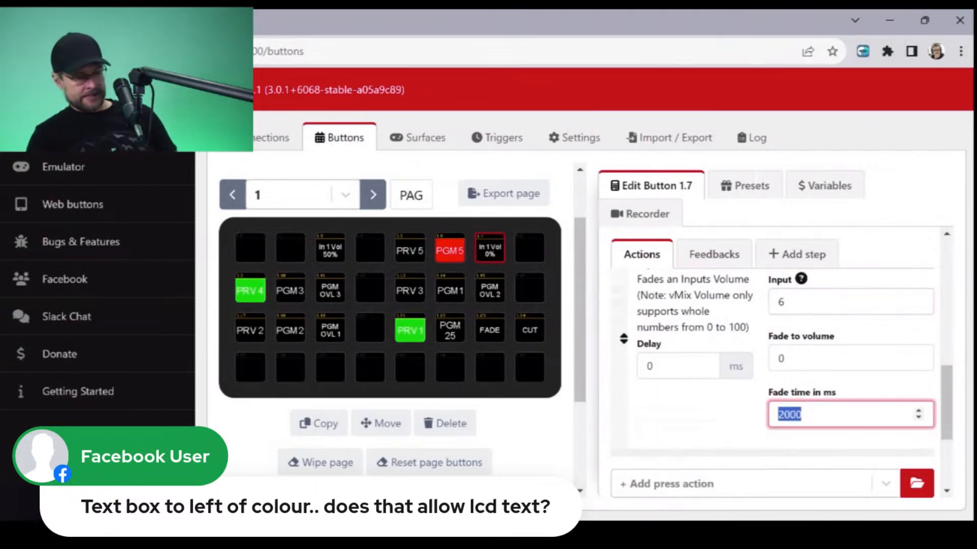
pyautogui.write('4000')
pyautogui.press('Tab')
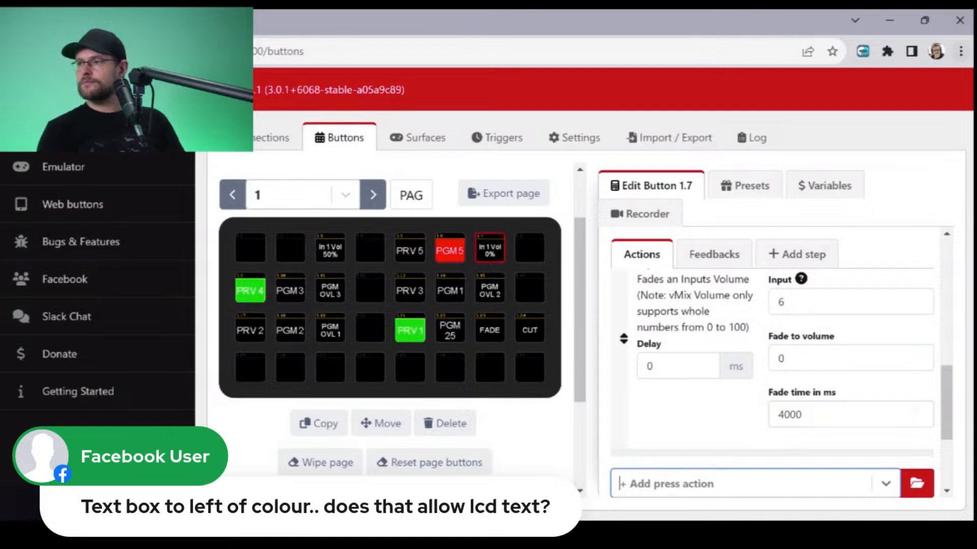
# - Place the vMix Audio preset Toggle Audio on button 1.4 and open it for editing
pyautogui.moveTo(924, 20)
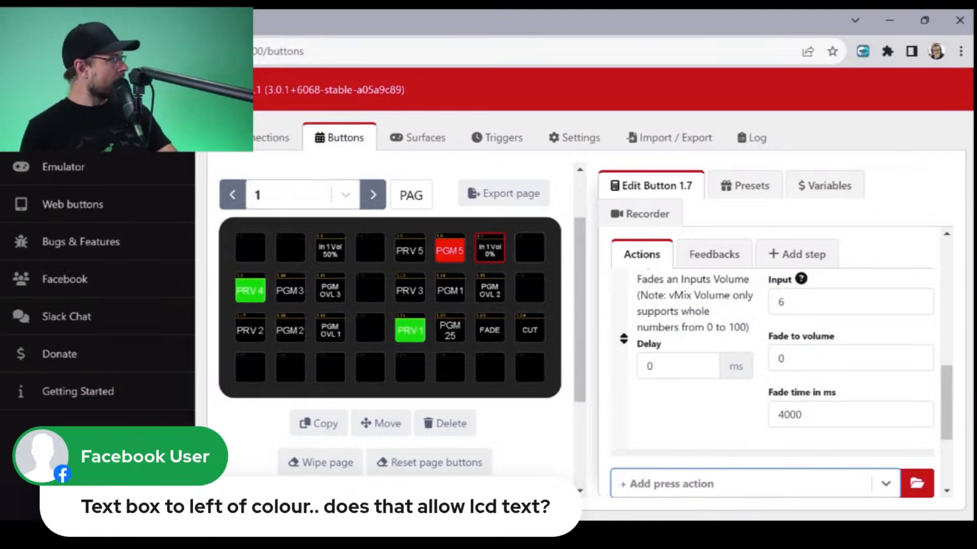
pyautogui.click(745, 186)
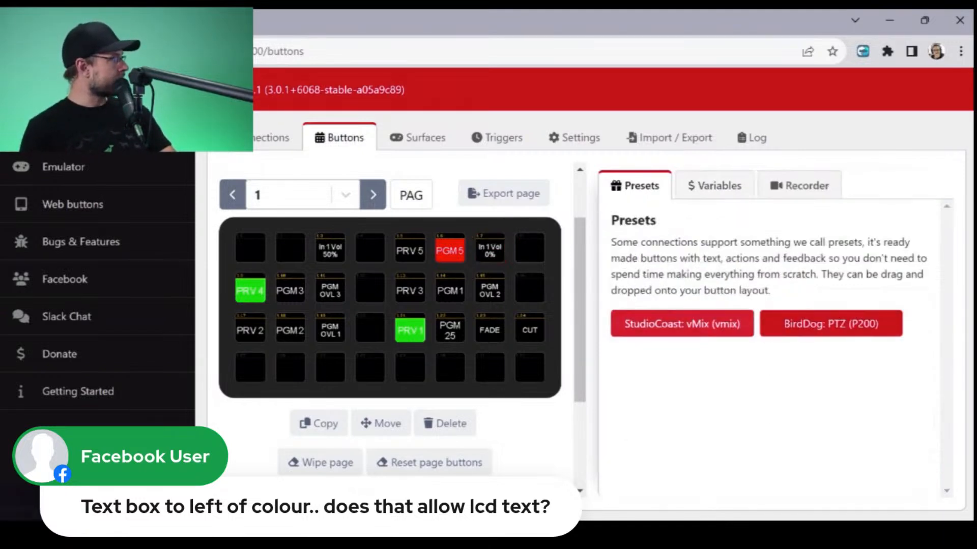
pyautogui.click(681, 324)
pyautogui.click(890, 261)
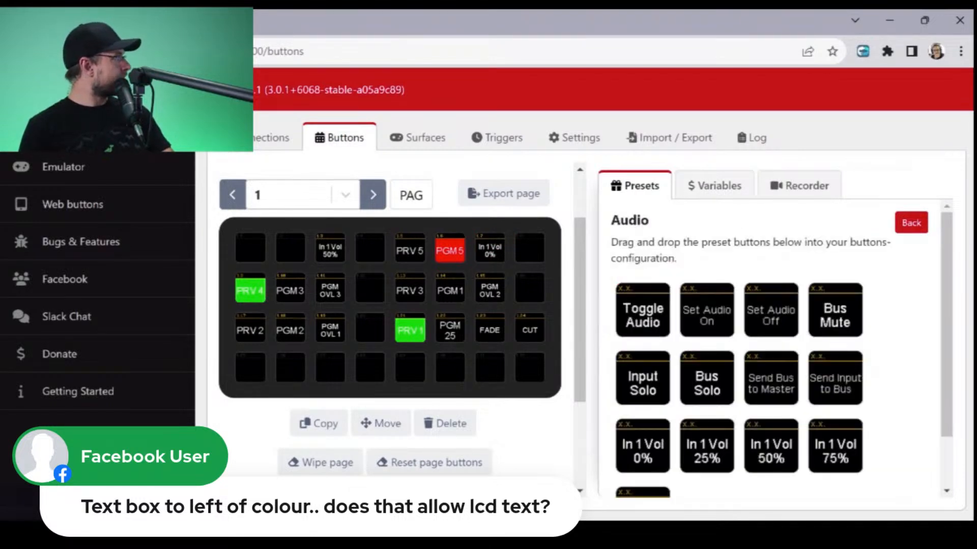
pyautogui.moveTo(642, 315); pyautogui.dragTo(370, 247)
pyautogui.click(370, 248)
# - Set the input of the Toggle Audio button's Input Mute press action to 4
pyautogui.scroll(-5, 773, 366)
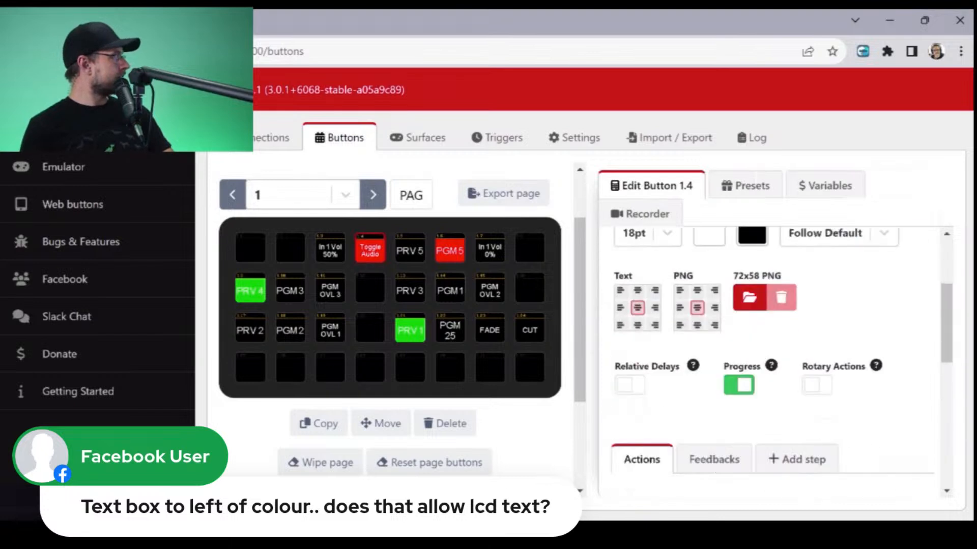
pyautogui.click(793, 378)
pyautogui.doubleClick(794, 378)
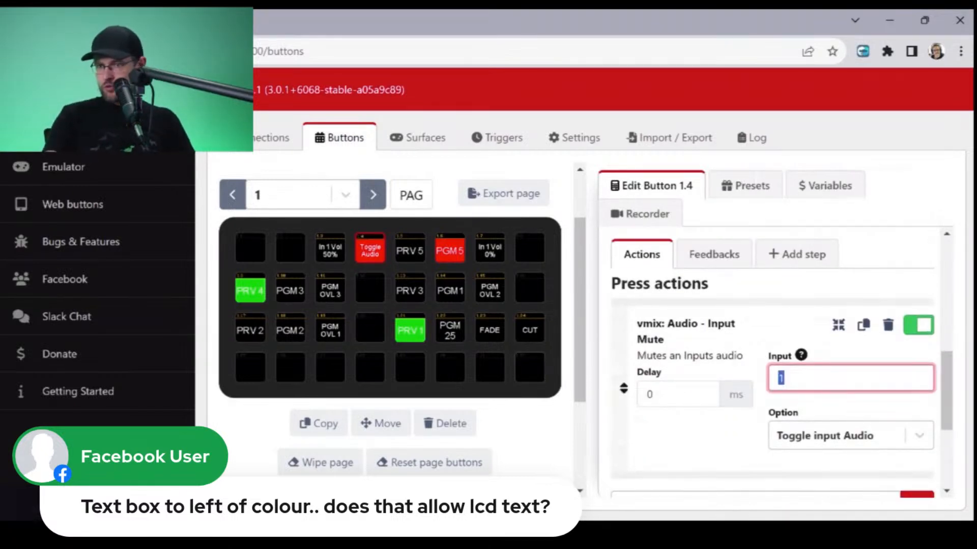
pyautogui.write('4')
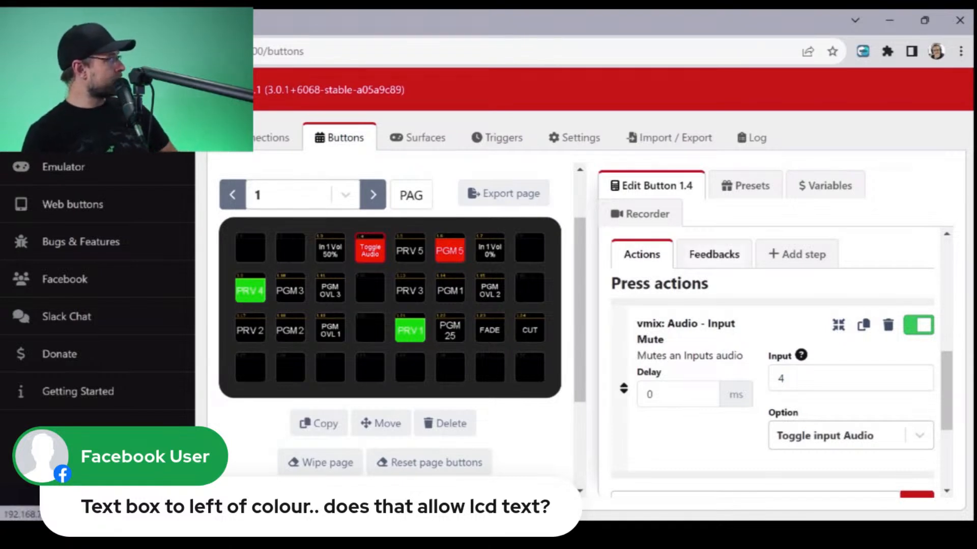
# - Open the Toggle Audio button's feedbacks and review the colour settings of its input mute indication
pyautogui.click(714, 254)
pyautogui.scroll(-1, 772, 382)
pyautogui.scroll(-5, 778, 382)
pyautogui.scroll(3, 778, 382)
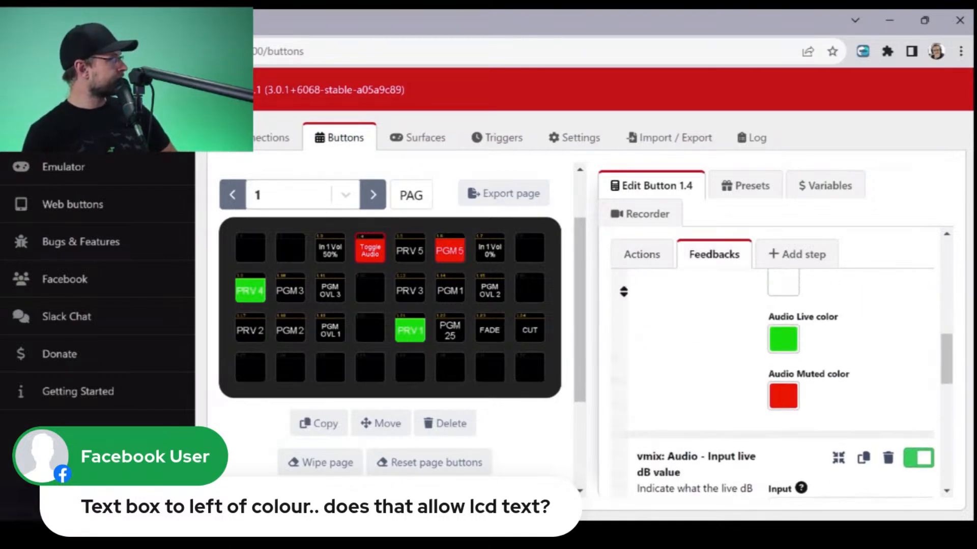
pyautogui.scroll(3, 778, 382)
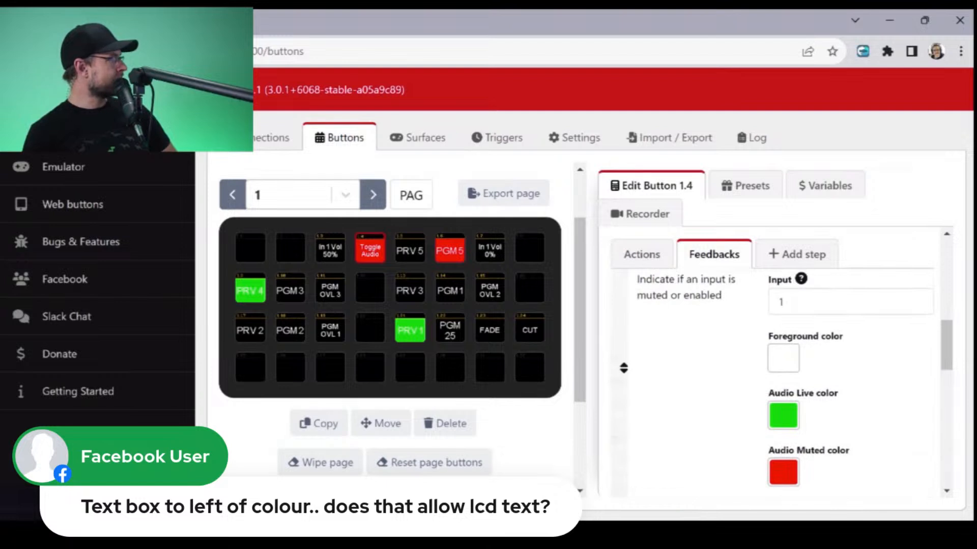
# - Set the Audio Live color of the Toggle Audio button's mute feedback to blue 0000CC
pyautogui.click(783, 416)
pyautogui.click(772, 369)
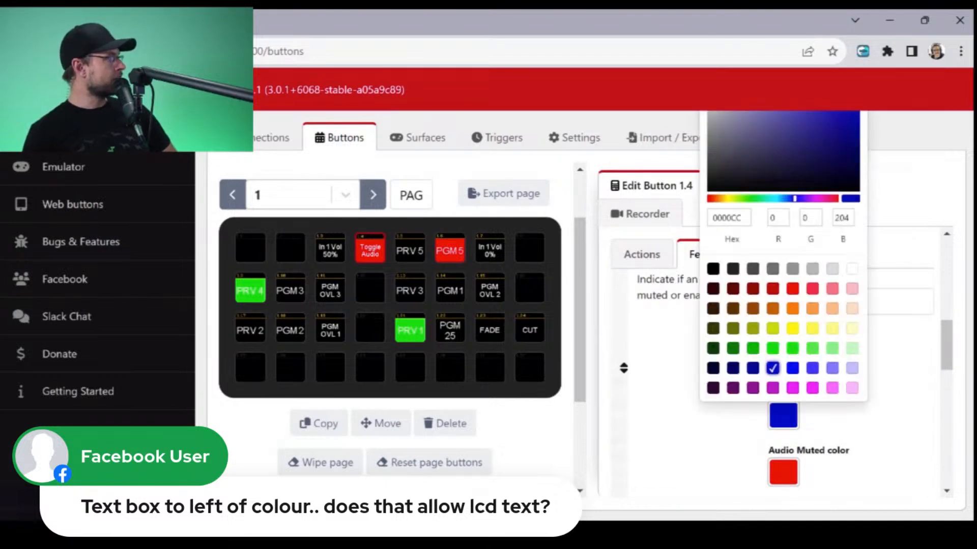
pyautogui.click(865, 417)
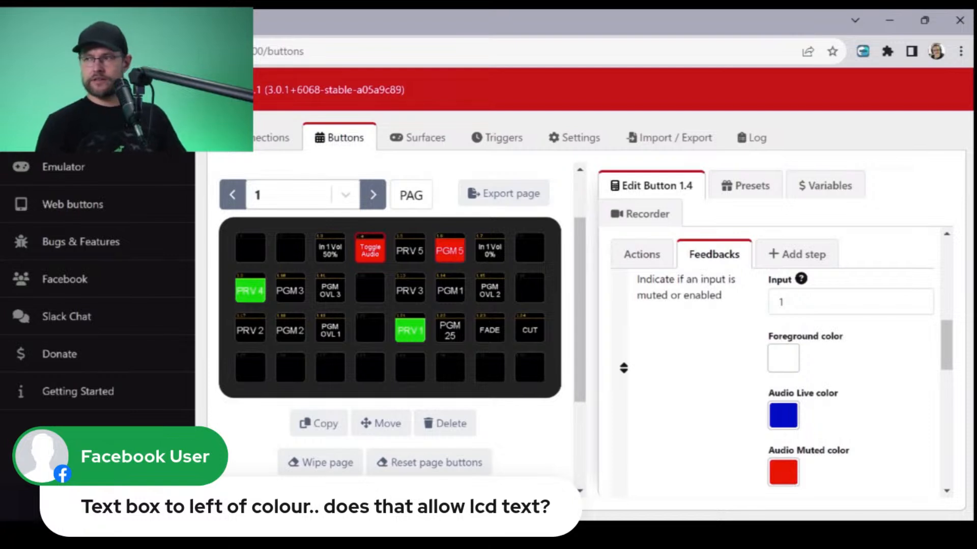
# - Set the Audio Muted color of the Toggle Audio button's mute feedback to blue 0000CC
pyautogui.click(784, 472)
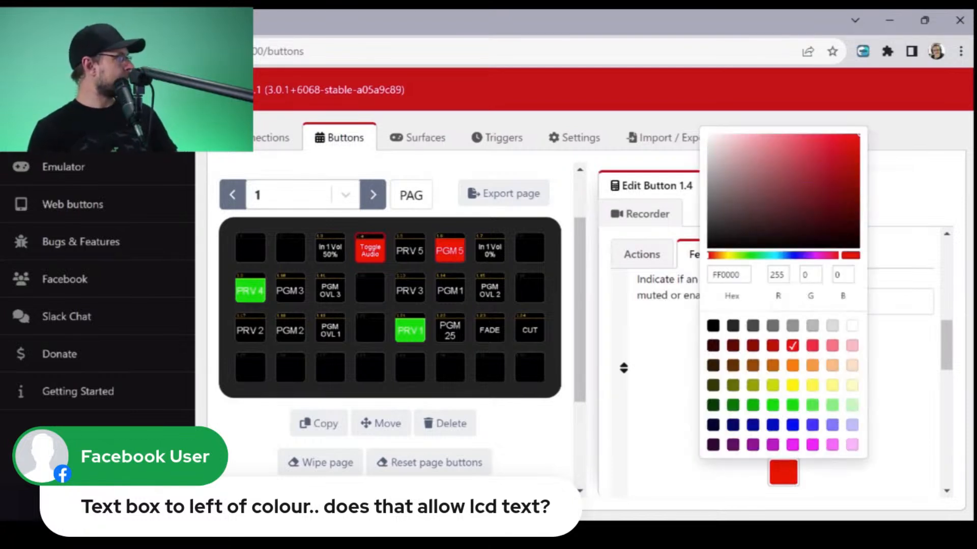
pyautogui.click(773, 425)
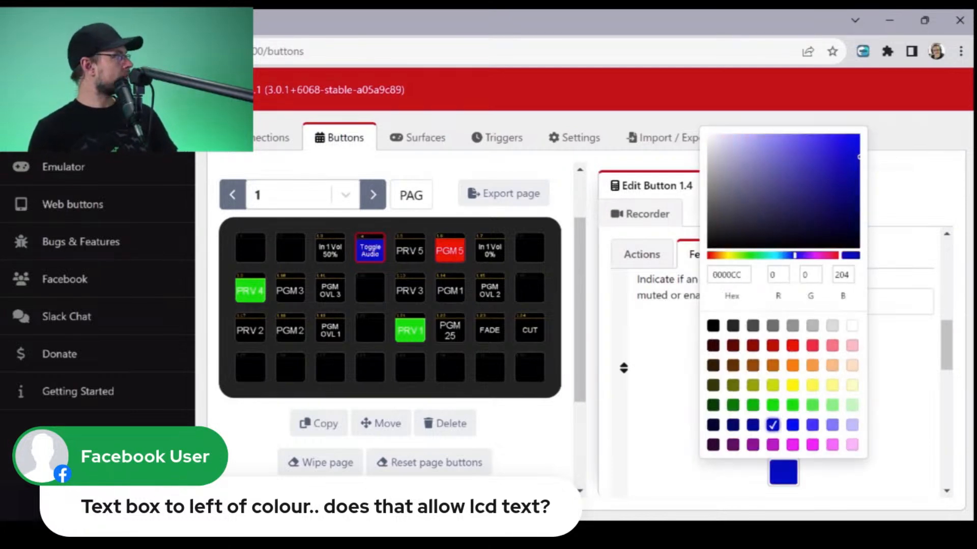
pyautogui.press('Escape')
pyautogui.click(784, 472)
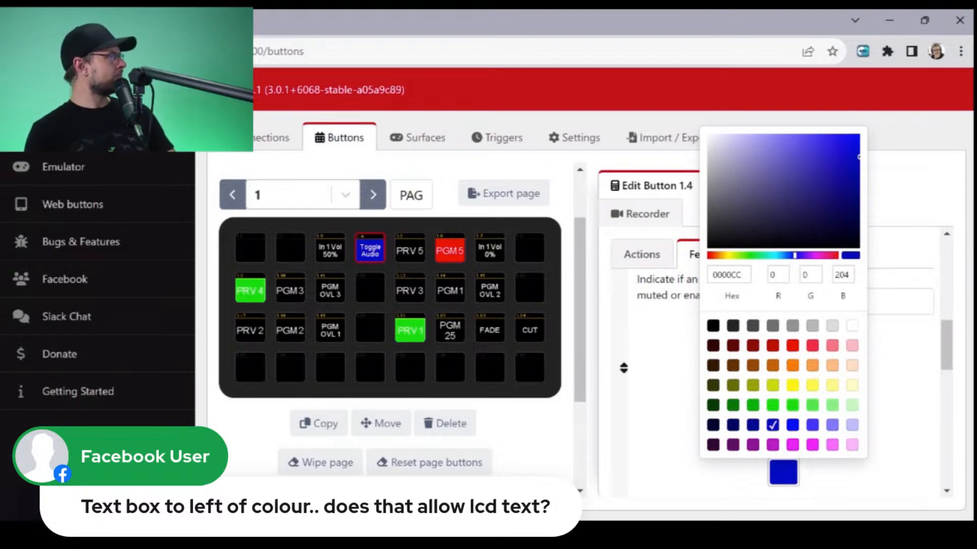
pyautogui.press('Escape')
# - Set the Audio Live color of the Toggle Audio button's mute feedback to red
pyautogui.click(784, 416)
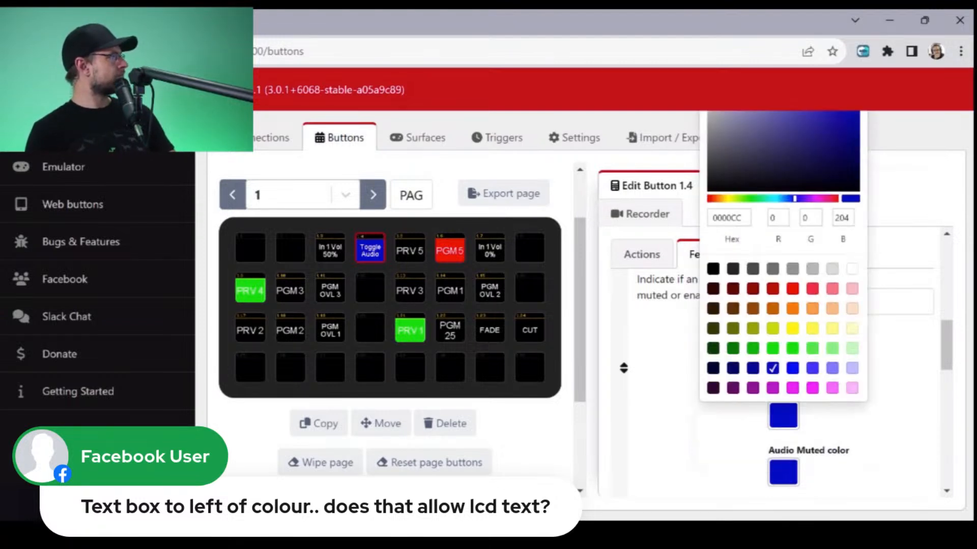
pyautogui.click(792, 289)
pyautogui.press('Escape')
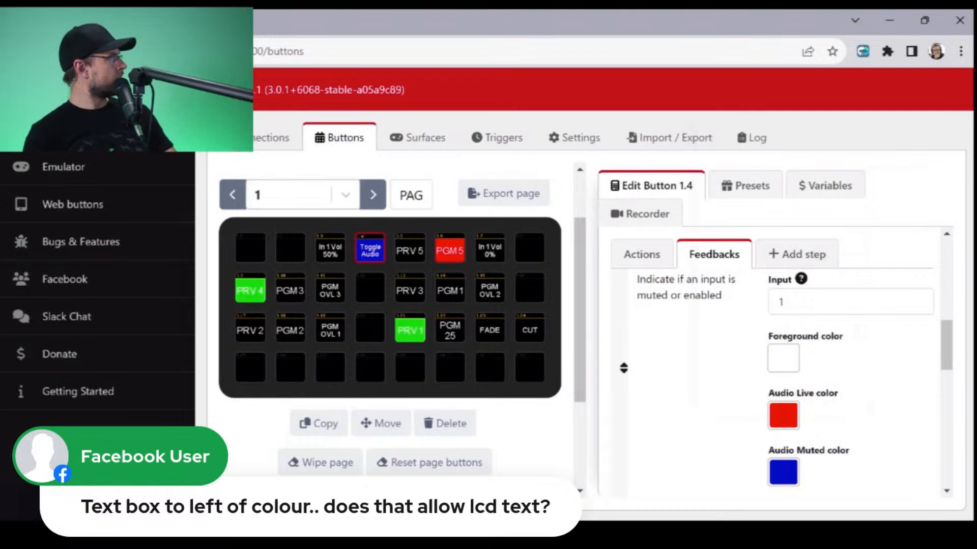
# - Set the Audio Live color of the Toggle Audio button's input mute feedback to black
pyautogui.scroll(-5, 624, 368)
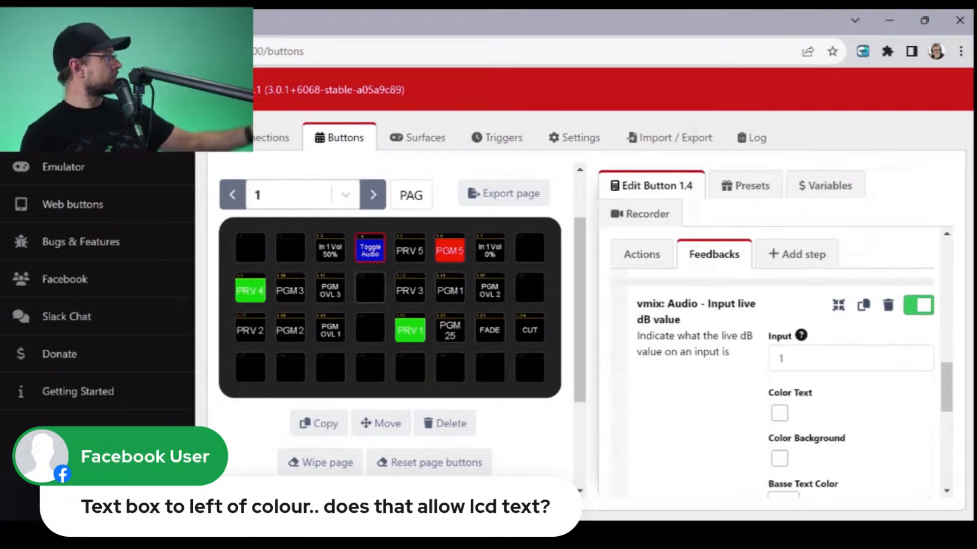
pyautogui.scroll(-10, 773, 366)
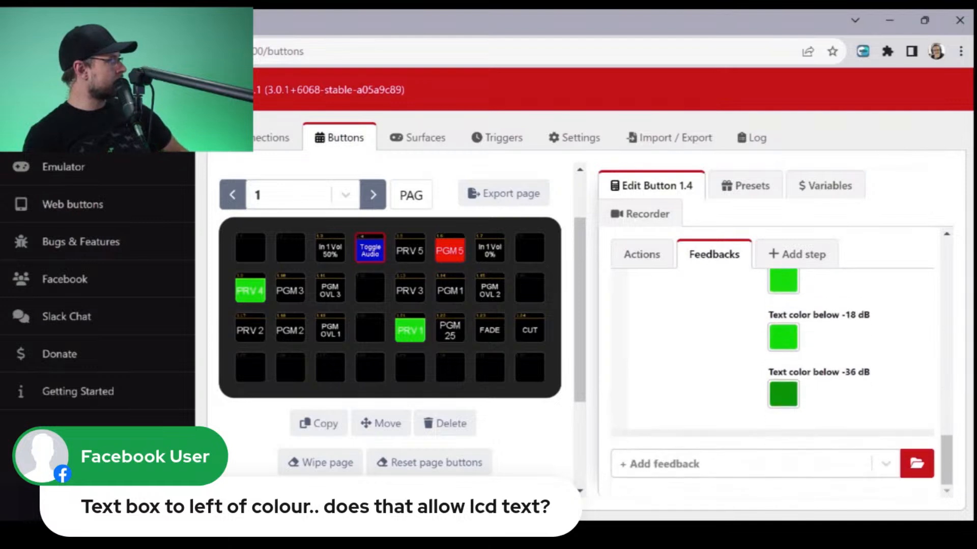
pyautogui.scroll(5, 773, 366)
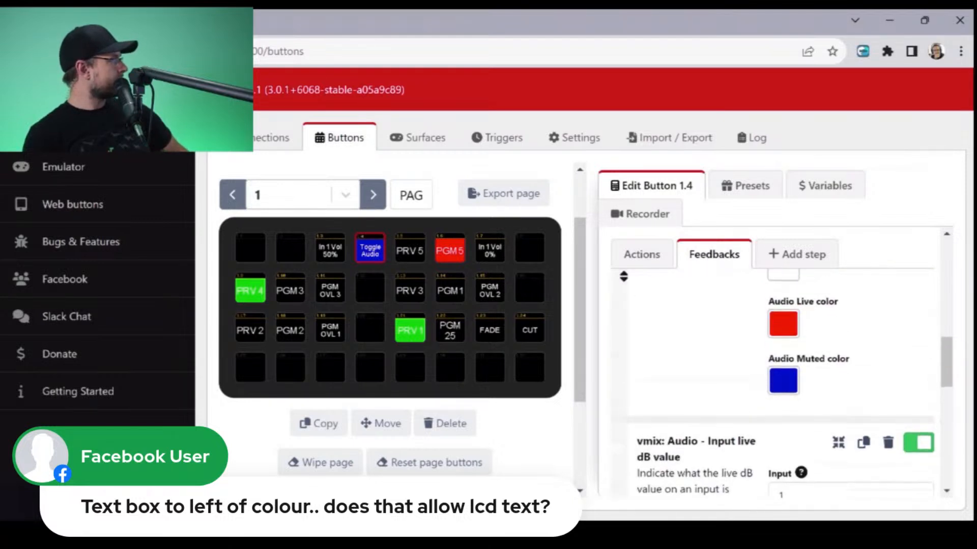
pyautogui.scroll(5, 773, 366)
pyautogui.scroll(-4, 773, 367)
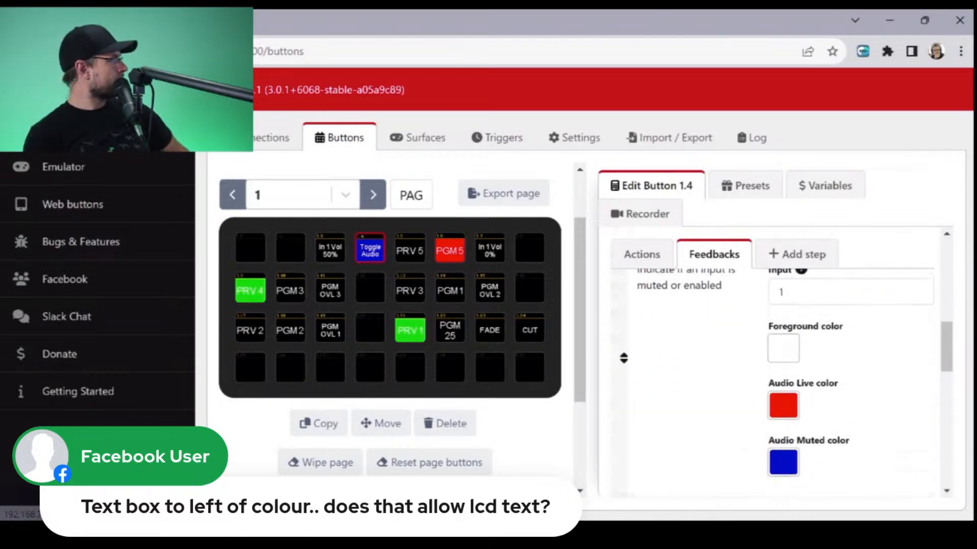
pyautogui.scroll(2, 773, 367)
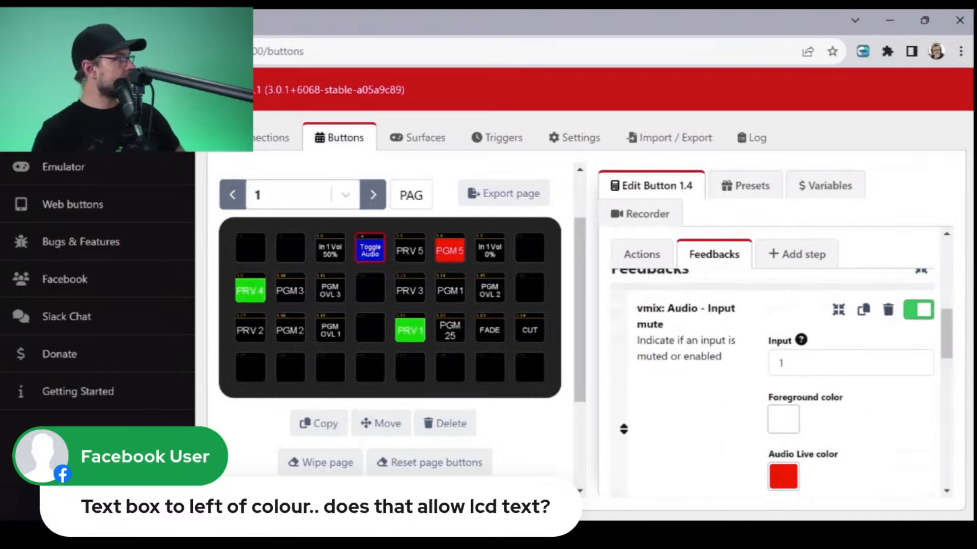
pyautogui.scroll(-2, 773, 366)
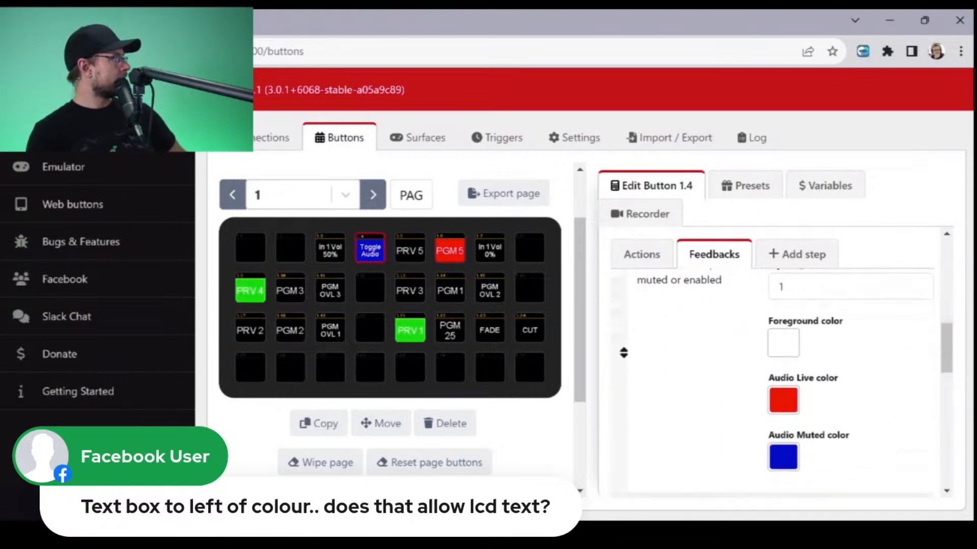
pyautogui.click(784, 400)
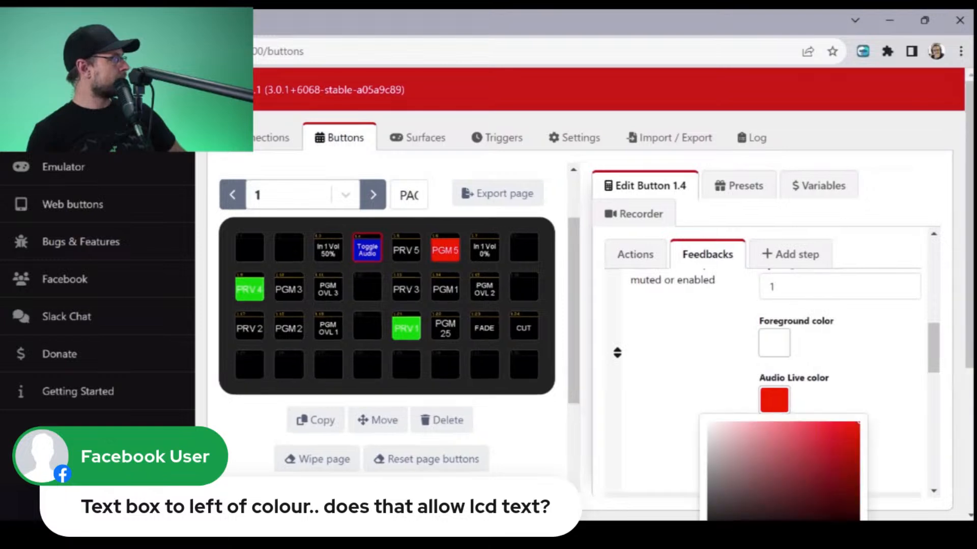
pyautogui.scroll(-4, 773, 356)
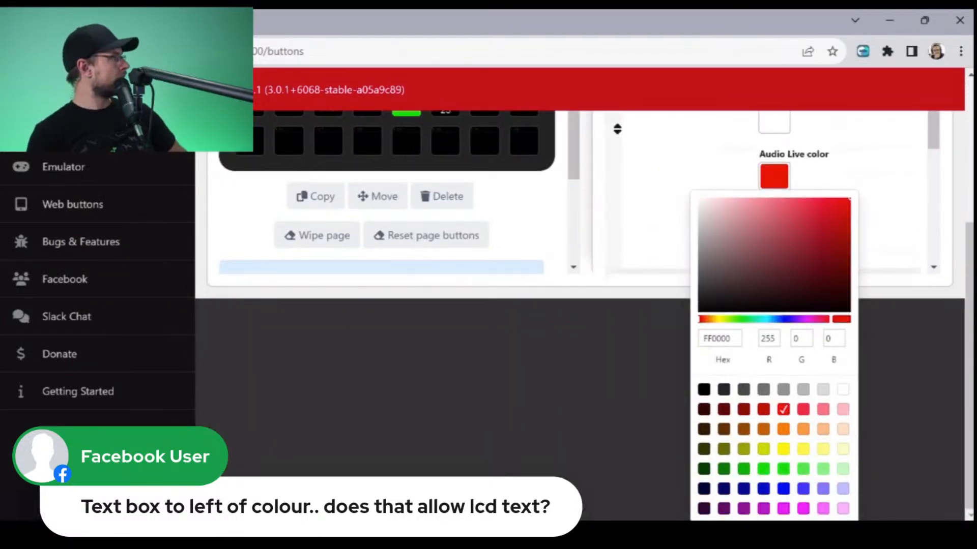
pyautogui.click(704, 390)
pyautogui.scroll(4, 773, 356)
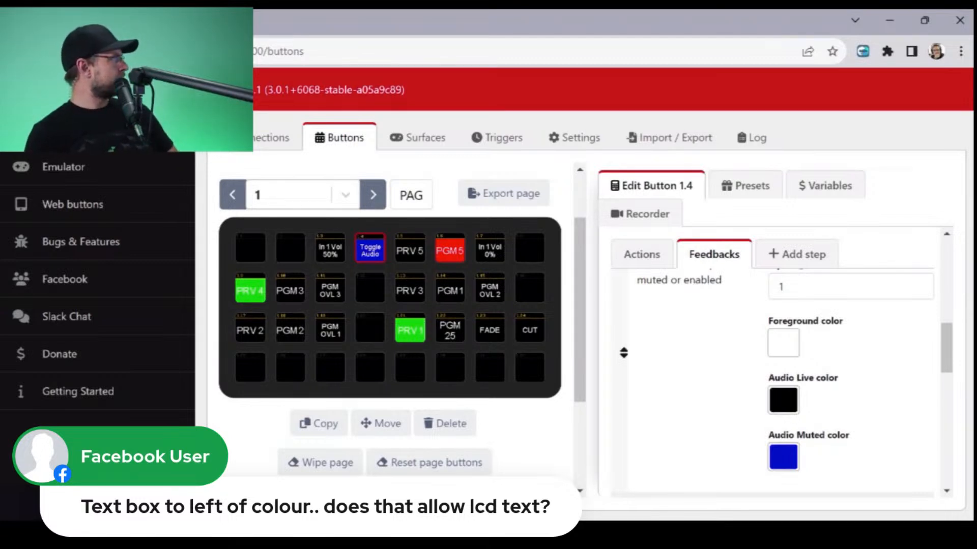
# - Disable the Input live dB value feedback on the Toggle Audio button
pyautogui.scroll(-2, 778, 356)
pyautogui.scroll(-2, 779, 356)
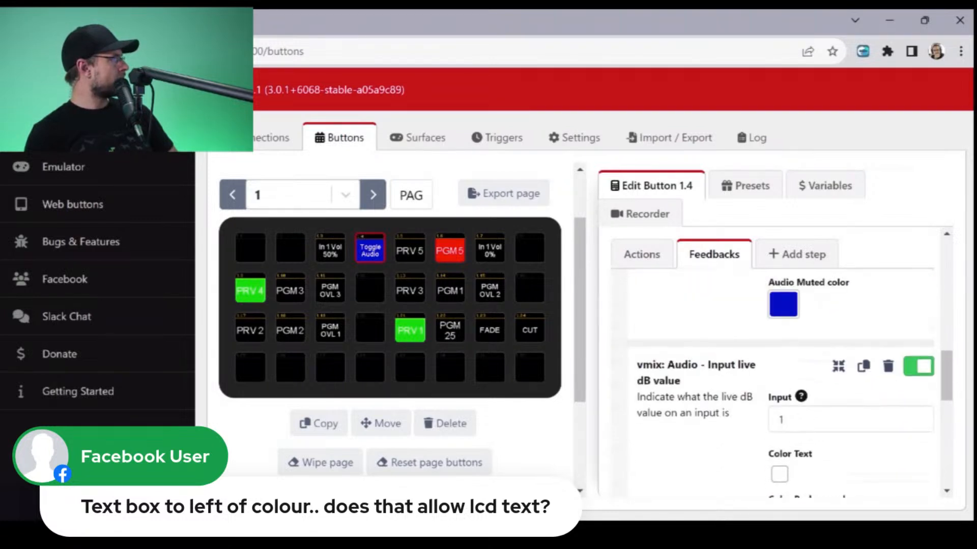
pyautogui.scroll(-3, 781, 384)
pyautogui.scroll(3, 782, 384)
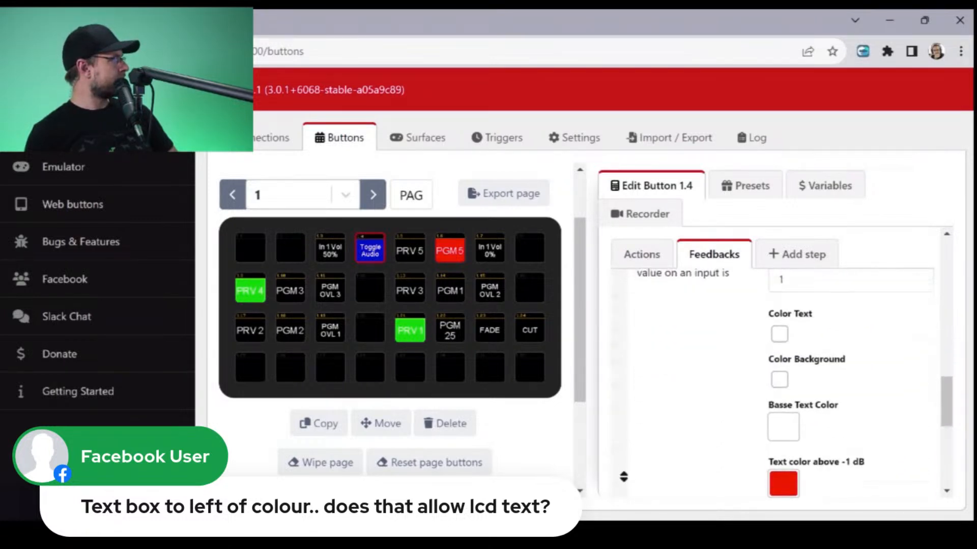
pyautogui.click(918, 367)
pyautogui.scroll(6, 782, 383)
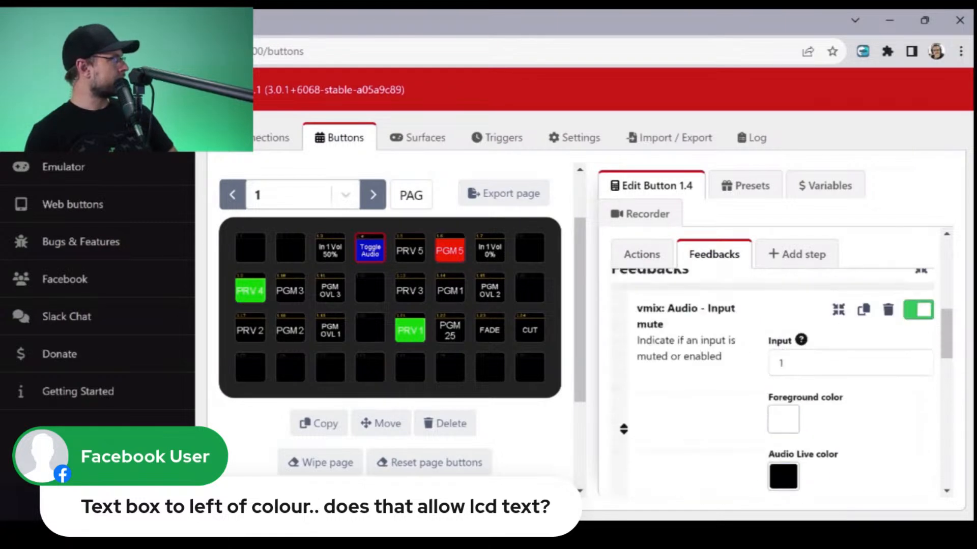
pyautogui.scroll(-3, 781, 383)
pyautogui.scroll(2, 781, 383)
pyautogui.scroll(10, 782, 383)
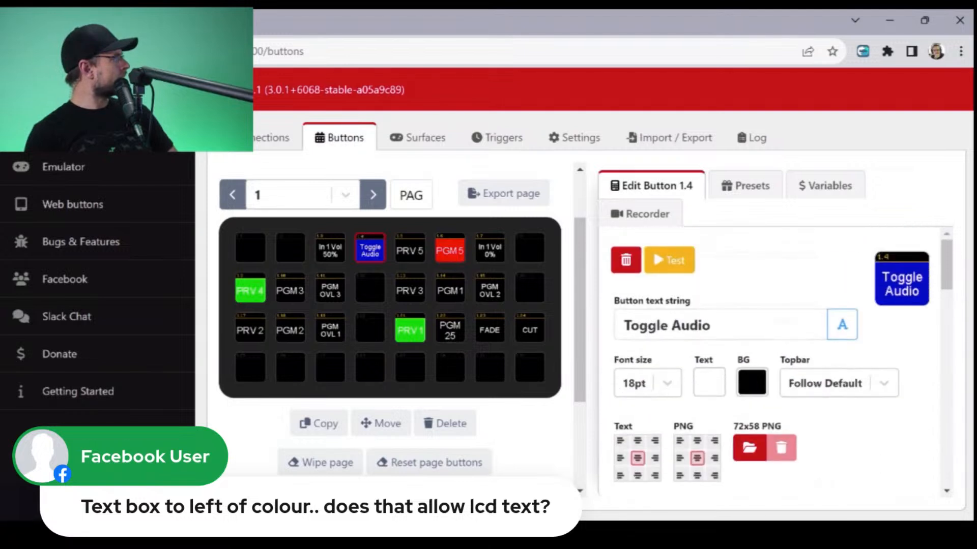
# - Set the Input of the Toggle Audio button's input mute feedback to 4
pyautogui.scroll(-10, 781, 383)
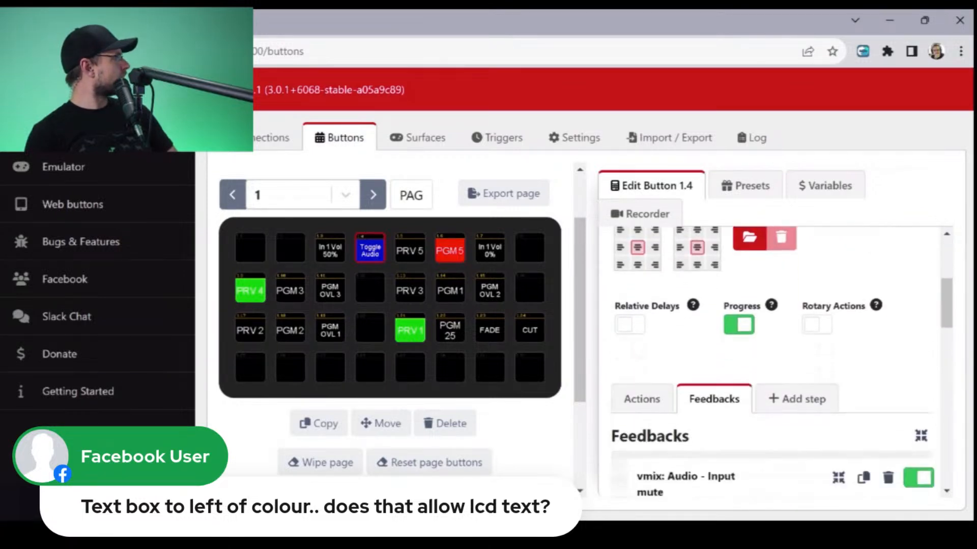
pyautogui.scroll(-2, 624, 426)
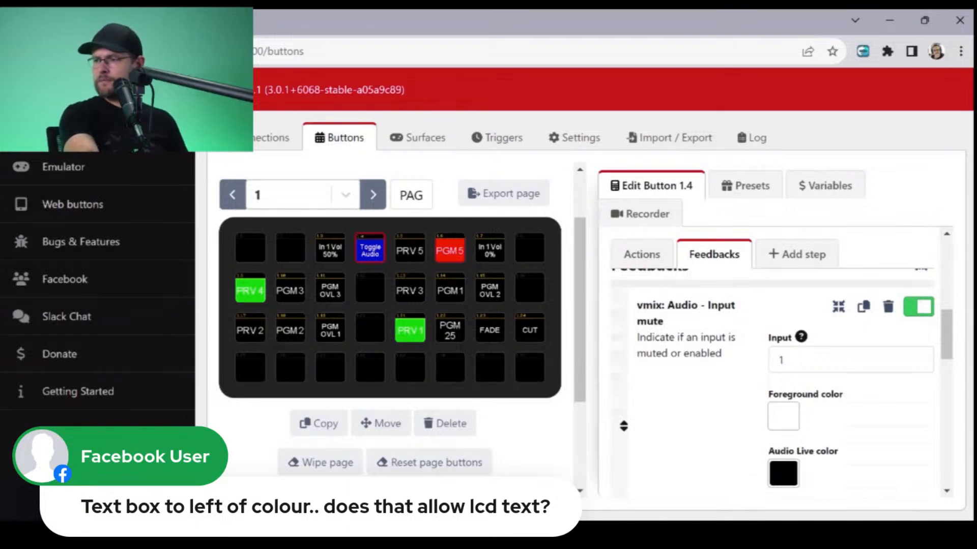
pyautogui.scroll(8, 623, 426)
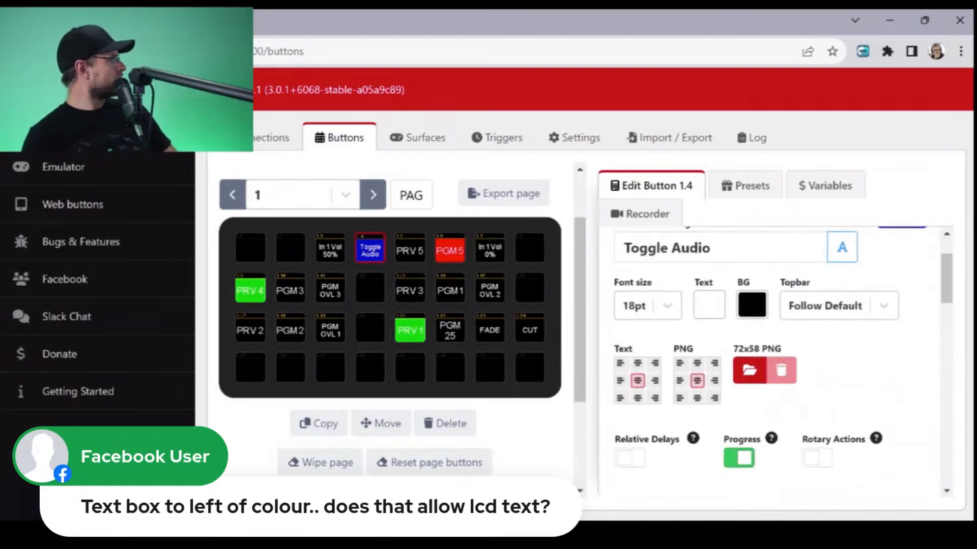
pyautogui.scroll(-5, 784, 360)
pyautogui.doubleClick(783, 360)
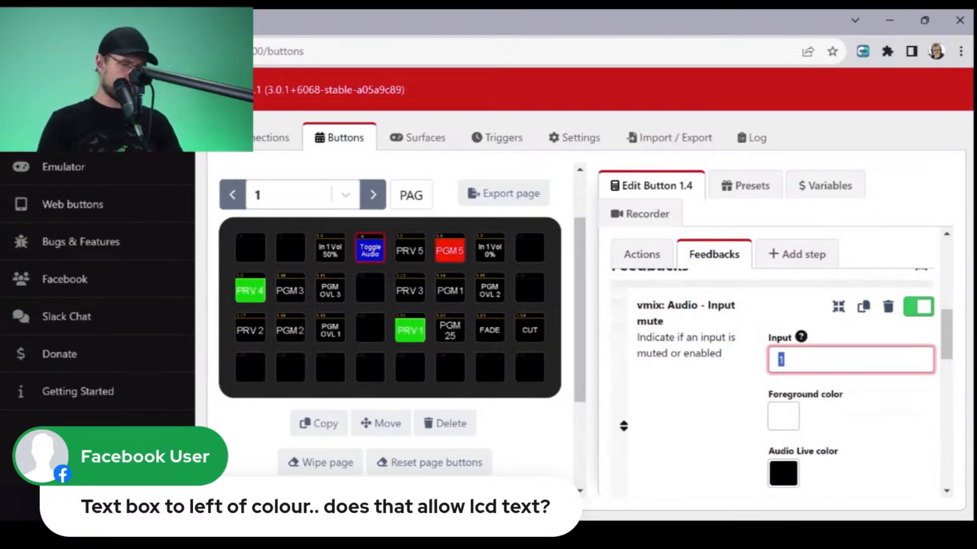
pyautogui.scroll(-5, 783, 360)
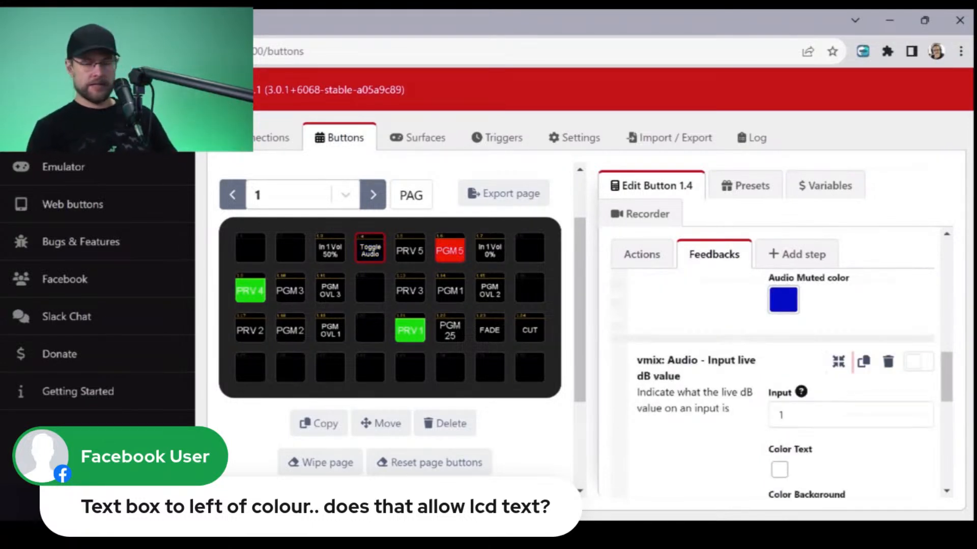
pyautogui.scroll(-5, 783, 382)
pyautogui.scroll(6, 783, 382)
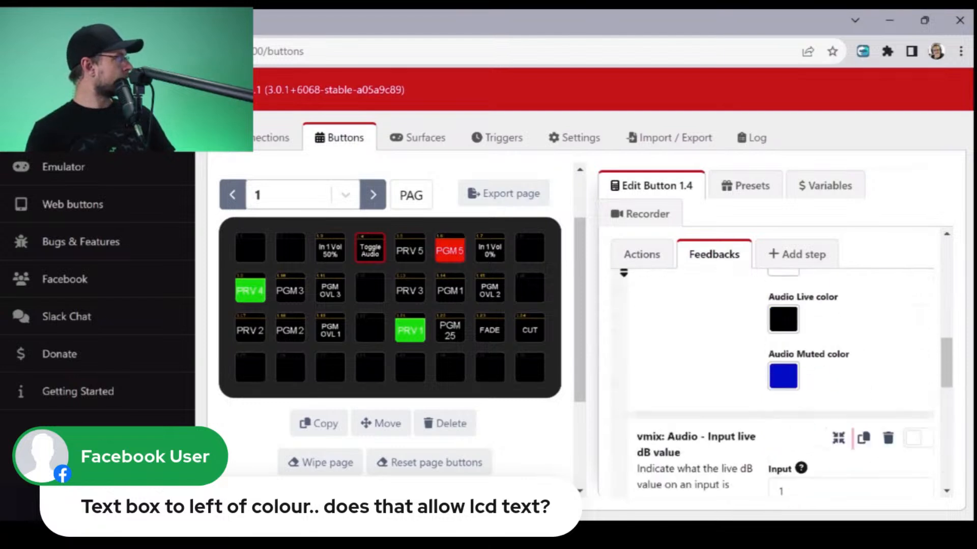
pyautogui.scroll(8, 781, 381)
pyautogui.scroll(-5, 781, 381)
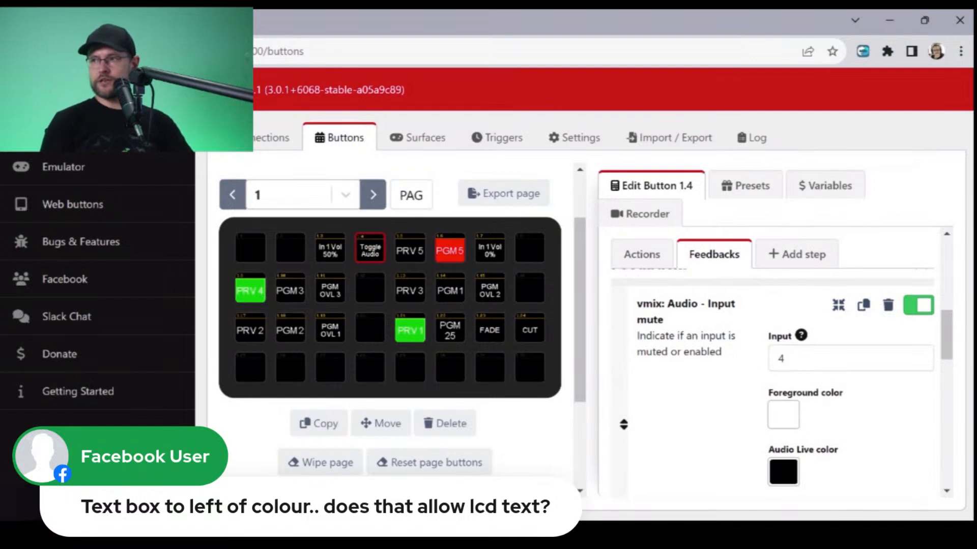
# - Set the Audio Live color of the Toggle Audio button's input mute feedback to red FF0000
pyautogui.scroll(-3, 784, 382)
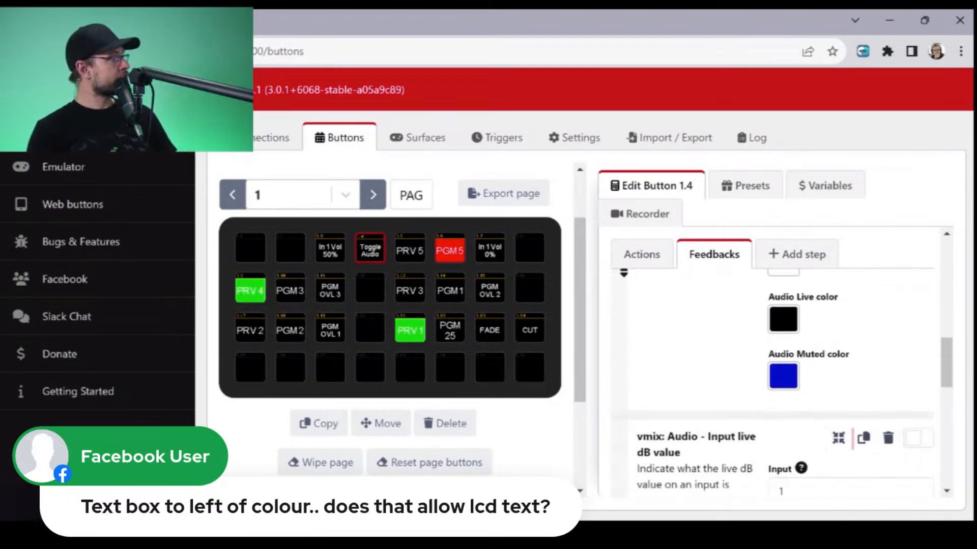
pyautogui.scroll(1, 784, 382)
pyautogui.click(783, 395)
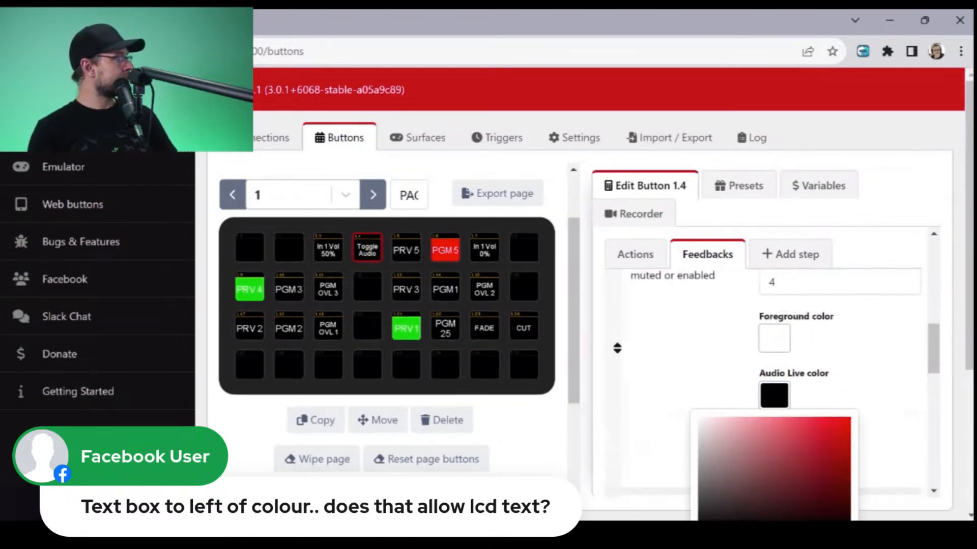
pyautogui.click(845, 418)
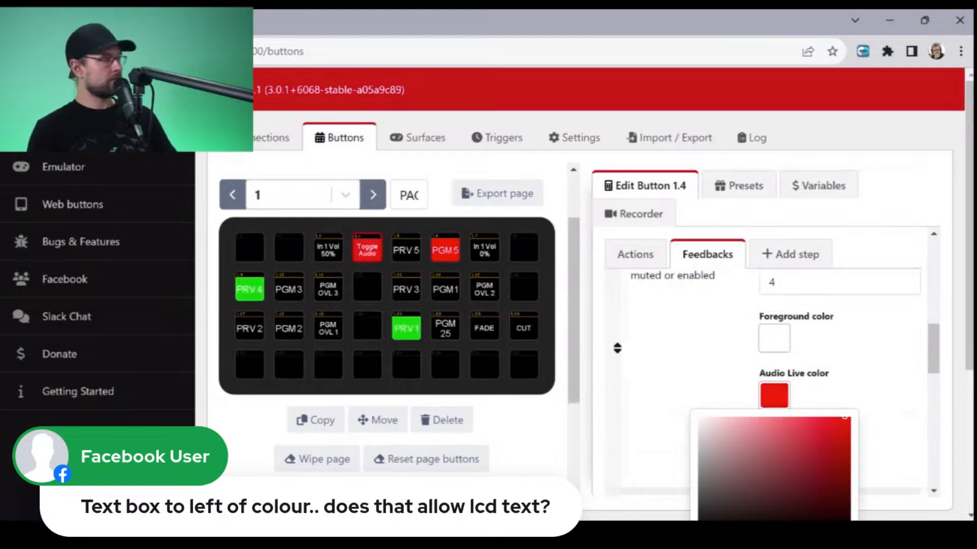
pyautogui.moveTo(844, 419); pyautogui.dragTo(851, 520)
pyautogui.click(783, 410)
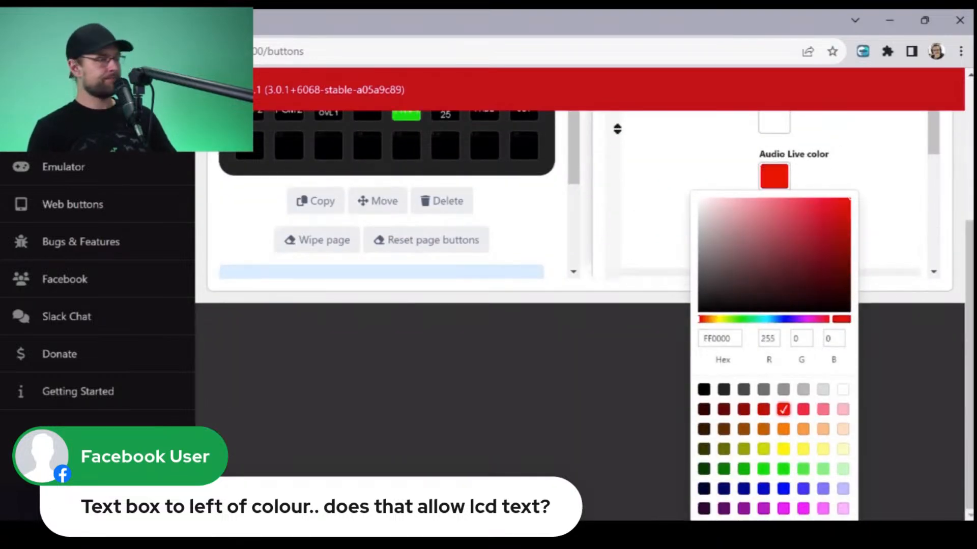
pyautogui.click(892, 379)
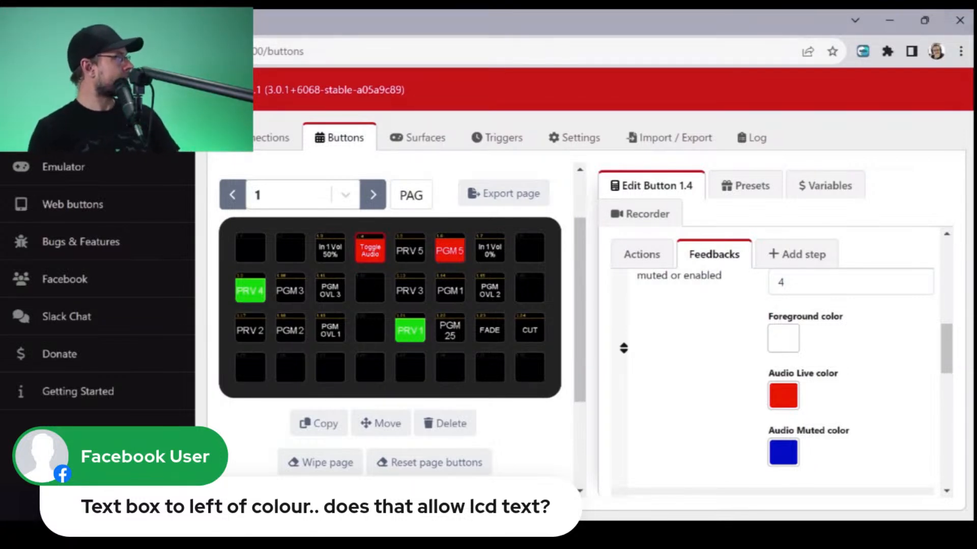
# - Place the Toggle Recording preset from the vMix Functions presets on the empty button 1.8
pyautogui.click(746, 185)
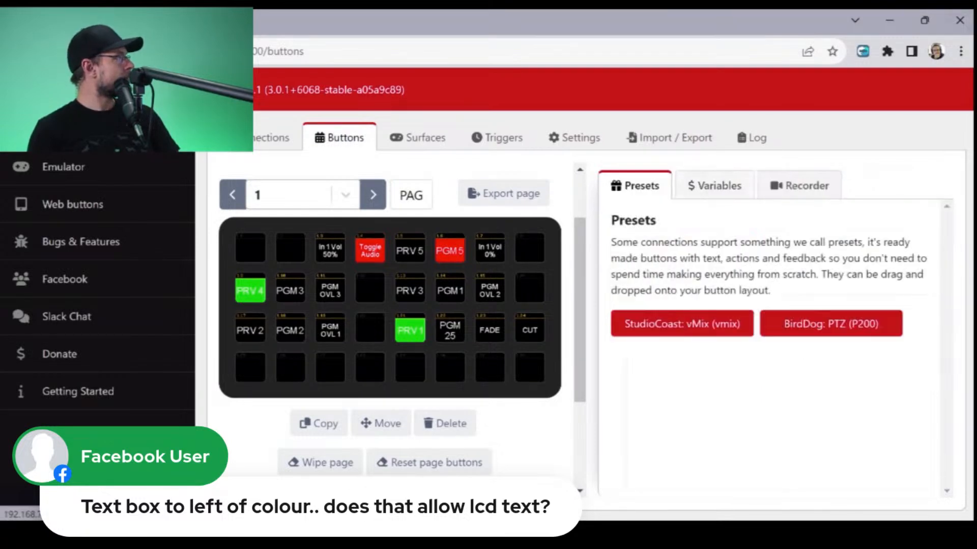
pyautogui.click(722, 322)
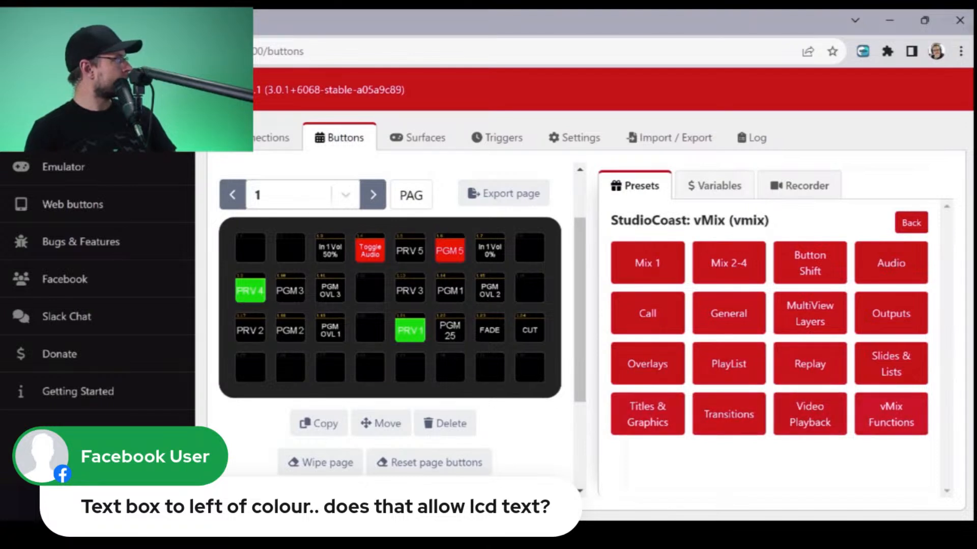
pyautogui.click(891, 414)
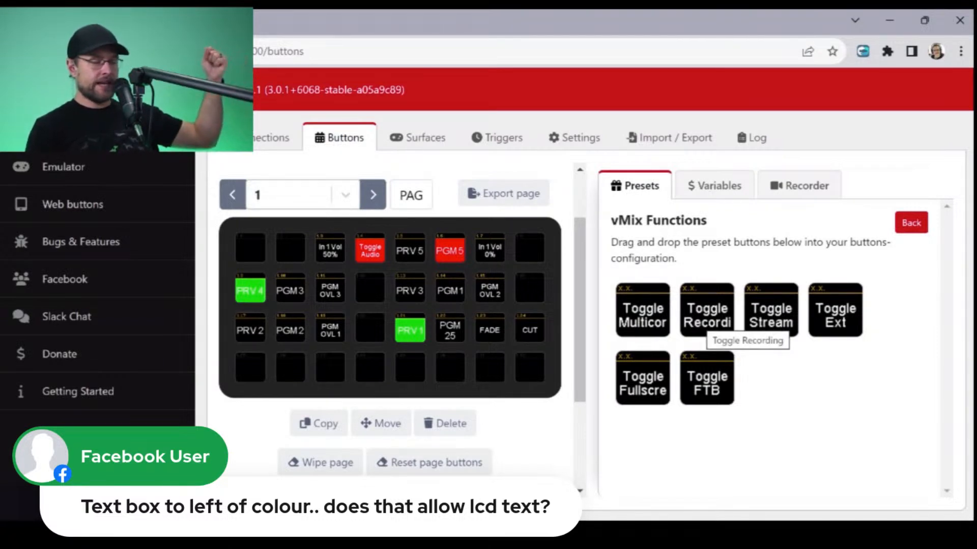
pyautogui.moveTo(707, 315); pyautogui.dragTo(530, 248)
# - Open the Toggle Recording button for editing and review its press and release actions
pyautogui.click(530, 247)
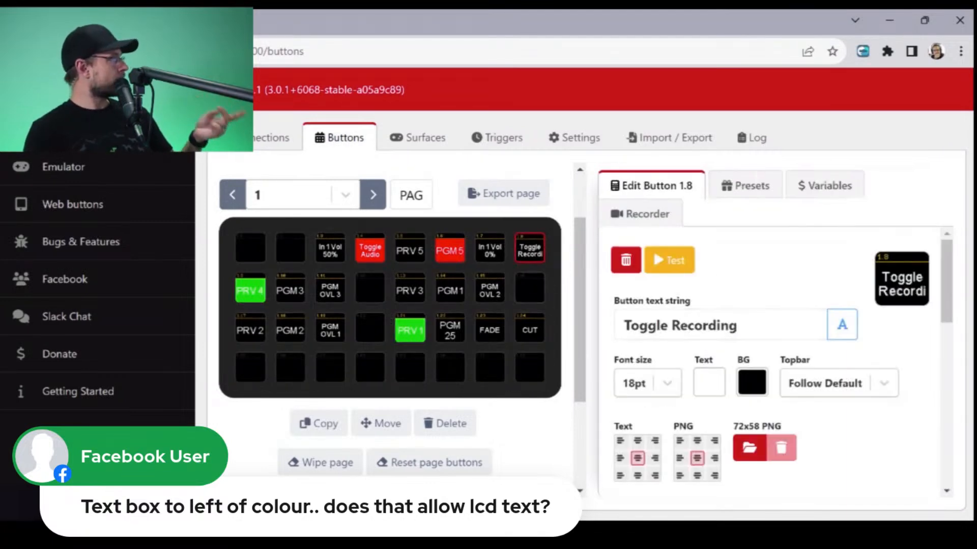
pyautogui.scroll(-4, 772, 362)
pyautogui.scroll(-3, 772, 377)
pyautogui.scroll(1, 772, 376)
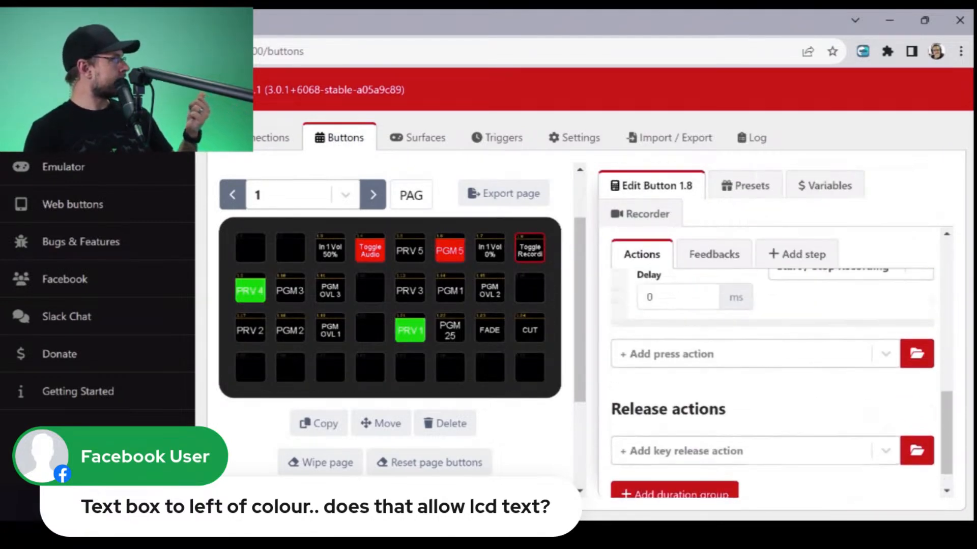
pyautogui.scroll(-2, 772, 376)
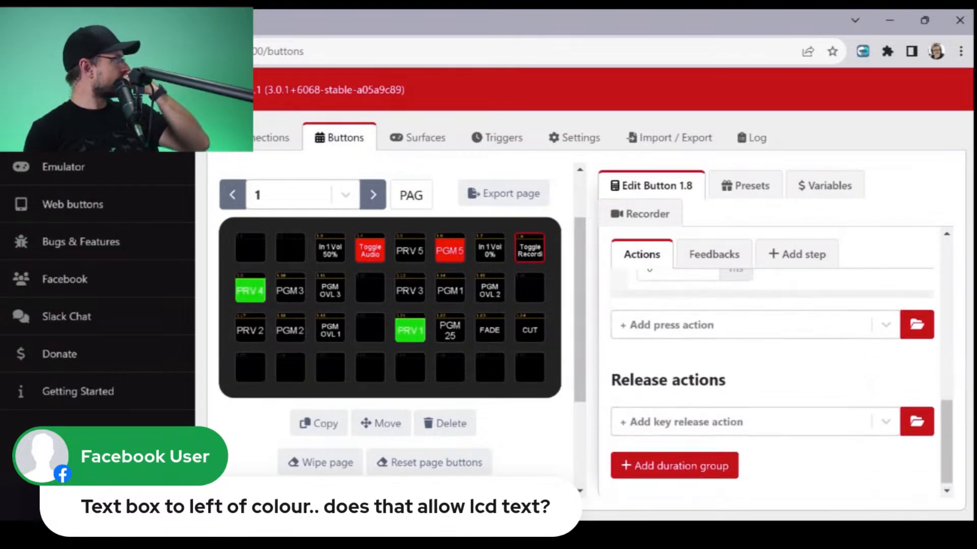
# - Examine the Toggle Recording button's vMix status feedback, including its colours and Stream Feedback Value options
pyautogui.scroll(5, 772, 376)
pyautogui.click(713, 310)
pyautogui.scroll(-3, 773, 376)
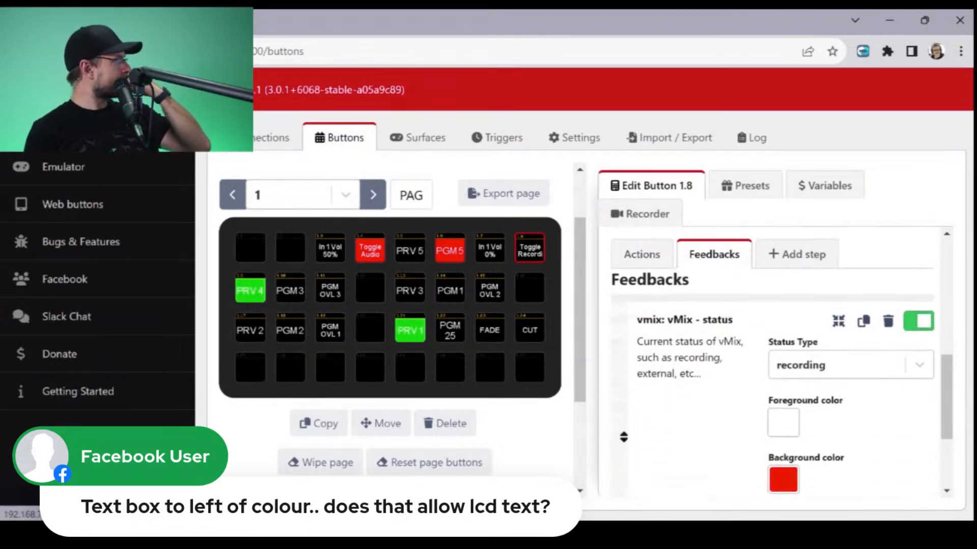
pyautogui.scroll(-2, 772, 376)
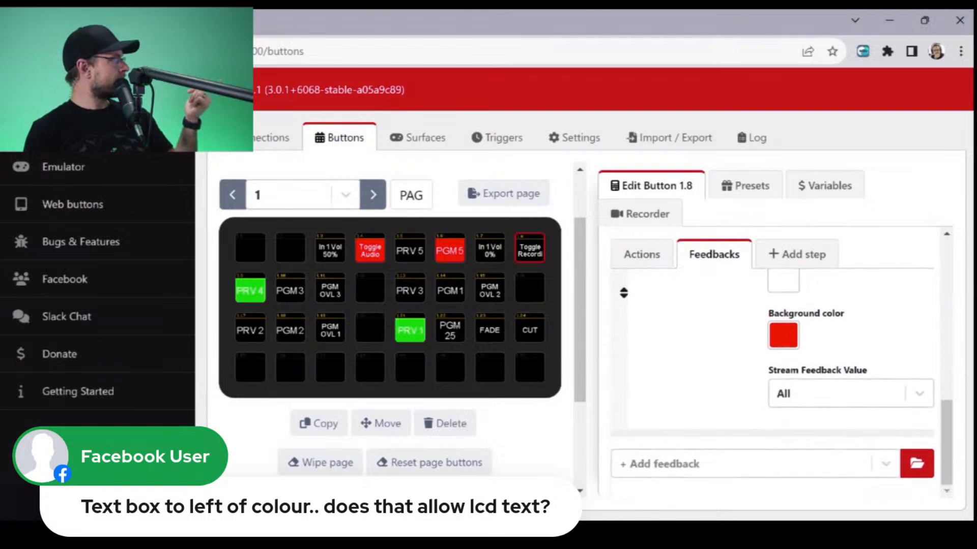
pyautogui.click(841, 393)
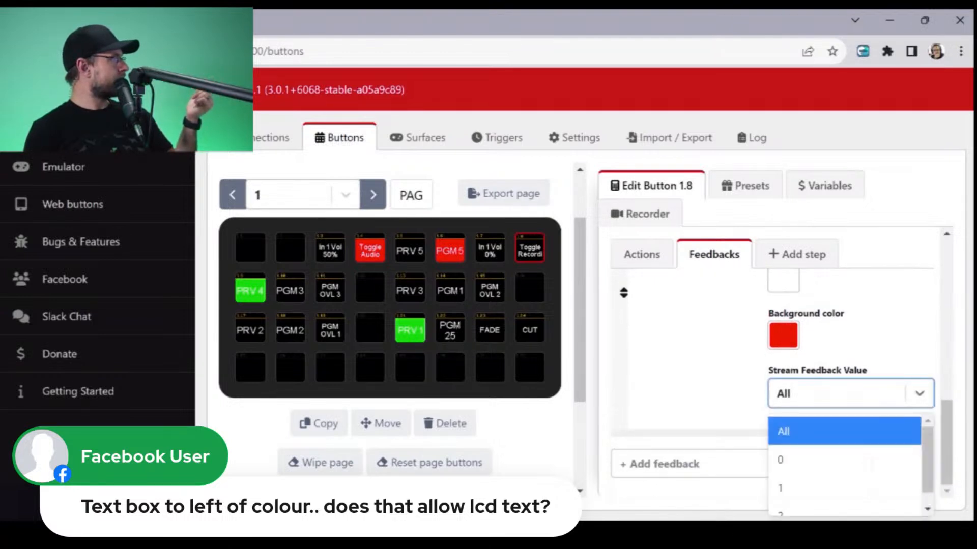
pyautogui.click(859, 351)
pyautogui.scroll(5, 772, 376)
pyautogui.scroll(4, 772, 377)
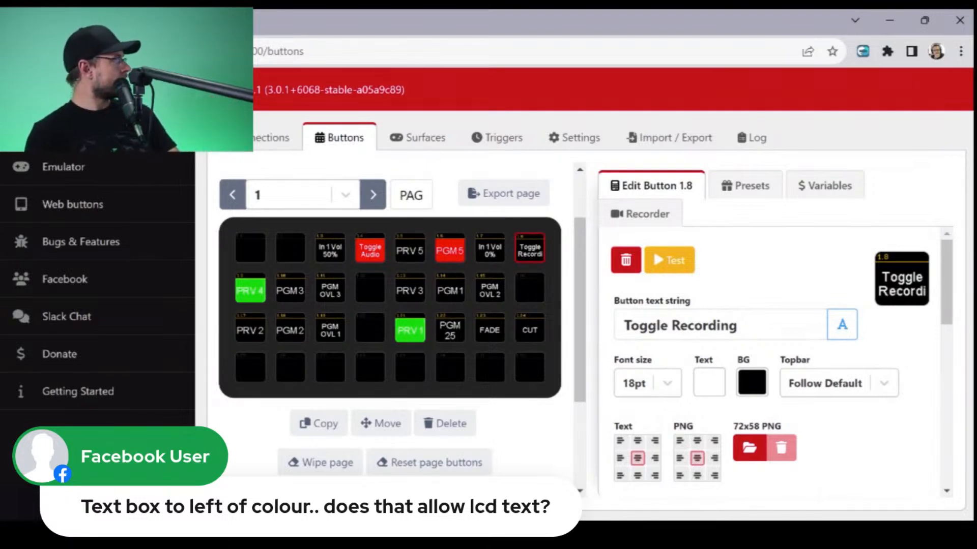
# - Examine the Status Type and Stream Feedback Value options of the Toggle Recording button's vMix status feedback, with recording as the status type
pyautogui.scroll(-10, 773, 356)
pyautogui.click(850, 350)
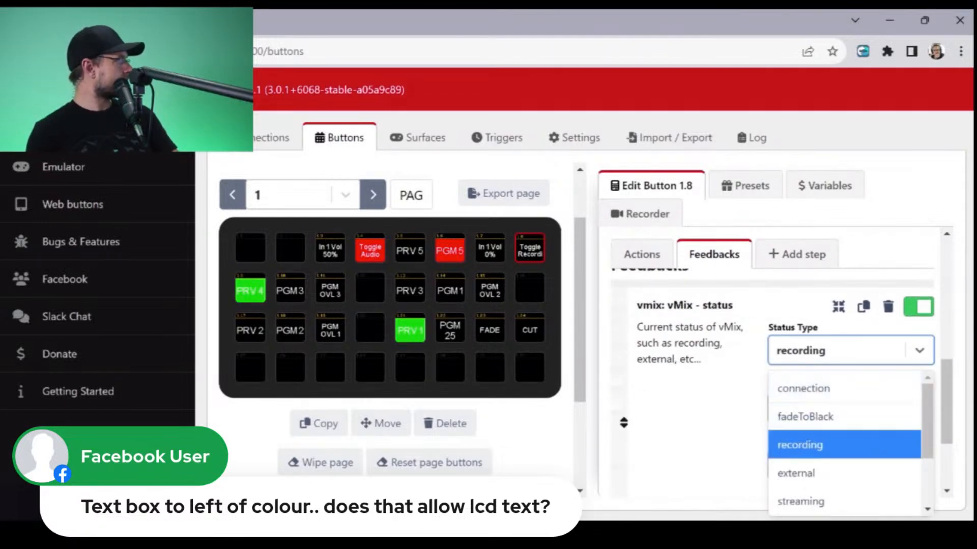
pyautogui.scroll(-3, 844, 443)
pyautogui.scroll(3, 844, 443)
pyautogui.click(844, 445)
pyautogui.scroll(-3, 845, 396)
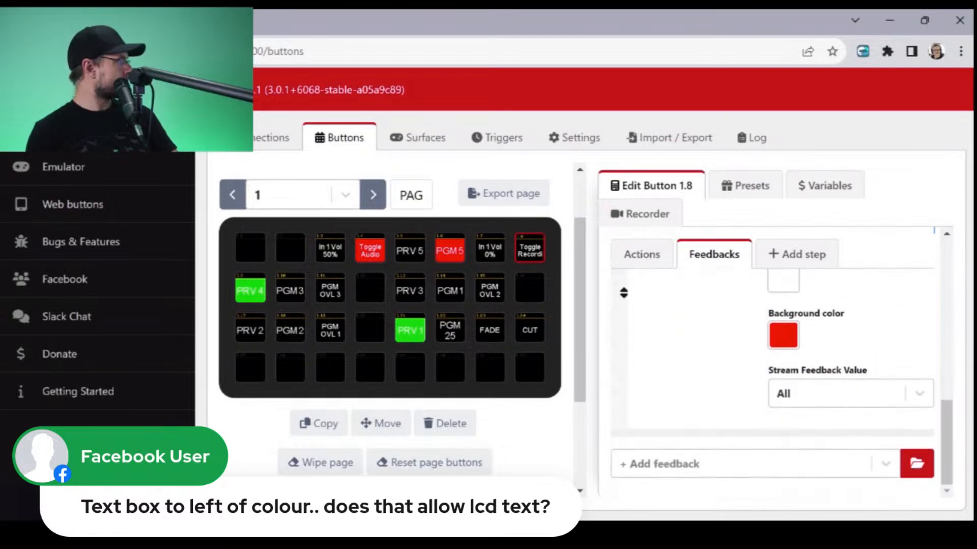
pyautogui.click(849, 393)
pyautogui.click(860, 351)
pyautogui.scroll(6, 834, 356)
pyautogui.scroll(-1, 763, 377)
# - Review the Output Function options of the Toggle Recording button's press action and choose Start / Stop Recording
pyautogui.click(642, 404)
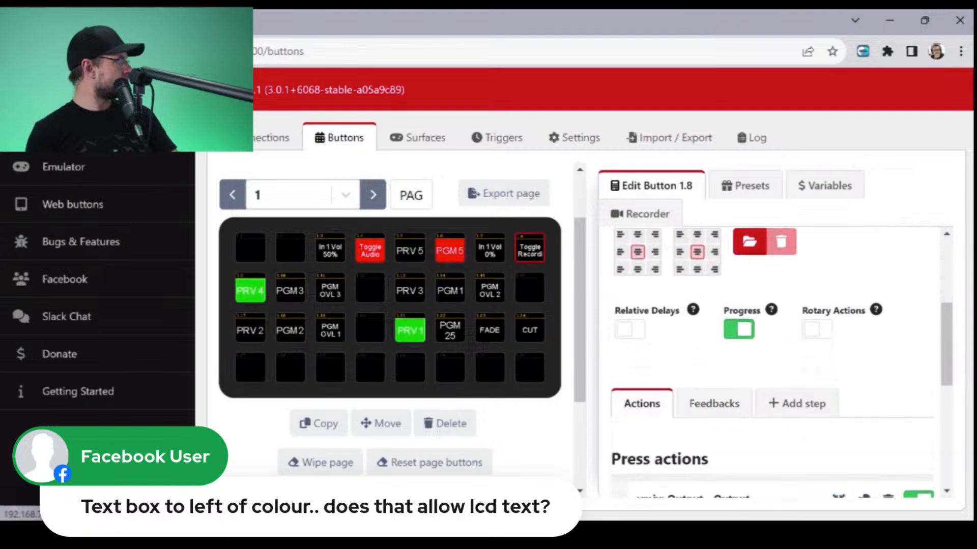
pyautogui.scroll(-3, 773, 356)
pyautogui.click(840, 326)
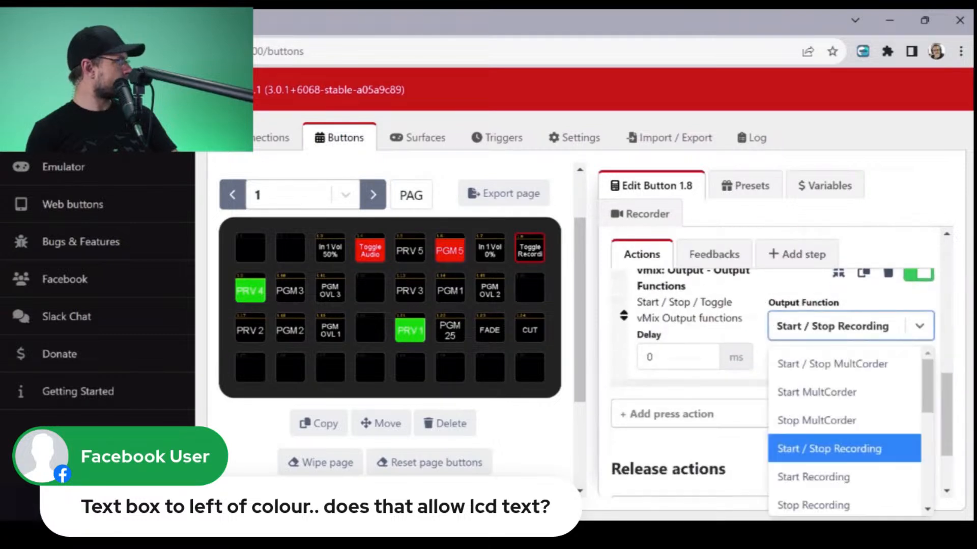
pyautogui.click(829, 449)
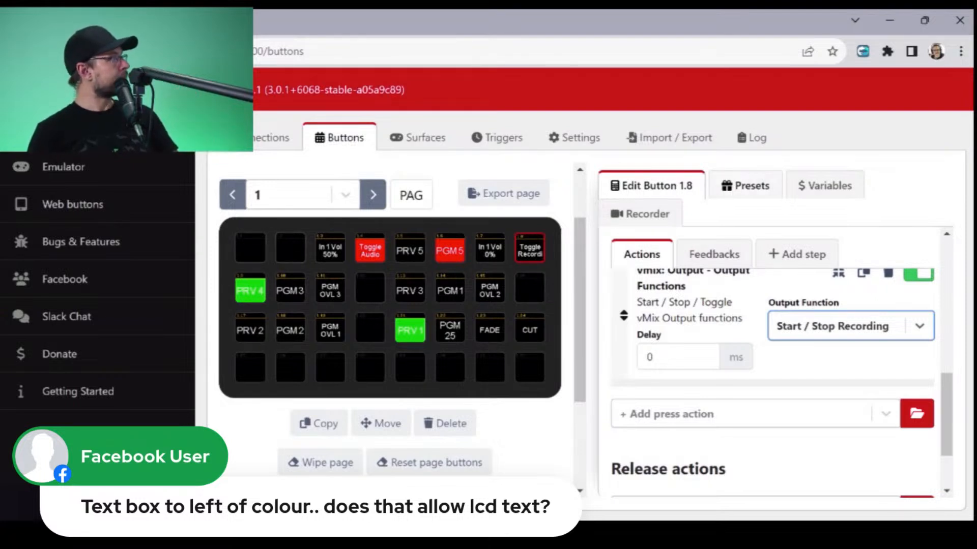
# - Place the vMix PlayList Start preset on the empty button 1.16 and the PlayList Stop preset on the empty button 1.20
pyautogui.click(745, 216)
pyautogui.click(746, 186)
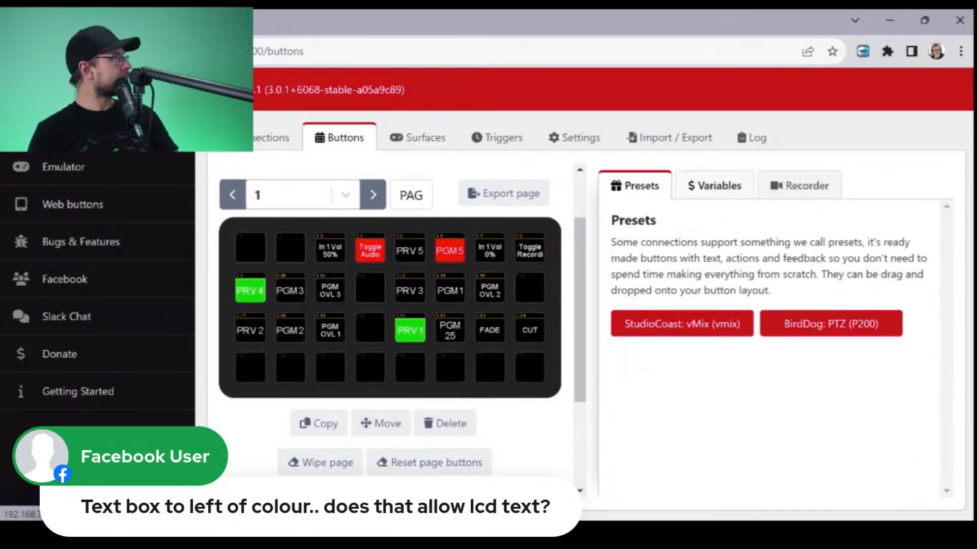
pyautogui.click(661, 323)
pyautogui.click(729, 364)
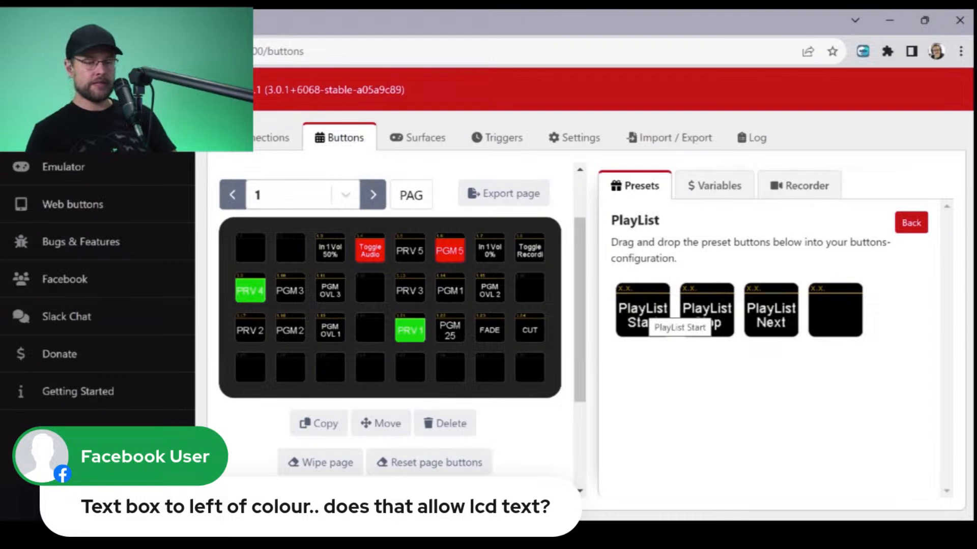
pyautogui.moveTo(643, 312); pyautogui.dragTo(529, 288)
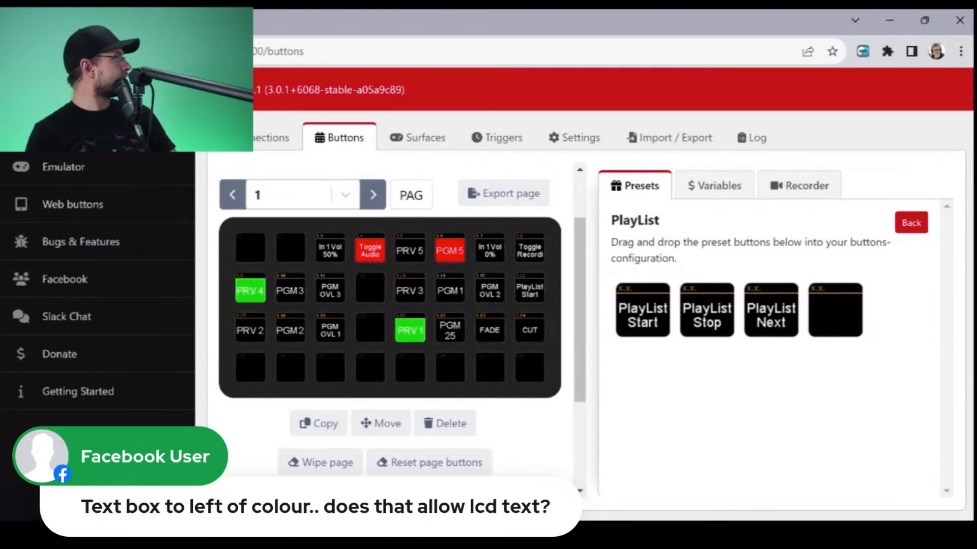
pyautogui.moveTo(707, 318); pyautogui.dragTo(370, 330)
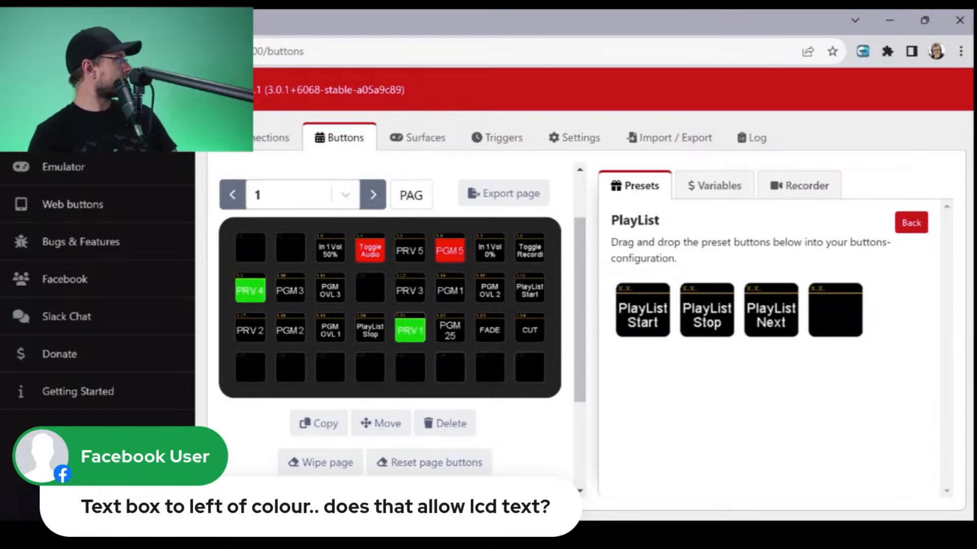
# - Swap the two playlist buttons by placing the PlayList Stop preset on button 1.16 and the PlayList Start preset on button 1.20
pyautogui.click(530, 289)
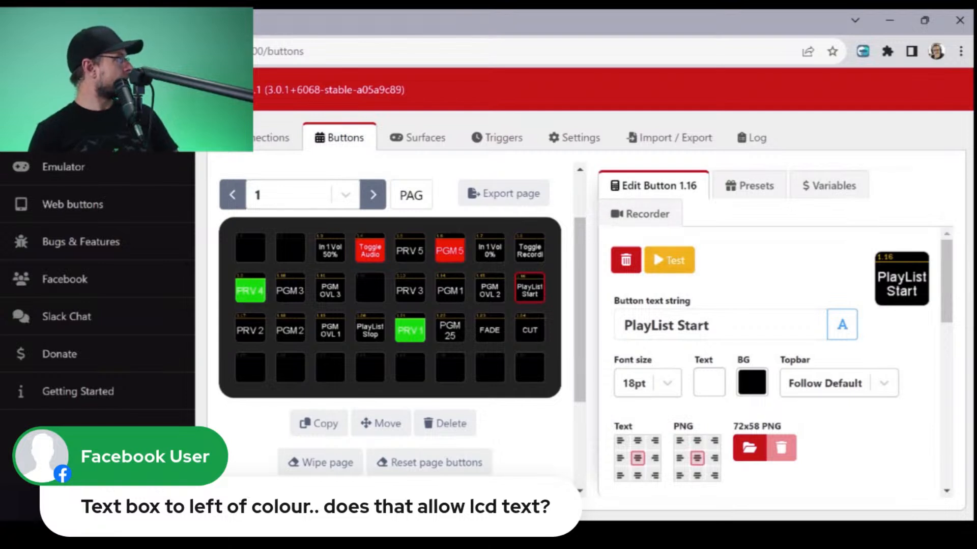
pyautogui.click(750, 185)
pyautogui.click(712, 323)
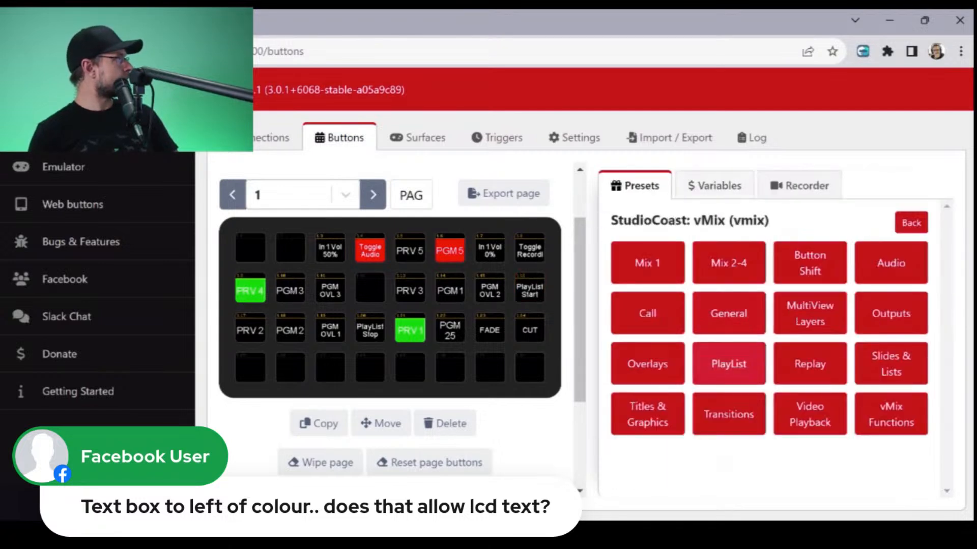
pyautogui.click(729, 363)
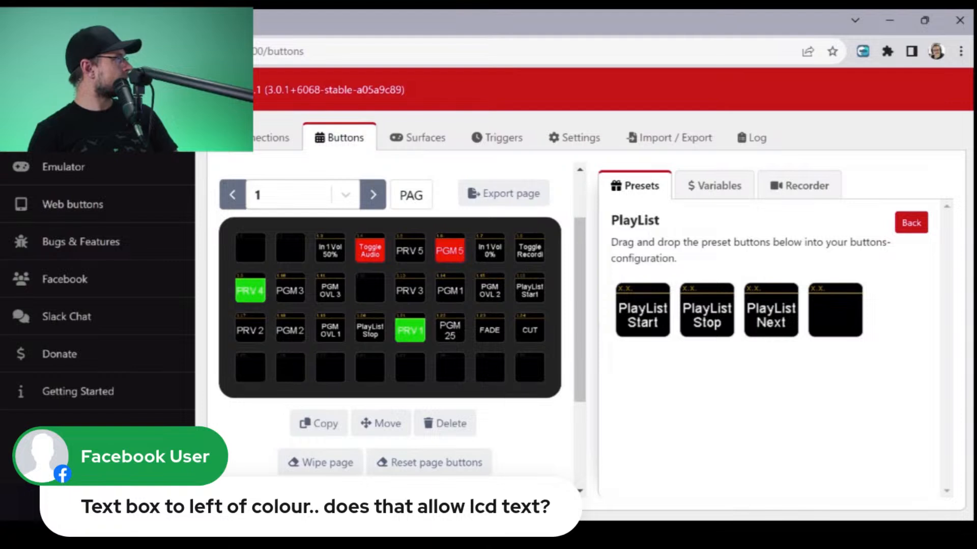
pyautogui.moveTo(706, 309); pyautogui.dragTo(529, 291)
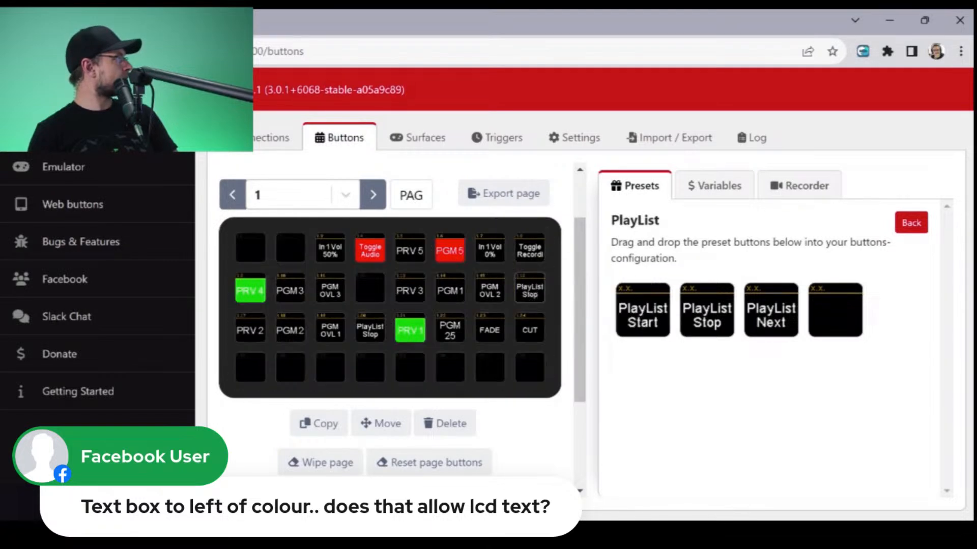
pyautogui.moveTo(642, 310); pyautogui.dragTo(370, 330)
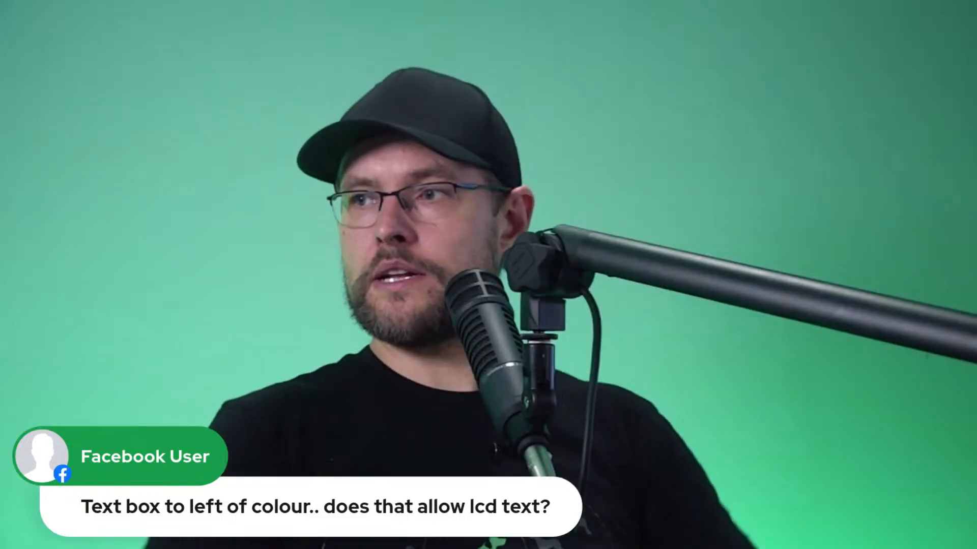
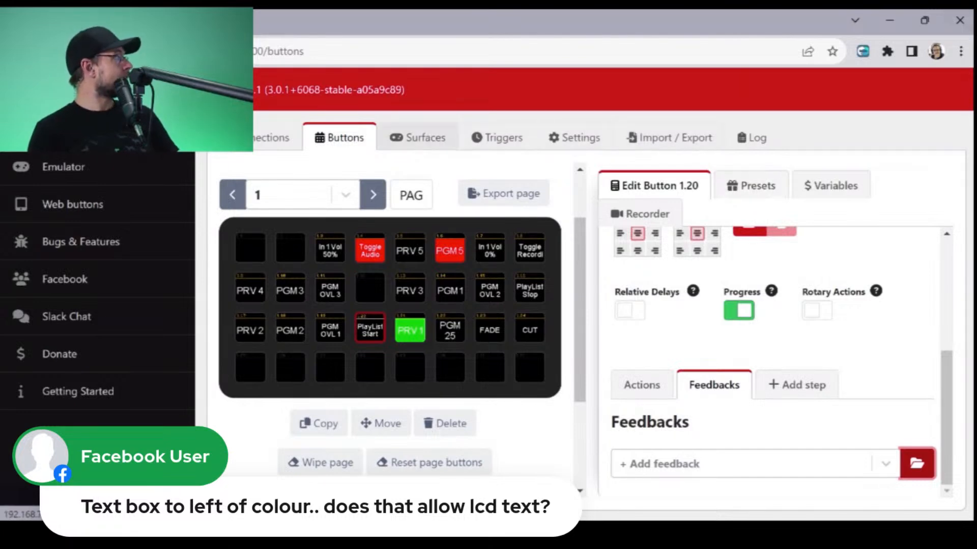
pyautogui.click(417, 137)
pyautogui.click(339, 138)
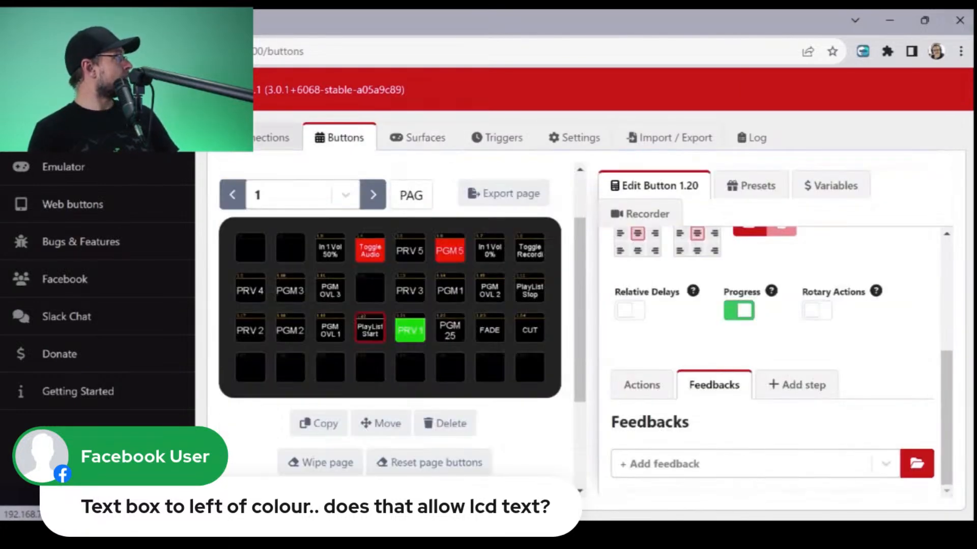
pyautogui.click(271, 137)
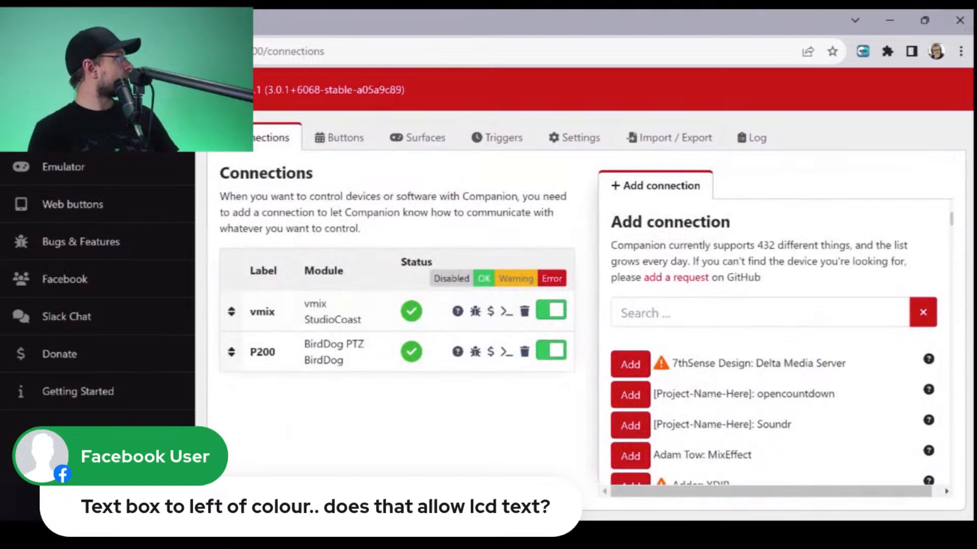
pyautogui.click(339, 137)
# - Place the Recall Preset 1 preset from the BirdDog P200's Preset category on the empty button 1.12
pyautogui.click(751, 185)
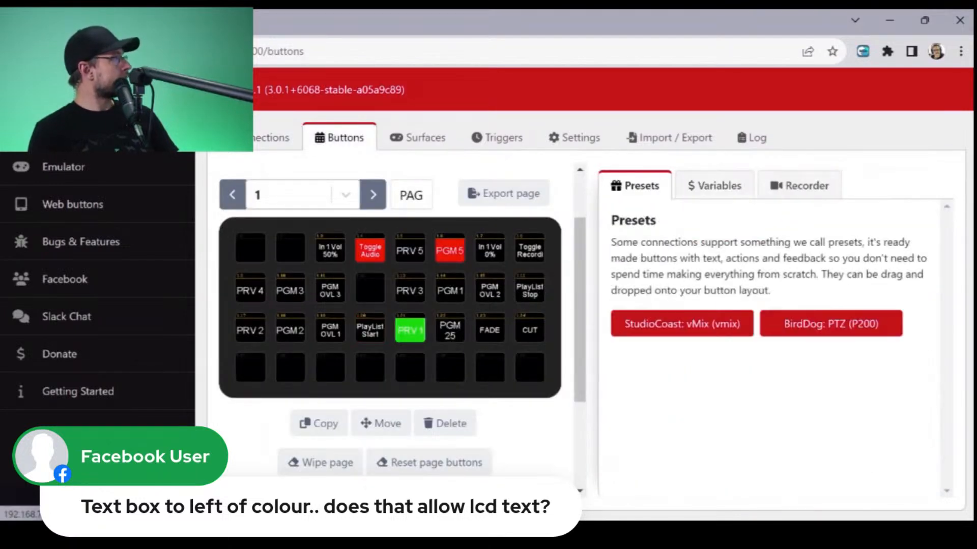
pyautogui.click(830, 322)
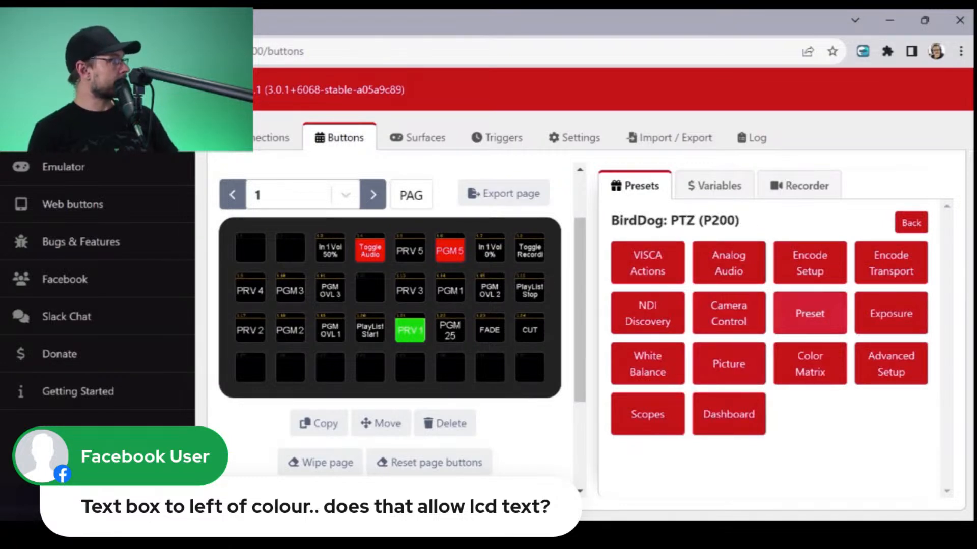
pyautogui.click(809, 313)
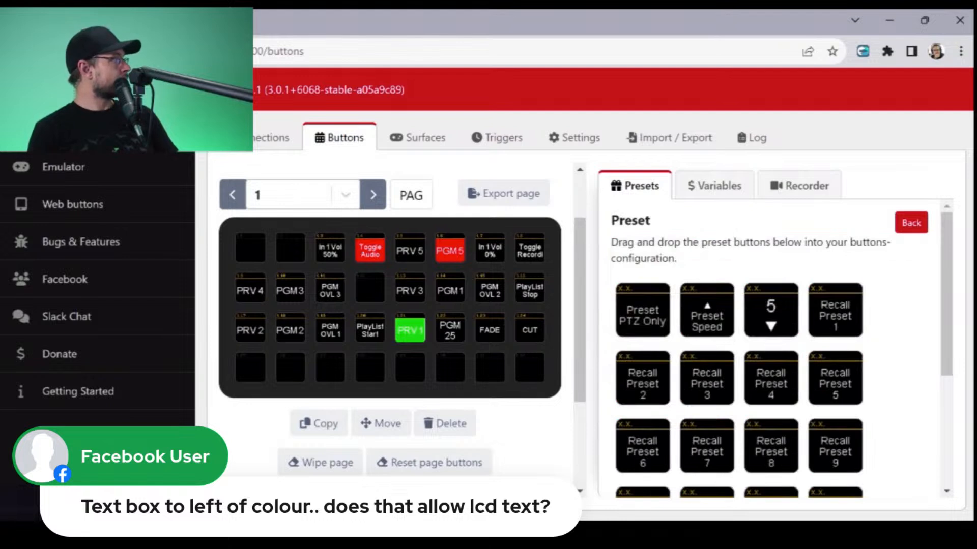
pyautogui.scroll(-5, 778, 351)
pyautogui.scroll(5, 778, 351)
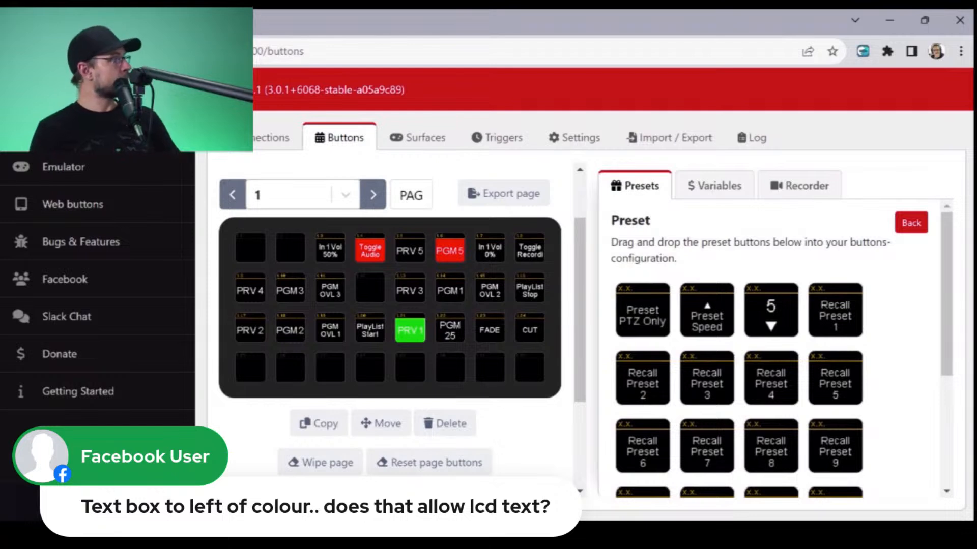
pyautogui.moveTo(835, 310); pyautogui.dragTo(370, 290)
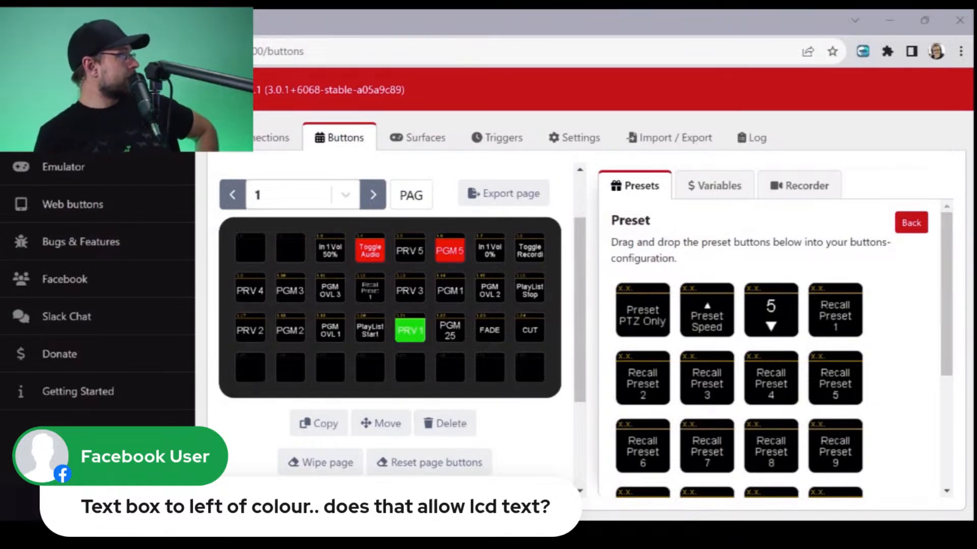
# - Examine the P200's Camera Control presets, including the pan and tilt directions, speed, zoom and focus buttons
pyautogui.click(911, 223)
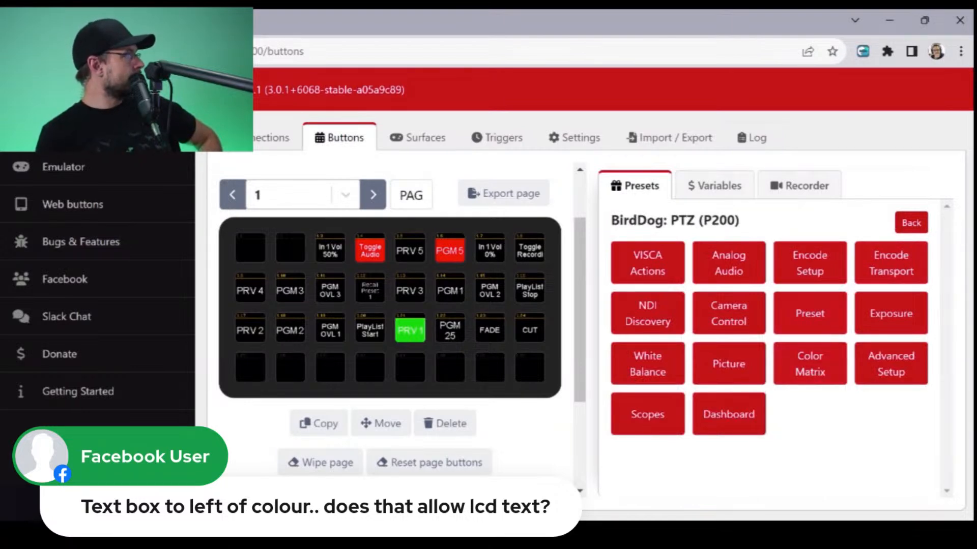
pyautogui.click(728, 314)
pyautogui.scroll(-4, 778, 351)
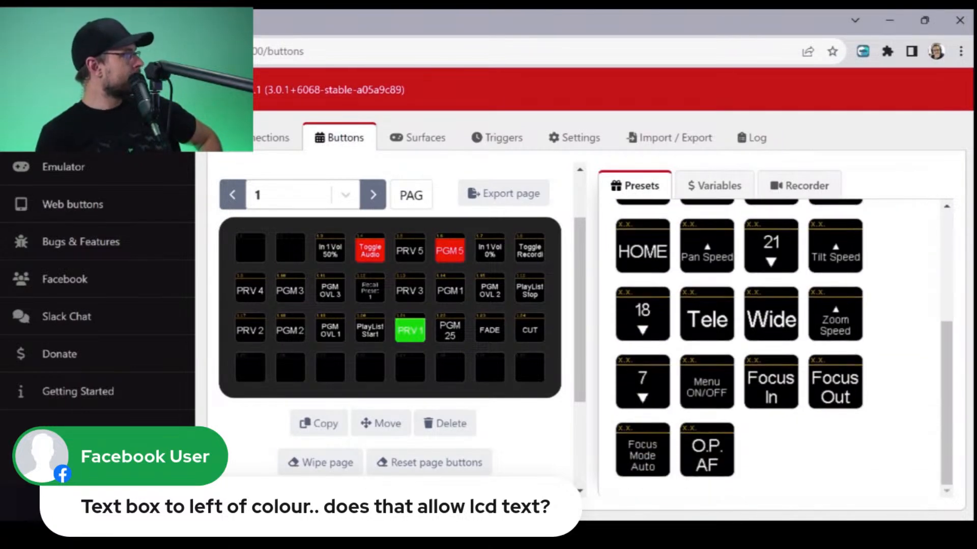
pyautogui.scroll(4, 779, 351)
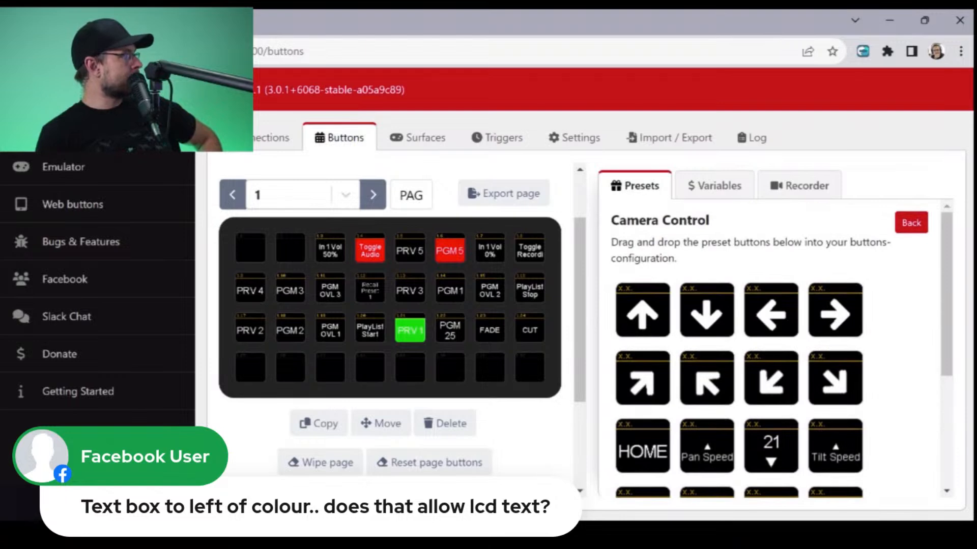
pyautogui.scroll(-4, 783, 348)
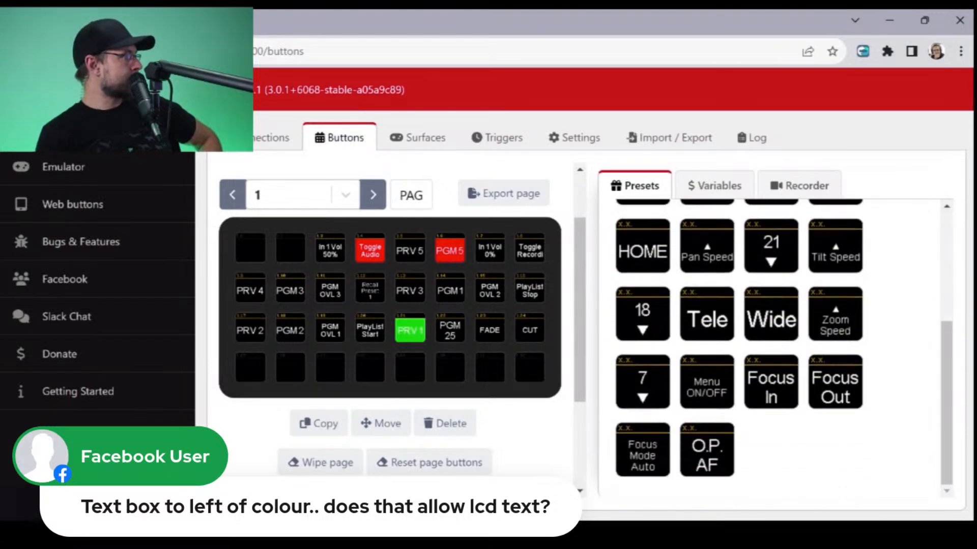
pyautogui.scroll(4, 778, 346)
pyautogui.scroll(-4, 778, 346)
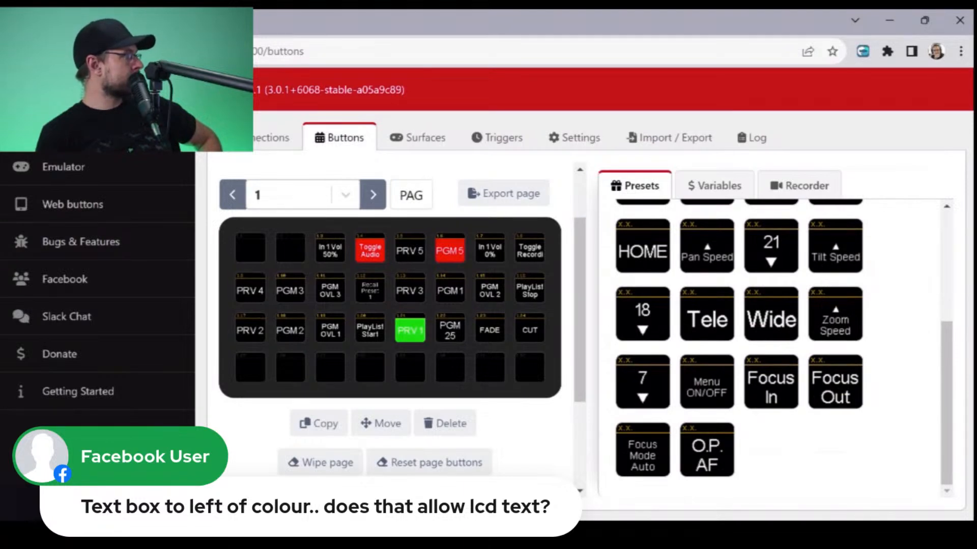
pyautogui.scroll(4, 778, 346)
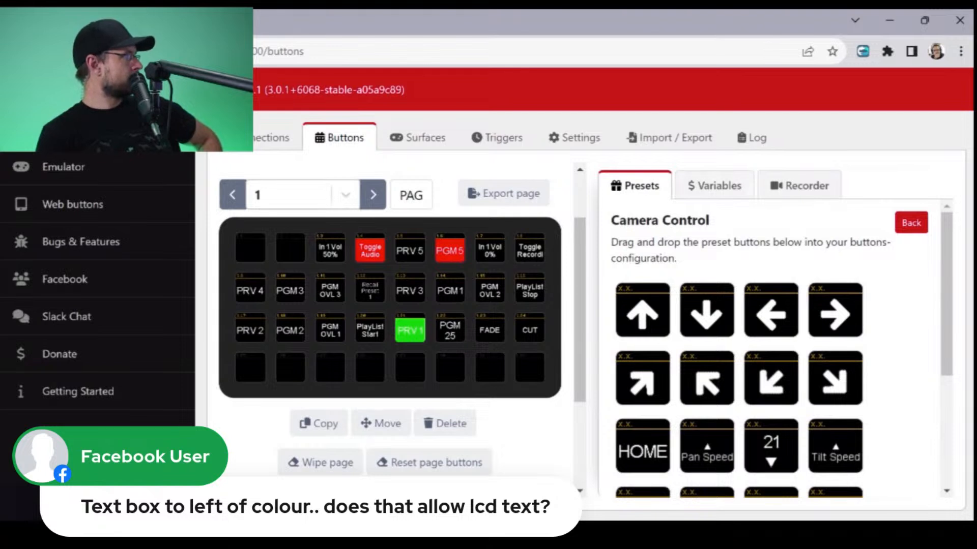
# - Review the P200's Encode Transport, Encode Setup and Analog Audio preset categories
pyautogui.click(910, 223)
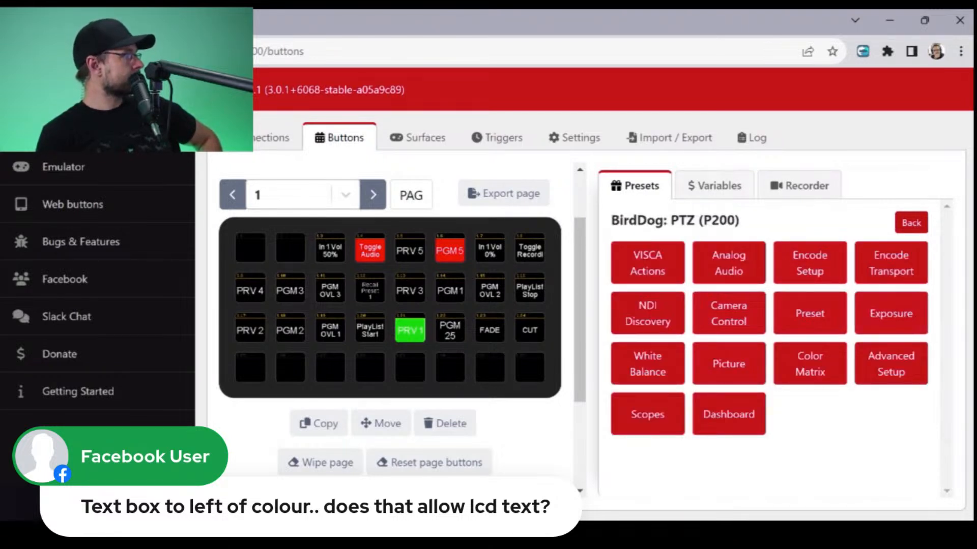
pyautogui.click(891, 263)
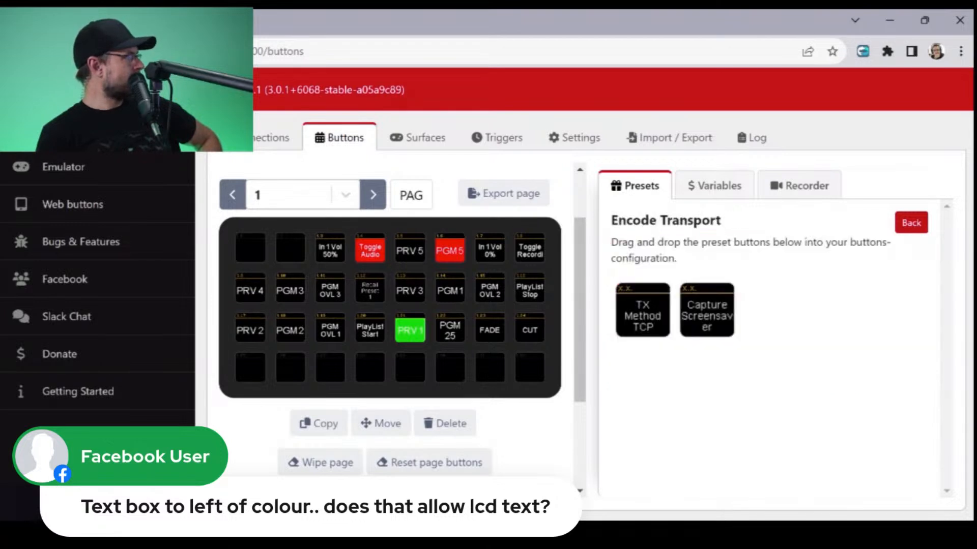
pyautogui.click(911, 222)
pyautogui.click(810, 261)
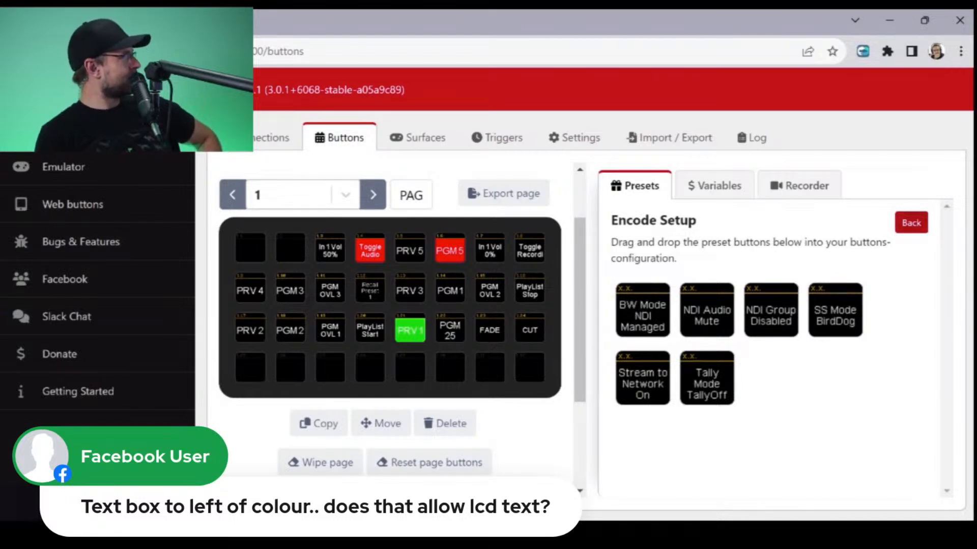
pyautogui.click(911, 223)
pyautogui.click(729, 263)
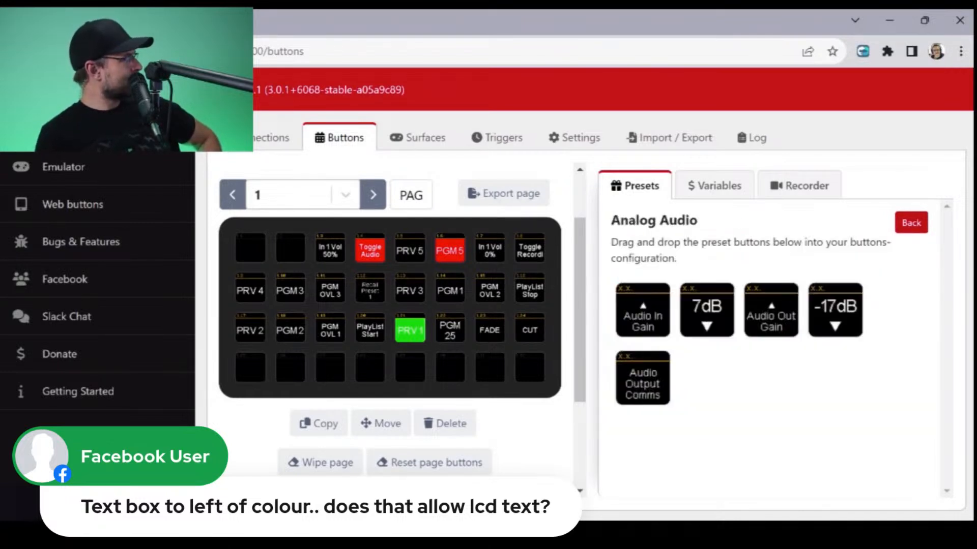
# - Review the P200's Picture, Advanced Setup and Scopes preset categories
pyautogui.click(911, 223)
pyautogui.click(729, 362)
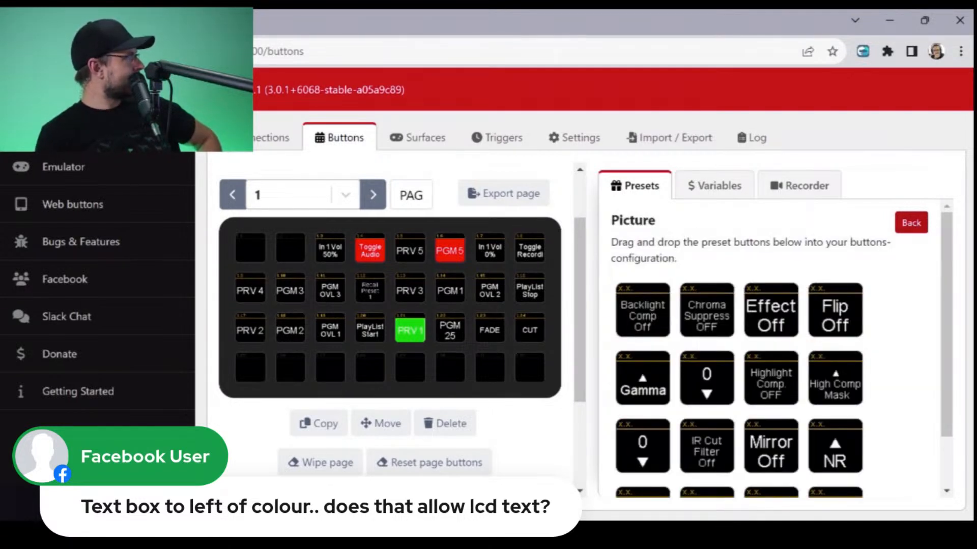
pyautogui.click(911, 223)
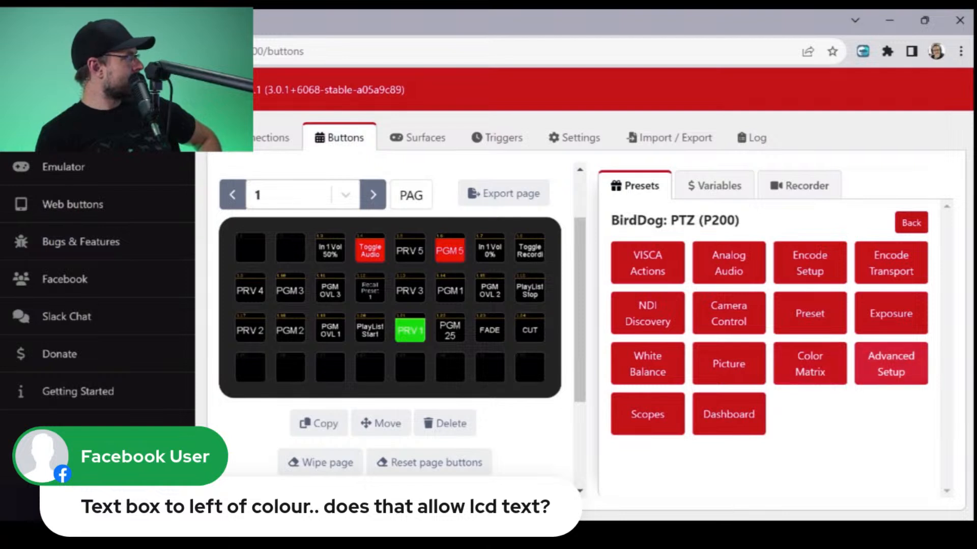
pyautogui.click(891, 364)
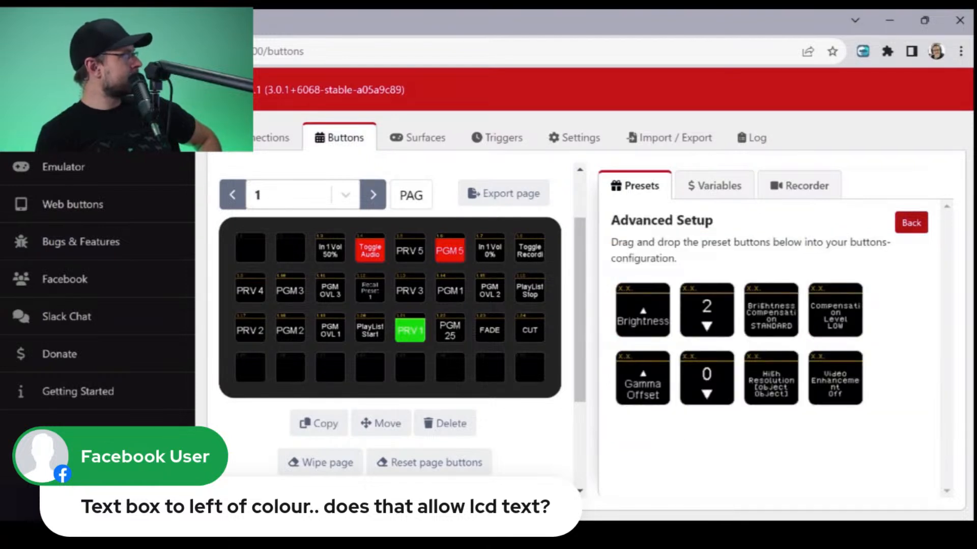
pyautogui.click(911, 222)
pyautogui.click(646, 413)
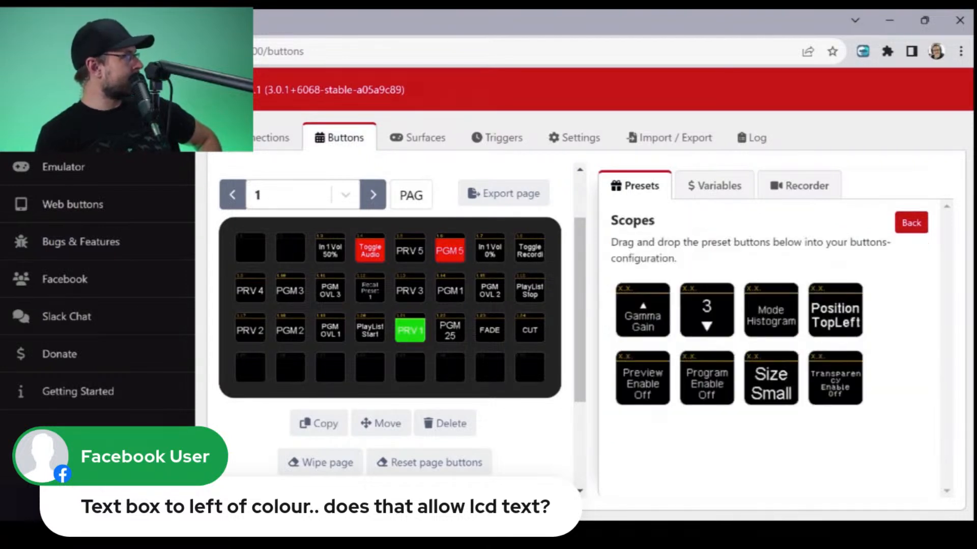
# - Place the Average Bitrate preset from the P200's Dashboard category on the empty button 1.32
pyautogui.click(912, 222)
pyautogui.click(728, 414)
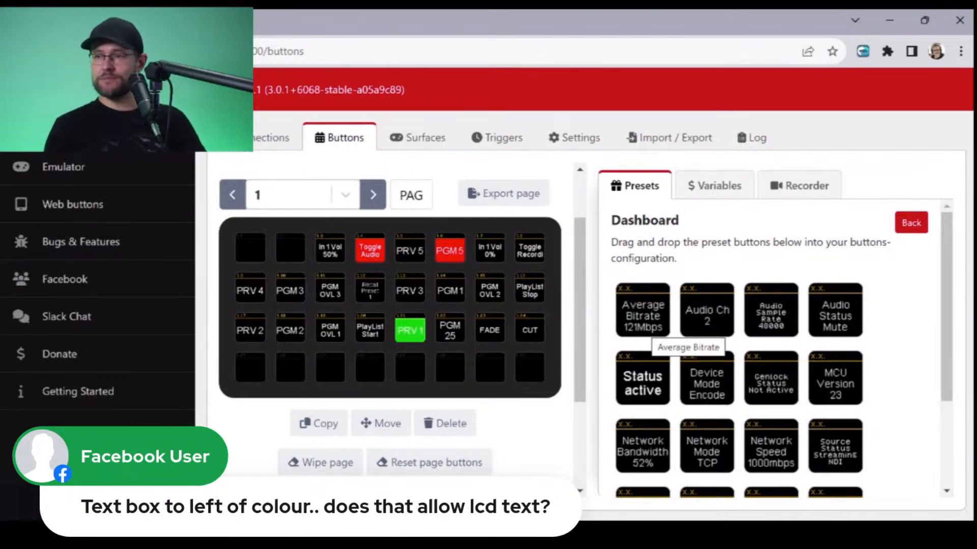
pyautogui.moveTo(651, 337); pyautogui.dragTo(529, 367)
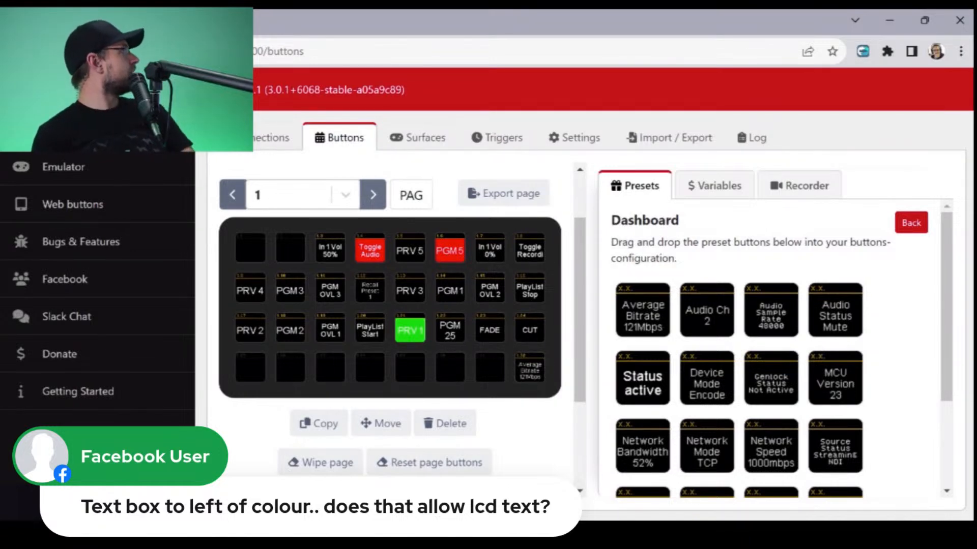
# - Add an emulator to the connected surfaces alongside the X-keys
pyautogui.click(272, 138)
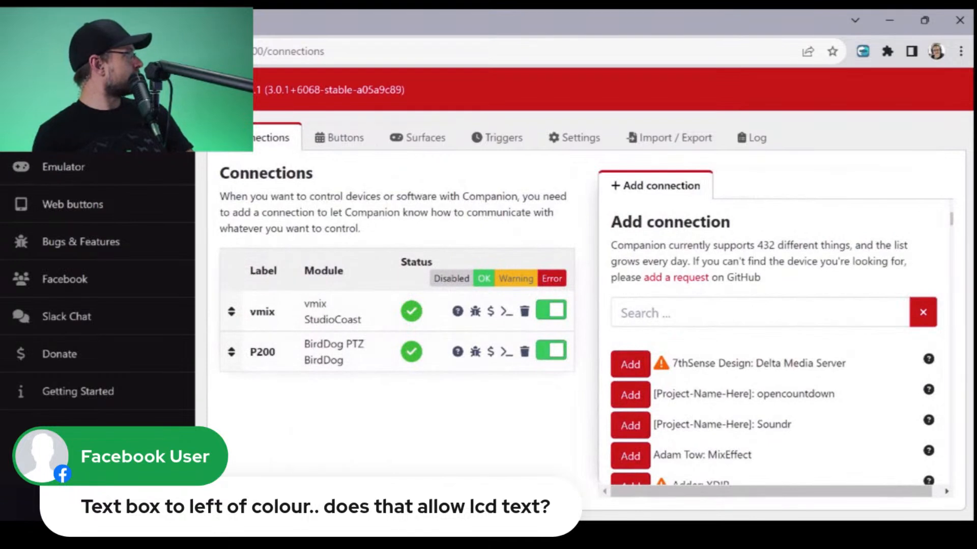
pyautogui.click(417, 137)
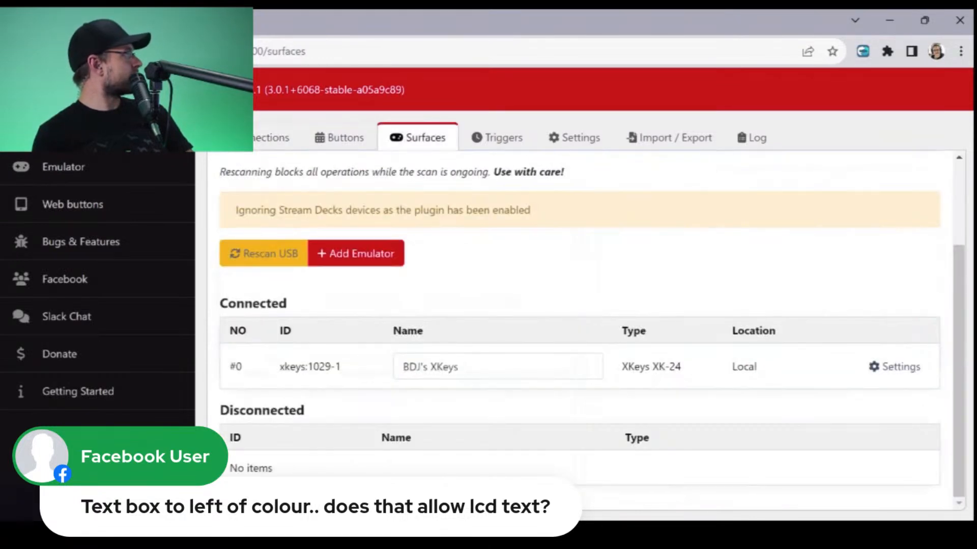
pyautogui.click(356, 253)
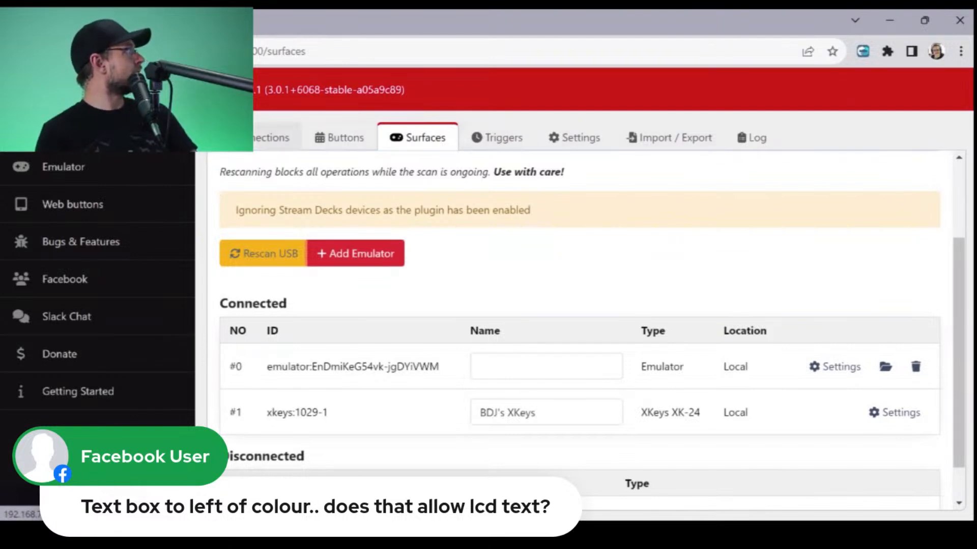
# - Open the new emulator in its own browser page to show the button layout full size
pyautogui.click(275, 137)
pyautogui.click(340, 137)
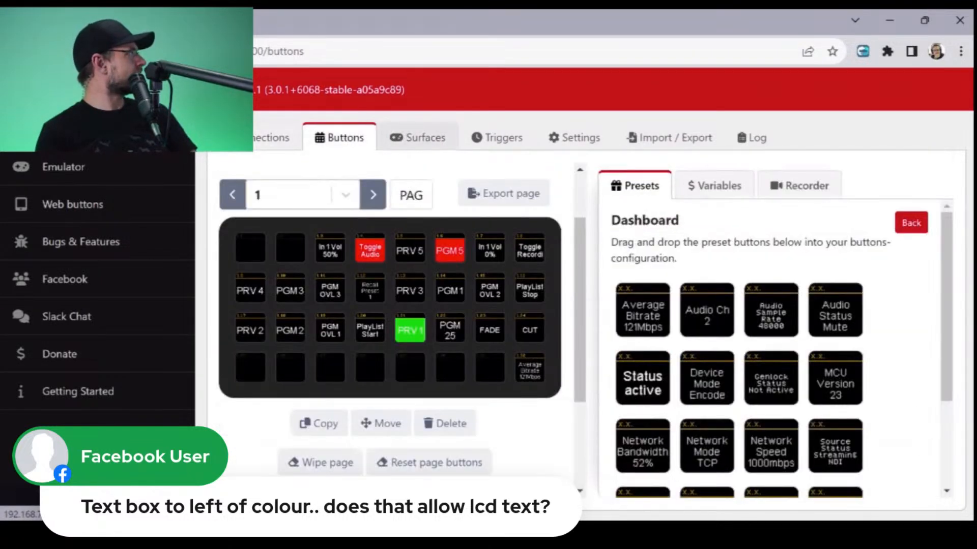
pyautogui.click(418, 137)
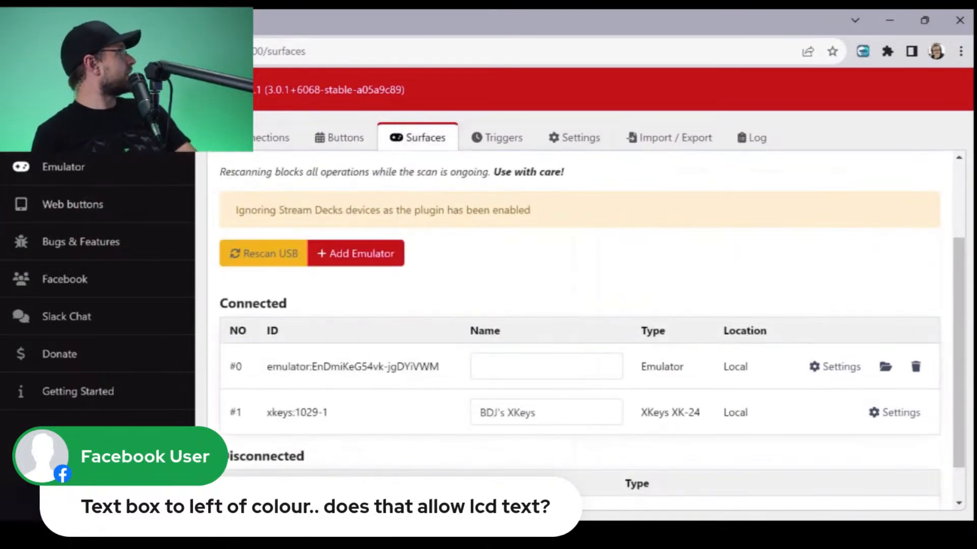
pyautogui.click(64, 167)
pyautogui.click(542, 140)
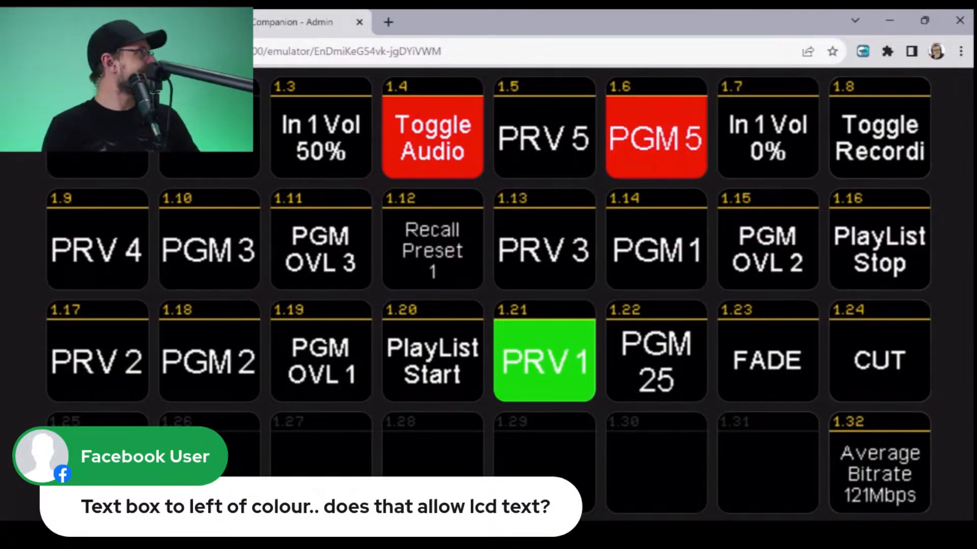
# - Inspect the actions and feedbacks of the Average Bitrate button 1.32 and add a second step to it
pyautogui.hotkey('ctrl', 'shift', 'Tab')
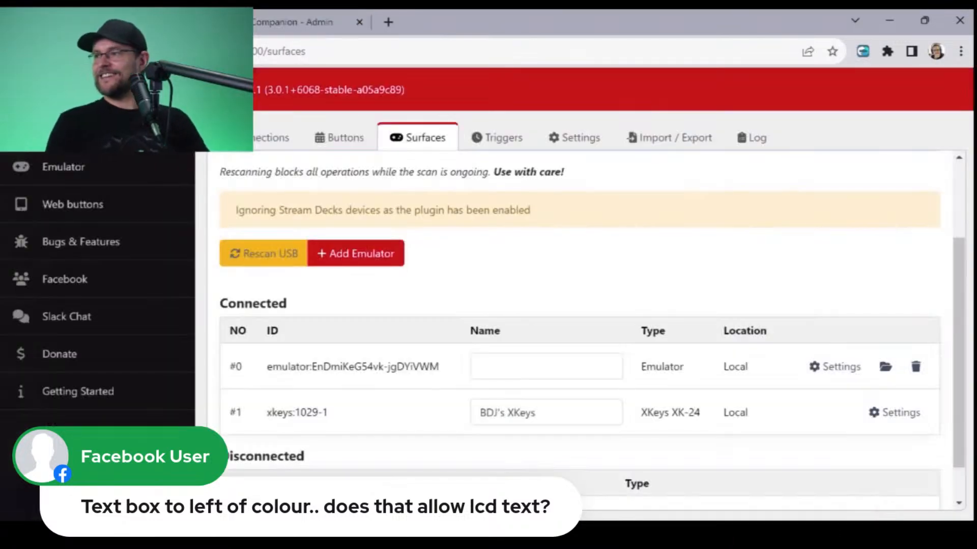
pyautogui.click(339, 137)
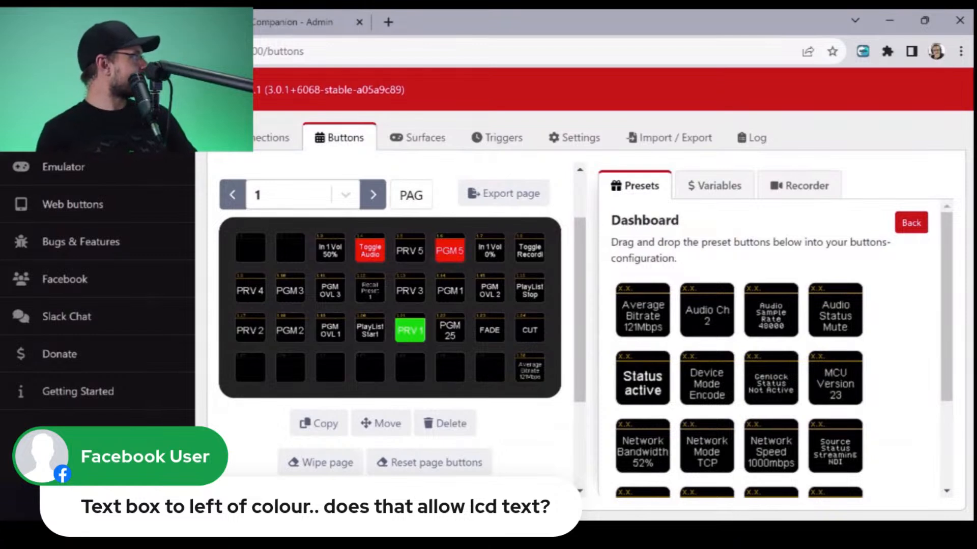
pyautogui.click(530, 368)
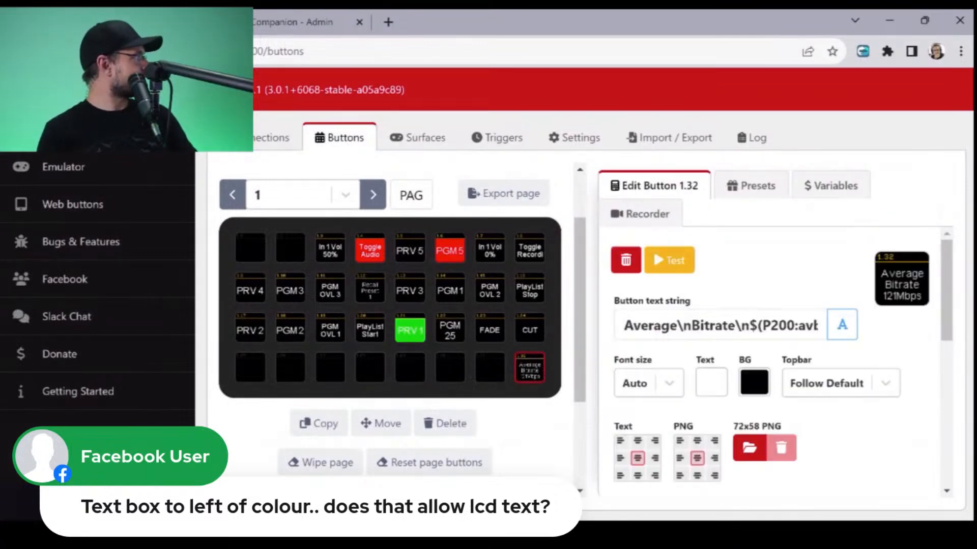
pyautogui.scroll(-6, 782, 360)
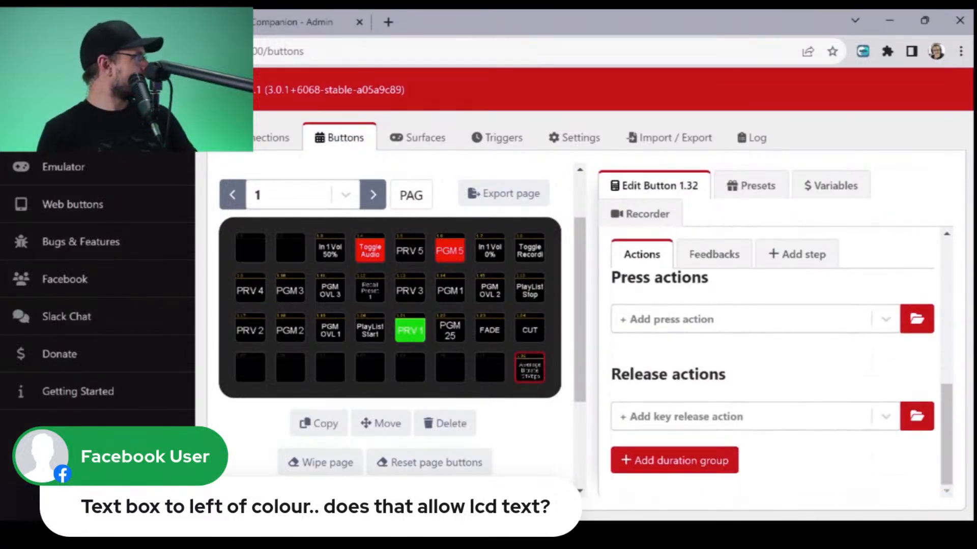
pyautogui.scroll(2, 773, 357)
pyautogui.click(714, 374)
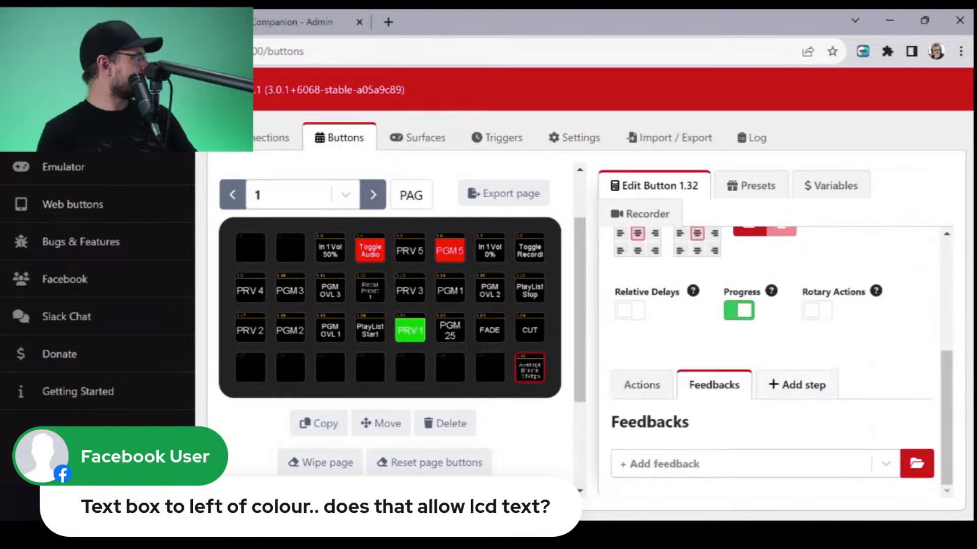
pyautogui.click(797, 385)
pyautogui.scroll(-3, 773, 356)
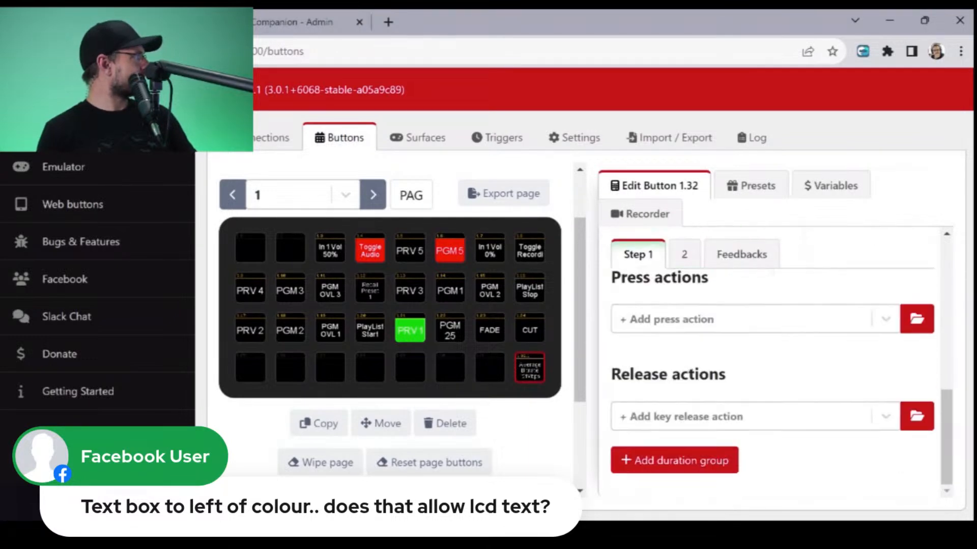
# - Delete the Average Bitrate button 1.32 from page 1
pyautogui.scroll(7, 773, 356)
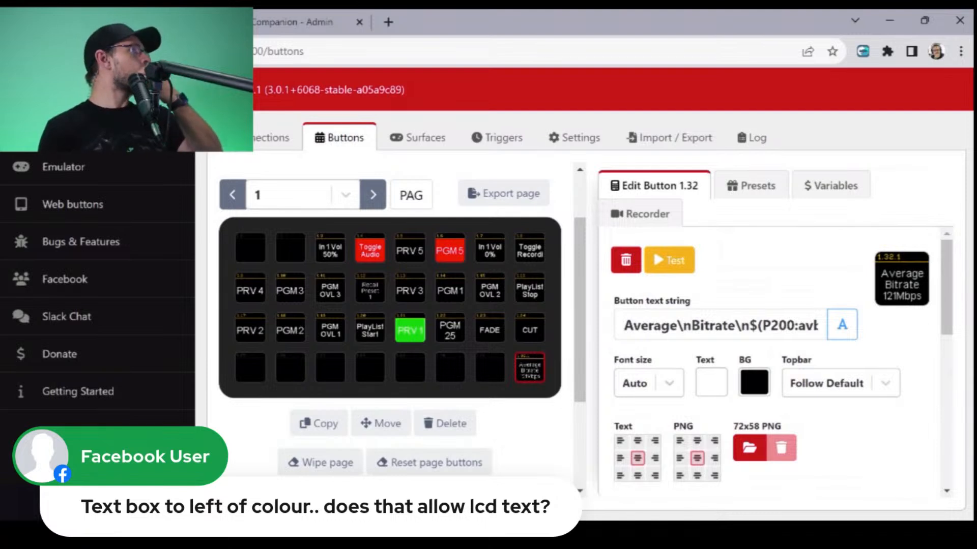
pyautogui.click(763, 187)
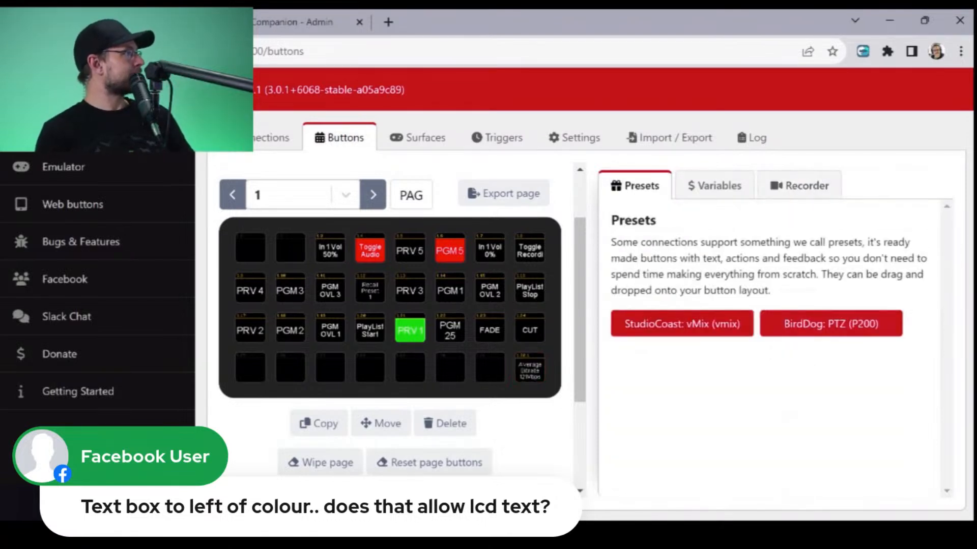
pyautogui.click(814, 324)
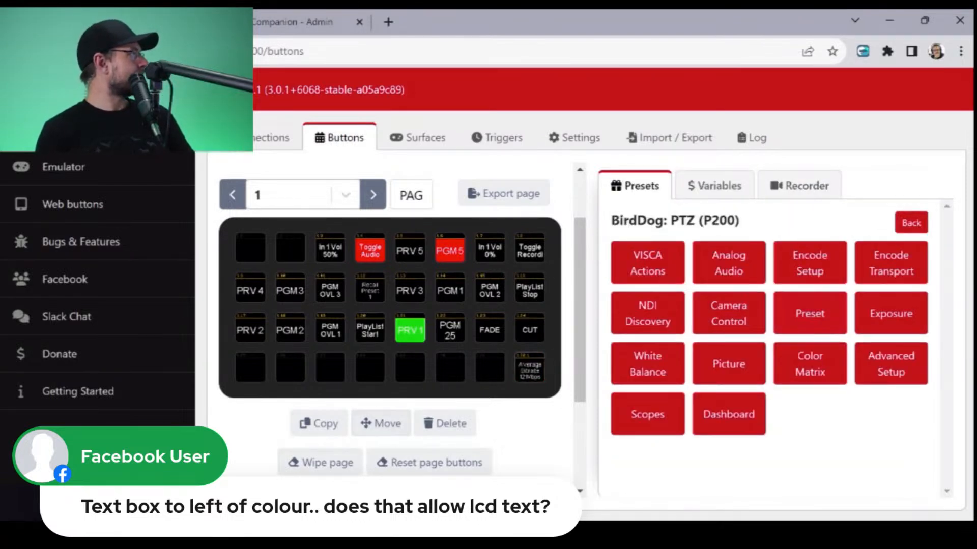
pyautogui.click(530, 368)
pyautogui.click(446, 423)
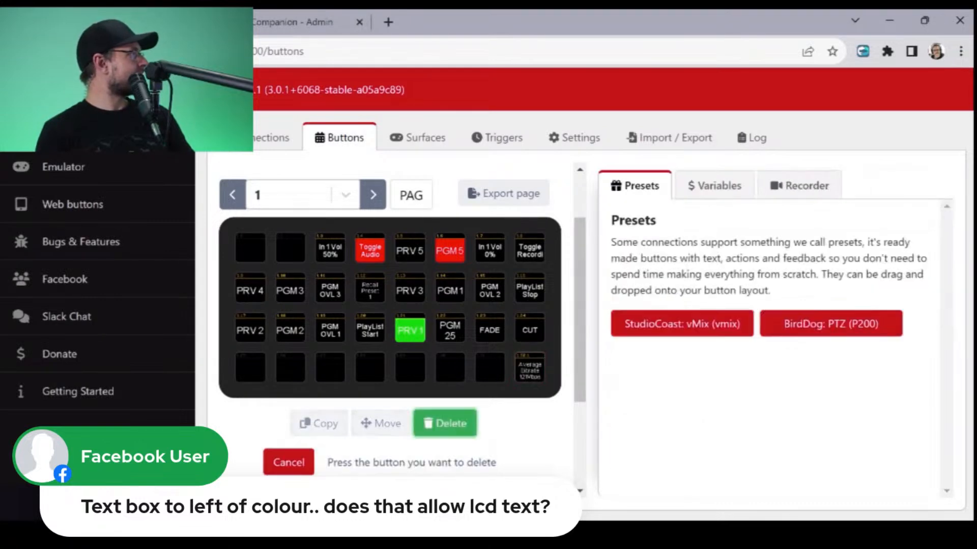
pyautogui.click(529, 367)
pyautogui.click(642, 242)
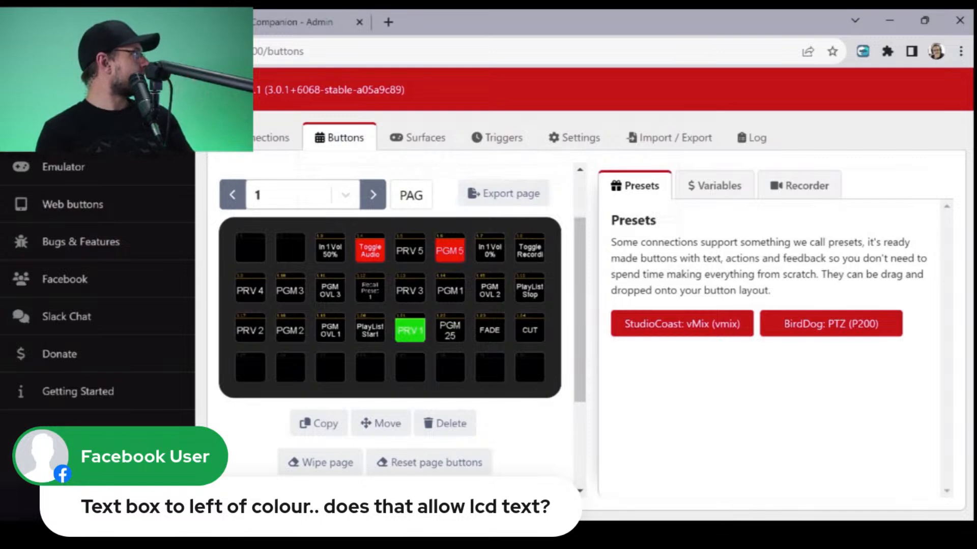
# - Delete the P200's Recall Preset 1 button from the second row of page 1
pyautogui.click(369, 291)
pyautogui.click(445, 423)
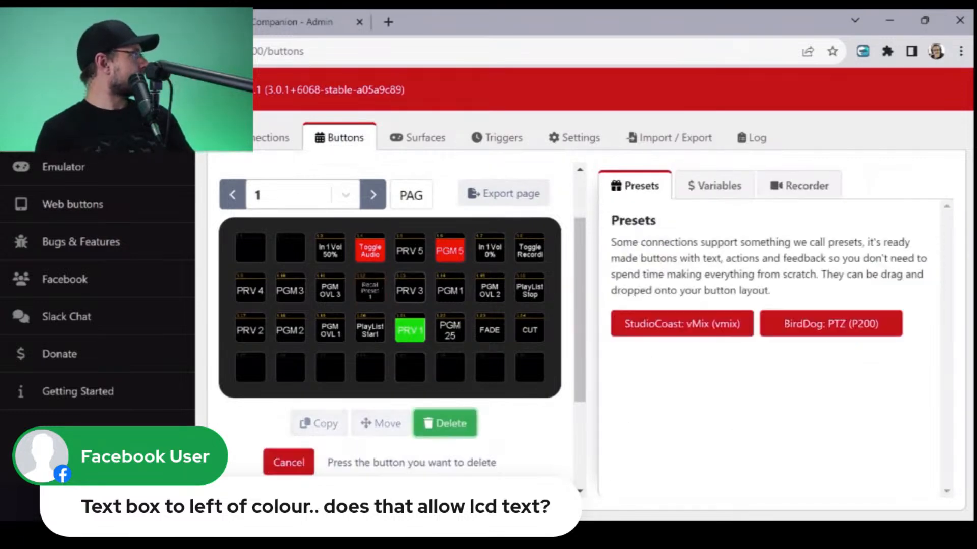
pyautogui.click(369, 290)
pyautogui.click(644, 244)
# - Look through the P200's ready-made buttons in the VISCA Actions, Analog Audio and Encode Setup categories
pyautogui.click(831, 323)
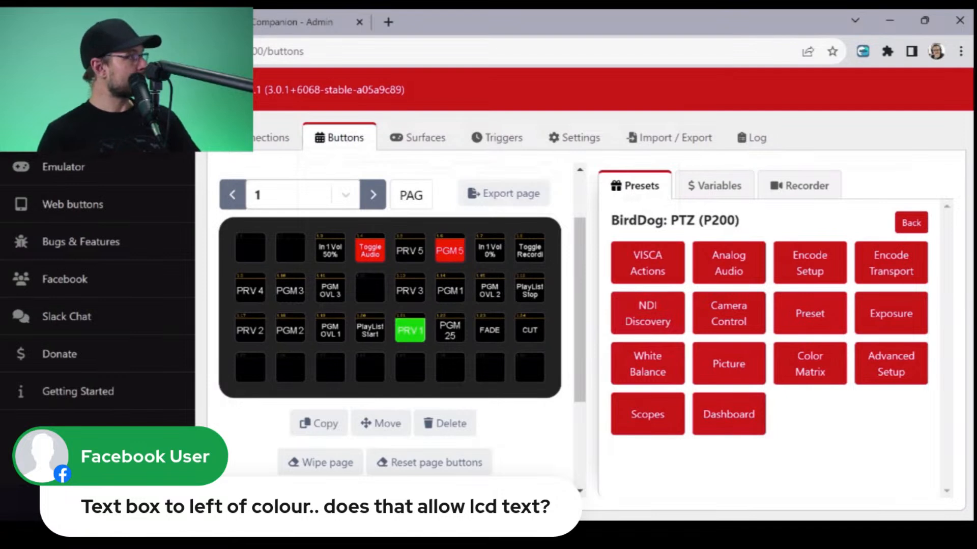
pyautogui.click(647, 263)
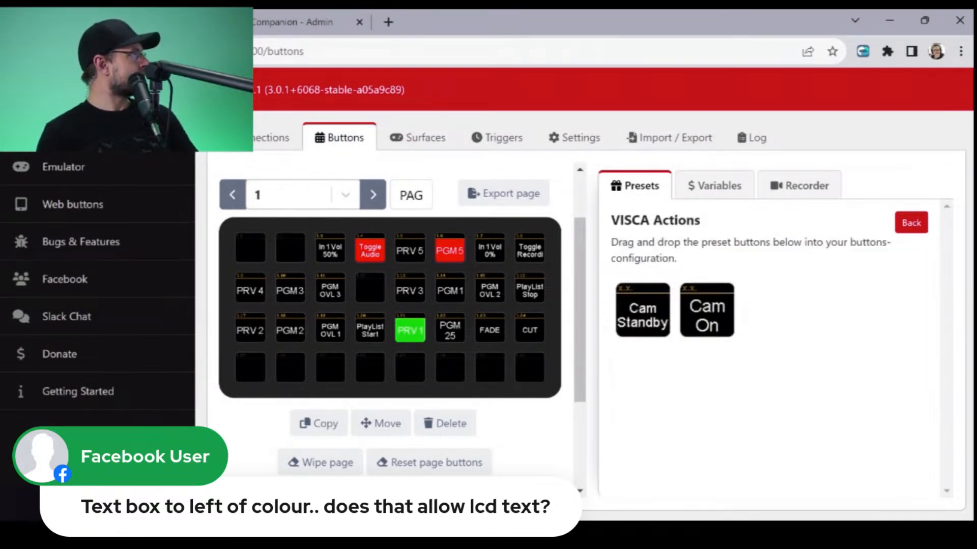
pyautogui.click(911, 222)
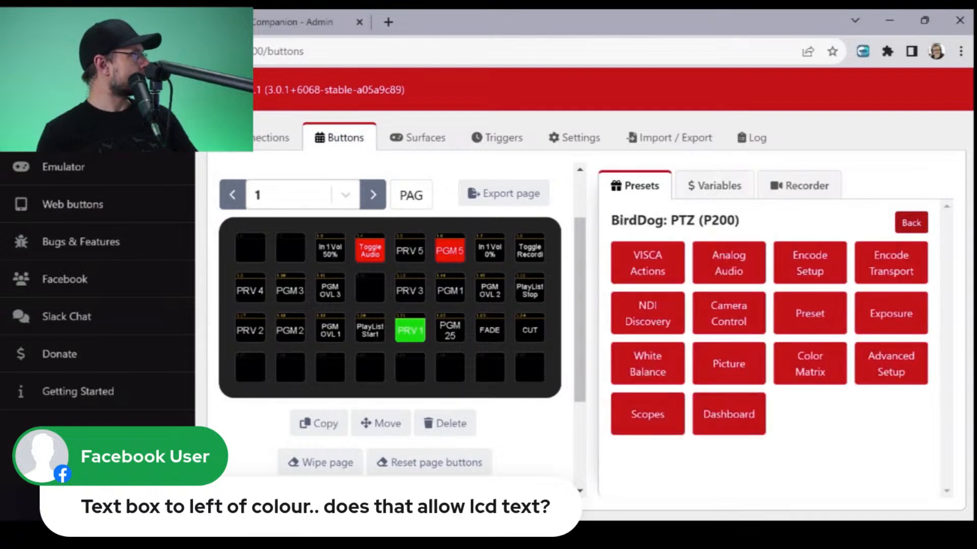
pyautogui.click(728, 263)
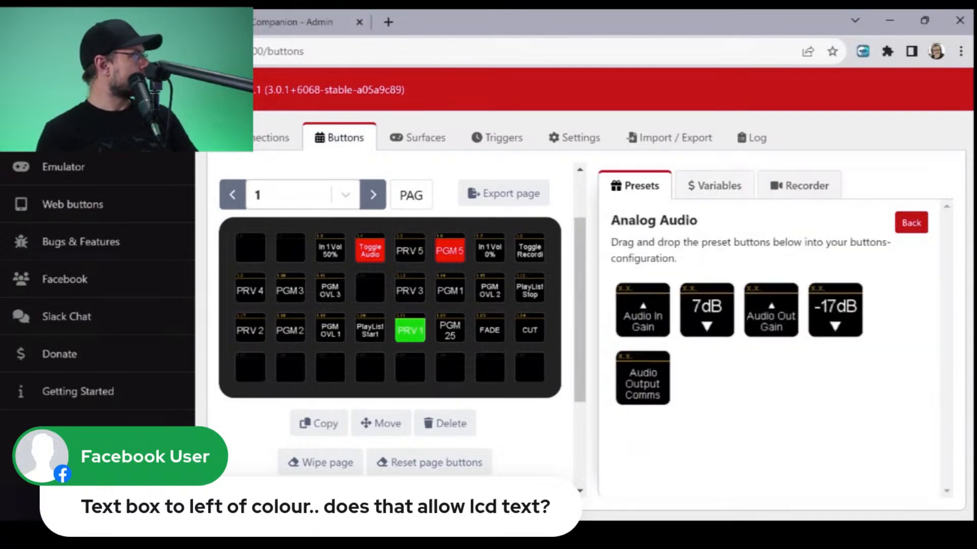
pyautogui.click(911, 223)
pyautogui.click(810, 263)
pyautogui.click(912, 223)
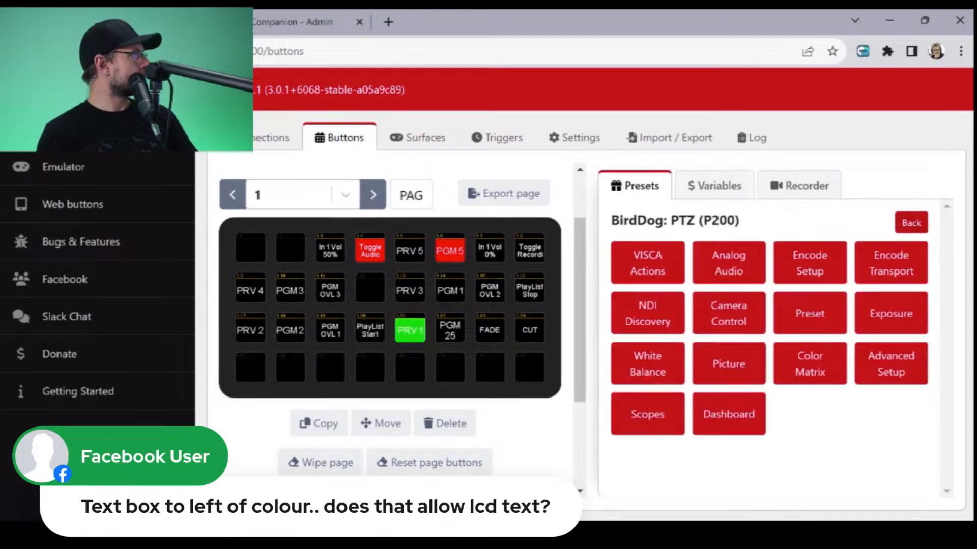
# - Review the recall, save and speed buttons in the P200's Preset category
pyautogui.click(809, 313)
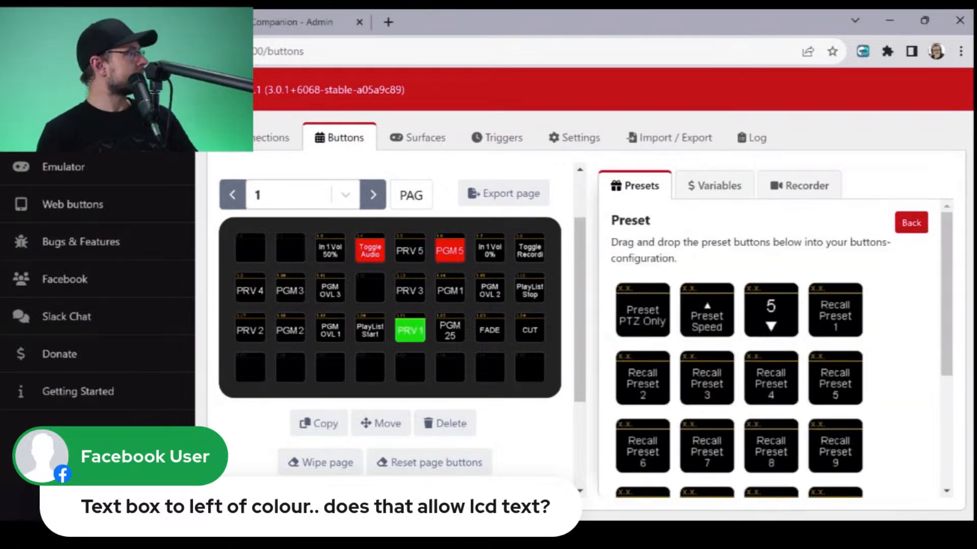
pyautogui.scroll(-4, 809, 313)
pyautogui.scroll(-1, 778, 346)
pyautogui.scroll(4, 778, 346)
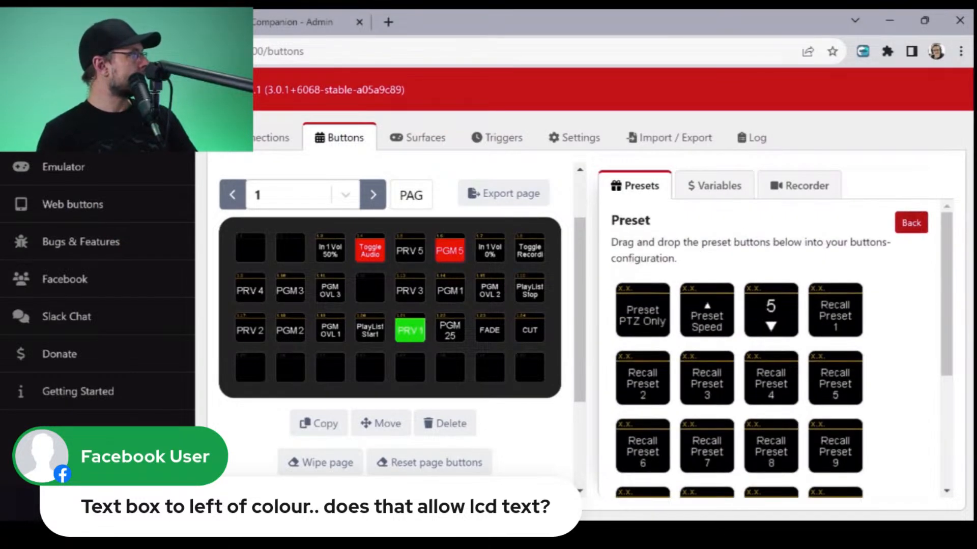
pyautogui.click(911, 223)
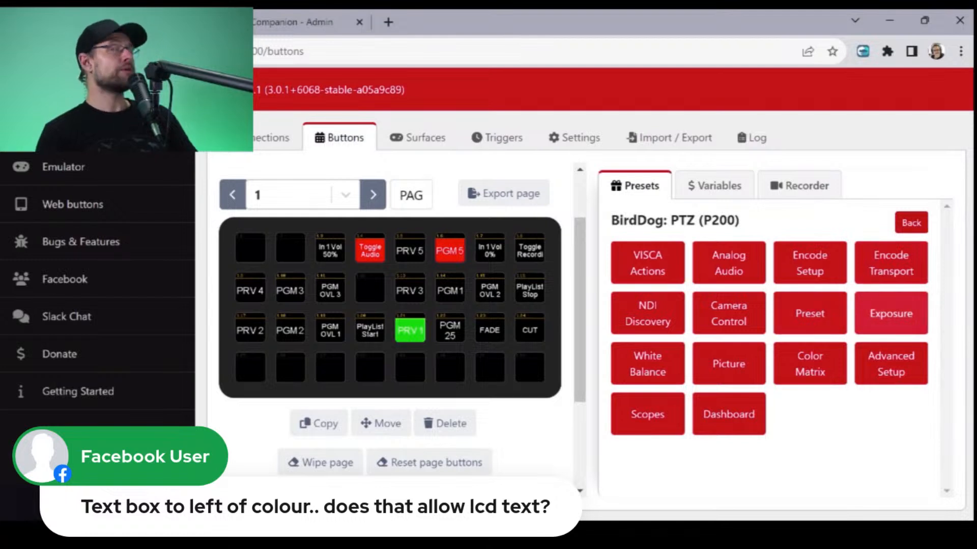
pyautogui.click(809, 313)
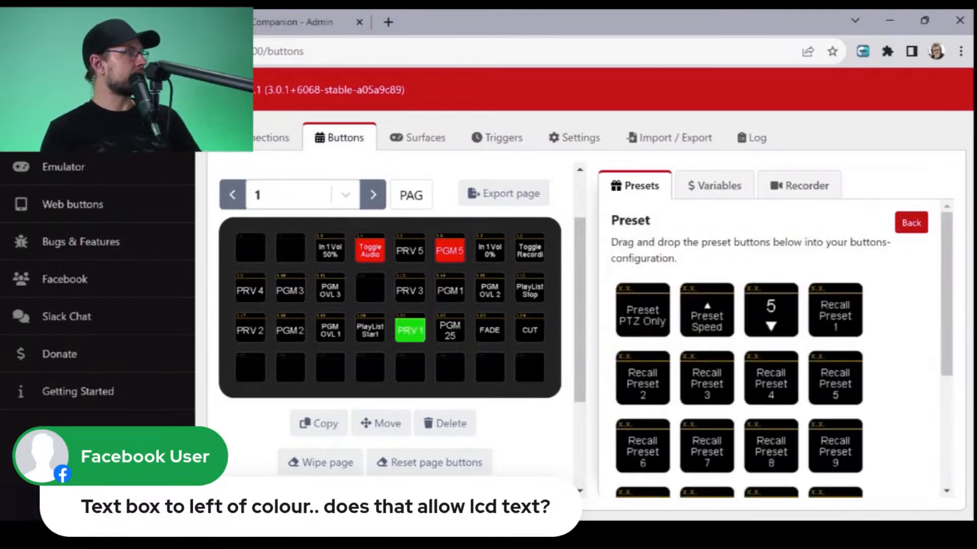
pyautogui.scroll(-3, 779, 346)
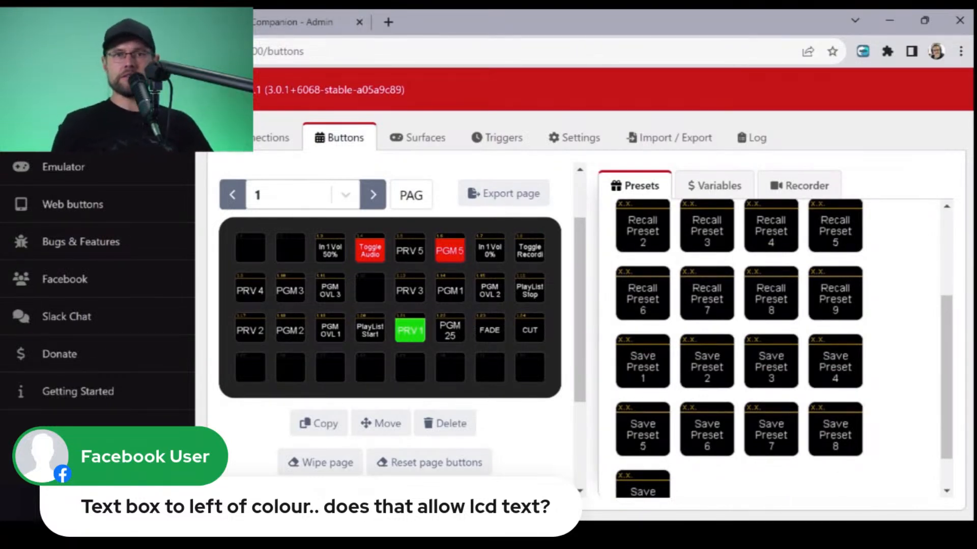
pyautogui.scroll(3, 778, 351)
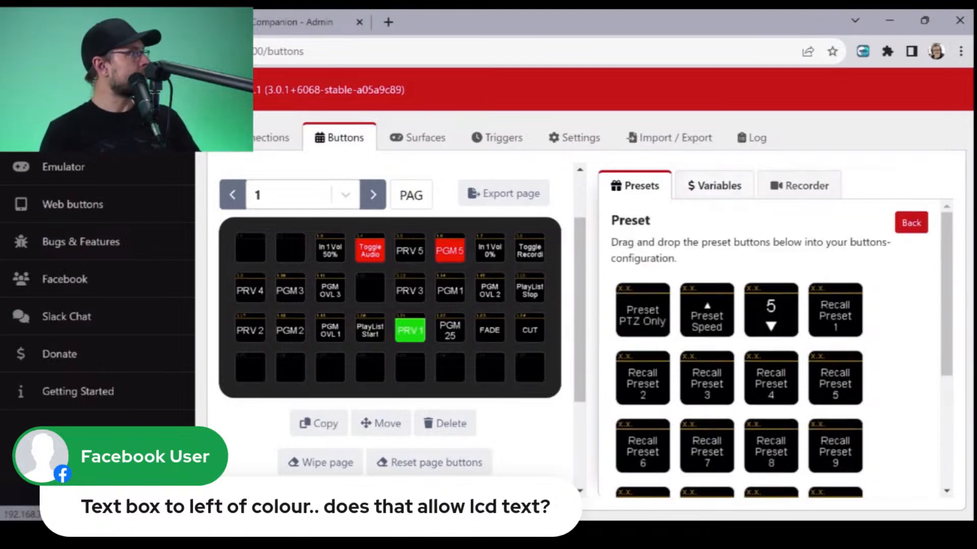
# - Look at the ready-made buttons in the P200's White Balance category
pyautogui.click(714, 186)
pyautogui.click(635, 186)
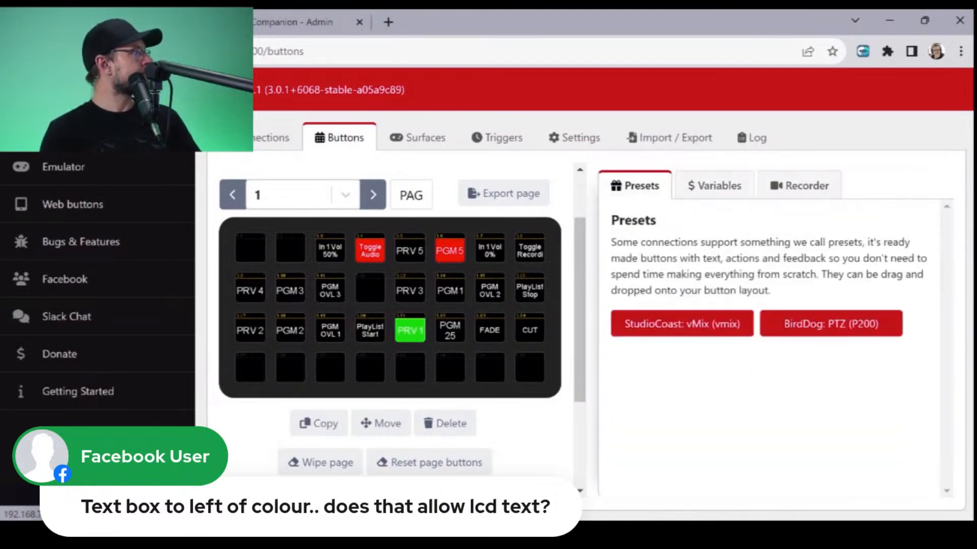
pyautogui.click(819, 324)
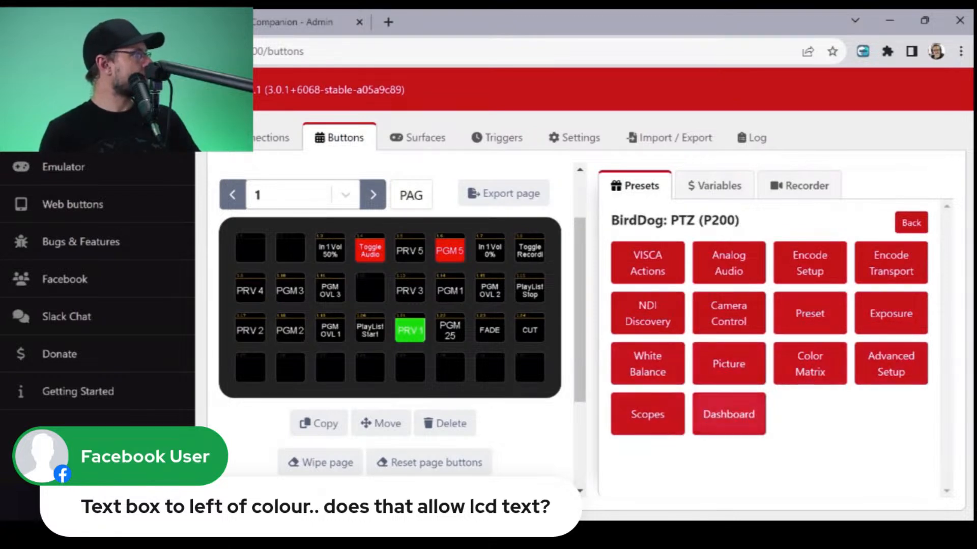
pyautogui.click(647, 364)
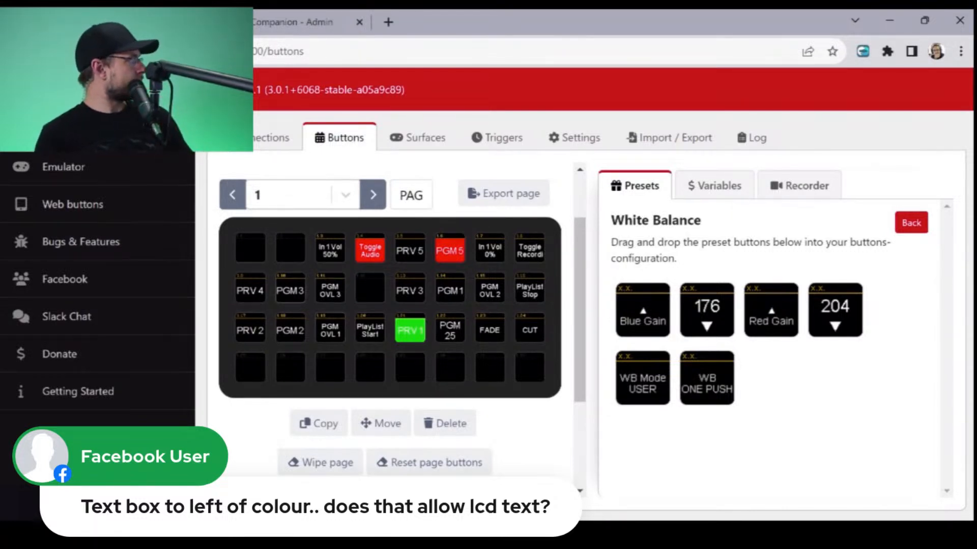
# - Inspect the press action and program tally feedback of the PGM 2 button 1.18
pyautogui.click(289, 330)
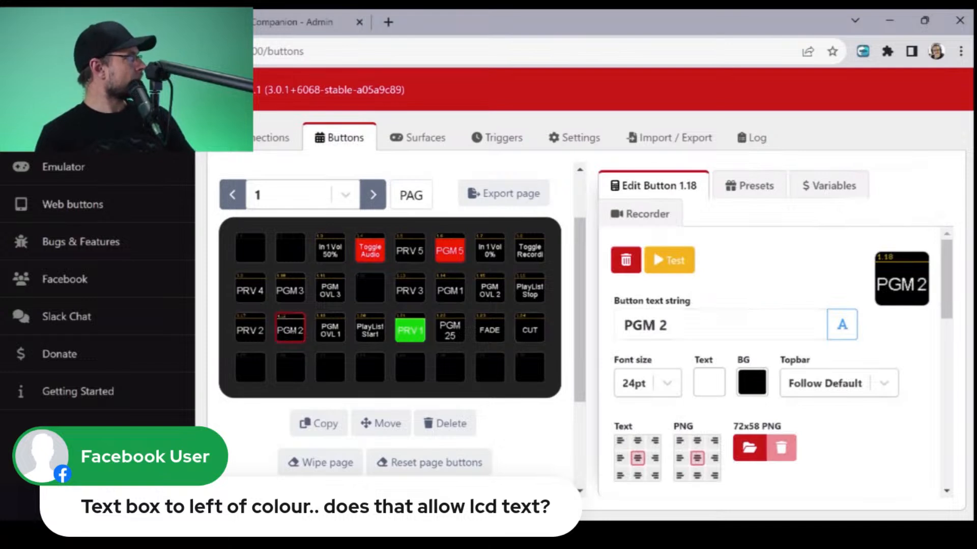
pyautogui.scroll(-5, 763, 356)
pyautogui.scroll(1, 763, 356)
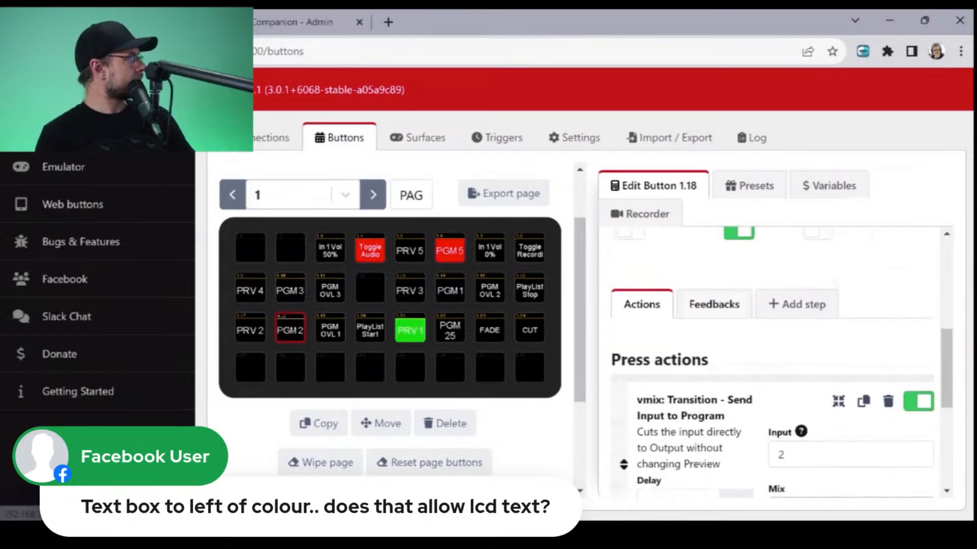
pyautogui.click(714, 304)
pyautogui.scroll(-2, 623, 456)
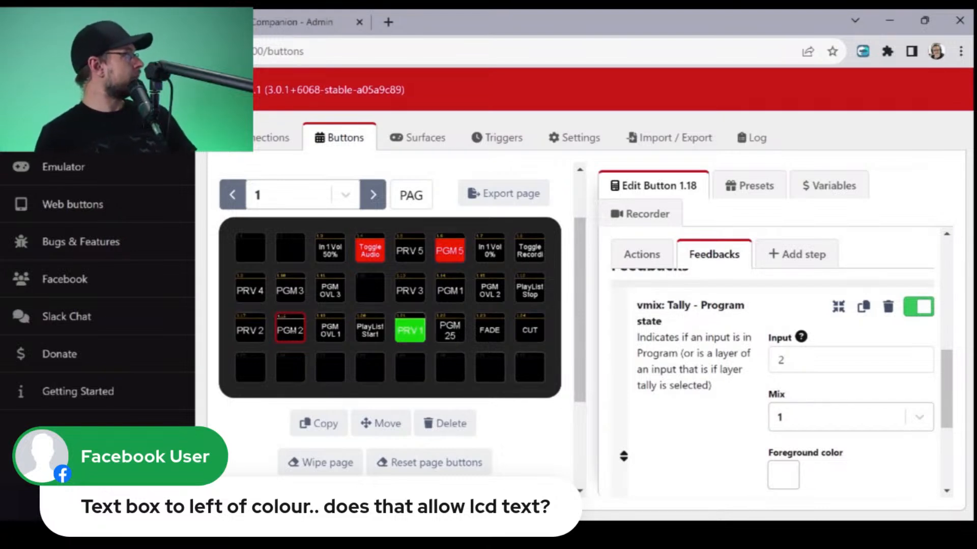
# - Set the preview tally feedback's background color on the PRV 2 button 1.17 to blue 0000CC and check the Layer Tally Indicator options
pyautogui.click(251, 329)
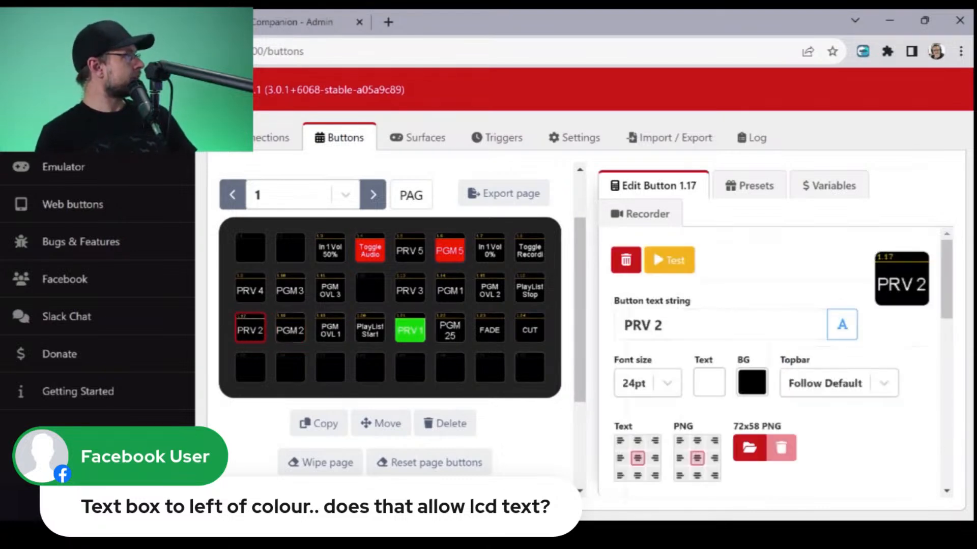
pyautogui.scroll(-3, 714, 379)
pyautogui.click(714, 379)
pyautogui.scroll(-2, 714, 379)
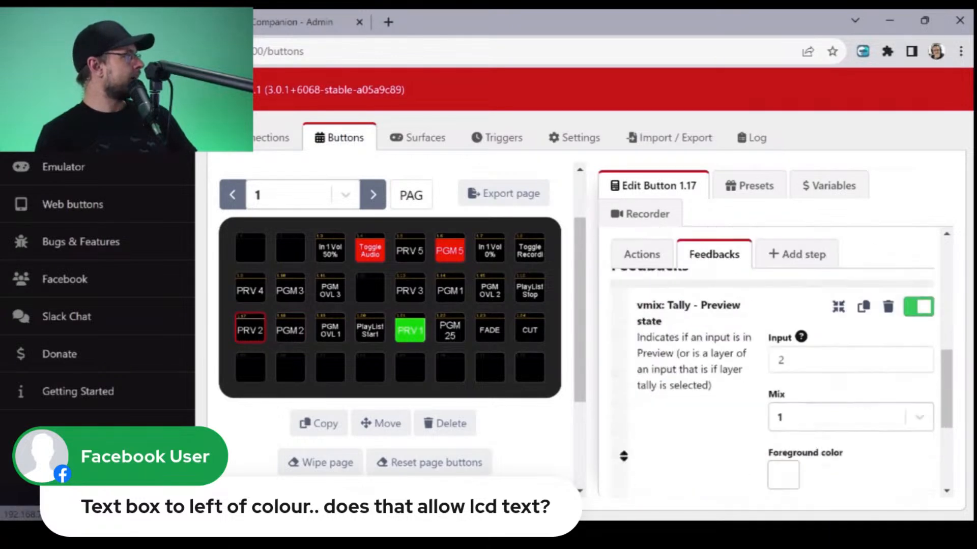
pyautogui.scroll(-3, 773, 381)
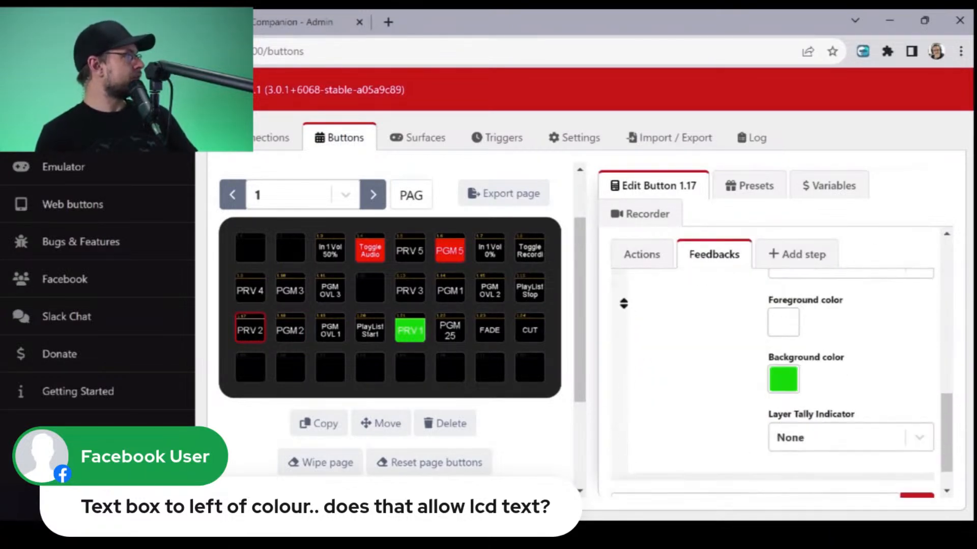
pyautogui.click(780, 377)
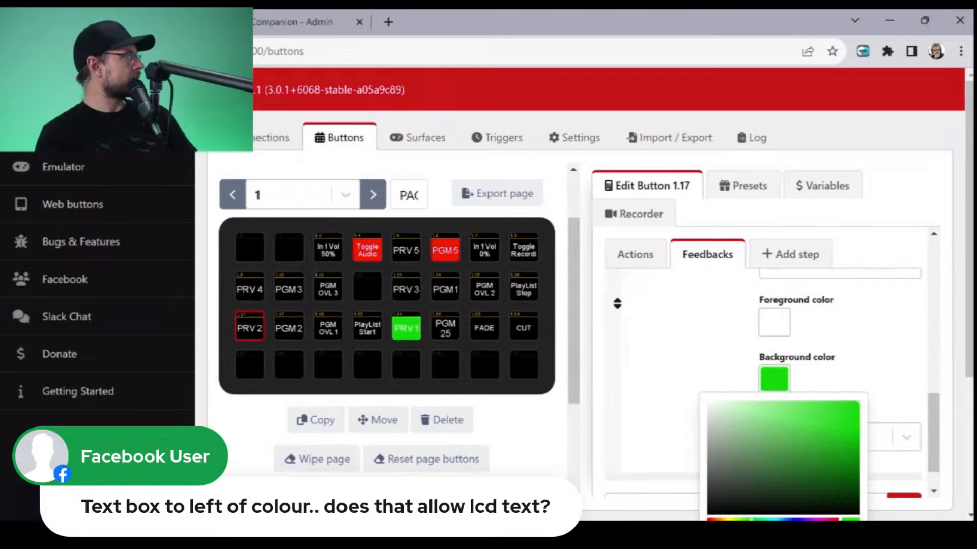
pyautogui.scroll(-2, 585, 315)
pyautogui.click(786, 446)
pyautogui.scroll(-3, 786, 446)
pyautogui.click(764, 489)
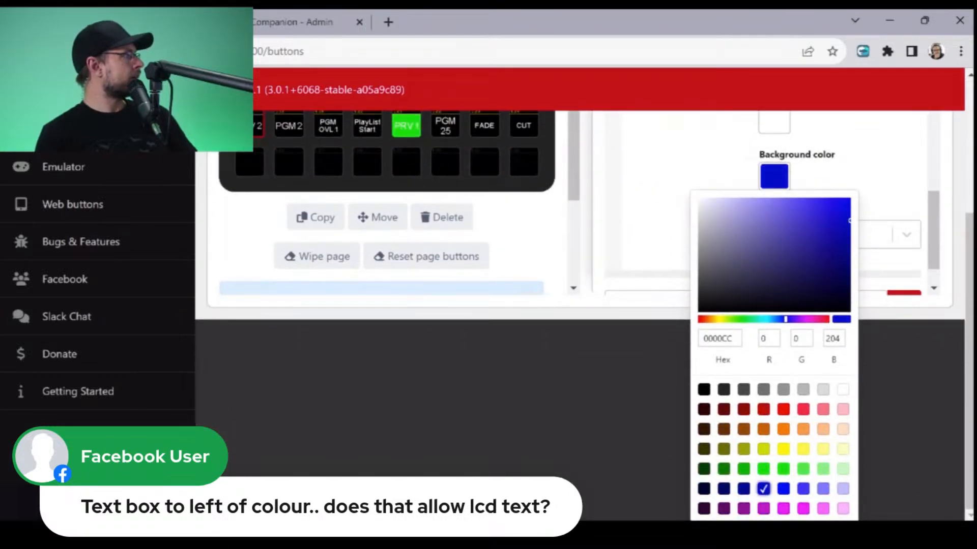
pyautogui.scroll(5, 764, 489)
pyautogui.click(851, 438)
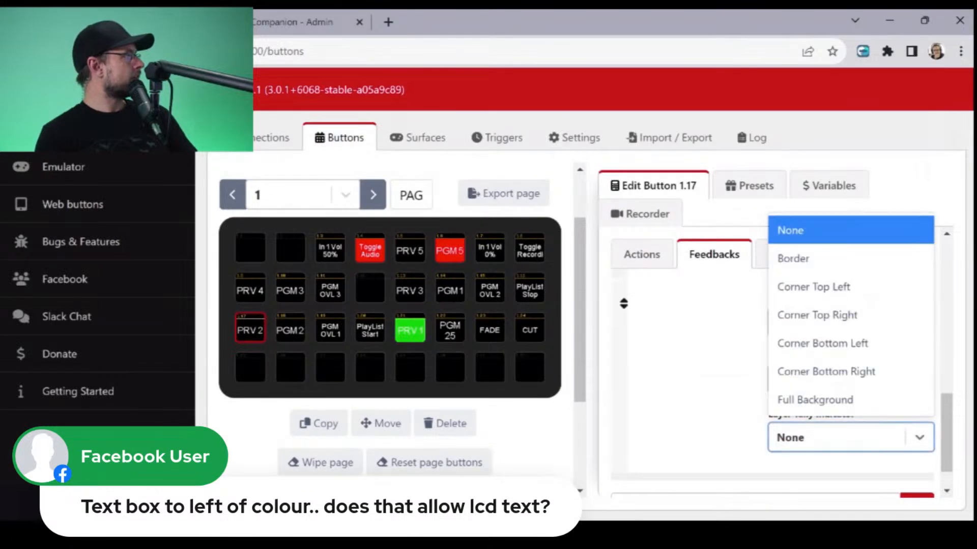
pyautogui.press('Escape')
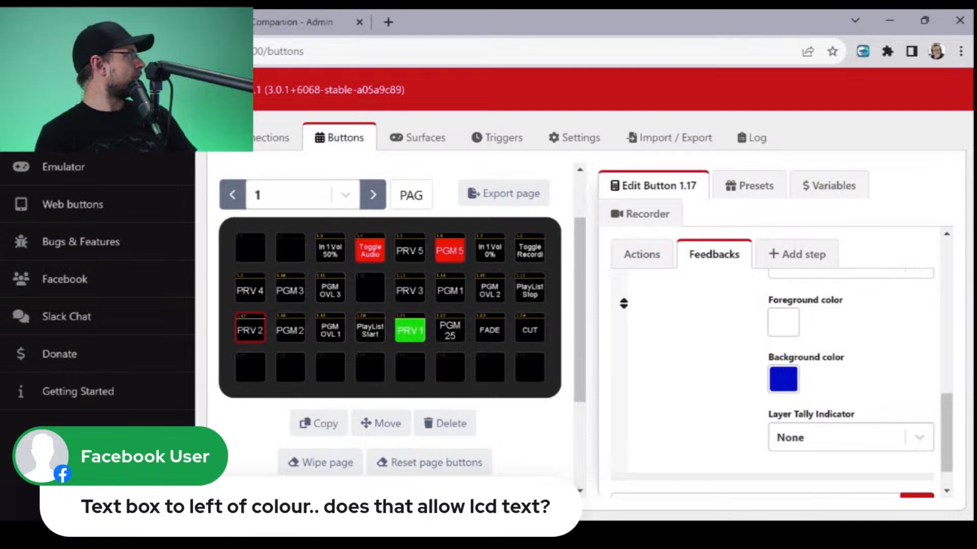
# - Set the background color of the preview tally feedback on the PRV 1 button 1.21 to blue 0000CC
pyautogui.click(410, 329)
pyautogui.scroll(-3, 773, 356)
pyautogui.scroll(-2, 773, 356)
pyautogui.scroll(-2, 773, 356)
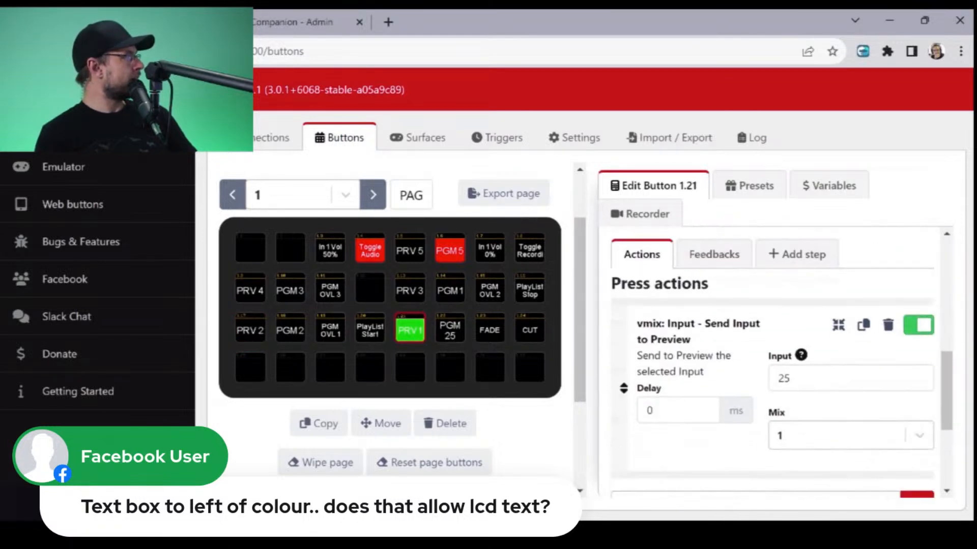
pyautogui.click(715, 255)
pyautogui.scroll(-1, 774, 366)
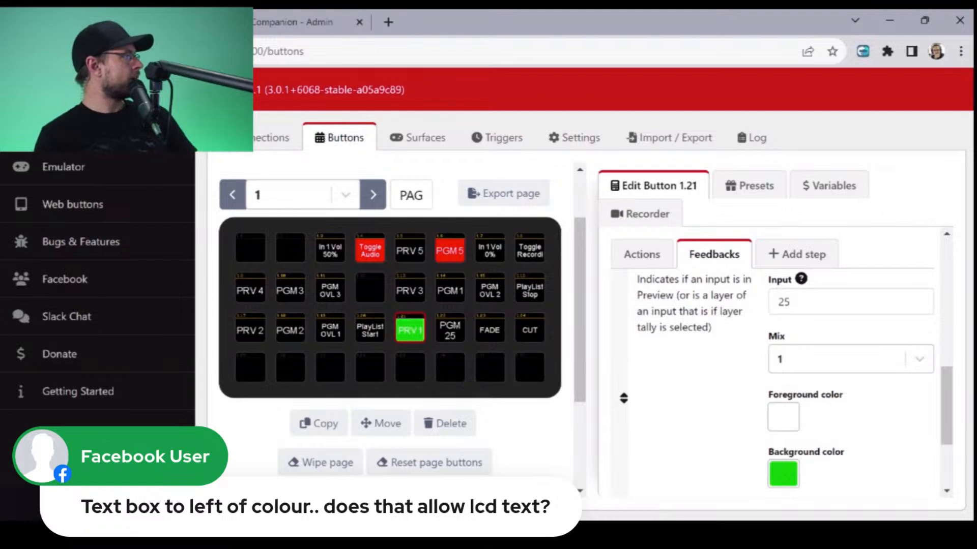
pyautogui.click(784, 474)
pyautogui.click(773, 426)
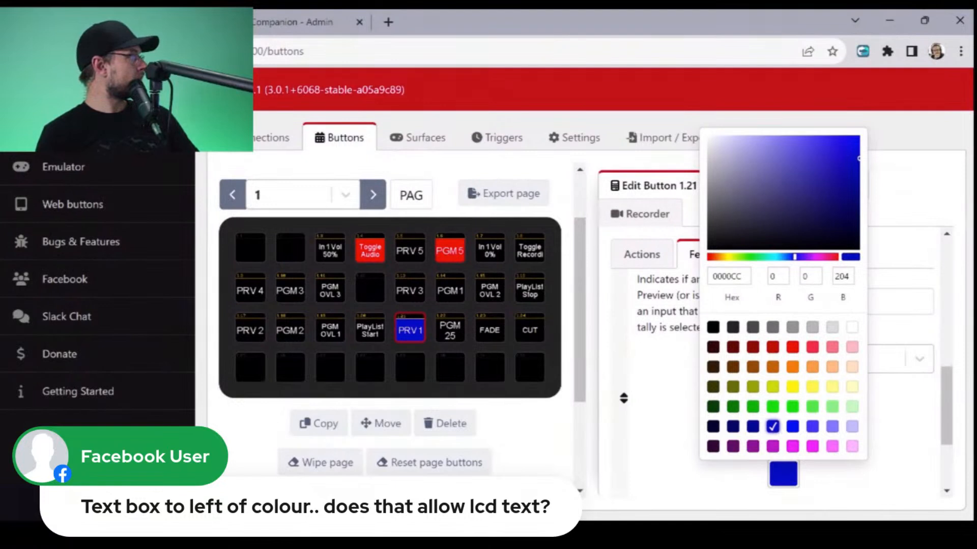
pyautogui.press('Escape')
# - Examine the Layer Tally Indicator options and the preview tally feedback settings of the PRV 1 button 1.21
pyautogui.scroll(-1, 773, 376)
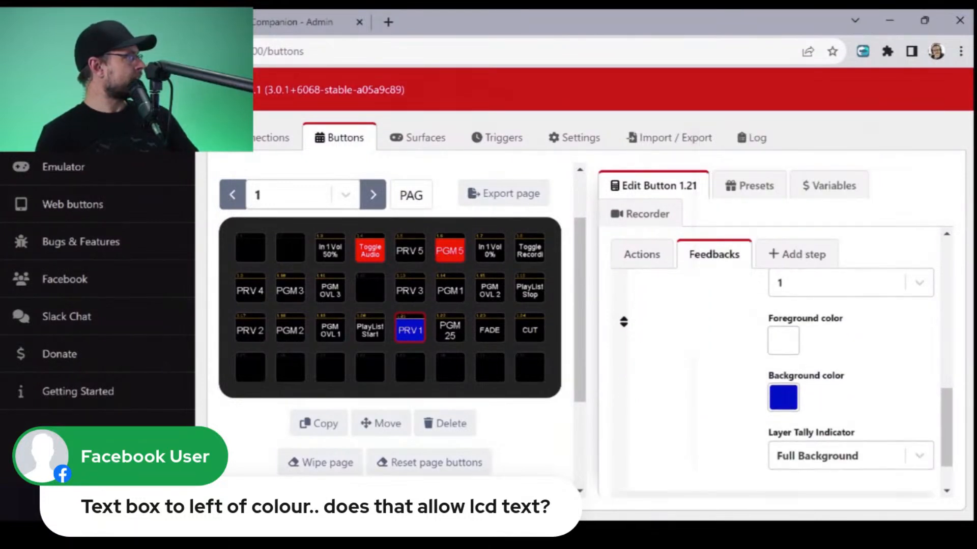
pyautogui.click(851, 456)
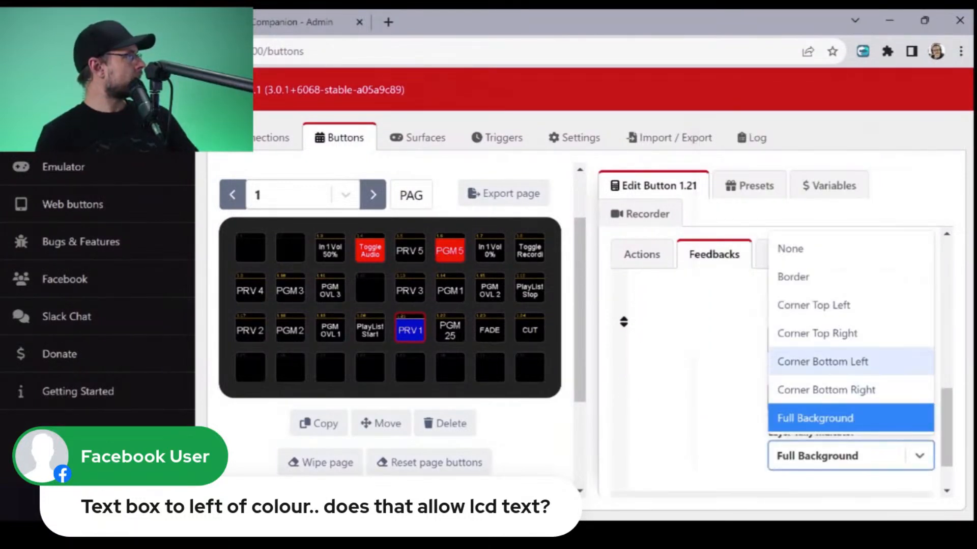
pyautogui.click(834, 418)
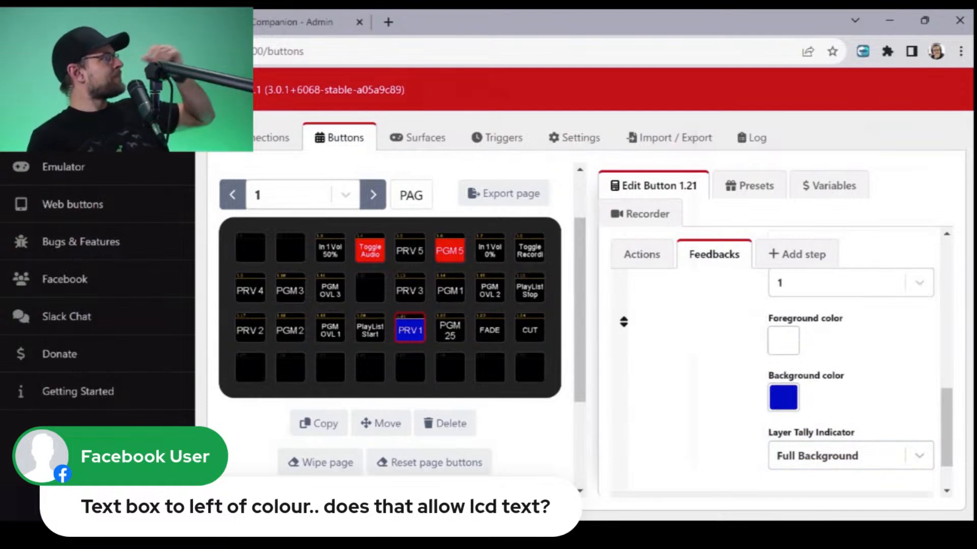
pyautogui.scroll(-1, 814, 397)
pyautogui.scroll(3, 774, 366)
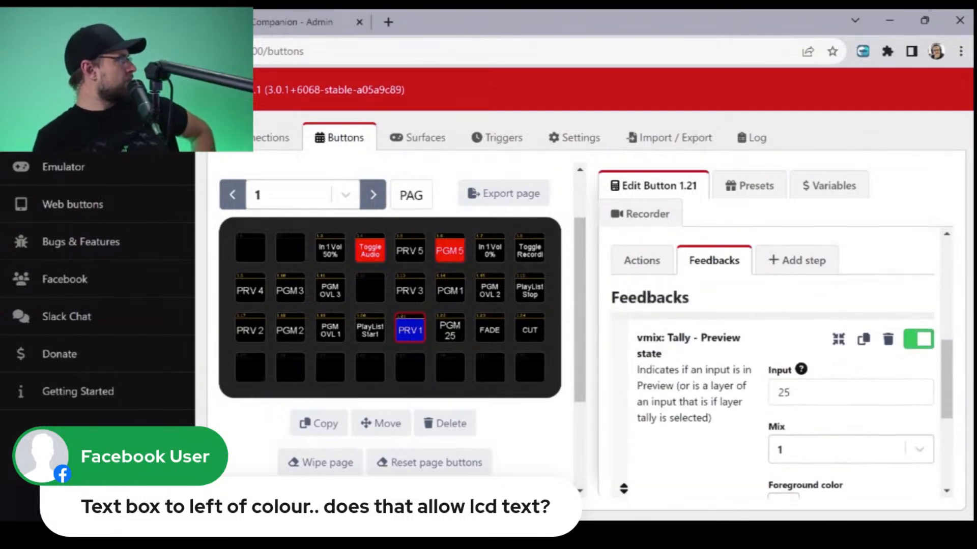
pyautogui.scroll(-4, 773, 366)
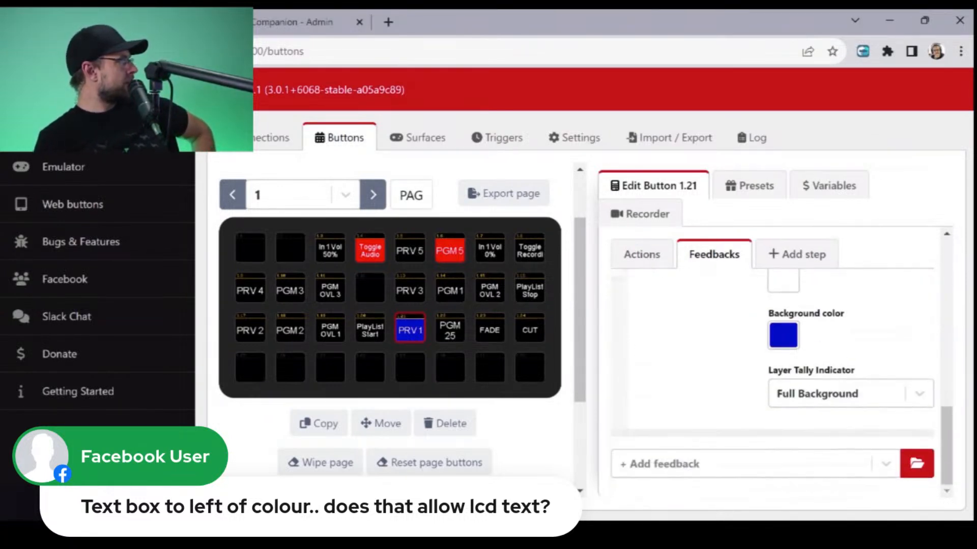
pyautogui.scroll(6, 773, 366)
pyautogui.scroll(3, 773, 356)
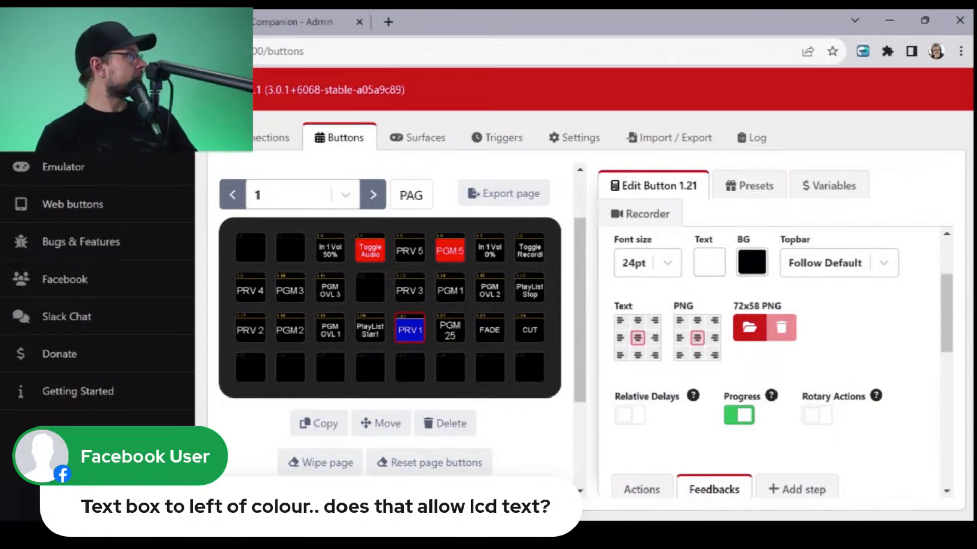
pyautogui.scroll(-5, 774, 356)
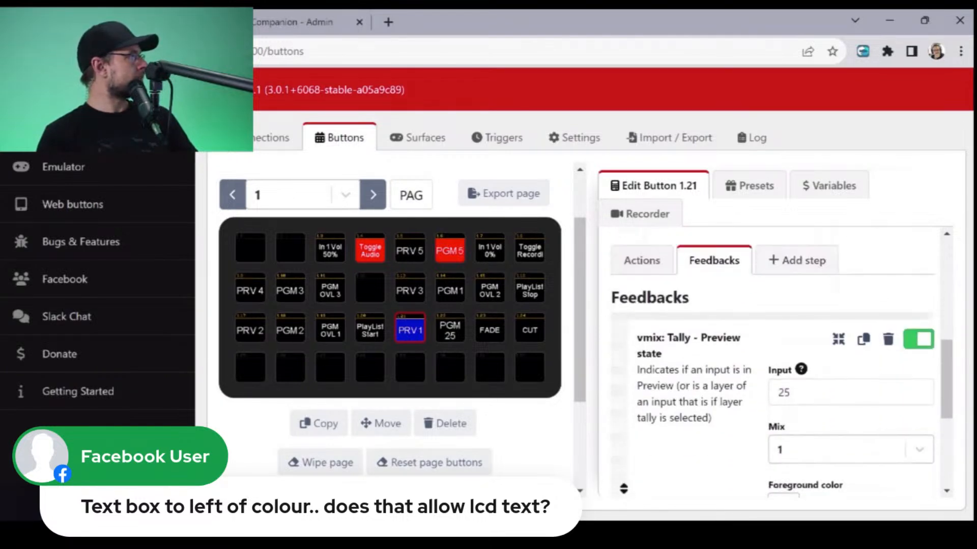
pyautogui.moveTo(676, 386); pyautogui.dragTo(718, 420)
pyautogui.click(718, 421)
# - Set the PRV 1 preview tally feedback's background color to black 000000 and its foreground color to blue 0000FF
pyautogui.scroll(-2, 719, 420)
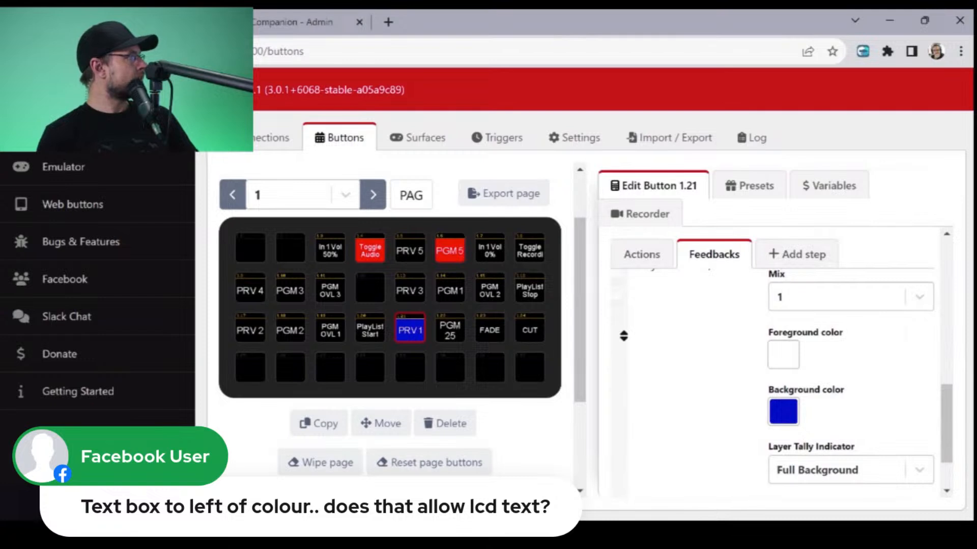
pyautogui.click(784, 412)
pyautogui.scroll(-3, 585, 305)
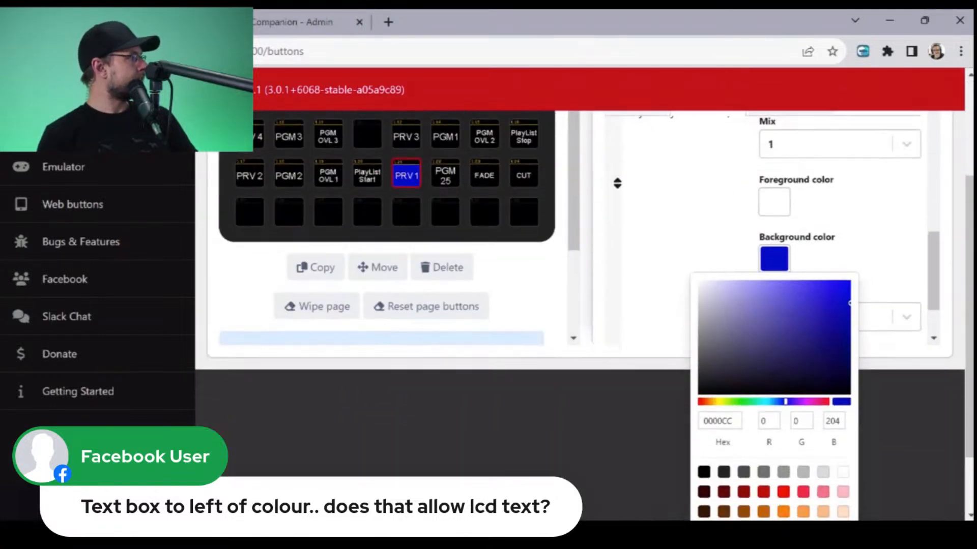
pyautogui.click(704, 472)
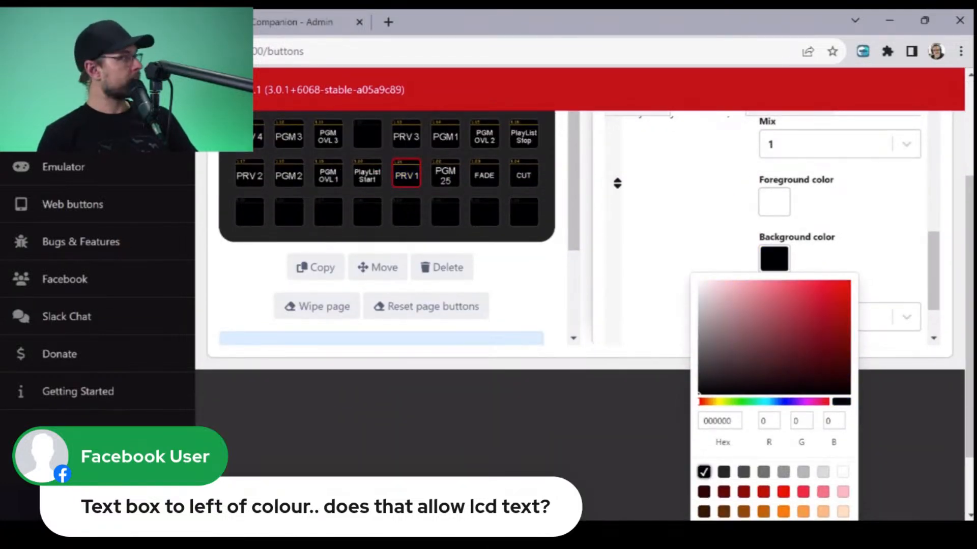
pyautogui.click(656, 305)
pyautogui.click(784, 355)
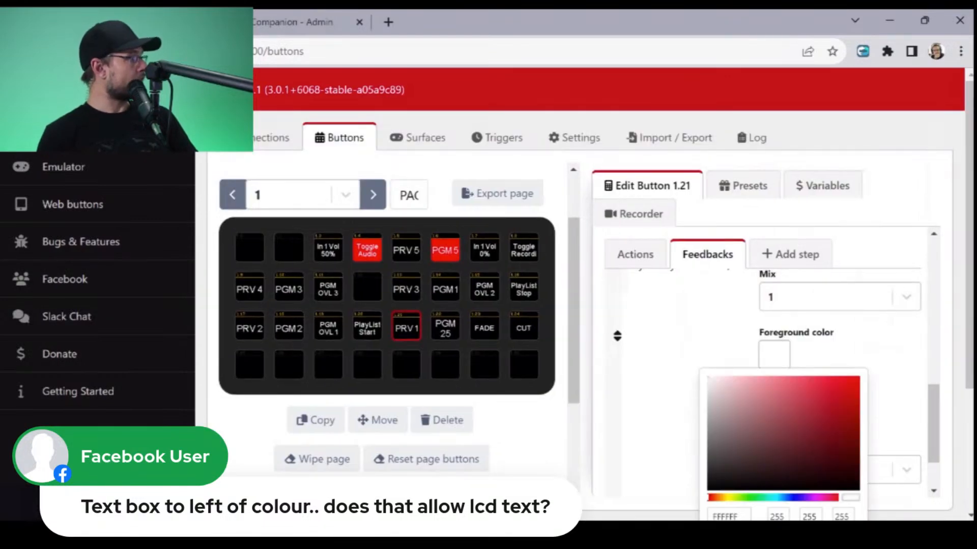
pyautogui.scroll(-3, 784, 355)
pyautogui.click(783, 514)
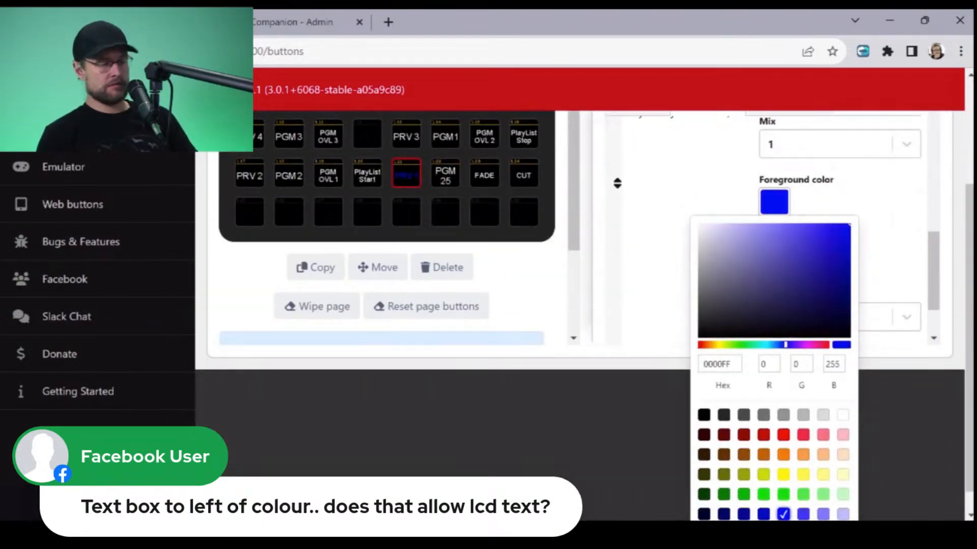
pyautogui.click(656, 285)
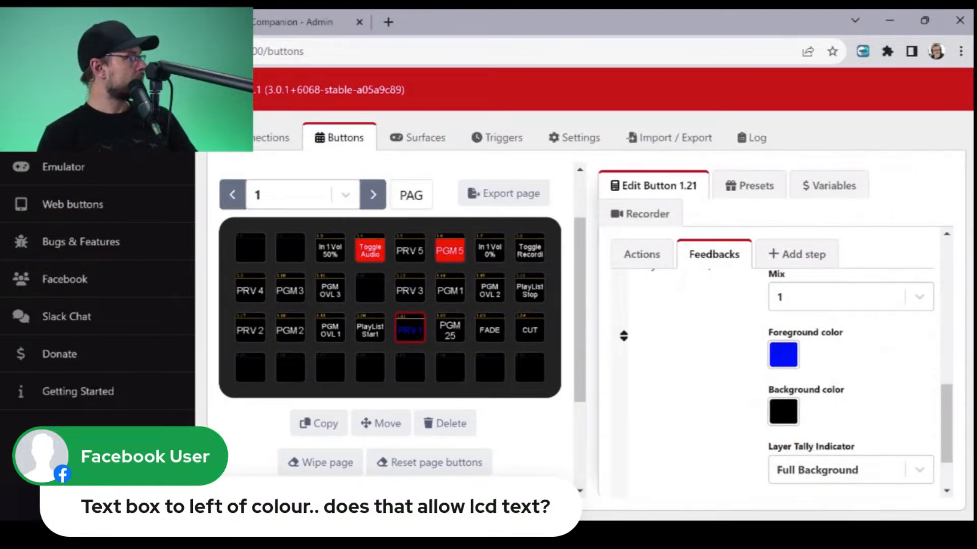
# - Look through the Layer Tally Indicator choices of the PRV 1 preview tally feedback without changing the selection
pyautogui.scroll(-2, 624, 336)
pyautogui.click(851, 394)
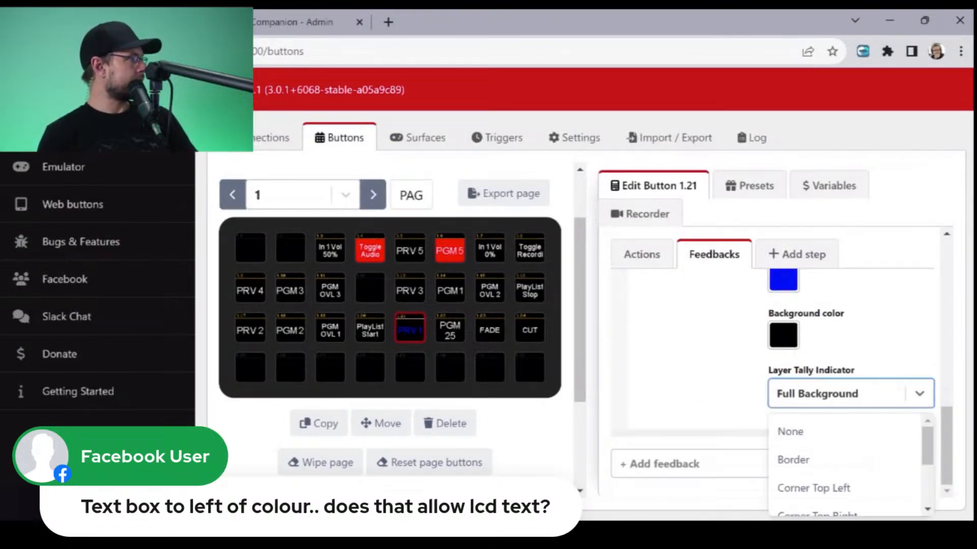
pyautogui.scroll(-2, 844, 504)
pyautogui.scroll(2, 844, 503)
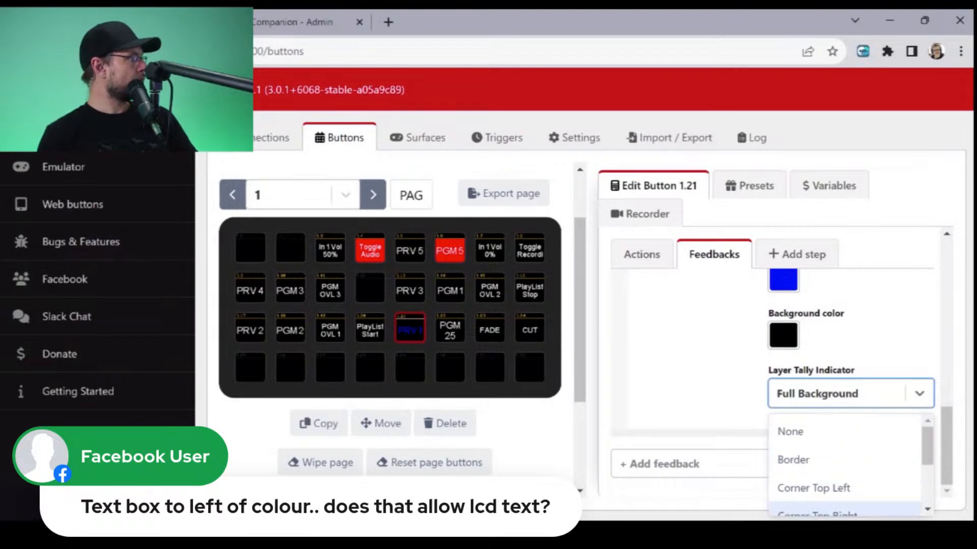
pyautogui.click(728, 389)
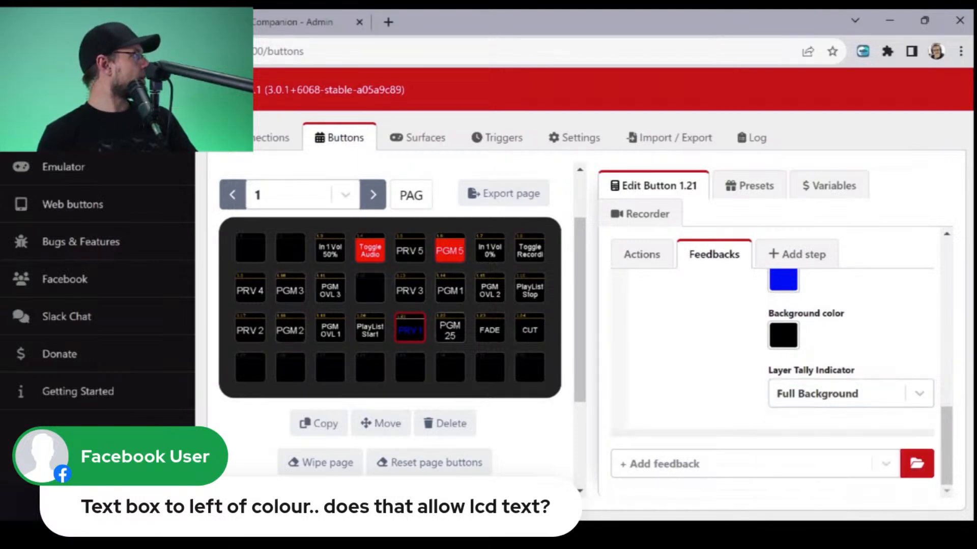
# - Set the foreground color of the PRV 1 preview tally feedback back to white FFFFFF
pyautogui.click(783, 281)
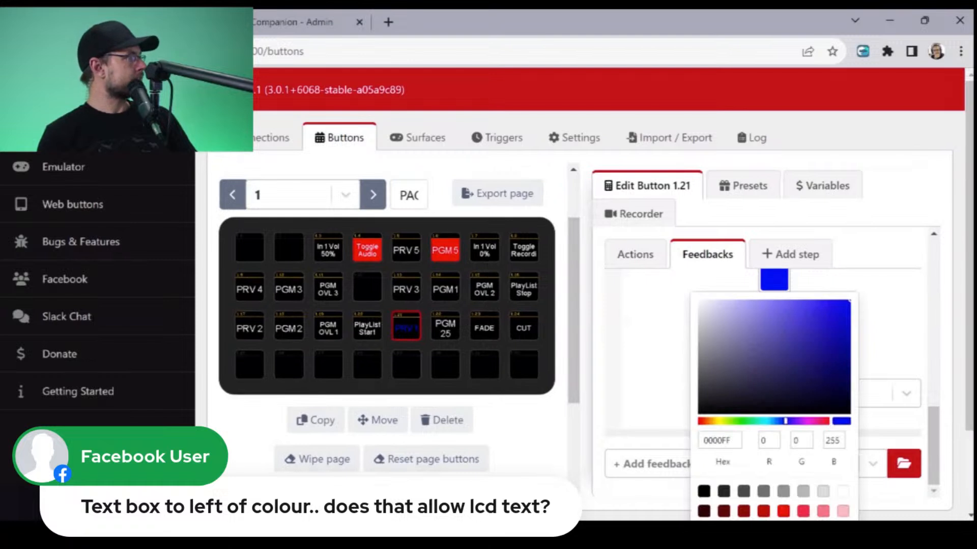
pyautogui.click(843, 491)
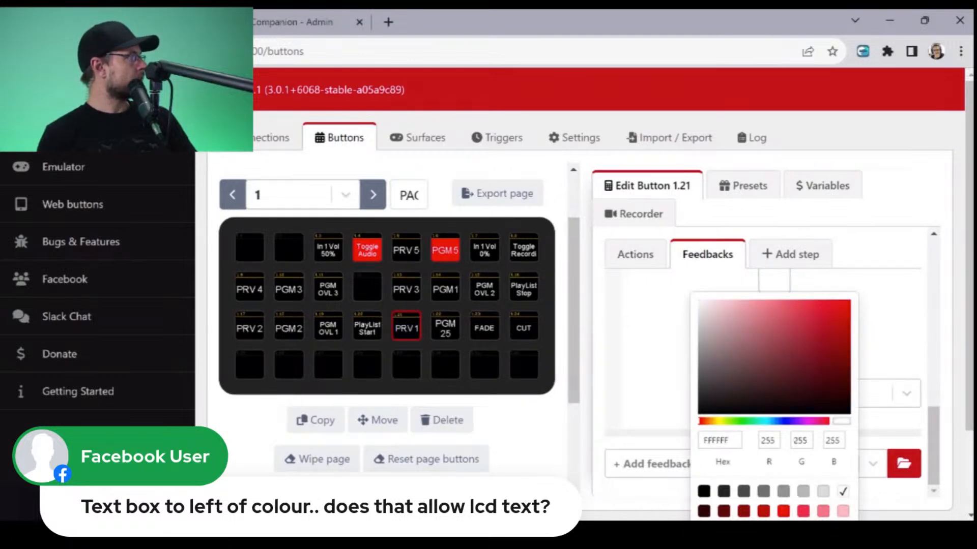
pyautogui.click(657, 351)
# - Review the input and color settings of the PRV 1 preview tally feedback and recheck its Layer Tally Indicator options
pyautogui.scroll(2, 774, 381)
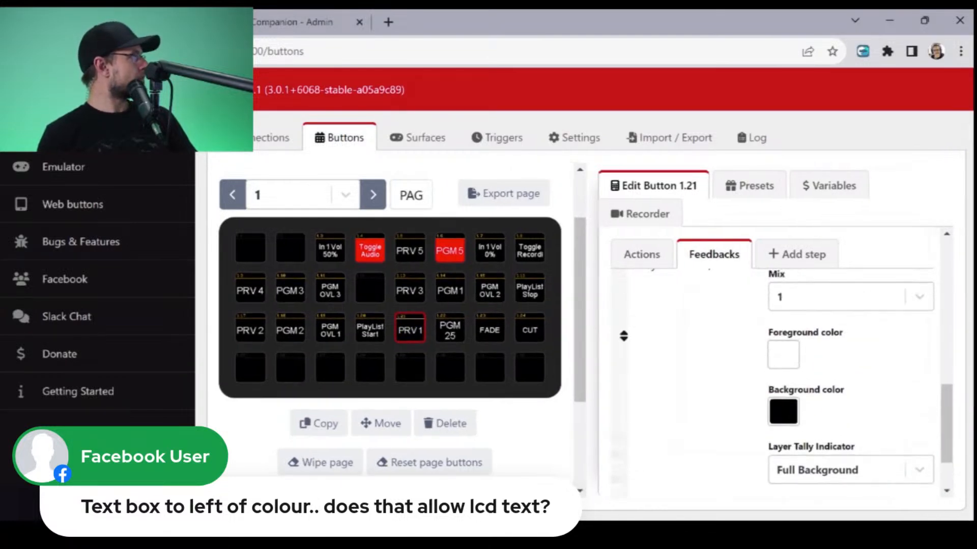
pyautogui.scroll(4, 781, 363)
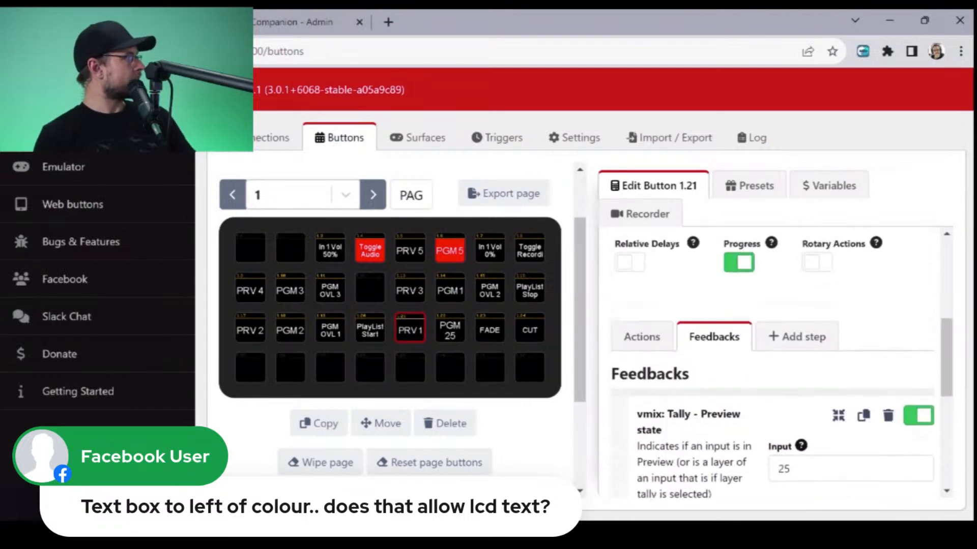
pyautogui.scroll(-3, 782, 363)
pyautogui.scroll(-3, 773, 382)
pyautogui.click(844, 394)
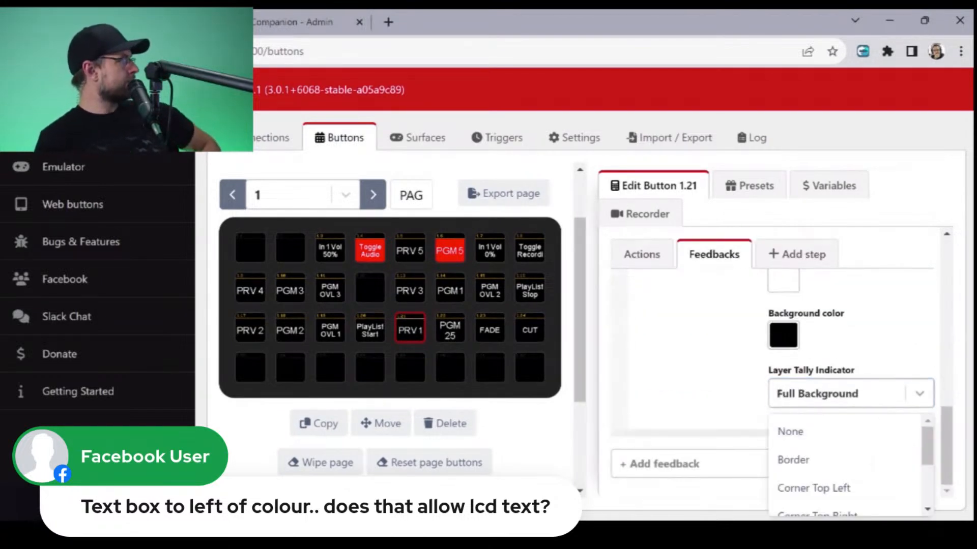
pyautogui.click(697, 364)
# - Set the background color of the PRV 1 preview tally feedback to bright blue 0000FF
pyautogui.click(784, 334)
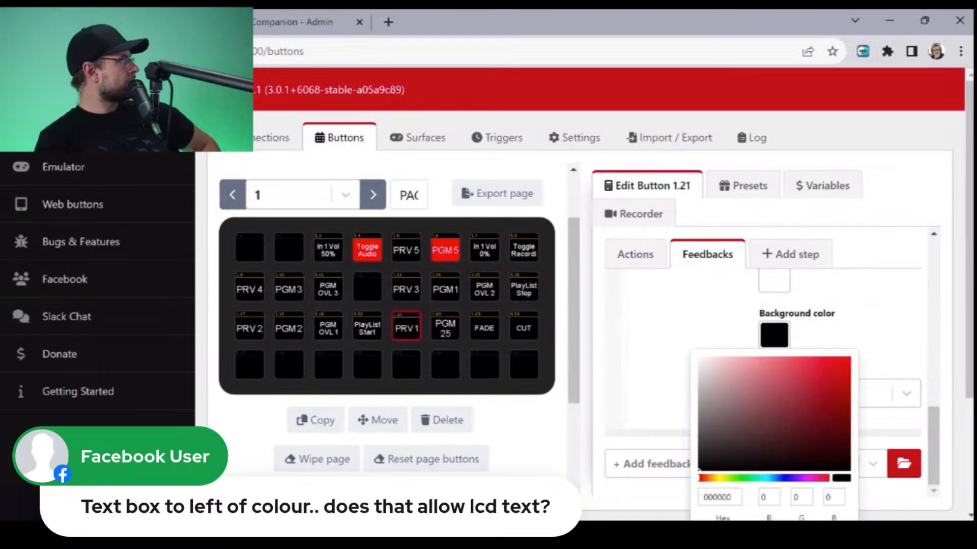
pyautogui.scroll(-3, 585, 305)
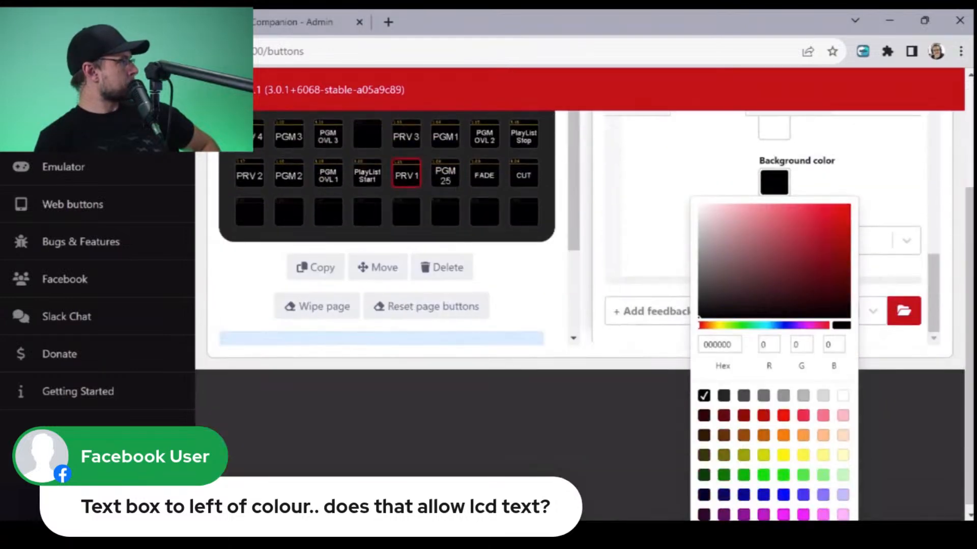
pyautogui.click(784, 495)
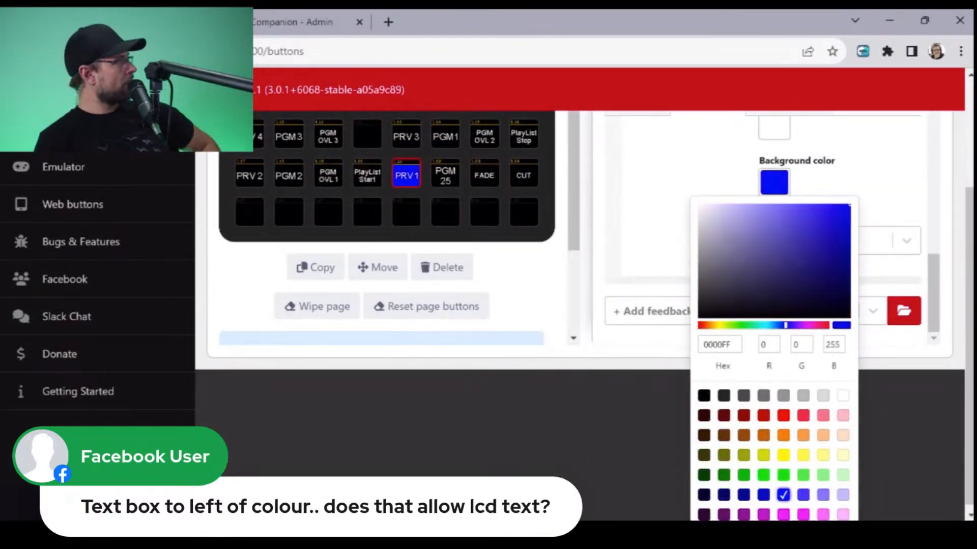
pyautogui.click(647, 214)
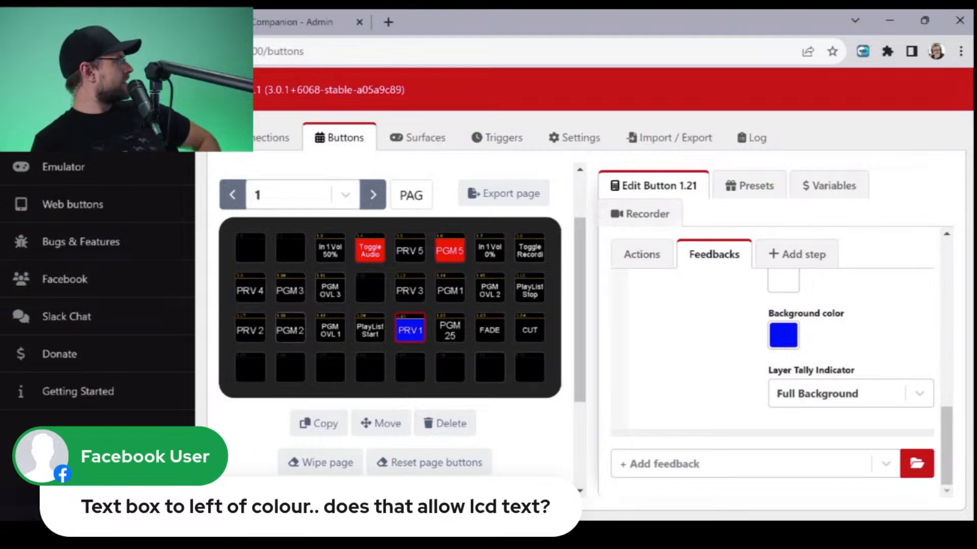
# - Open the PRV 2 button 1.17 for editing
pyautogui.click(250, 328)
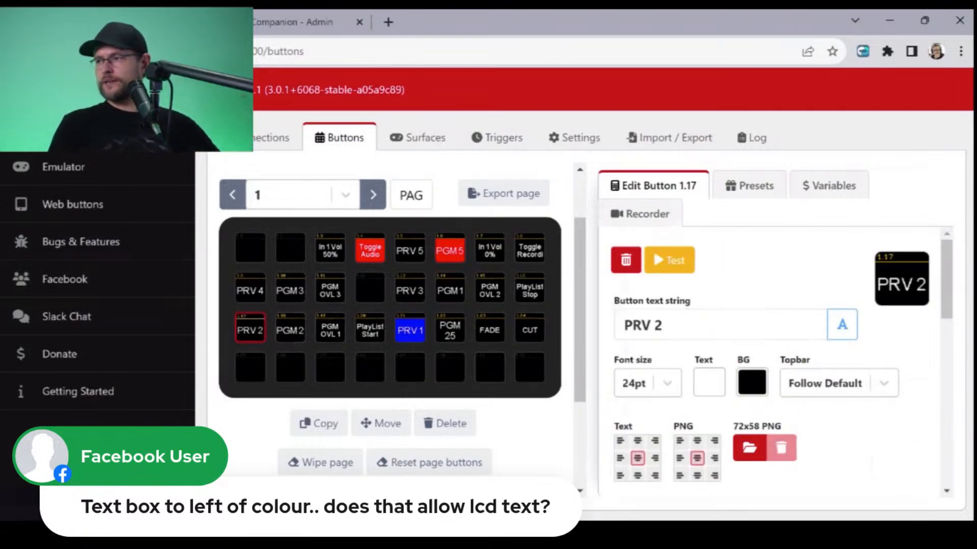